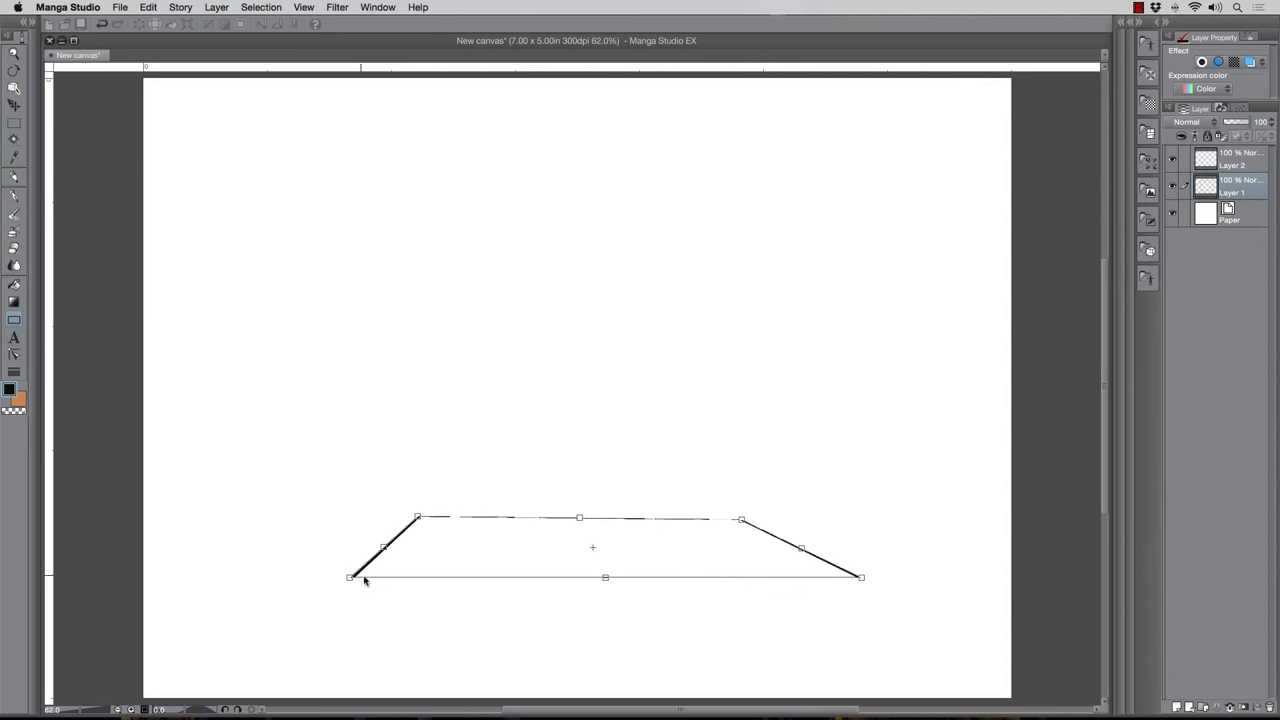
# Widen the front edge of the ground plane with a free transform and move the plane slightly up on the canvas
pyautogui.moveTo(353, 578); pyautogui.dragTo(300, 581)
pyautogui.moveTo(863, 578); pyautogui.dragTo(905, 577)
pyautogui.press('Return')
pyautogui.press('k')
pyautogui.moveTo(459, 524); pyautogui.dragTo(494, 482)
# Display the ground plane on Layer 1 in blue layer color and ready Layer 2 for pencil drawing
pyautogui.click(1250, 62)
pyautogui.click(1237, 162)
pyautogui.click(14, 177)
pyautogui.click(14, 105)
pyautogui.click(1238, 187)
pyautogui.click(14, 177)
pyautogui.click(1236, 160)
# Rough out the monster's round head and sloping shoulders above the ground plane
pyautogui.moveTo(540, 197)
pyautogui.mouseDown()
pyautogui.moveTo(580, 217)
pyautogui.moveTo(548, 283)
pyautogui.mouseUp()
pyautogui.moveTo(568, 244)
pyautogui.mouseDown()
pyautogui.moveTo(603, 266)
pyautogui.moveTo(605, 290)
pyautogui.mouseUp()
pyautogui.moveTo(582, 233); pyautogui.dragTo(631, 322)
pyautogui.moveTo(512, 233); pyautogui.dragTo(458, 300)
pyautogui.moveTo(600, 236); pyautogui.dragTo(657, 320)
pyautogui.moveTo(560, 198)
pyautogui.mouseDown()
pyautogui.moveTo(530, 276)
pyautogui.moveTo(584, 222)
pyautogui.mouseUp()
# Sketch the monster's bulky torso with a hanging belly, rounded back and outer arm line
pyautogui.moveTo(466, 264); pyautogui.dragTo(440, 368)
pyautogui.moveTo(575, 280); pyautogui.dragTo(567, 418)
pyautogui.moveTo(482, 390); pyautogui.dragTo(640, 412)
pyautogui.moveTo(600, 240)
pyautogui.mouseDown()
pyautogui.moveTo(648, 420)
pyautogui.moveTo(690, 355)
pyautogui.mouseUp()
pyautogui.moveTo(488, 240)
pyautogui.mouseDown()
pyautogui.moveTo(444, 310)
pyautogui.moveTo(434, 364)
pyautogui.mouseUp()
# Block in the monster's short legs and broad feet standing on the ground plane
pyautogui.moveTo(470, 408); pyautogui.dragTo(480, 470)
pyautogui.moveTo(652, 408); pyautogui.dragTo(614, 470)
pyautogui.moveTo(472, 422)
pyautogui.mouseDown()
pyautogui.moveTo(522, 490)
pyautogui.moveTo(624, 494)
pyautogui.mouseUp()
pyautogui.moveTo(612, 480); pyautogui.dragTo(668, 515)
pyautogui.moveTo(500, 486); pyautogui.dragTo(478, 528)
pyautogui.moveTo(480, 522)
pyautogui.mouseDown()
pyautogui.moveTo(624, 518)
pyautogui.moveTo(582, 518)
pyautogui.mouseUp()
pyautogui.moveTo(624, 480); pyautogui.dragTo(680, 516)
# Sketch the spiky crest behind the head, the line of the back and a curled tail
pyautogui.moveTo(512, 158); pyautogui.dragTo(552, 172)
pyautogui.moveTo(512, 166)
pyautogui.mouseDown()
pyautogui.moveTo(518, 194)
pyautogui.moveTo(498, 236)
pyautogui.mouseUp()
pyautogui.moveTo(444, 300); pyautogui.dragTo(408, 484)
pyautogui.moveTo(412, 470)
pyautogui.mouseDown()
pyautogui.moveTo(375, 434)
pyautogui.moveTo(340, 470)
pyautogui.mouseUp()
pyautogui.moveTo(338, 482); pyautogui.dragTo(490, 506)
# Sketch the bent arm in front of the belly with a hand of three thick fingers
pyautogui.moveTo(632, 266)
pyautogui.mouseDown()
pyautogui.moveTo(637, 316)
pyautogui.moveTo(588, 363)
pyautogui.moveTo(640, 392)
pyautogui.mouseUp()
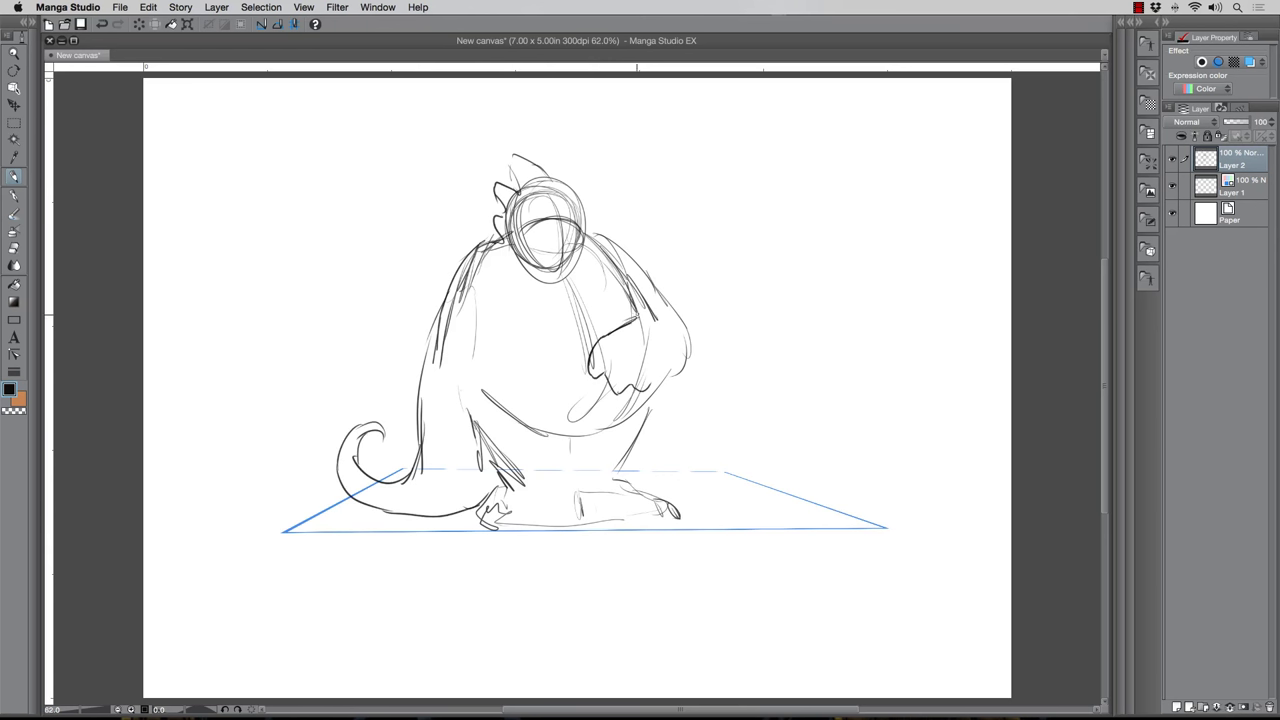
pyautogui.moveTo(666, 306); pyautogui.dragTo(636, 318)
pyautogui.moveTo(584, 232)
pyautogui.mouseDown()
pyautogui.moveTo(646, 276)
pyautogui.moveTo(686, 360)
pyautogui.mouseUp()
pyautogui.moveTo(588, 350)
pyautogui.mouseDown()
pyautogui.moveTo(621, 366)
pyautogui.moveTo(632, 394)
pyautogui.mouseUp()
pyautogui.moveTo(632, 366); pyautogui.dragTo(676, 392)
pyautogui.moveTo(640, 268); pyautogui.dragTo(690, 336)
pyautogui.moveTo(690, 336); pyautogui.dragTo(650, 390)
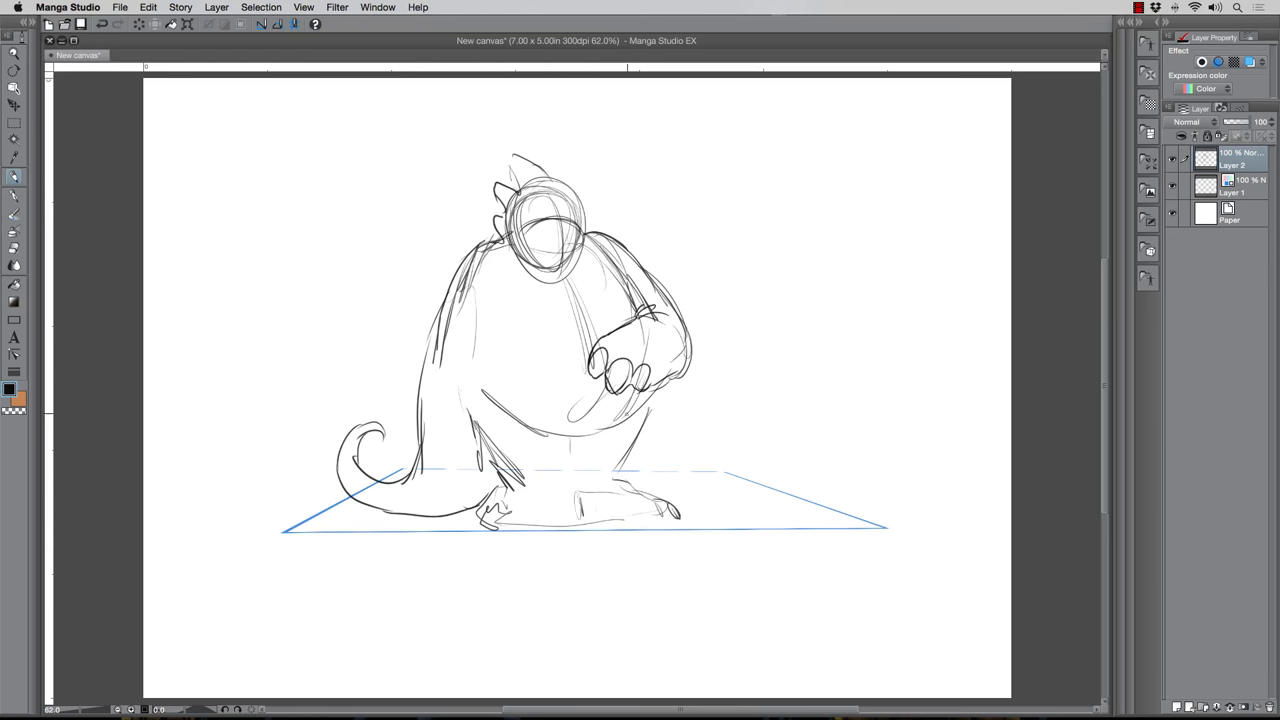
# Define the lower belly and inner legs and add rounded toes to both feet
pyautogui.moveTo(602, 434); pyautogui.dragTo(546, 440)
pyautogui.moveTo(572, 440)
pyautogui.mouseDown()
pyautogui.moveTo(576, 512)
pyautogui.moveTo(606, 520)
pyautogui.mouseUp()
pyautogui.moveTo(604, 518)
pyautogui.mouseDown()
pyautogui.moveTo(656, 506)
pyautogui.moveTo(684, 518)
pyautogui.mouseUp()
pyautogui.moveTo(616, 522); pyautogui.dragTo(660, 512)
pyautogui.moveTo(498, 508); pyautogui.dragTo(540, 530)
pyautogui.moveTo(546, 516); pyautogui.dragTo(578, 534)
pyautogui.moveTo(516, 496); pyautogui.dragTo(562, 492)
pyautogui.moveTo(570, 502); pyautogui.dragTo(610, 478)
# Sketch a first face on the head with eyes, brows, a muzzle and a mouth
pyautogui.moveTo(536, 204); pyautogui.dragTo(534, 205)
pyautogui.moveTo(568, 203); pyautogui.dragTo(538, 215)
pyautogui.moveTo(569, 210)
pyautogui.mouseDown()
pyautogui.moveTo(528, 255)
pyautogui.moveTo(575, 258)
pyautogui.mouseUp()
pyautogui.moveTo(531, 256); pyautogui.dragTo(575, 267)
pyautogui.moveTo(543, 171); pyautogui.dragTo(584, 246)
pyautogui.moveTo(564, 218)
pyautogui.mouseDown()
pyautogui.moveTo(567, 228)
pyautogui.moveTo(546, 205)
pyautogui.mouseUp()
pyautogui.moveTo(564, 194); pyautogui.dragTo(580, 220)
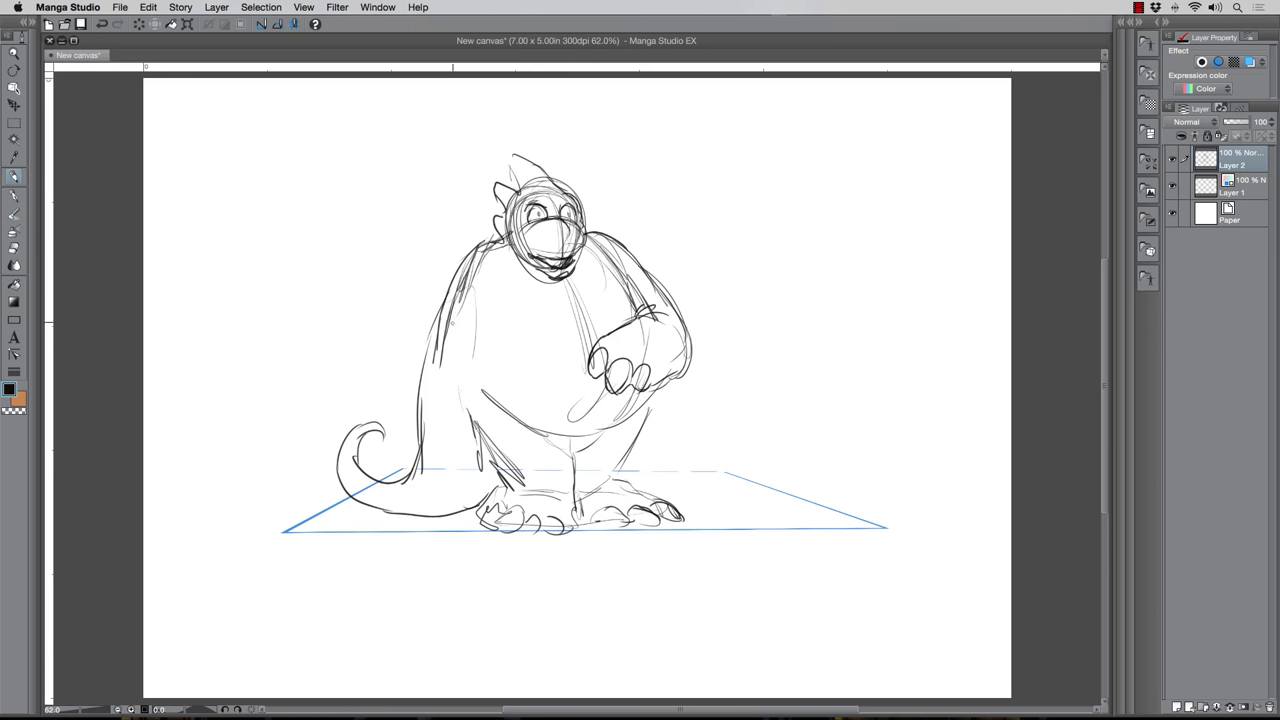
# Sketch the hanging arm beside the belly with an elbow crease and a thumb
pyautogui.moveTo(440, 308); pyautogui.dragTo(474, 442)
pyautogui.moveTo(508, 336); pyautogui.dragTo(500, 418)
pyautogui.moveTo(470, 340); pyautogui.dragTo(496, 324)
pyautogui.moveTo(512, 282); pyautogui.dragTo(494, 330)
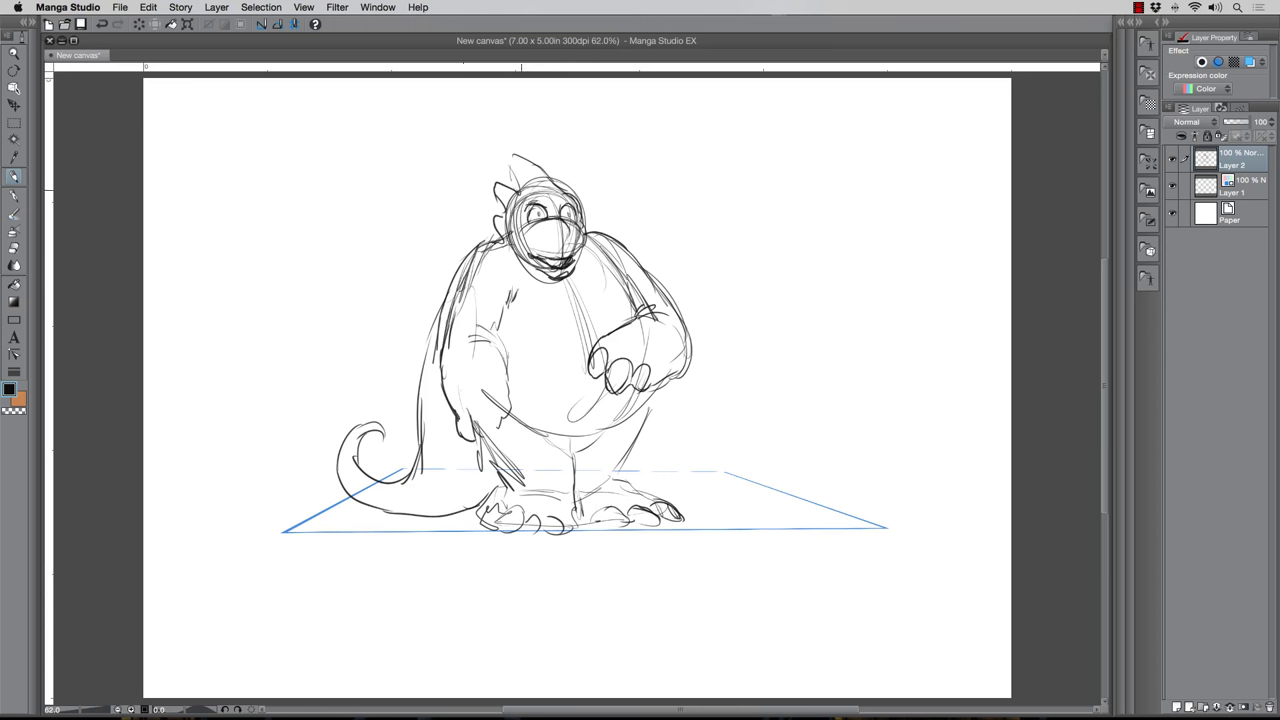
# Strengthen the crest and back lines and add small spikes along the inside of the tail
pyautogui.moveTo(513, 155); pyautogui.dragTo(564, 192)
pyautogui.moveTo(497, 196); pyautogui.dragTo(506, 216)
pyautogui.moveTo(470, 256); pyautogui.dragTo(452, 291)
pyautogui.moveTo(438, 324); pyautogui.dragTo(420, 408)
pyautogui.moveTo(364, 463); pyautogui.dragTo(371, 479)
pyautogui.moveTo(375, 468); pyautogui.dragTo(382, 477)
pyautogui.moveTo(467, 447); pyautogui.dragTo(448, 497)
# Erase the face and loose construction lines around the head, shoulders and back, keeping clean body contours
pyautogui.moveTo(449, 316)
pyautogui.mouseDown()
pyautogui.moveTo(420, 440)
pyautogui.moveTo(418, 406)
pyautogui.mouseUp()
pyautogui.moveTo(482, 256); pyautogui.dragTo(451, 346)
pyautogui.moveTo(596, 242); pyautogui.dragTo(624, 272)
pyautogui.moveTo(683, 327); pyautogui.dragTo(675, 356)
pyautogui.moveTo(483, 390); pyautogui.dragTo(498, 406)
pyautogui.moveTo(540, 190)
pyautogui.mouseDown()
pyautogui.moveTo(560, 215)
pyautogui.moveTo(545, 255)
pyautogui.moveTo(520, 230)
pyautogui.moveTo(569, 277)
pyautogui.moveTo(588, 362)
pyautogui.mouseUp()
pyautogui.moveTo(501, 244); pyautogui.dragTo(472, 290)
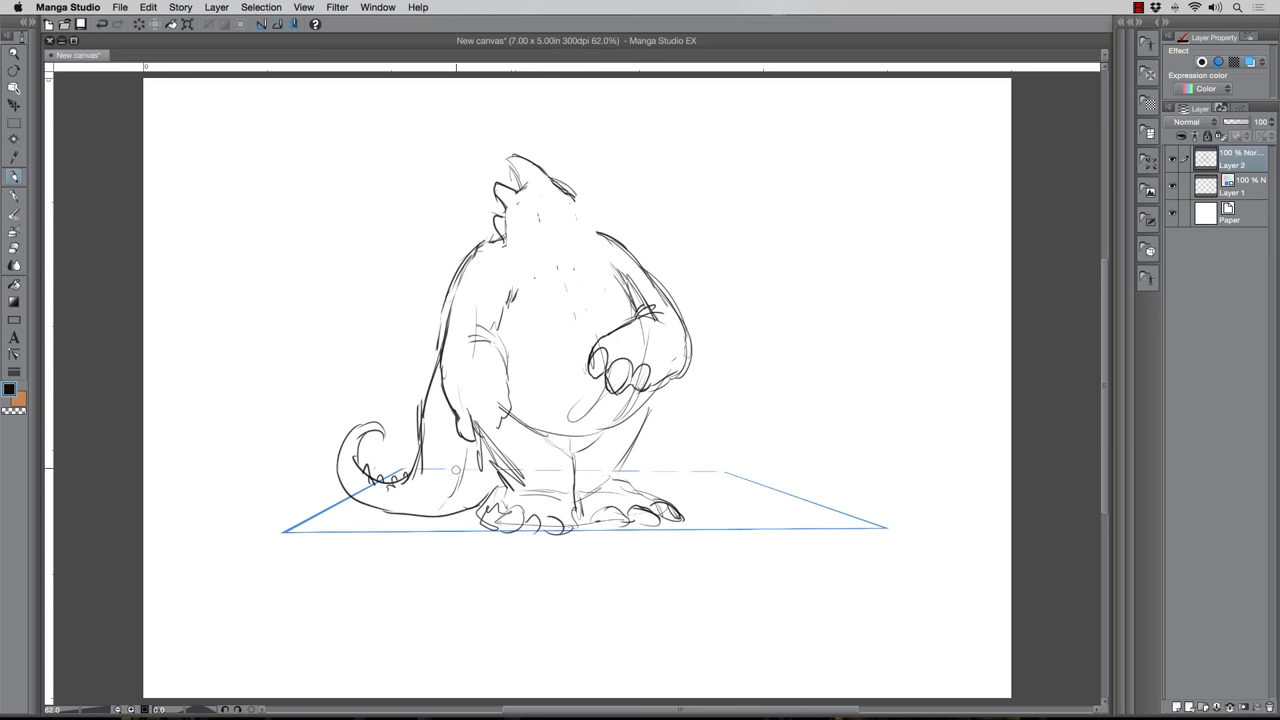
# Redraw the lower back and the base of the tail behind the legs with firmer lines
pyautogui.moveTo(419, 400); pyautogui.dragTo(419, 446)
pyautogui.moveTo(461, 466); pyautogui.dragTo(452, 495)
pyautogui.moveTo(431, 380); pyautogui.dragTo(413, 476)
pyautogui.moveTo(467, 443)
pyautogui.mouseDown()
pyautogui.moveTo(457, 487)
pyautogui.moveTo(477, 501)
pyautogui.mouseUp()
# Refine the legs and toes and sketch the fingers of the hanging hand
pyautogui.moveTo(592, 522); pyautogui.dragTo(630, 526)
pyautogui.moveTo(644, 480); pyautogui.dragTo(590, 494)
pyautogui.moveTo(628, 442); pyautogui.dragTo(588, 482)
pyautogui.moveTo(650, 406); pyautogui.dragTo(572, 526)
pyautogui.moveTo(462, 410); pyautogui.dragTo(492, 430)
pyautogui.moveTo(510, 380); pyautogui.dragTo(500, 420)
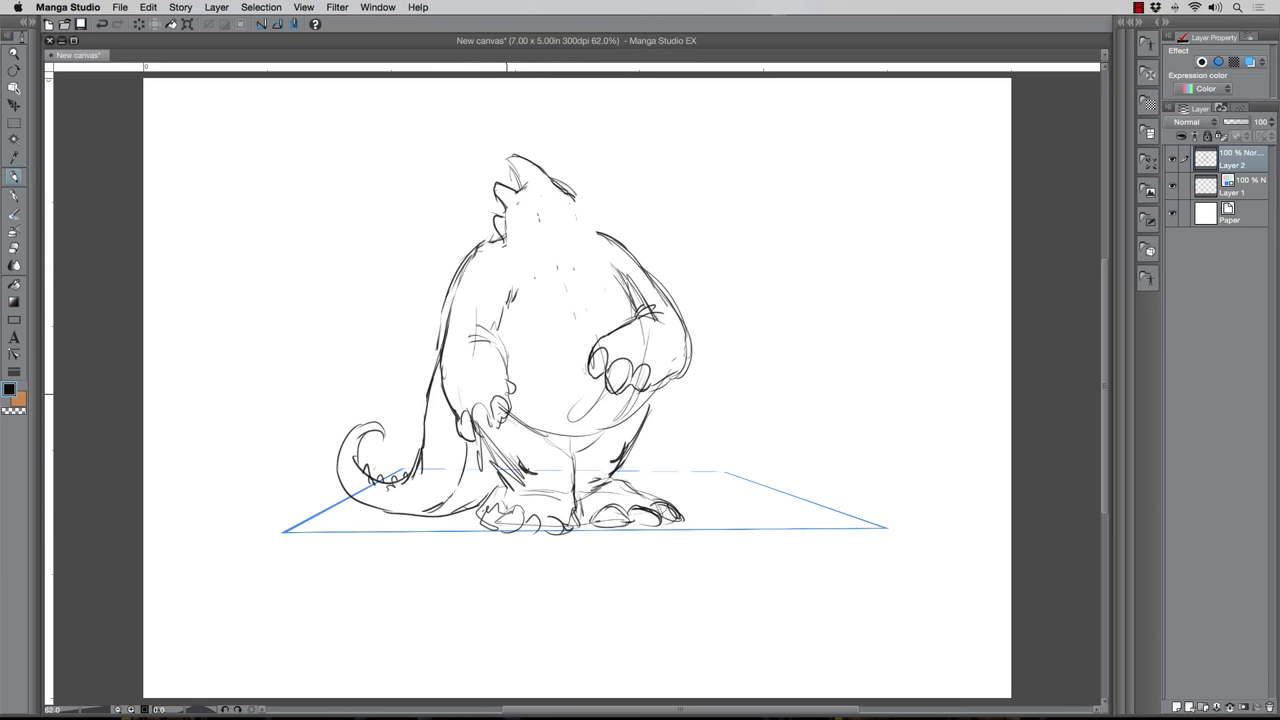
# Add armpit shading and a curved chest fold, and darken the top of the crest
pyautogui.moveTo(508, 292); pyautogui.dragTo(494, 348)
pyautogui.moveTo(520, 298)
pyautogui.mouseDown()
pyautogui.moveTo(506, 318)
pyautogui.moveTo(600, 310)
pyautogui.mouseUp()
pyautogui.moveTo(586, 314); pyautogui.dragTo(606, 306)
pyautogui.moveTo(445, 177); pyautogui.dragTo(547, 191)
pyautogui.moveTo(522, 159); pyautogui.dragTo(617, 202)
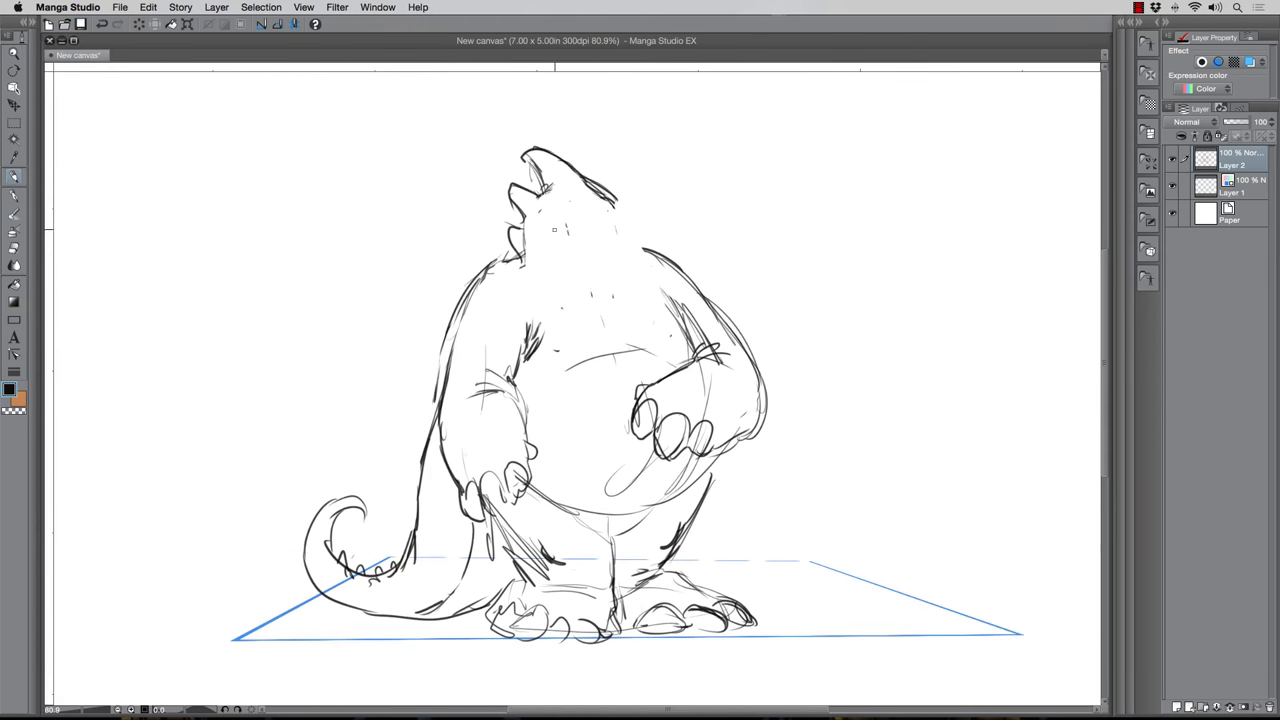
# Sketch a new face with small eyes, a wide mouth with two tusks, nostrils and a heavy brow
pyautogui.moveTo(556, 256)
pyautogui.mouseDown()
pyautogui.moveTo(574, 280)
pyautogui.moveTo(624, 272)
pyautogui.mouseUp()
pyautogui.moveTo(620, 252); pyautogui.dragTo(636, 272)
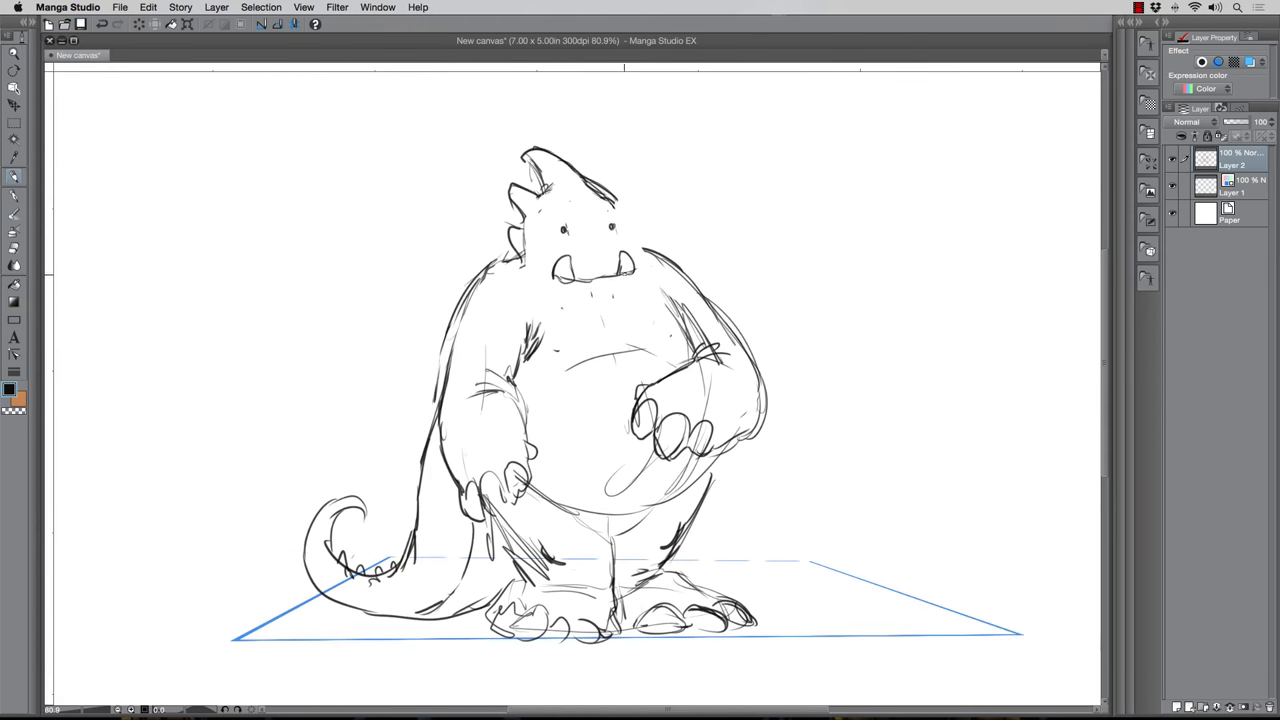
pyautogui.moveTo(550, 276); pyautogui.dragTo(622, 288)
pyautogui.moveTo(540, 270); pyautogui.dragTo(556, 278)
pyautogui.moveTo(548, 220); pyautogui.dragTo(574, 205)
pyautogui.moveTo(606, 221)
pyautogui.mouseDown()
pyautogui.moveTo(616, 229)
pyautogui.moveTo(624, 199)
pyautogui.mouseUp()
pyautogui.moveTo(582, 204); pyautogui.dragTo(558, 208)
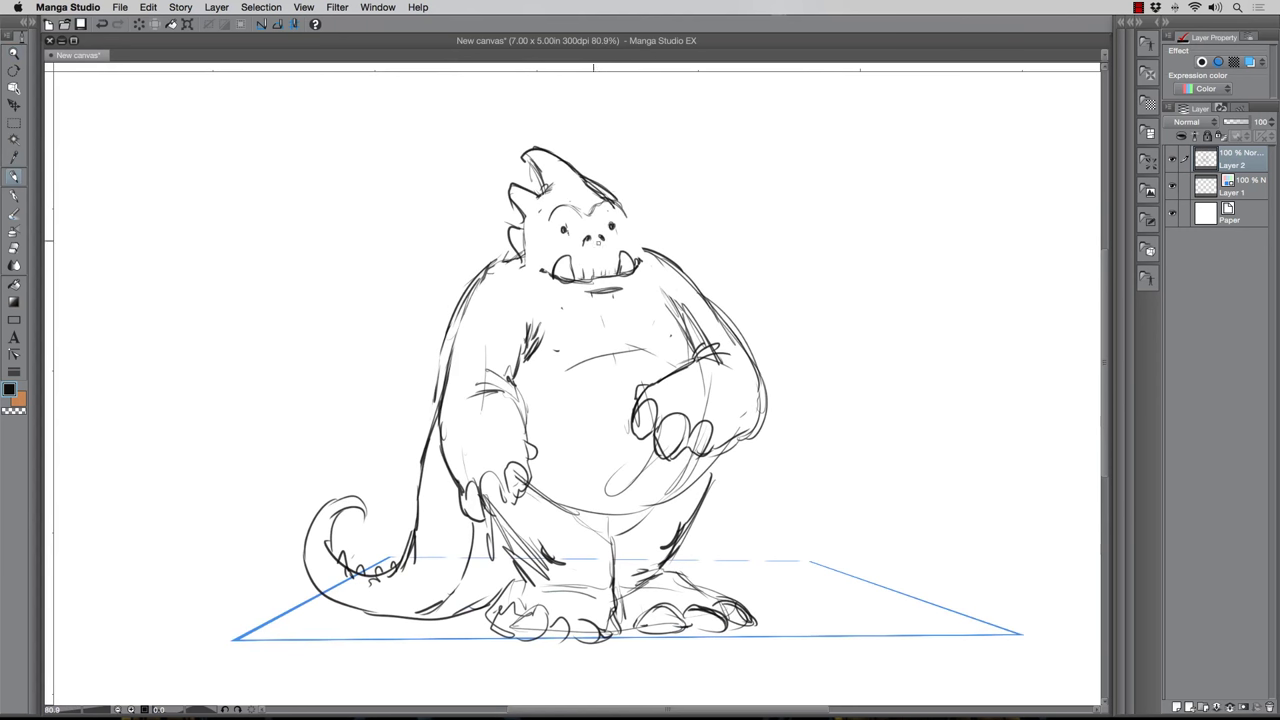
# Draw the jowls, chin folds and head contour, and clean up the shoulder and arm outlines
pyautogui.moveTo(638, 248)
pyautogui.mouseDown()
pyautogui.moveTo(622, 322)
pyautogui.moveTo(606, 330)
pyautogui.mouseUp()
pyautogui.moveTo(646, 290); pyautogui.dragTo(604, 338)
pyautogui.moveTo(582, 306)
pyautogui.mouseDown()
pyautogui.moveTo(558, 322)
pyautogui.moveTo(546, 312)
pyautogui.mouseUp()
pyautogui.moveTo(648, 262); pyautogui.dragTo(650, 311)
pyautogui.moveTo(518, 248); pyautogui.dragTo(474, 288)
pyautogui.moveTo(492, 266)
pyautogui.mouseDown()
pyautogui.moveTo(446, 360)
pyautogui.moveTo(442, 406)
pyautogui.mouseUp()
pyautogui.moveTo(520, 312); pyautogui.dragTo(516, 336)
pyautogui.moveTo(568, 216)
pyautogui.mouseDown()
pyautogui.moveTo(596, 195)
pyautogui.moveTo(611, 206)
pyautogui.mouseUp()
pyautogui.moveTo(536, 200); pyautogui.dragTo(546, 187)
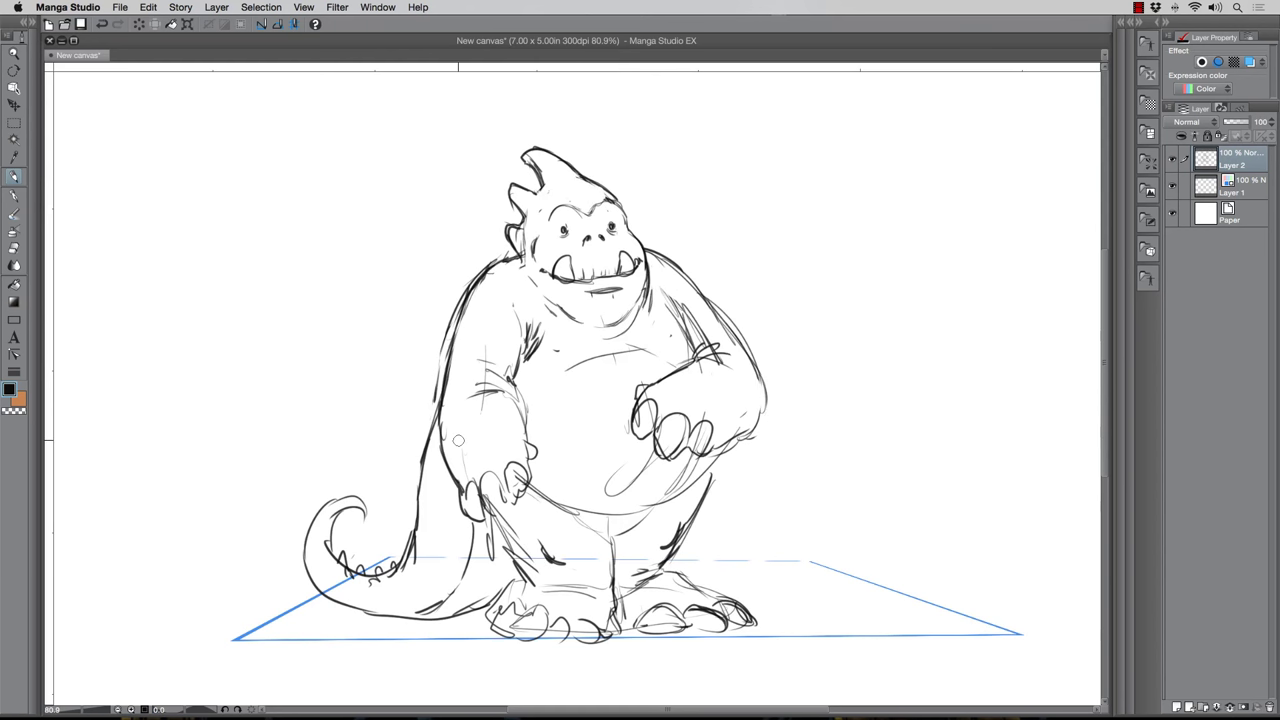
# Sketch a round spiral lollipop on a stick held in the raised hand
pyautogui.moveTo(648, 392)
pyautogui.mouseDown()
pyautogui.moveTo(614, 334)
pyautogui.moveTo(646, 352)
pyautogui.mouseUp()
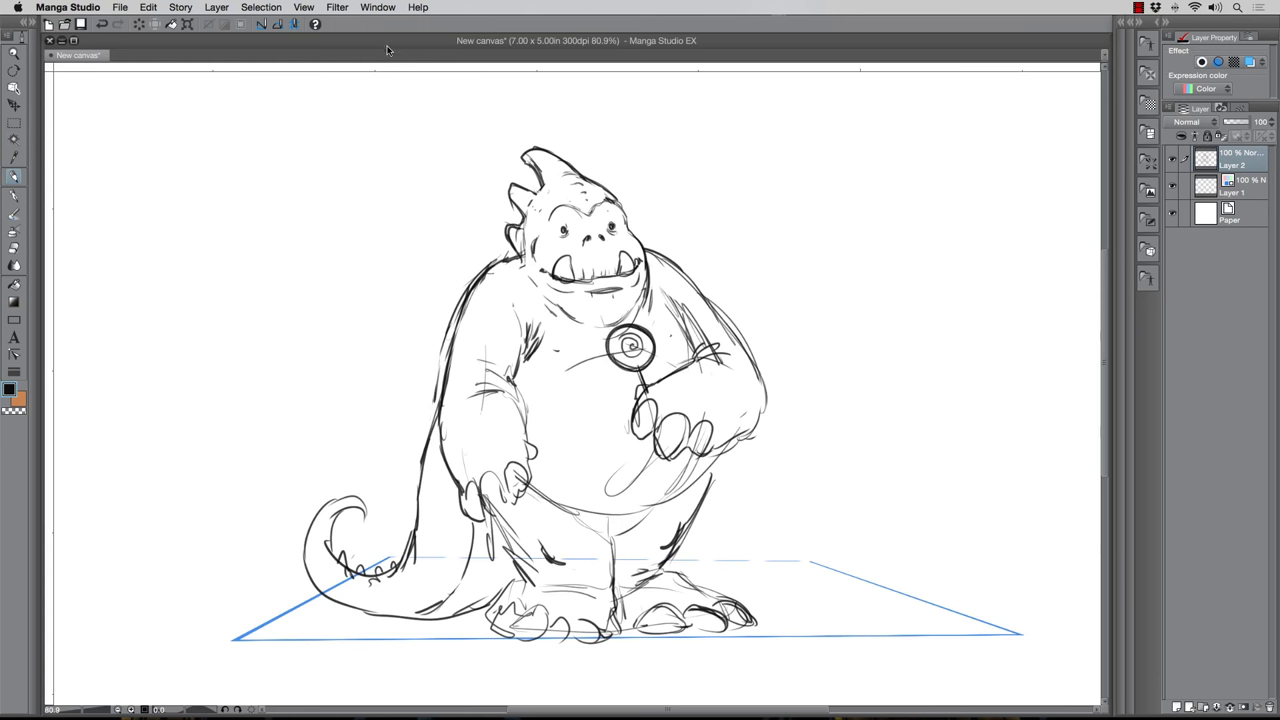
# Retouch the sketch's belly, leg, foot and back lines, and undo the last five strokes
pyautogui.moveTo(700, 478); pyautogui.dragTo(542, 518)
pyautogui.moveTo(534, 526); pyautogui.dragTo(528, 552)
pyautogui.moveTo(606, 564); pyautogui.dragTo(596, 574)
pyautogui.moveTo(522, 612)
pyautogui.mouseDown()
pyautogui.moveTo(586, 626)
pyautogui.moveTo(512, 630)
pyautogui.mouseUp()
pyautogui.moveTo(582, 620); pyautogui.dragTo(580, 648)
pyautogui.moveTo(440, 422); pyautogui.dragTo(418, 522)
pyautogui.press('super+z')
pyautogui.press('super+z')
pyautogui.press('super+z')
pyautogui.press('super+z')
pyautogui.press('super+z')
# Display the sketch on Layer 2 in blue at 73% opacity and add a new layer above it for inking
pyautogui.click(1250, 62)
pyautogui.moveTo(1248, 122); pyautogui.dragTo(1242, 122)
pyautogui.click(1176, 707)
# Ink the hanging arm in black with its elbow and armpit creases and clawed fingers
pyautogui.moveTo(518, 256)
pyautogui.mouseDown()
pyautogui.moveTo(482, 280)
pyautogui.moveTo(442, 372)
pyautogui.moveTo(438, 424)
pyautogui.moveTo(462, 494)
pyautogui.moveTo(480, 500)
pyautogui.moveTo(518, 478)
pyautogui.moveTo(510, 466)
pyautogui.moveTo(482, 483)
pyautogui.mouseUp()
pyautogui.moveTo(481, 477); pyautogui.dragTo(495, 471)
pyautogui.moveTo(503, 474)
pyautogui.mouseDown()
pyautogui.moveTo(524, 452)
pyautogui.moveTo(495, 383)
pyautogui.moveTo(520, 338)
pyautogui.moveTo(542, 330)
pyautogui.moveTo(544, 348)
pyautogui.mouseUp()
# Ink the bent arm from shoulder to hand with its creases and three claws, plus the lollipop stick
pyautogui.moveTo(648, 253)
pyautogui.mouseDown()
pyautogui.moveTo(720, 318)
pyautogui.moveTo(765, 401)
pyautogui.mouseUp()
pyautogui.moveTo(640, 405)
pyautogui.mouseDown()
pyautogui.moveTo(648, 444)
pyautogui.moveTo(684, 458)
pyautogui.moveTo(706, 443)
pyautogui.mouseUp()
pyautogui.moveTo(637, 414)
pyautogui.mouseDown()
pyautogui.moveTo(660, 377)
pyautogui.moveTo(722, 356)
pyautogui.moveTo(700, 356)
pyautogui.mouseUp()
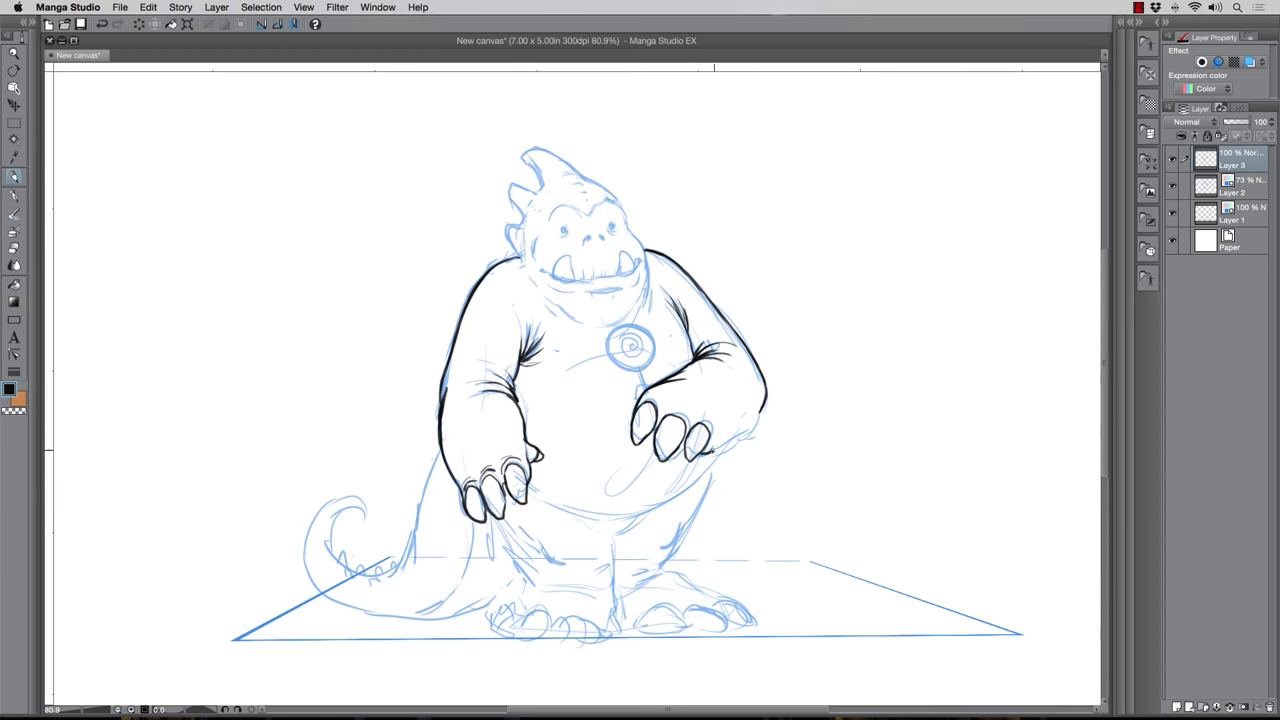
pyautogui.moveTo(714, 450)
pyautogui.mouseDown()
pyautogui.moveTo(762, 398)
pyautogui.moveTo(712, 430)
pyautogui.mouseUp()
pyautogui.moveTo(647, 399); pyautogui.dragTo(661, 407)
pyautogui.moveTo(657, 396); pyautogui.dragTo(663, 412)
pyautogui.moveTo(673, 409); pyautogui.dragTo(687, 415)
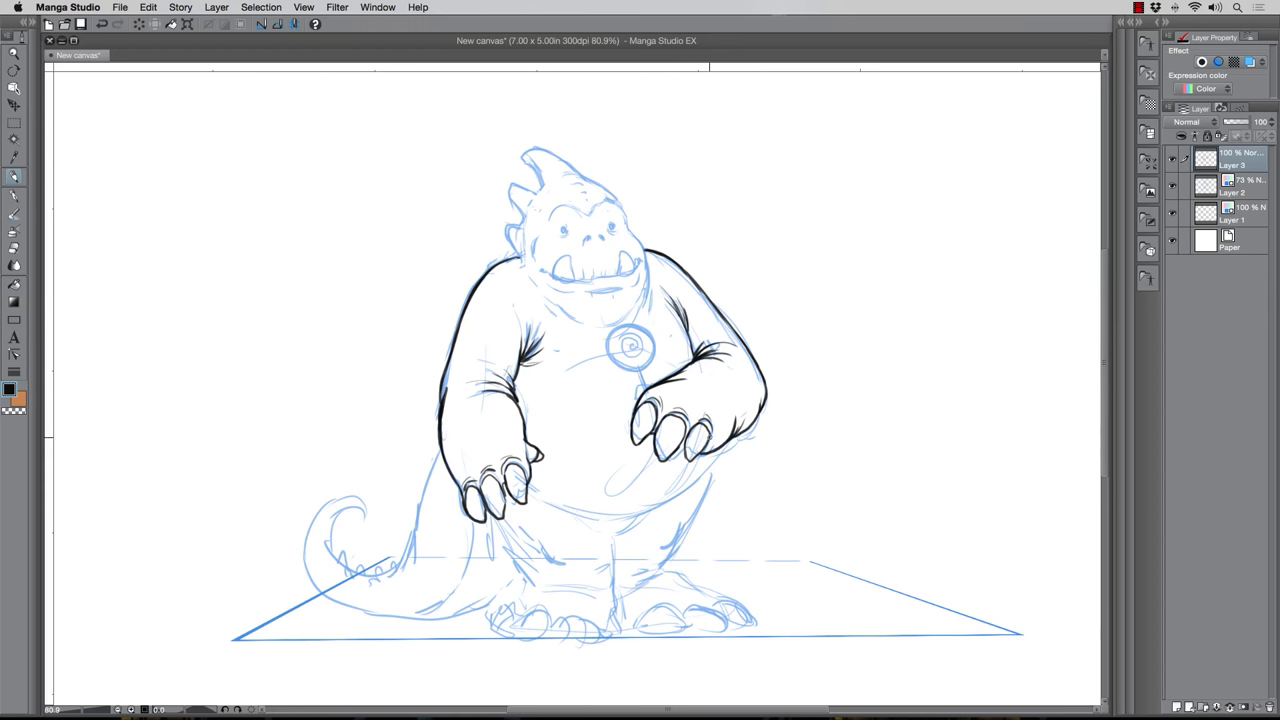
pyautogui.moveTo(636, 368); pyautogui.dragTo(645, 394)
# Ink the underside of the belly and the fold beneath it
pyautogui.moveTo(716, 450); pyautogui.dragTo(641, 512)
pyautogui.moveTo(546, 503); pyautogui.dragTo(621, 518)
pyautogui.moveTo(657, 510); pyautogui.dragTo(610, 534)
# Ink both legs with knee and ankle creases and the narrow gap between them
pyautogui.moveTo(713, 466); pyautogui.dragTo(665, 556)
pyautogui.moveTo(506, 530); pyautogui.dragTo(565, 568)
pyautogui.moveTo(657, 558); pyautogui.dragTo(653, 588)
pyautogui.moveTo(543, 589); pyautogui.dragTo(578, 591)
pyautogui.moveTo(608, 548); pyautogui.dragTo(610, 604)
pyautogui.moveTo(538, 566); pyautogui.dragTo(546, 589)
pyautogui.moveTo(606, 538); pyautogui.dragTo(612, 601)
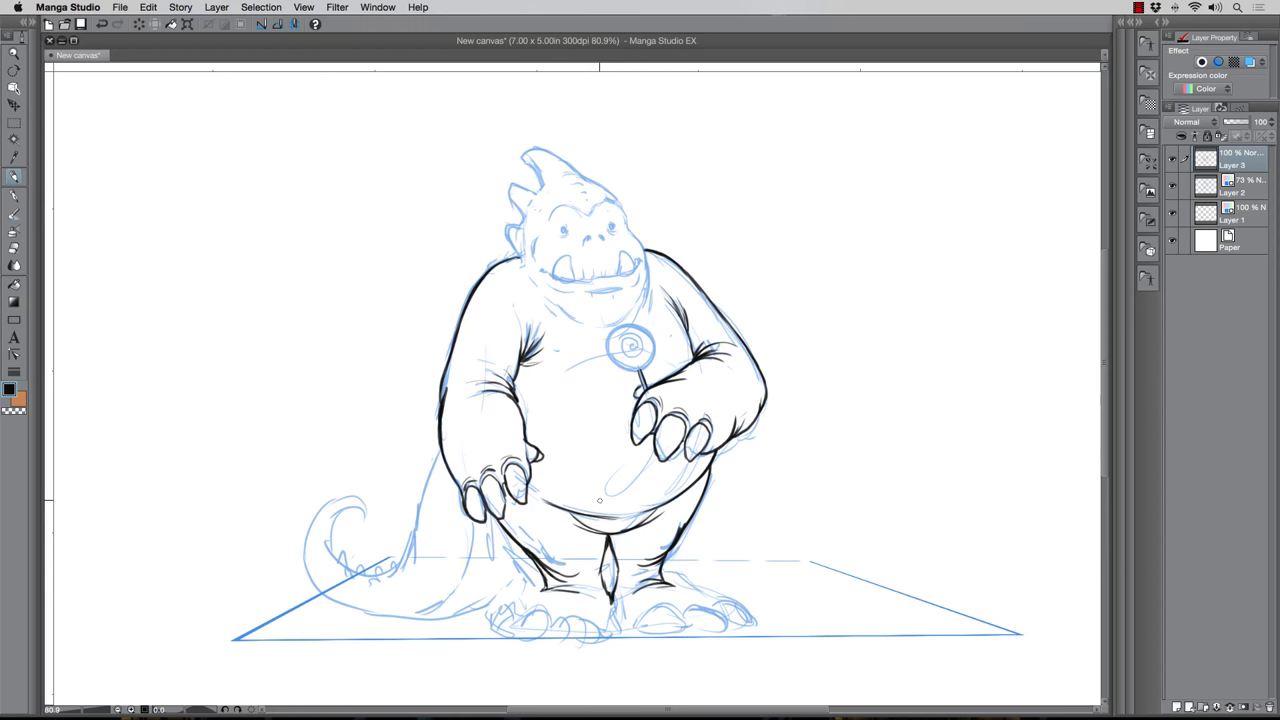
# Ink the chest creases and navel, and the foot below the bent arm with its three toes
pyautogui.moveTo(583, 373); pyautogui.dragTo(546, 398)
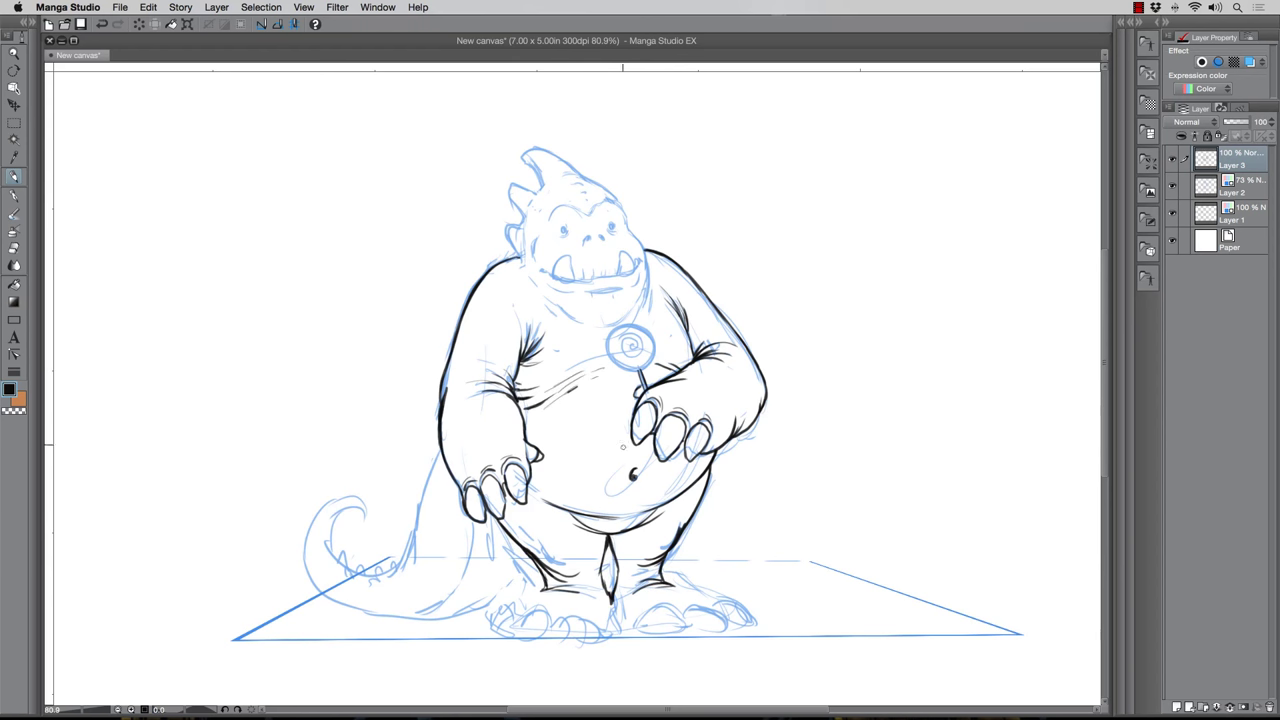
pyautogui.moveTo(665, 606)
pyautogui.mouseDown()
pyautogui.moveTo(672, 634)
pyautogui.moveTo(690, 602)
pyautogui.moveTo(712, 630)
pyautogui.moveTo(750, 620)
pyautogui.mouseUp()
pyautogui.moveTo(653, 600); pyautogui.dragTo(720, 590)
pyautogui.moveTo(636, 628); pyautogui.dragTo(615, 604)
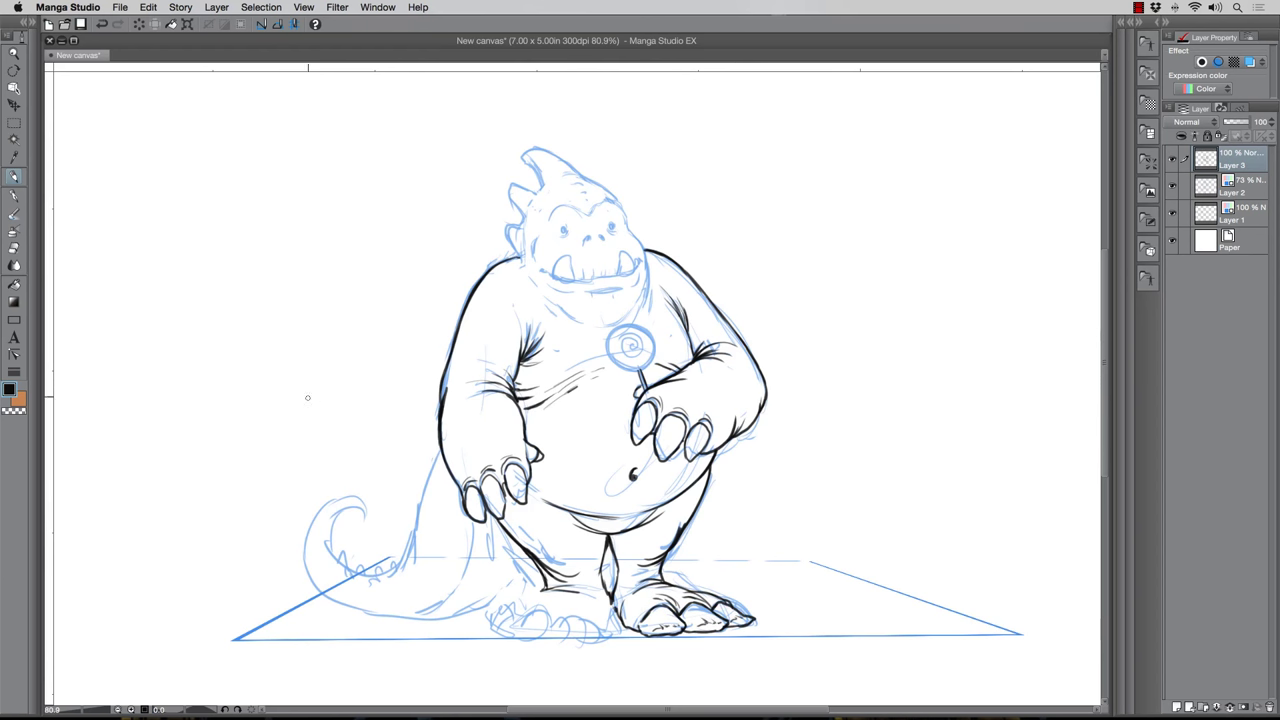
# Ink the other foot and the curled tail with spikes running up the back
pyautogui.moveTo(562, 619)
pyautogui.mouseDown()
pyautogui.moveTo(592, 628)
pyautogui.moveTo(590, 642)
pyautogui.moveTo(607, 602)
pyautogui.moveTo(510, 632)
pyautogui.moveTo(548, 612)
pyautogui.moveTo(532, 607)
pyautogui.moveTo(512, 634)
pyautogui.moveTo(524, 596)
pyautogui.moveTo(546, 592)
pyautogui.moveTo(366, 620)
pyautogui.moveTo(316, 585)
pyautogui.moveTo(367, 526)
pyautogui.moveTo(347, 508)
pyautogui.mouseUp()
pyautogui.moveTo(351, 508)
pyautogui.mouseDown()
pyautogui.moveTo(329, 535)
pyautogui.moveTo(344, 560)
pyautogui.moveTo(410, 544)
pyautogui.moveTo(440, 448)
pyautogui.mouseUp()
pyautogui.press('super+z')
pyautogui.moveTo(478, 522)
pyautogui.mouseDown()
pyautogui.moveTo(462, 584)
pyautogui.moveTo(422, 614)
pyautogui.mouseUp()
pyautogui.moveTo(350, 547); pyautogui.dragTo(358, 560)
pyautogui.moveTo(334, 562)
pyautogui.mouseDown()
pyautogui.moveTo(342, 575)
pyautogui.moveTo(396, 560)
pyautogui.moveTo(432, 456)
pyautogui.mouseUp()
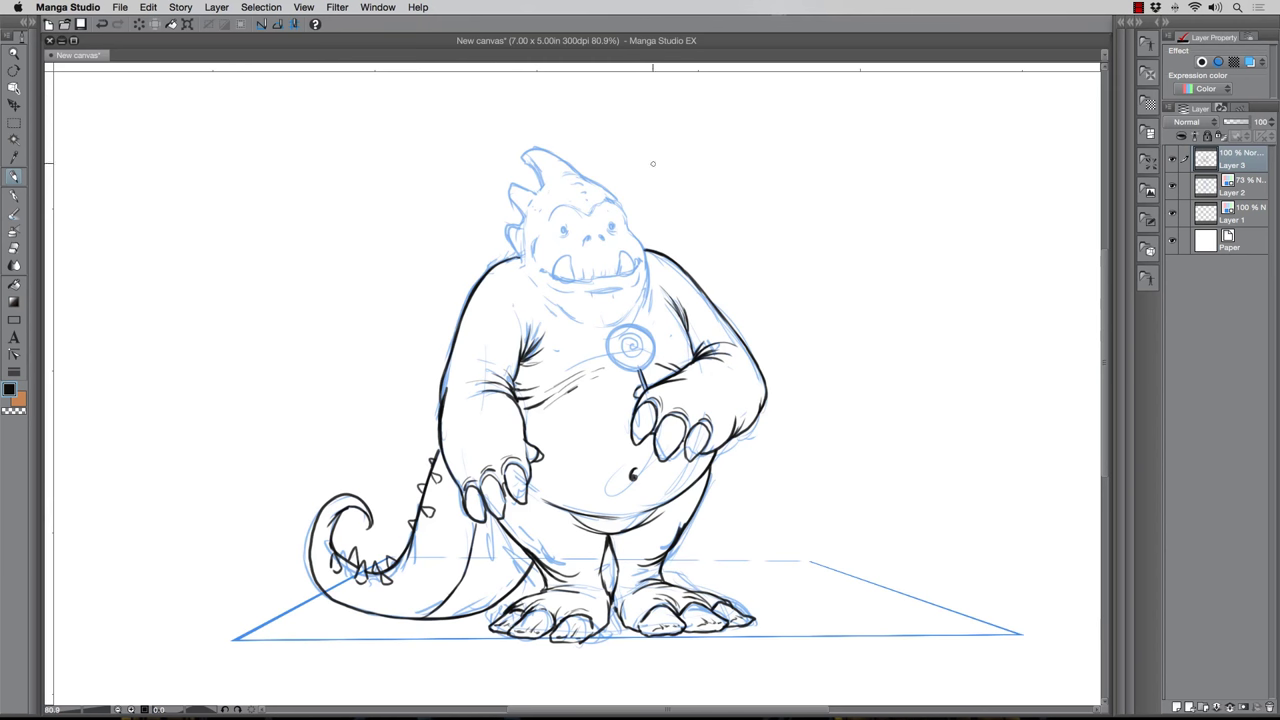
# Ink the eyes, brow, nostrils, cheeks and chin folds of the monster's face
pyautogui.scroll(3, 620, 155)
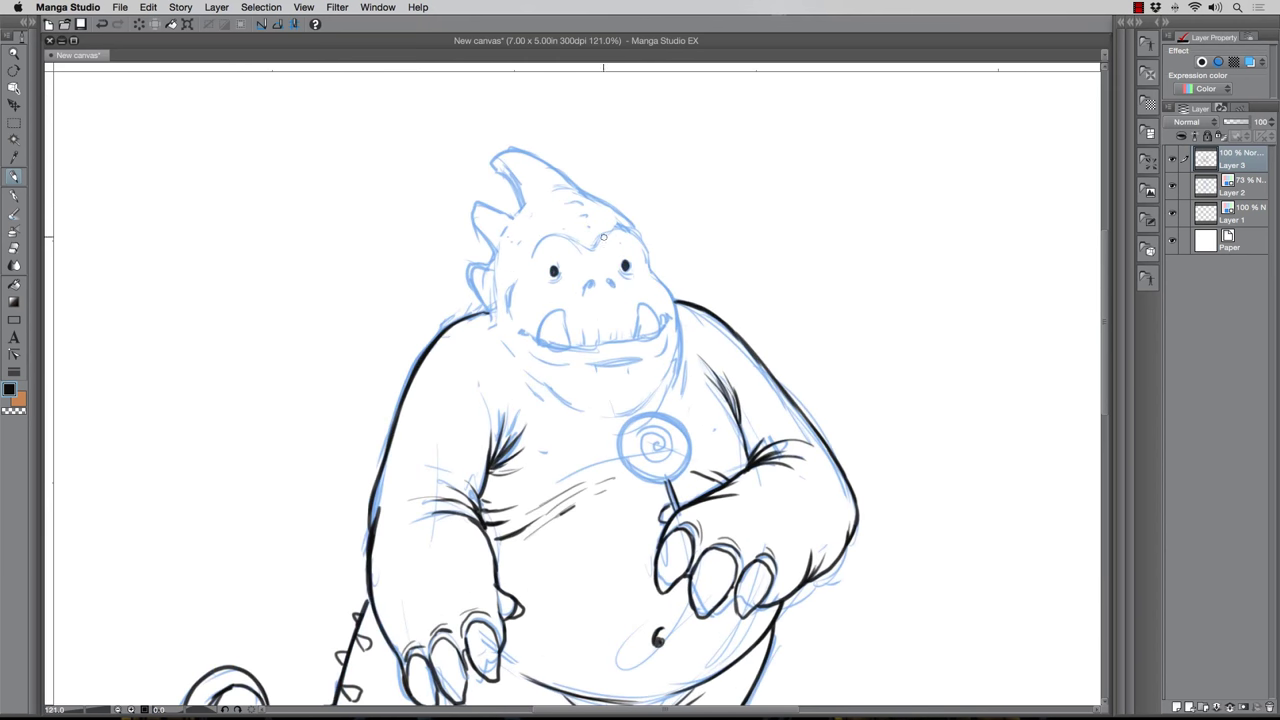
pyautogui.moveTo(554, 266)
pyautogui.mouseDown()
pyautogui.moveTo(543, 275)
pyautogui.moveTo(624, 276)
pyautogui.moveTo(601, 267)
pyautogui.moveTo(594, 244)
pyautogui.moveTo(641, 242)
pyautogui.moveTo(672, 292)
pyautogui.moveTo(679, 336)
pyautogui.moveTo(645, 402)
pyautogui.moveTo(590, 412)
pyautogui.mouseUp()
pyautogui.moveTo(676, 334)
pyautogui.mouseDown()
pyautogui.moveTo(672, 400)
pyautogui.moveTo(686, 368)
pyautogui.mouseUp()
pyautogui.moveTo(520, 360); pyautogui.dragTo(580, 412)
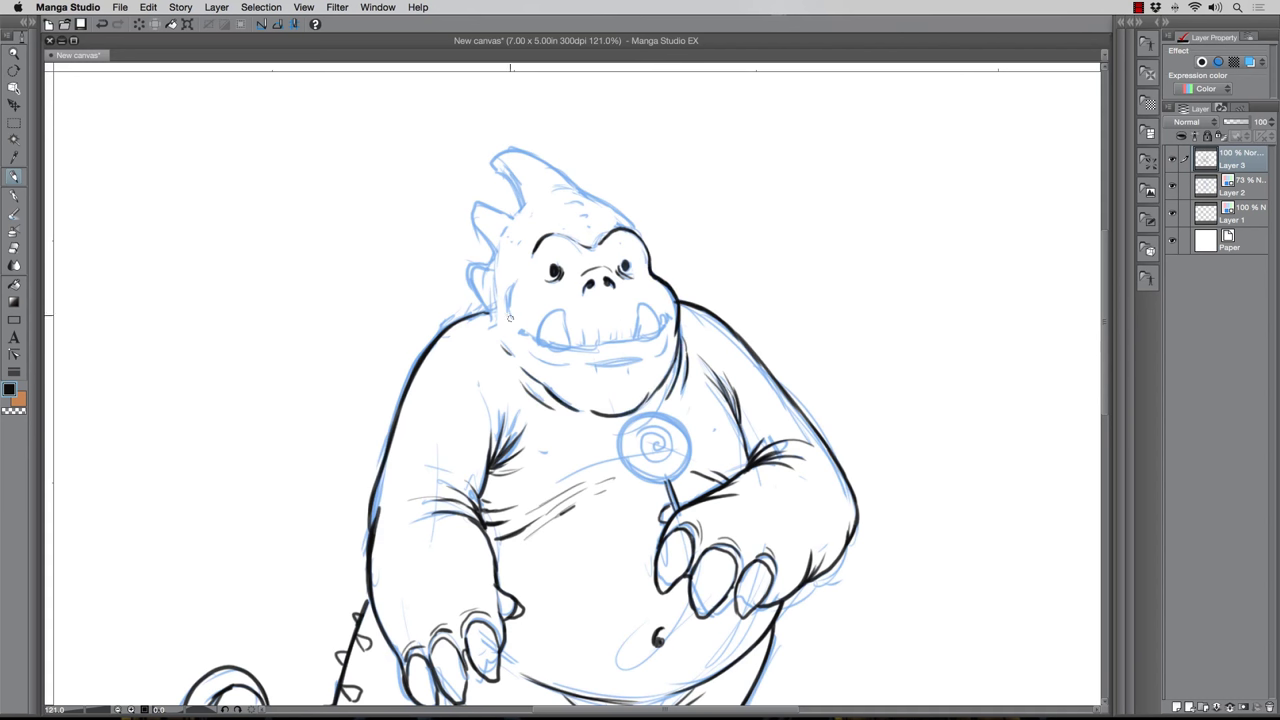
# Ink the mouth with its lower lip, two tusks and teeth, and add small spots on the forehead
pyautogui.moveTo(636, 358)
pyautogui.mouseDown()
pyautogui.moveTo(591, 364)
pyautogui.moveTo(669, 334)
pyautogui.mouseUp()
pyautogui.moveTo(568, 365)
pyautogui.mouseDown()
pyautogui.moveTo(528, 352)
pyautogui.moveTo(540, 324)
pyautogui.moveTo(568, 346)
pyautogui.moveTo(652, 302)
pyautogui.moveTo(664, 334)
pyautogui.mouseUp()
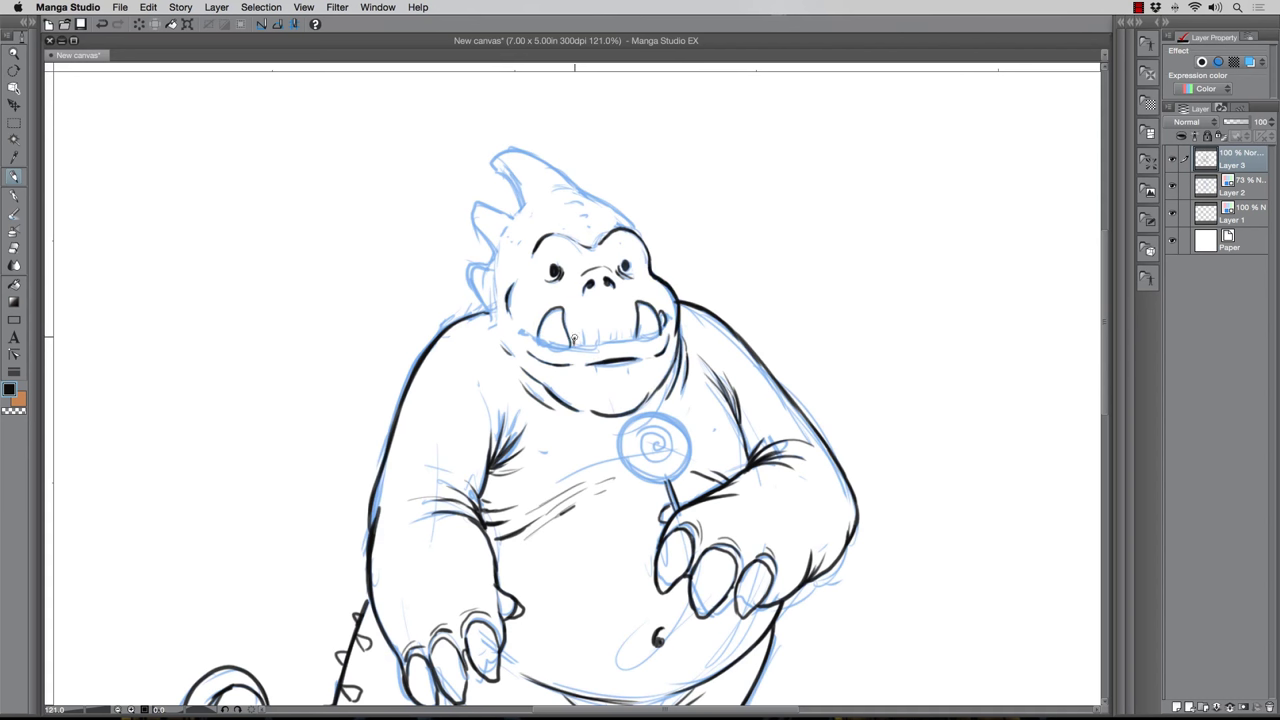
pyautogui.moveTo(573, 334); pyautogui.dragTo(580, 349)
pyautogui.moveTo(664, 324); pyautogui.dragTo(534, 344)
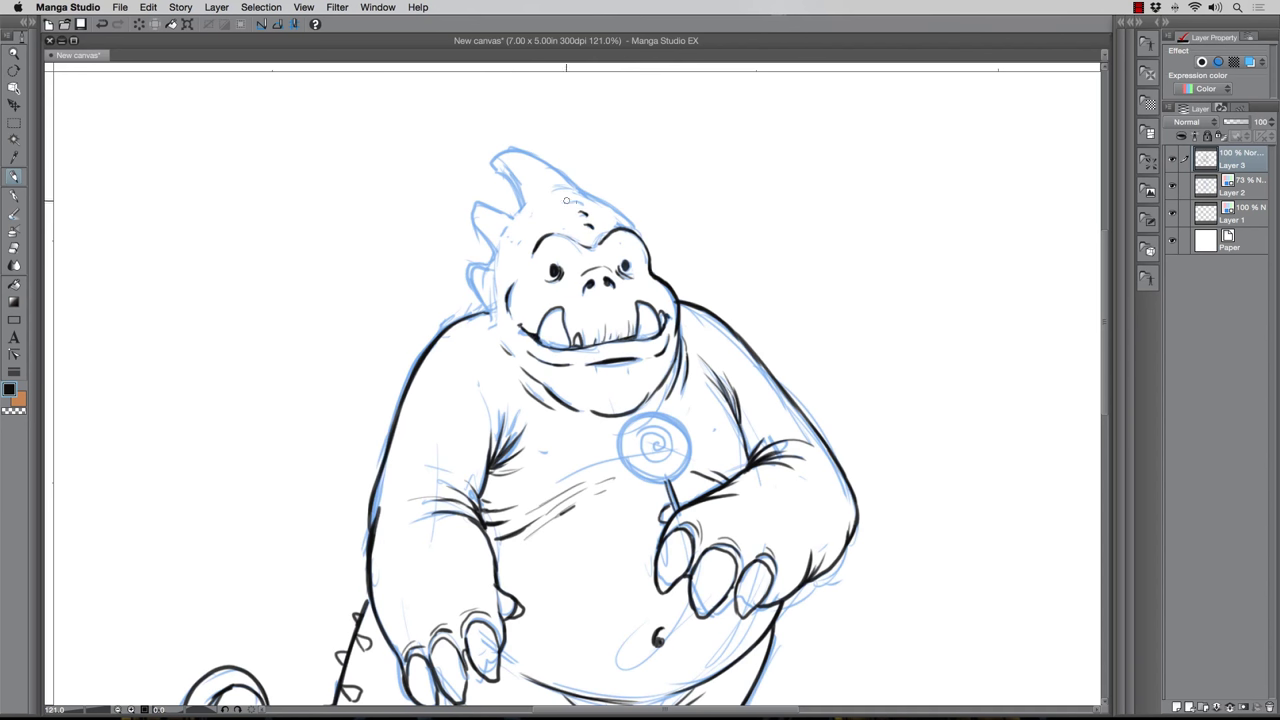
# Ink the head's crest, forehead bumps and the spikes behind the head with shading lines, and add small creases on the shoulder and chin
pyautogui.moveTo(572, 188); pyautogui.dragTo(631, 225)
pyautogui.moveTo(484, 306)
pyautogui.mouseDown()
pyautogui.moveTo(472, 208)
pyautogui.moveTo(516, 200)
pyautogui.moveTo(510, 146)
pyautogui.moveTo(573, 183)
pyautogui.moveTo(512, 158)
pyautogui.mouseUp()
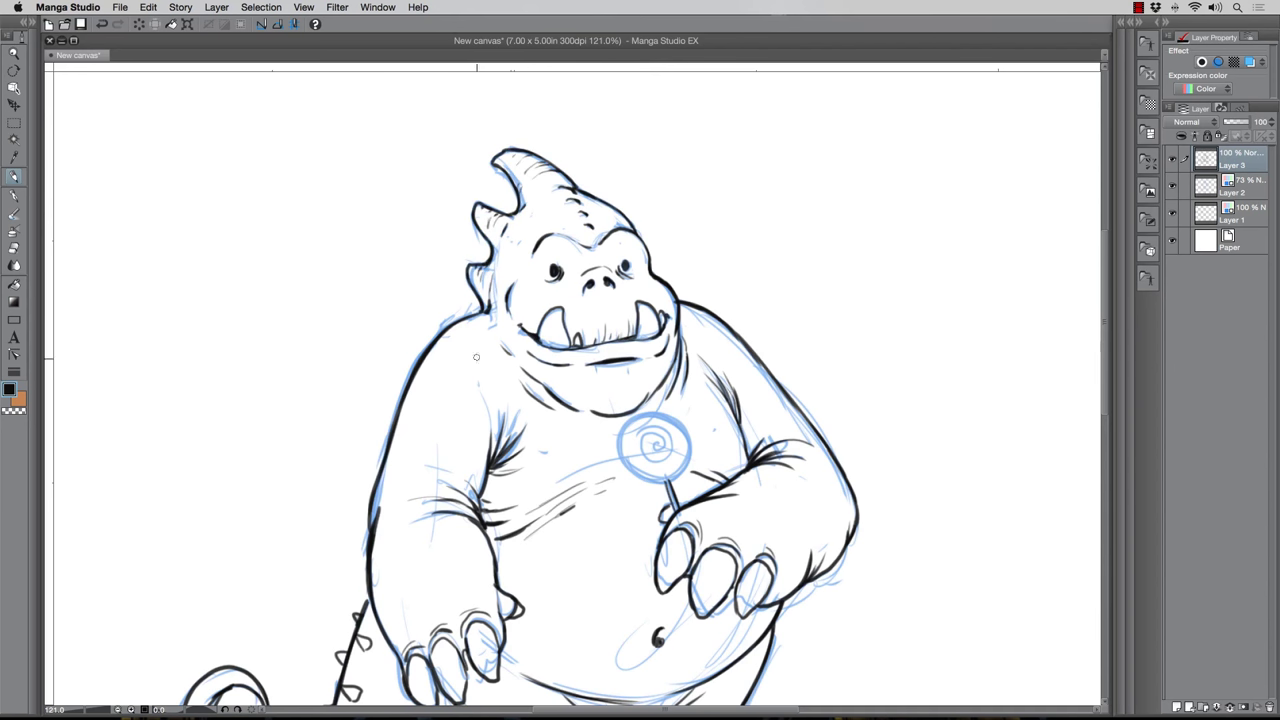
pyautogui.moveTo(481, 378); pyautogui.dragTo(496, 404)
pyautogui.moveTo(421, 438); pyautogui.dragTo(391, 341)
pyautogui.moveTo(590, 342)
pyautogui.mouseDown()
pyautogui.moveTo(608, 317)
pyautogui.moveTo(622, 386)
pyautogui.moveTo(602, 323)
pyautogui.moveTo(658, 350)
pyautogui.moveTo(654, 334)
pyautogui.mouseUp()
pyautogui.press('super+z')
pyautogui.press('super+z')
pyautogui.press('super+z')
pyautogui.press('super+z')
pyautogui.press('super+z')
pyautogui.press('super+z')
pyautogui.moveTo(773, 217); pyautogui.dragTo(759, 268)
pyautogui.moveTo(790, 212); pyautogui.dragTo(812, 200)
pyautogui.moveTo(876, 178)
pyautogui.mouseDown()
pyautogui.moveTo(862, 206)
pyautogui.moveTo(898, 198)
pyautogui.mouseUp()
pyautogui.moveTo(910, 142); pyautogui.dragTo(926, 186)
pyautogui.moveTo(892, 180); pyautogui.dragTo(920, 166)
pyautogui.moveTo(932, 116); pyautogui.dragTo(940, 150)
pyautogui.moveTo(950, 106); pyautogui.dragTo(960, 142)
pyautogui.moveTo(974, 100); pyautogui.dragTo(978, 136)
pyautogui.press('super+z')
pyautogui.press('super+z')
pyautogui.press('super+z')
pyautogui.press('super+z')
pyautogui.press('super+z')
pyautogui.press('super+z')
pyautogui.press('super+z')
pyautogui.press('super+z')
pyautogui.press('super+z')
pyautogui.press('super+z')
pyautogui.press('super+z')
pyautogui.press('super+z')
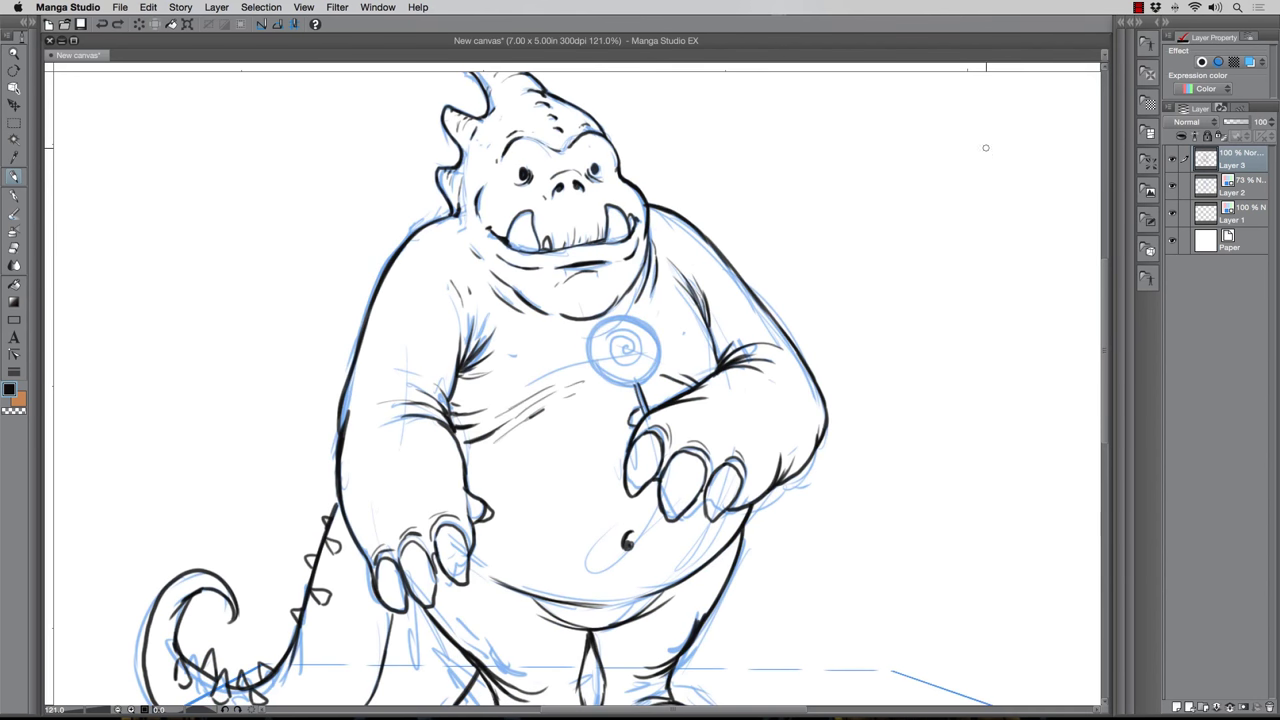
# Add a new layer and draw a black circle outline on it with the Ellipse tool in the blank area beside the monster
pyautogui.click(13, 126)
pyautogui.click(14, 320)
pyautogui.click(32, 22)
pyautogui.click(86, 236)
pyautogui.click(1177, 707)
pyautogui.moveTo(825, 236); pyautogui.dragTo(897, 308)
pyautogui.click(833, 271)
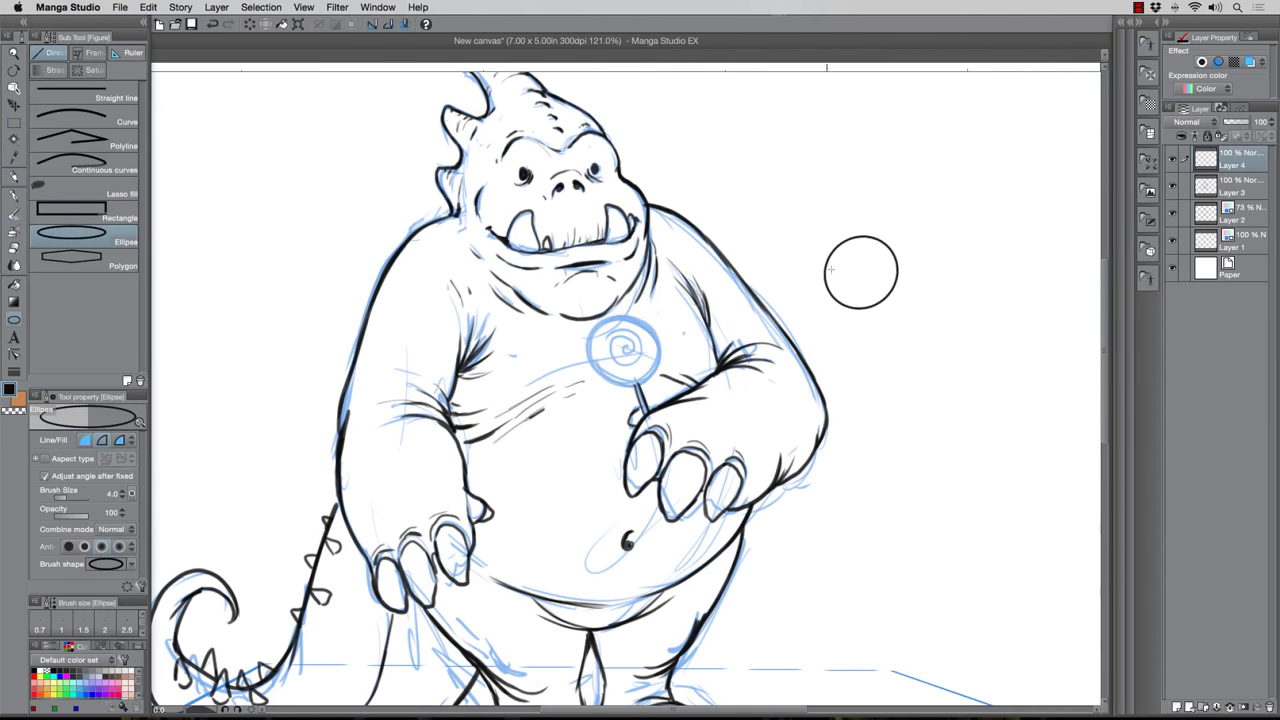
pyautogui.press('super+z')
pyautogui.moveTo(857, 237); pyautogui.dragTo(946, 321)
pyautogui.click(946, 321)
# Move the circle onto the sketched lollipop, scale it down and distort its corners to match the sketched candy
pyautogui.press('super+t')
pyautogui.moveTo(902, 280); pyautogui.dragTo(622, 346)
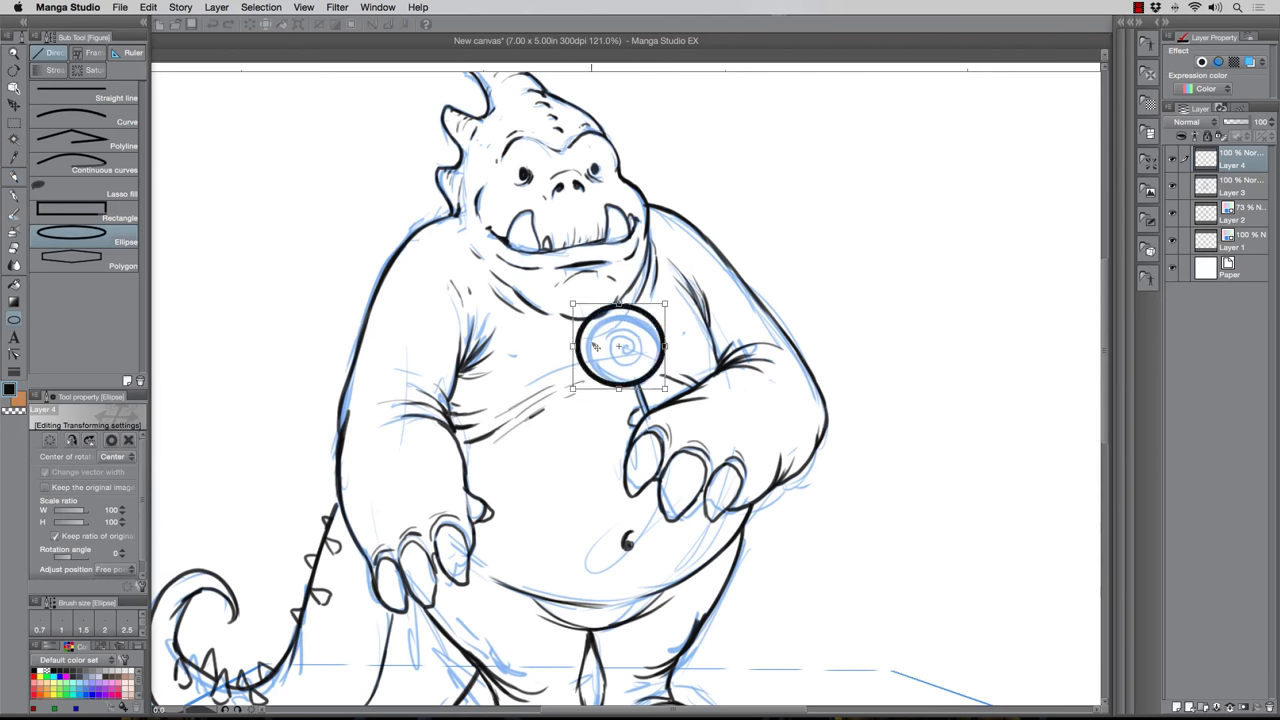
pyautogui.moveTo(666, 303); pyautogui.dragTo(653, 316)
pyautogui.moveTo(590, 343); pyautogui.dragTo(598, 338)
pyautogui.press('Return')
pyautogui.press('super+shift+t')
pyautogui.moveTo(661, 312); pyautogui.dragTo(657, 317)
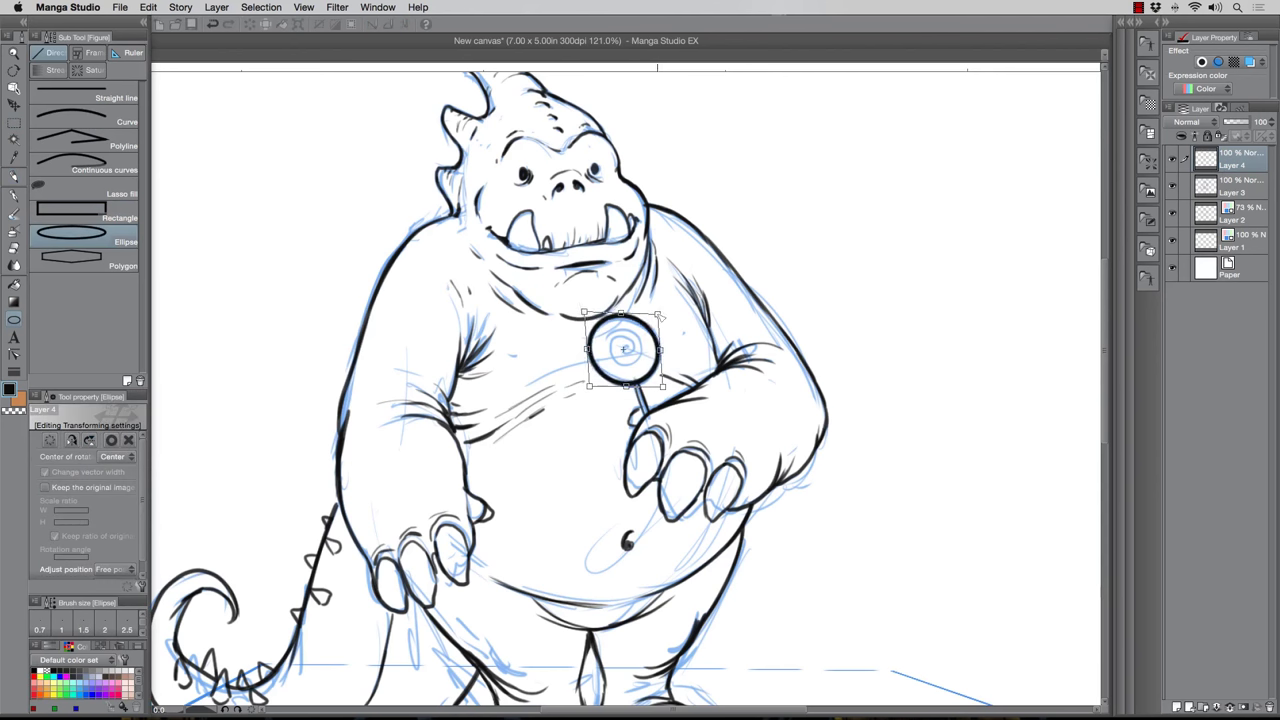
pyautogui.moveTo(621, 386); pyautogui.dragTo(627, 387)
pyautogui.press('Return')
# Ink the spiral inside the lollipop circle with the Darker pencil at brush size 4
pyautogui.press('e')
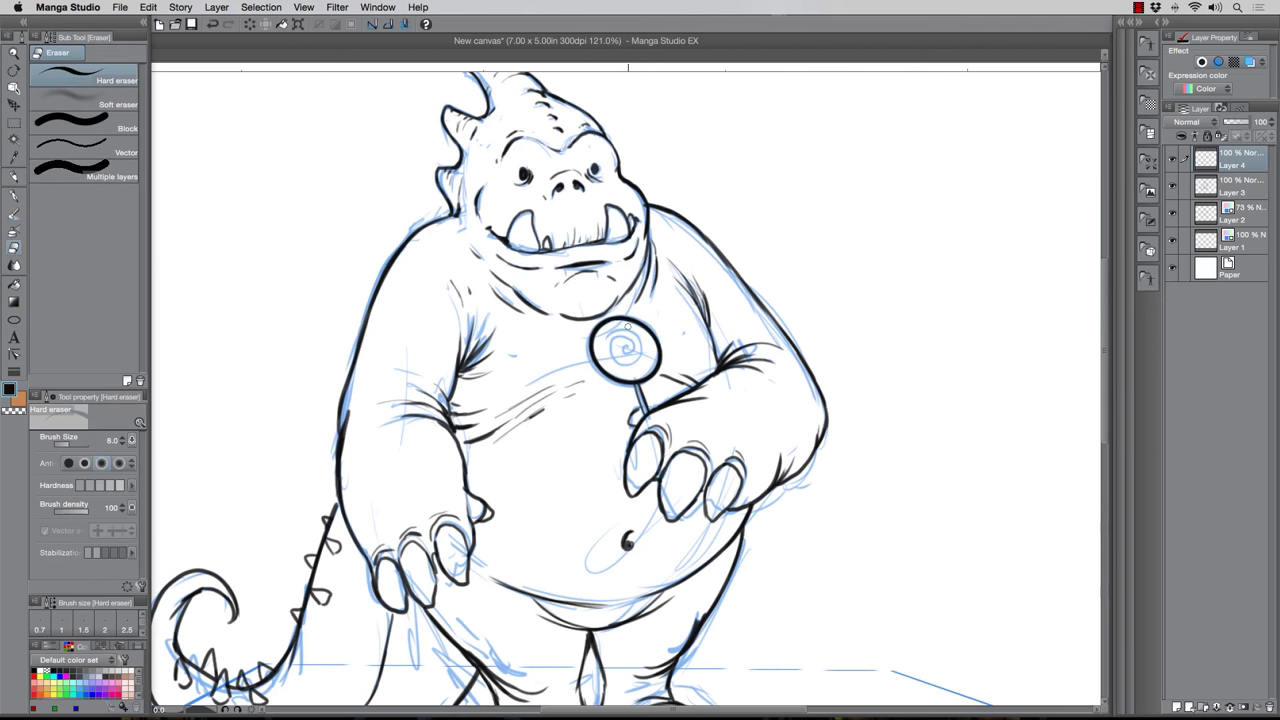
pyautogui.press('[')
pyautogui.press('p')
pyautogui.moveTo(606, 330)
pyautogui.mouseDown()
pyautogui.moveTo(645, 342)
pyautogui.moveTo(627, 348)
pyautogui.mouseUp()
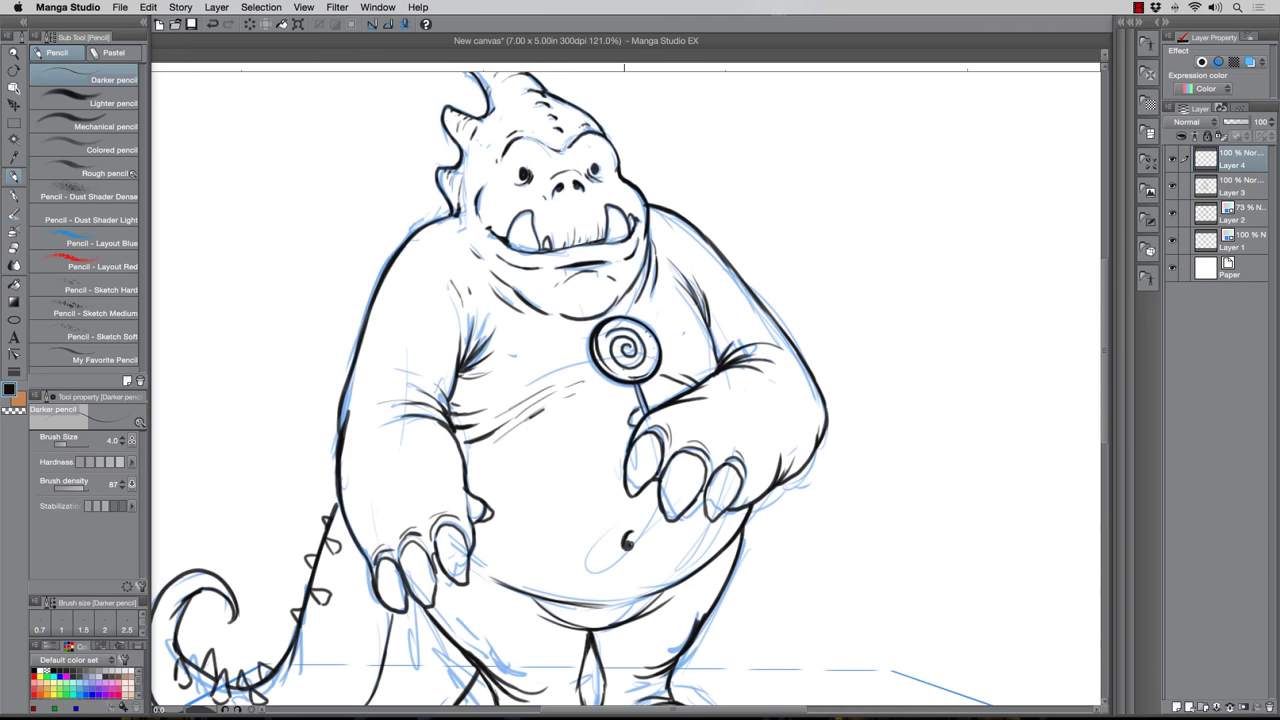
# Ink candy drips running down from the lollipop's lower edge at brush size 5, undoing unsatisfactory strokes
pyautogui.moveTo(594, 363); pyautogui.dragTo(609, 419)
pyautogui.moveTo(619, 380)
pyautogui.mouseDown()
pyautogui.moveTo(627, 404)
pyautogui.moveTo(611, 423)
pyautogui.mouseUp()
pyautogui.press('super+z')
pyautogui.press('super+z')
pyautogui.press('super+z')
pyautogui.press(']')
pyautogui.moveTo(616, 383)
pyautogui.mouseDown()
pyautogui.moveTo(608, 425)
pyautogui.moveTo(622, 397)
pyautogui.mouseUp()
pyautogui.press('super+z')
pyautogui.press('super+z')
pyautogui.press('super+z')
pyautogui.press('super+z')
pyautogui.scroll(-4, 584, 229)
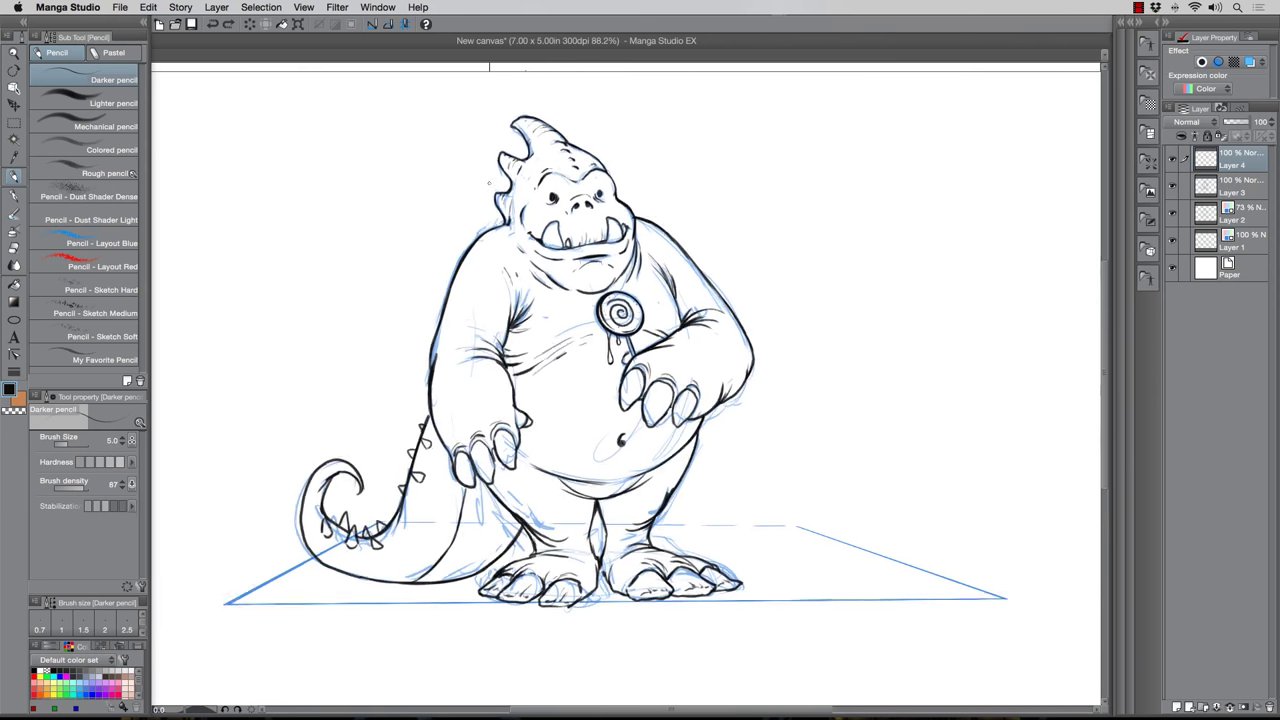
# Hide the two blue sketch layers and merge the lollipop layer into the ink layer below it
pyautogui.scroll(1, 584, 229)
pyautogui.click(1172, 214)
pyautogui.click(1172, 241)
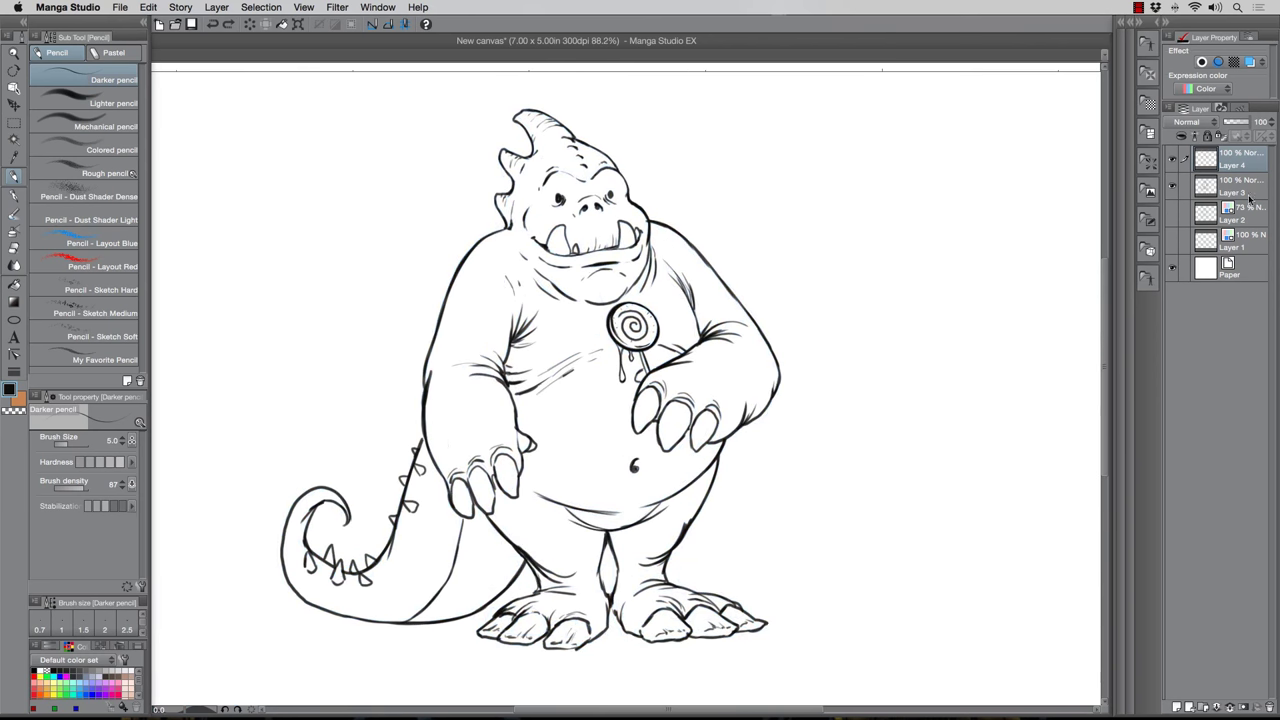
pyautogui.press('super+e')
# Ink curved belly bands across the underside of the tail beside the leg at brush size 6
pyautogui.moveTo(518, 547); pyautogui.dragTo(474, 553)
pyautogui.moveTo(524, 566); pyautogui.dragTo(456, 580)
pyautogui.moveTo(508, 586)
pyautogui.mouseDown()
pyautogui.moveTo(477, 578)
pyautogui.moveTo(489, 593)
pyautogui.moveTo(418, 619)
pyautogui.mouseUp()
pyautogui.moveTo(488, 522); pyautogui.dragTo(460, 534)
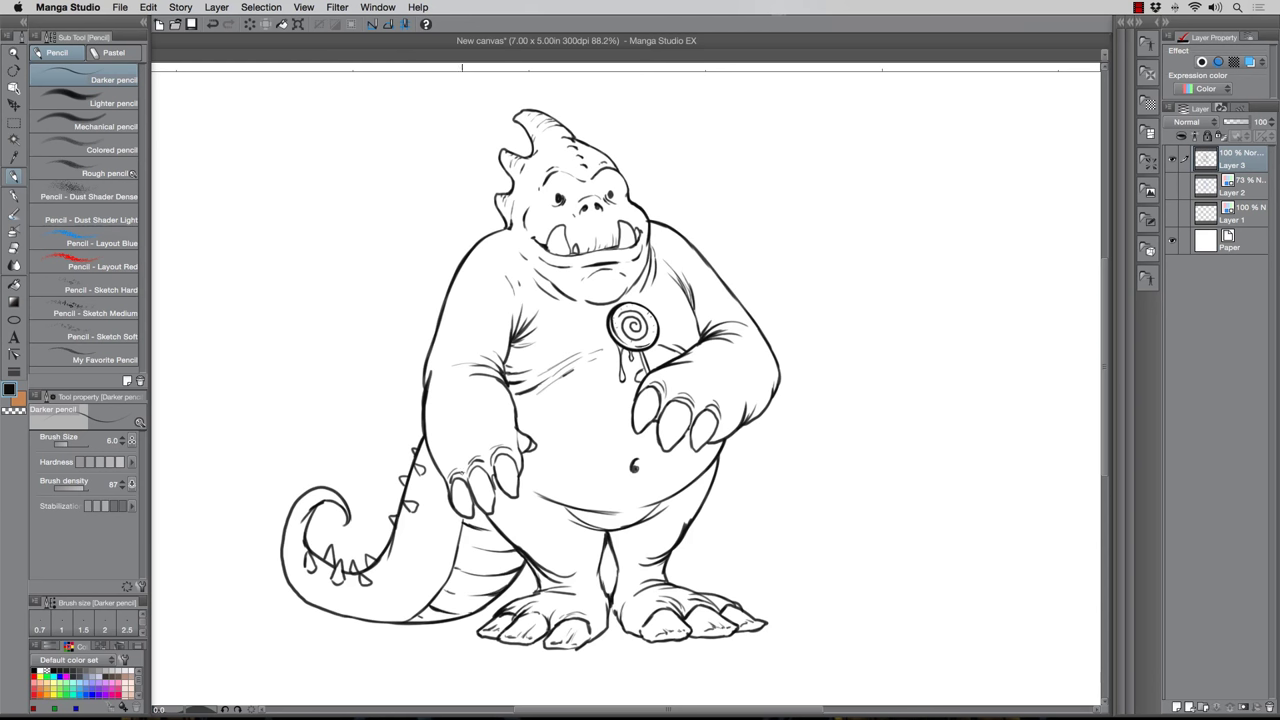
# Strengthen the claws of the hanging hand and the outer edge of the hanging arm
pyautogui.moveTo(502, 481); pyautogui.dragTo(493, 490)
pyautogui.moveTo(520, 483); pyautogui.dragTo(473, 521)
pyautogui.moveTo(499, 485); pyautogui.dragTo(476, 517)
pyautogui.moveTo(430, 362); pyautogui.dragTo(422, 391)
pyautogui.moveTo(437, 335); pyautogui.dragTo(424, 388)
# Thicken the outlines of the head crest, bent arm, its clawed fingers and the leg below it, using brush sizes up to 10
pyautogui.moveTo(505, 230)
pyautogui.mouseDown()
pyautogui.moveTo(521, 106)
pyautogui.moveTo(570, 127)
pyautogui.moveTo(634, 200)
pyautogui.moveTo(631, 144)
pyautogui.moveTo(643, 222)
pyautogui.moveTo(696, 245)
pyautogui.moveTo(772, 345)
pyautogui.moveTo(780, 321)
pyautogui.moveTo(706, 444)
pyautogui.mouseUp()
pyautogui.press(']')
pyautogui.moveTo(635, 397)
pyautogui.mouseDown()
pyautogui.moveTo(632, 430)
pyautogui.moveTo(661, 450)
pyautogui.moveTo(707, 444)
pyautogui.mouseUp()
pyautogui.press('[')
pyautogui.moveTo(647, 388); pyautogui.dragTo(660, 405)
pyautogui.moveTo(671, 404); pyautogui.dragTo(690, 419)
pyautogui.moveTo(701, 412)
pyautogui.mouseDown()
pyautogui.moveTo(716, 429)
pyautogui.moveTo(690, 490)
pyautogui.moveTo(611, 530)
pyautogui.mouseUp()
pyautogui.press(']')
pyautogui.moveTo(716, 462); pyautogui.dragTo(684, 527)
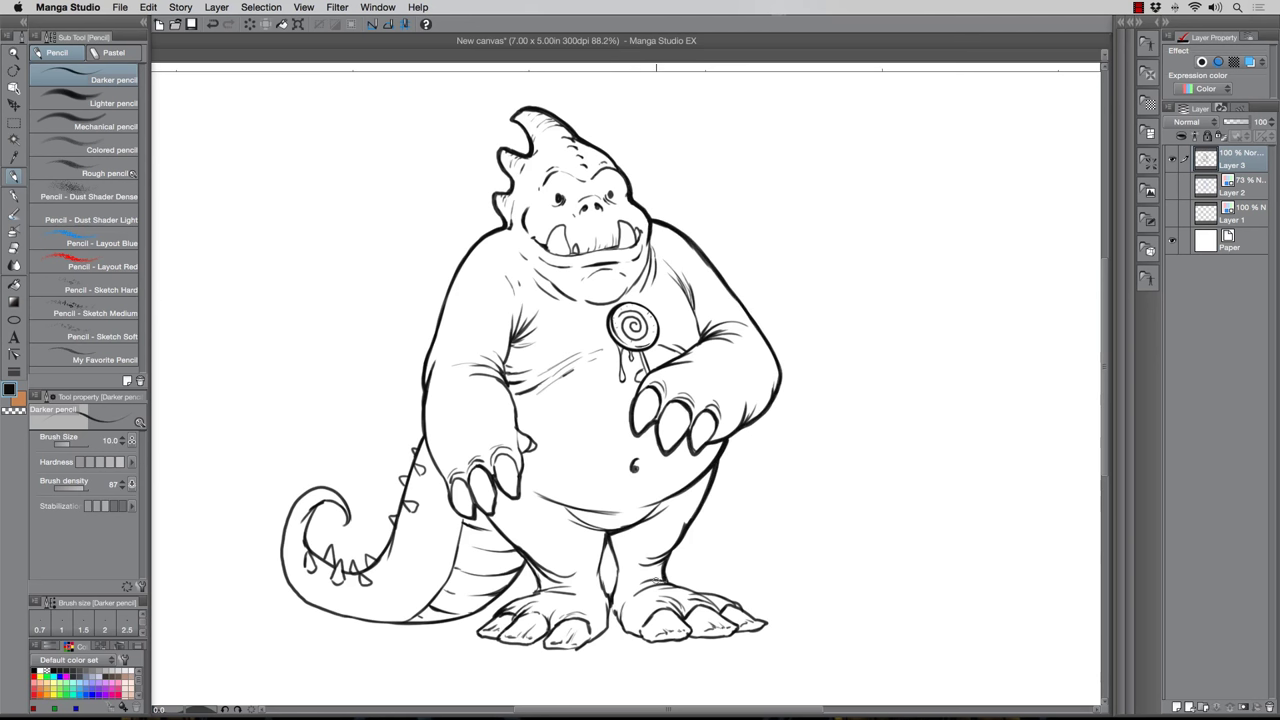
# Thicken the outlines of the foot below the bent arm, the crotch and lower belly, the hanging forearm's inner edge and the thumb at the lollipop stick
pyautogui.moveTo(673, 583); pyautogui.dragTo(756, 619)
pyautogui.moveTo(610, 603)
pyautogui.mouseDown()
pyautogui.moveTo(675, 640)
pyautogui.moveTo(770, 624)
pyautogui.mouseUp()
pyautogui.moveTo(600, 533)
pyautogui.mouseDown()
pyautogui.moveTo(609, 600)
pyautogui.moveTo(599, 528)
pyautogui.moveTo(544, 496)
pyautogui.moveTo(628, 512)
pyautogui.mouseUp()
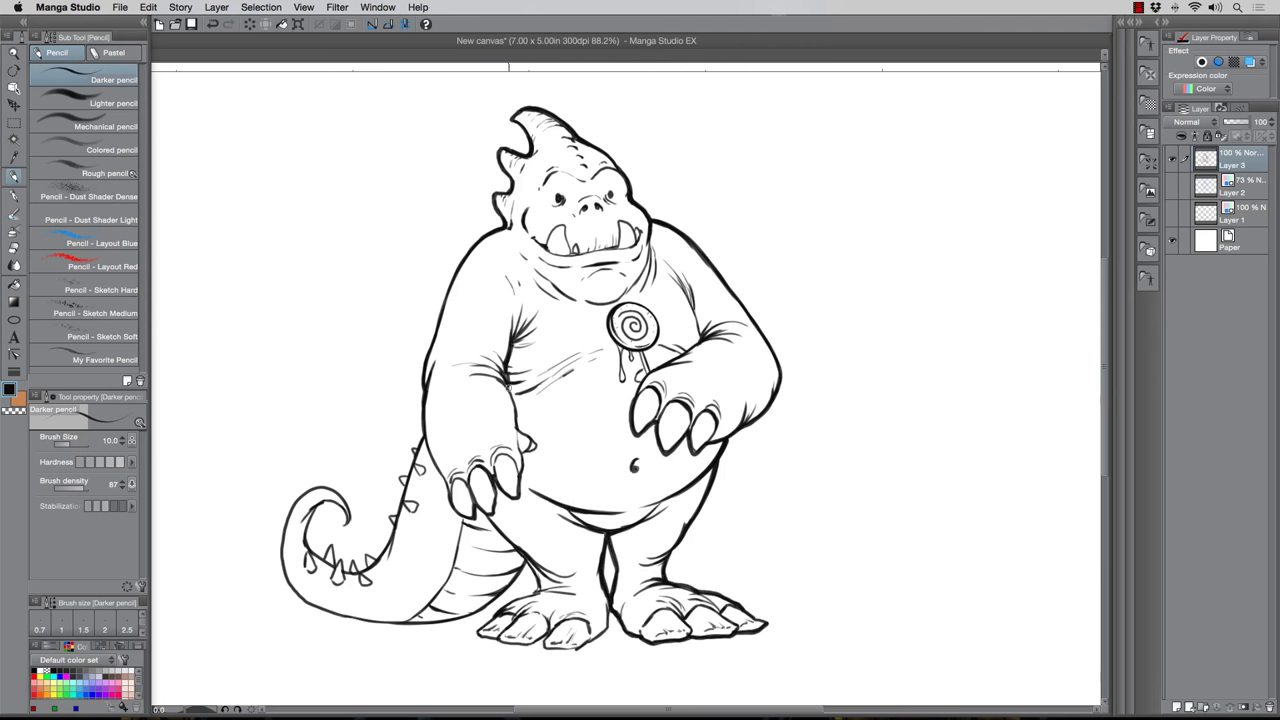
pyautogui.moveTo(509, 385); pyautogui.dragTo(518, 430)
pyautogui.press('[')
pyautogui.moveTo(636, 380); pyautogui.dragTo(645, 372)
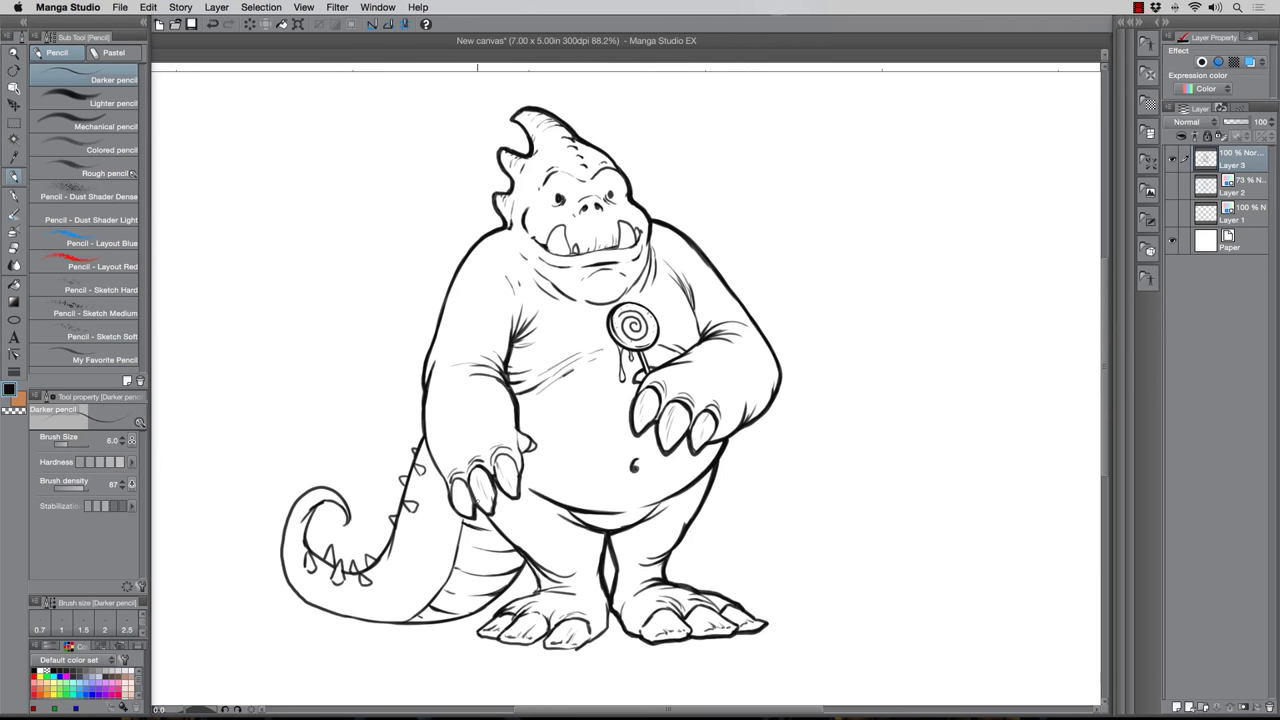
# Thicken the hanging arm's outer edge, the tail's underside, and the leg and foot beside the tail at brush size 8
pyautogui.moveTo(448, 494); pyautogui.dragTo(426, 440)
pyautogui.press(']')
pyautogui.moveTo(525, 568)
pyautogui.mouseDown()
pyautogui.moveTo(410, 620)
pyautogui.moveTo(320, 606)
pyautogui.mouseUp()
pyautogui.moveTo(494, 642)
pyautogui.mouseDown()
pyautogui.moveTo(574, 646)
pyautogui.moveTo(608, 604)
pyautogui.mouseUp()
pyautogui.moveTo(482, 510); pyautogui.dragTo(538, 592)
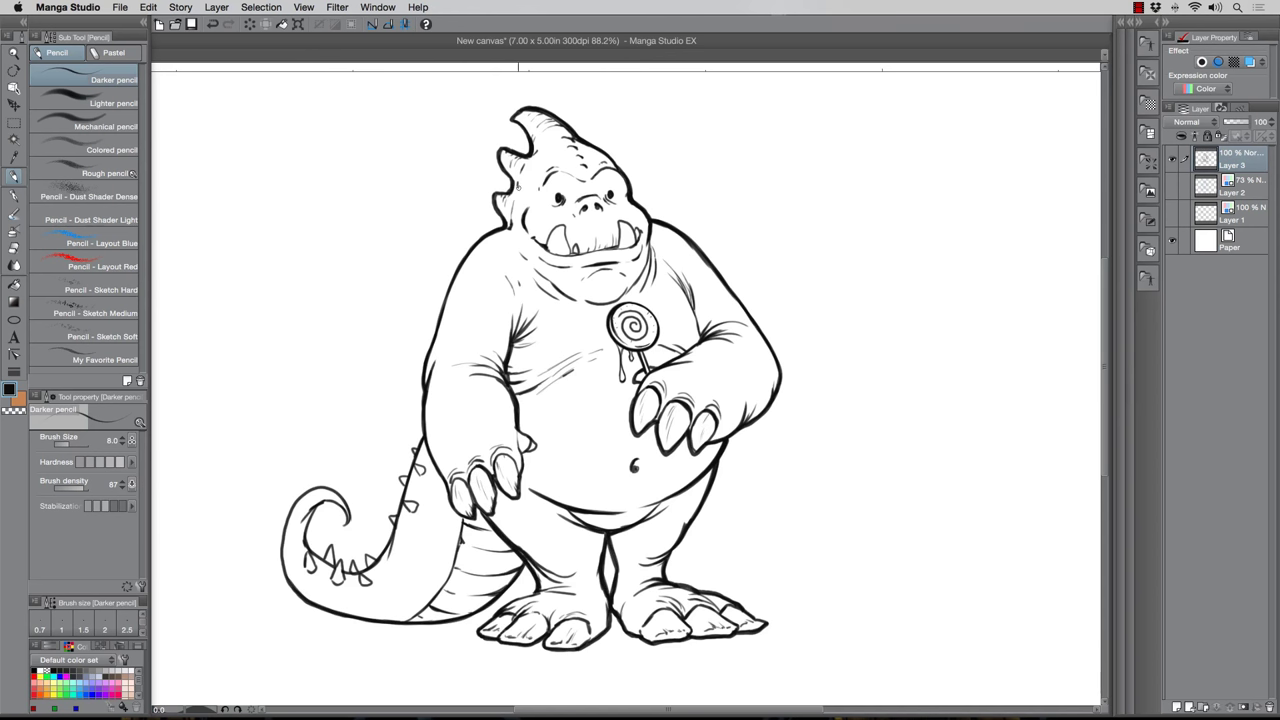
# Thicken the bent arm's inner crease, the curled tail with its spikes, and the outline of the hanging arm's shoulder at brush size 8
pyautogui.moveTo(699, 342); pyautogui.dragTo(690, 284)
pyautogui.moveTo(318, 556)
pyautogui.mouseDown()
pyautogui.moveTo(306, 540)
pyautogui.moveTo(346, 512)
pyautogui.moveTo(336, 488)
pyautogui.moveTo(284, 524)
pyautogui.moveTo(296, 590)
pyautogui.mouseUp()
pyautogui.press(']')
pyautogui.press('[')
pyautogui.moveTo(299, 496); pyautogui.dragTo(288, 516)
pyautogui.moveTo(412, 446); pyautogui.dragTo(378, 560)
pyautogui.moveTo(336, 540)
pyautogui.mouseDown()
pyautogui.moveTo(324, 560)
pyautogui.moveTo(378, 560)
pyautogui.mouseUp()
pyautogui.moveTo(478, 238); pyautogui.dragTo(425, 355)
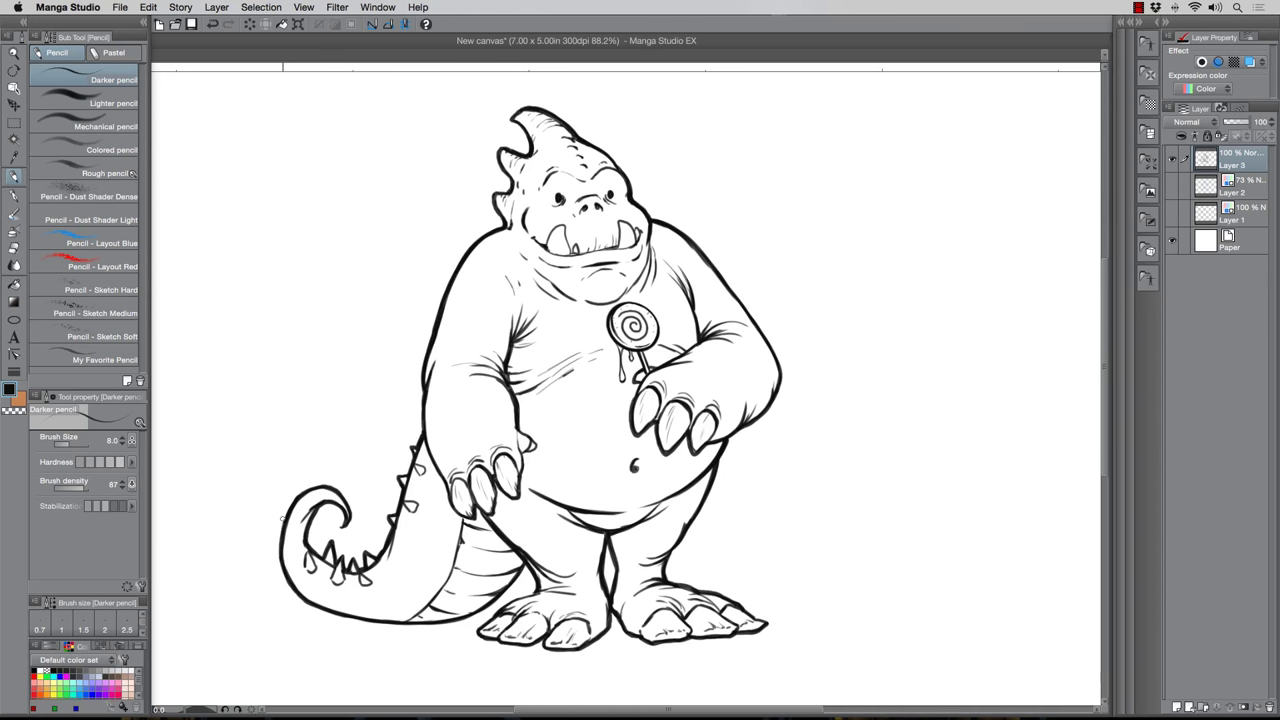
# Select the monster's silhouette by magic-wanding the outer area and the gap between the legs, inverting the selection and shrinking it
pyautogui.click(14, 140)
pyautogui.click(330, 300)
pyautogui.keyDown('shift'); pyautogui.click(609, 570); pyautogui.keyUp('shift')
pyautogui.press('super+shift+i')
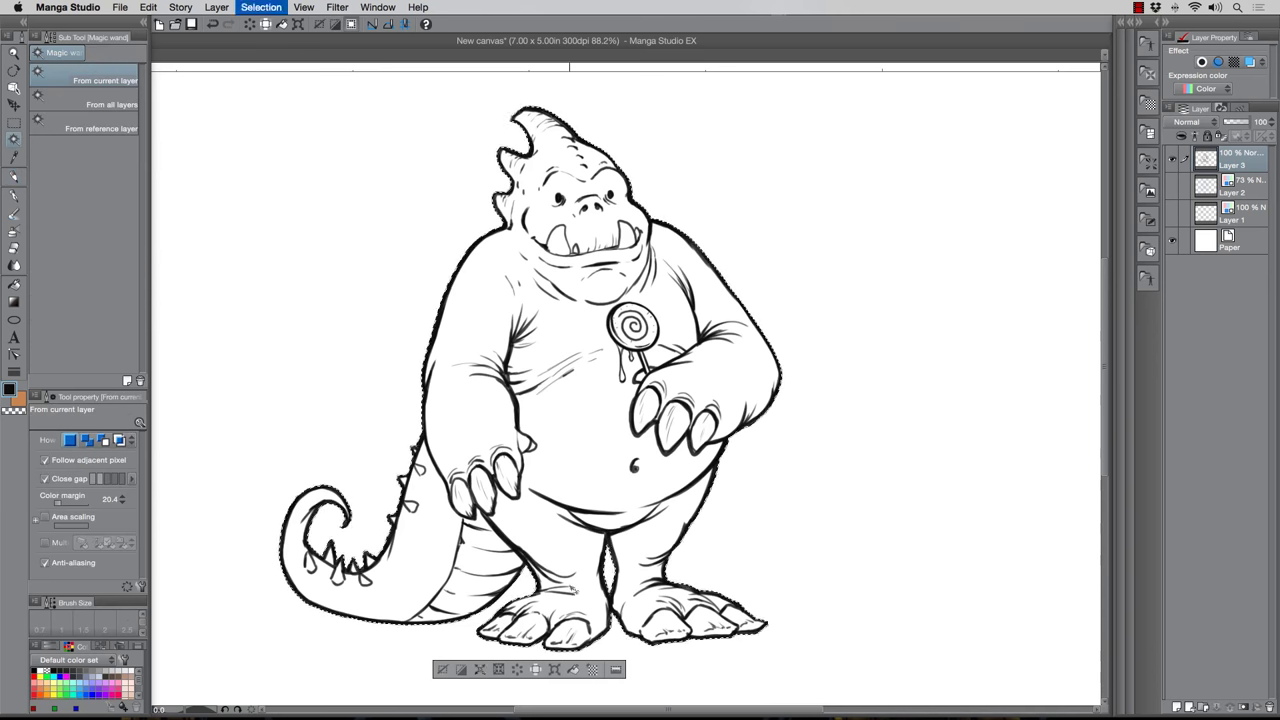
pyautogui.click(498, 667)
pyautogui.press('Return')
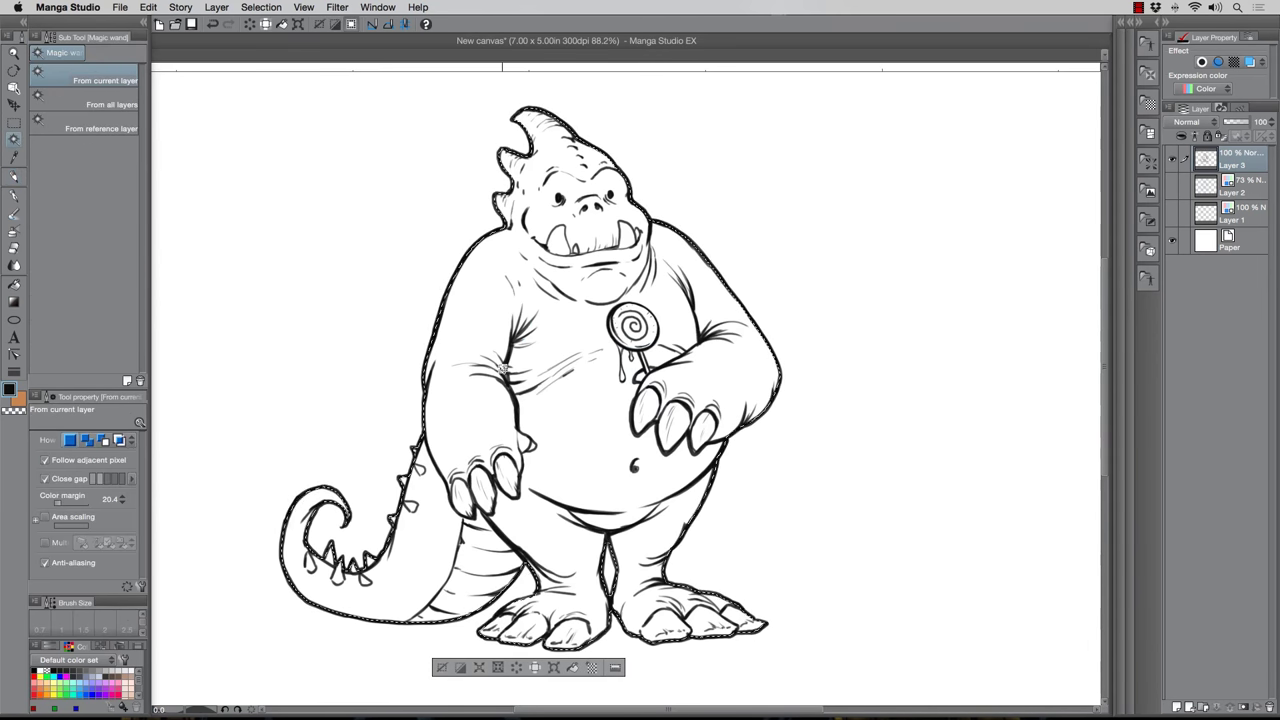
# Fill the selected silhouette with a muted grey-blue on a new layer beneath the ink, and deselect
pyautogui.press('super+shift+n')
pyautogui.click(14, 284)
pyautogui.click(1122, 22)
pyautogui.click(1096, 421)
pyautogui.click(1012, 355)
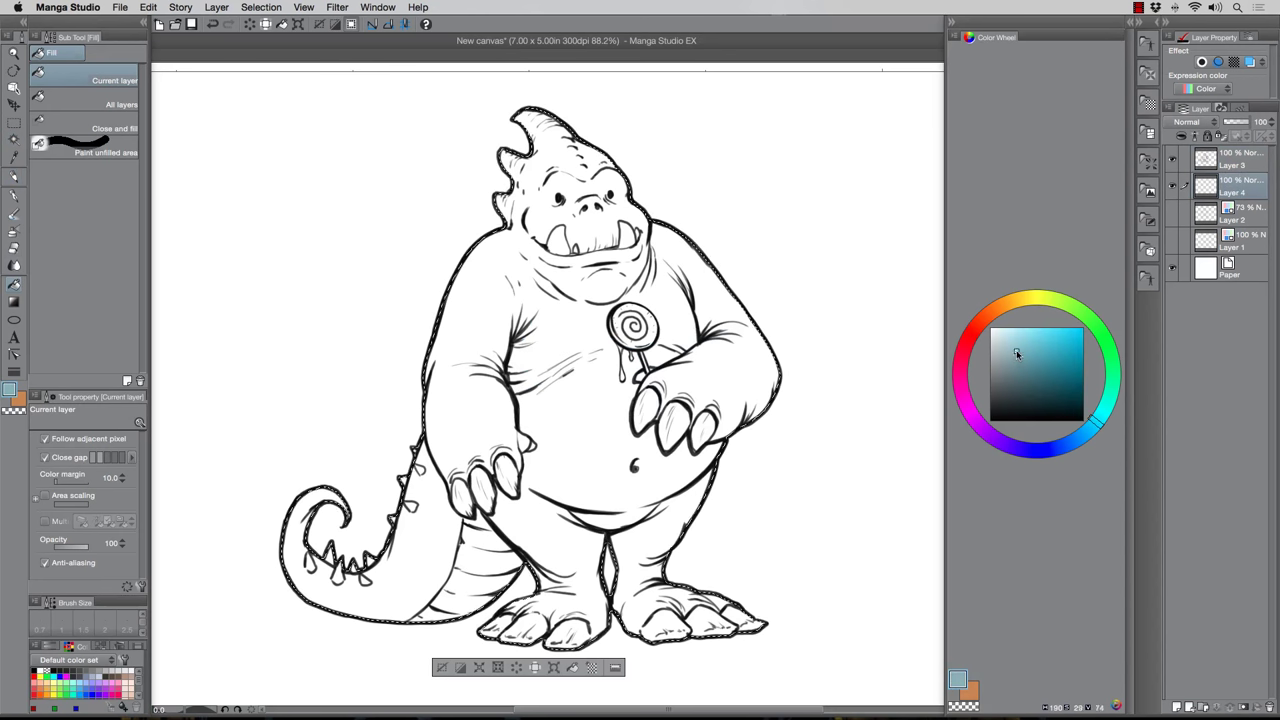
pyautogui.click(470, 430)
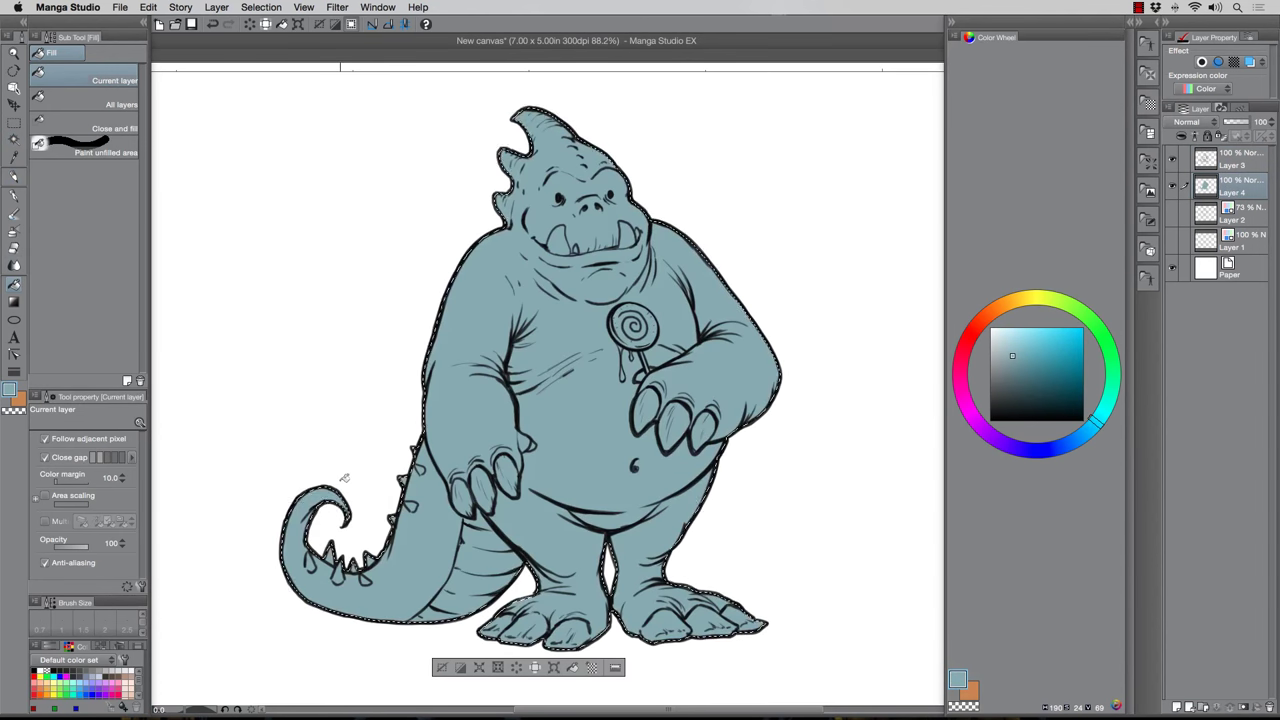
pyautogui.press('super+d')
# Add a new background layer beneath the monster's colour and choose light tan as foreground and dark brown as background colour
pyautogui.press('super+shift+n')
pyautogui.press('super+minus')
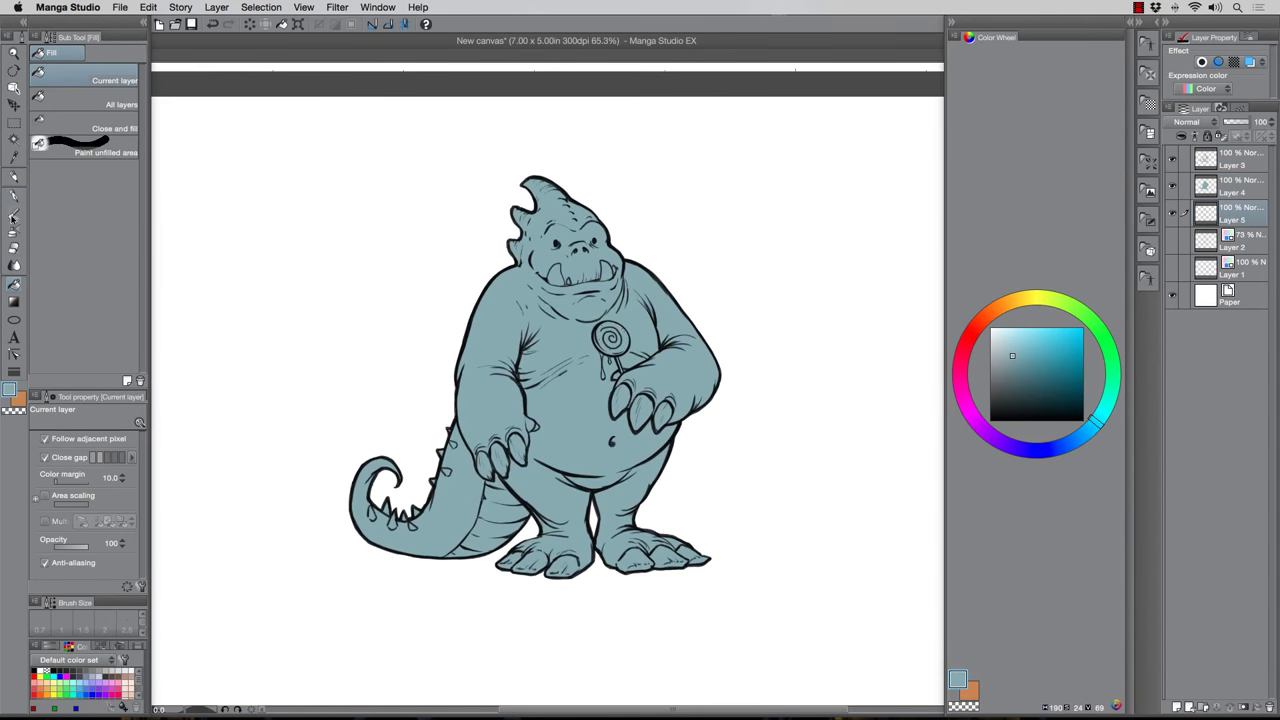
pyautogui.press('g')
pyautogui.click(998, 307)
pyautogui.moveTo(1039, 363)
pyautogui.mouseDown()
pyautogui.moveTo(1050, 338)
pyautogui.moveTo(1034, 346)
pyautogui.moveTo(1037, 388)
pyautogui.mouseUp()
pyautogui.click(970, 692)
pyautogui.click(998, 308)
pyautogui.moveTo(996, 312); pyautogui.dragTo(987, 315)
pyautogui.moveTo(1050, 391)
pyautogui.mouseDown()
pyautogui.moveTo(1066, 382)
pyautogui.moveTo(1054, 373)
pyautogui.mouseUp()
# Set the Gradient tool to Foreground to background with dark brown and light tan as its end colours
pyautogui.moveTo(463, 143); pyautogui.dragTo(591, 430)
pyautogui.press('super+z')
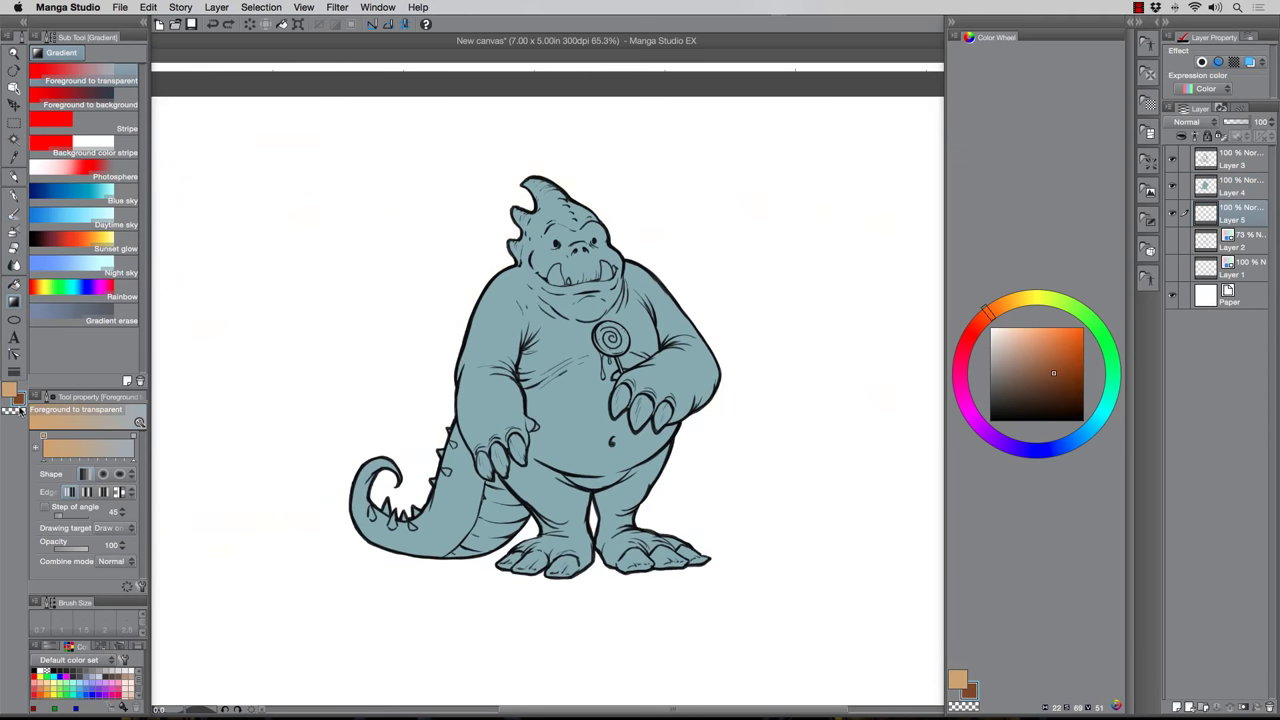
pyautogui.click(91, 96)
pyautogui.moveTo(132, 463); pyautogui.dragTo(26, 457)
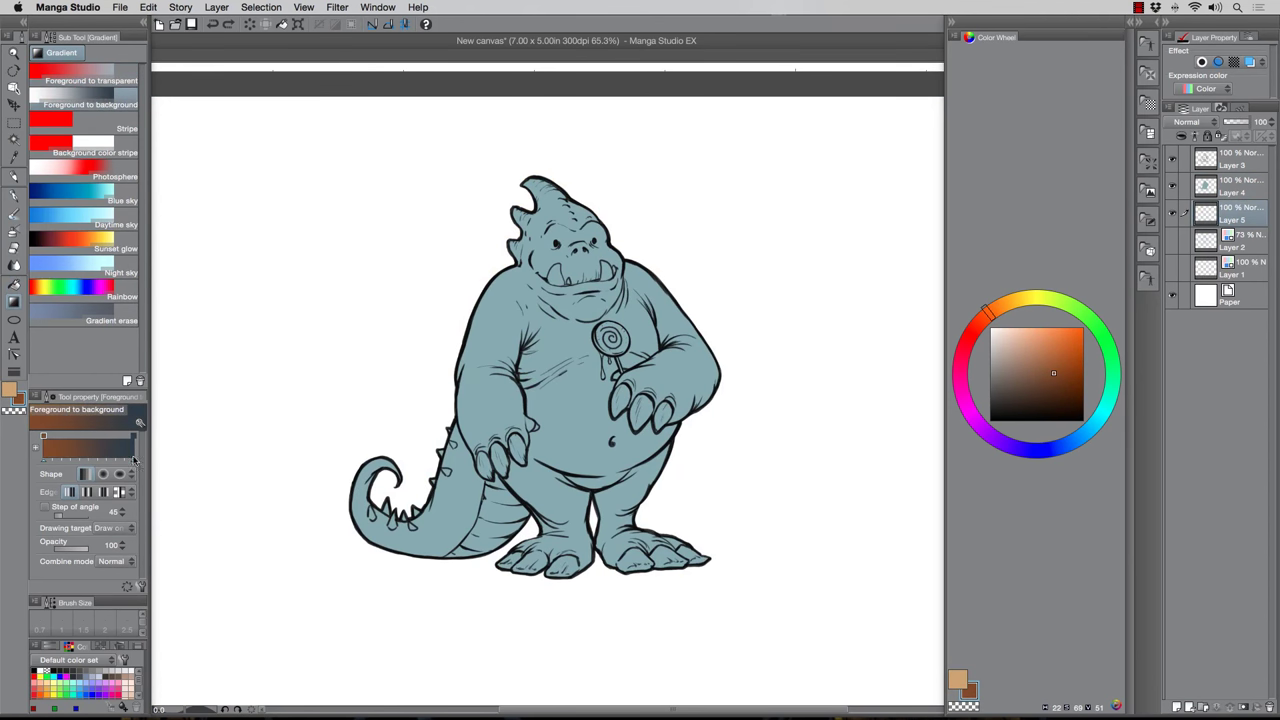
pyautogui.click(134, 437)
pyautogui.click(10, 391)
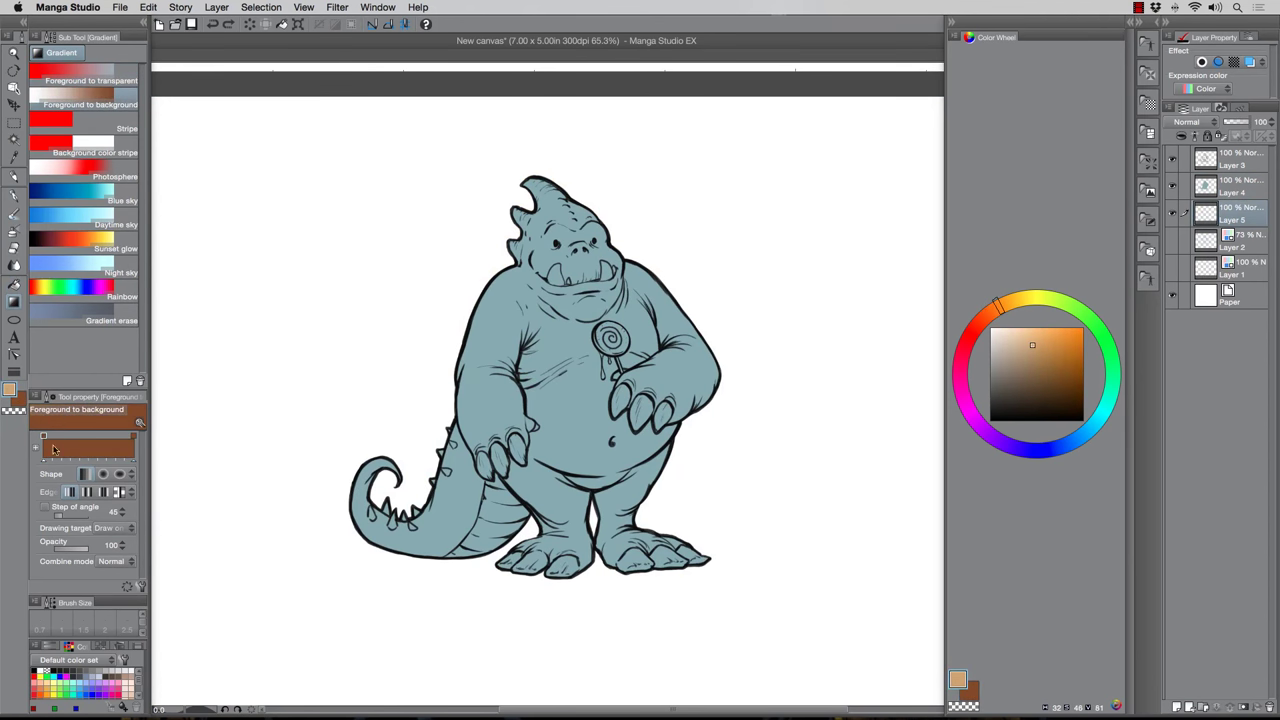
pyautogui.click(17, 403)
pyautogui.click(9, 389)
pyautogui.click(134, 436)
# Fill the background layer with a vertical gradient from light tan at the top to dark brown at the bottom
pyautogui.press('super+z')
pyautogui.moveTo(329, 235); pyautogui.dragTo(588, 120)
pyautogui.press('super+z')
pyautogui.scroll(-2, 595, 310)
# Airbrush a green patch of ground around the monster's feet and tail on a new layer above the gradient, at brush size 150
pyautogui.press('super+shift+n')
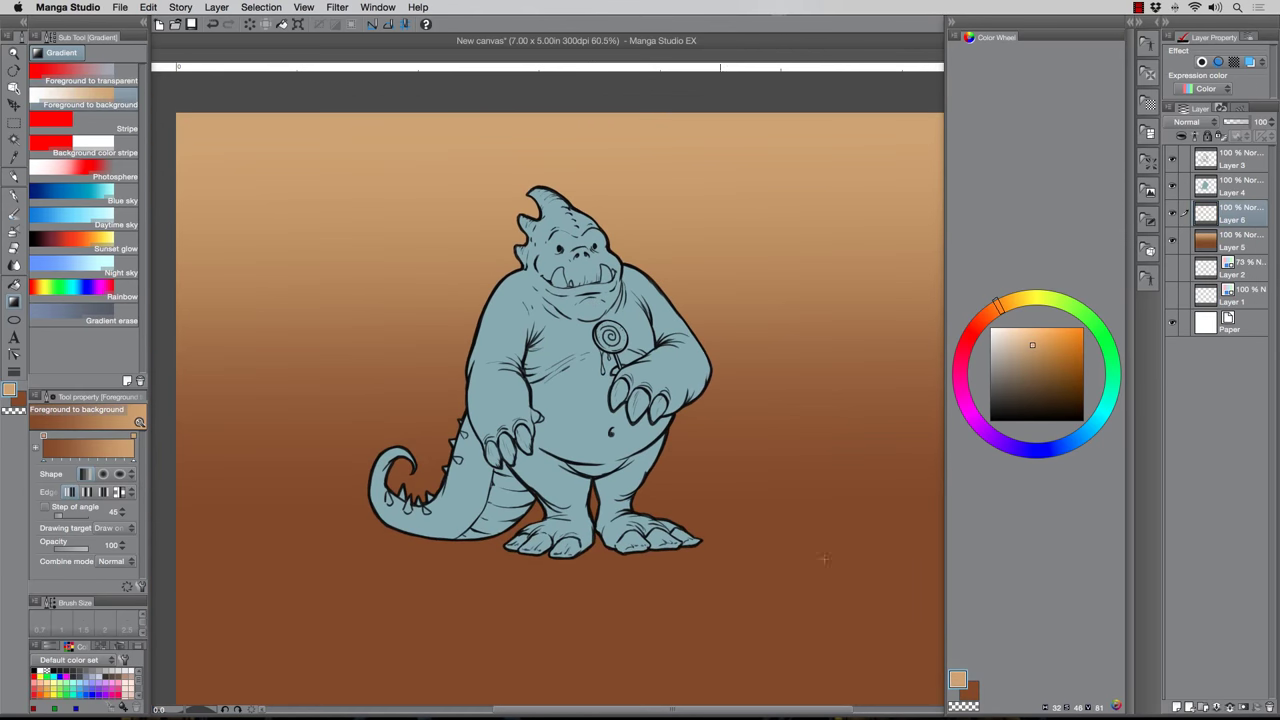
pyautogui.click(14, 231)
pyautogui.click(1099, 328)
pyautogui.click(1046, 376)
pyautogui.moveTo(656, 557)
pyautogui.mouseDown()
pyautogui.moveTo(582, 522)
pyautogui.moveTo(686, 537)
pyautogui.moveTo(523, 560)
pyautogui.moveTo(650, 554)
pyautogui.moveTo(662, 463)
pyautogui.mouseUp()
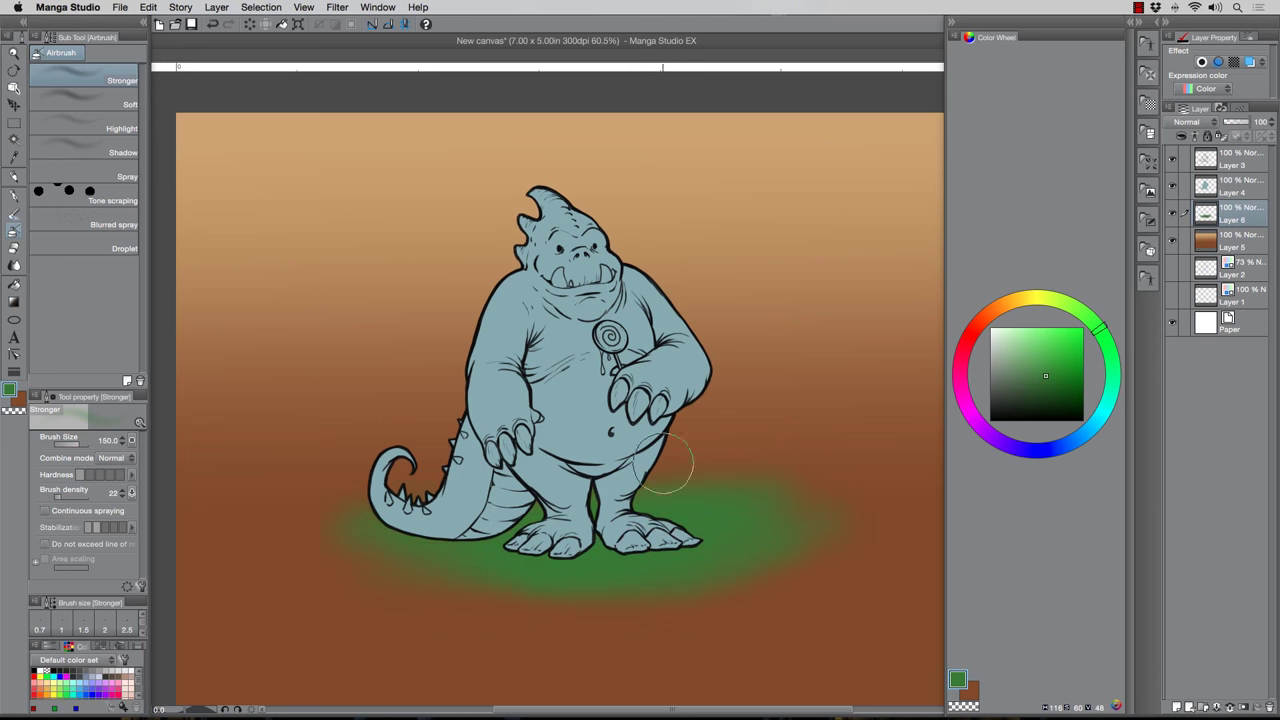
# Airbrush a soft white glow in the sky behind the monster's head with an enlarged brush
pyautogui.click(992, 330)
pyautogui.press(']')
pyautogui.press(']')
pyautogui.press(']')
pyautogui.press(']')
pyautogui.moveTo(675, 172)
pyautogui.mouseDown()
pyautogui.moveTo(638, 160)
pyautogui.moveTo(611, 248)
pyautogui.moveTo(645, 293)
pyautogui.moveTo(709, 172)
pyautogui.moveTo(753, 170)
pyautogui.moveTo(679, 114)
pyautogui.moveTo(737, 229)
pyautogui.mouseUp()
# Smudge the upper and lower edges of the green ground into grass blades with the Finger tip blend tool
pyautogui.press('j')
pyautogui.click(85, 117)
pyautogui.press('[')
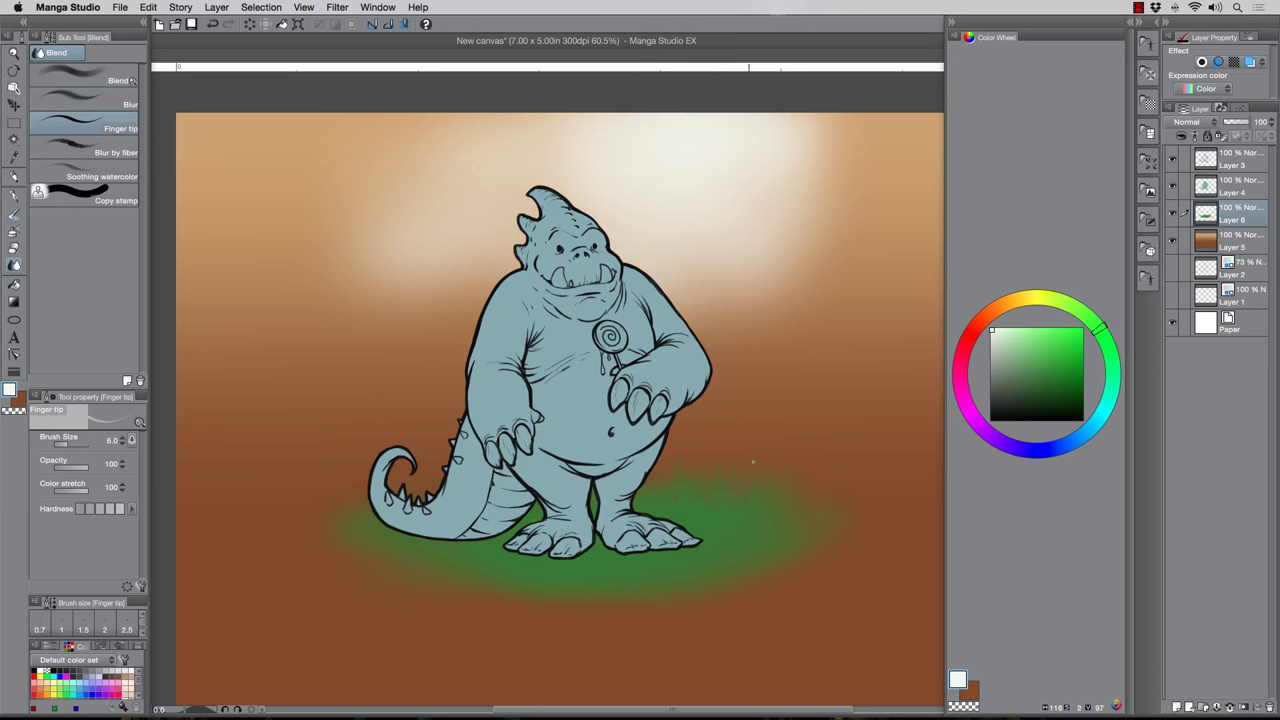
pyautogui.press(']')
pyautogui.press(']')
pyautogui.moveTo(757, 503)
pyautogui.mouseDown()
pyautogui.moveTo(743, 471)
pyautogui.moveTo(765, 469)
pyautogui.moveTo(743, 480)
pyautogui.mouseUp()
pyautogui.press('[')
pyautogui.press('[')
# Crop the canvas around the monster to about 4.45 x 3.85 in by changing the canvas size
pyautogui.press('super+0')
pyautogui.click(148, 7)
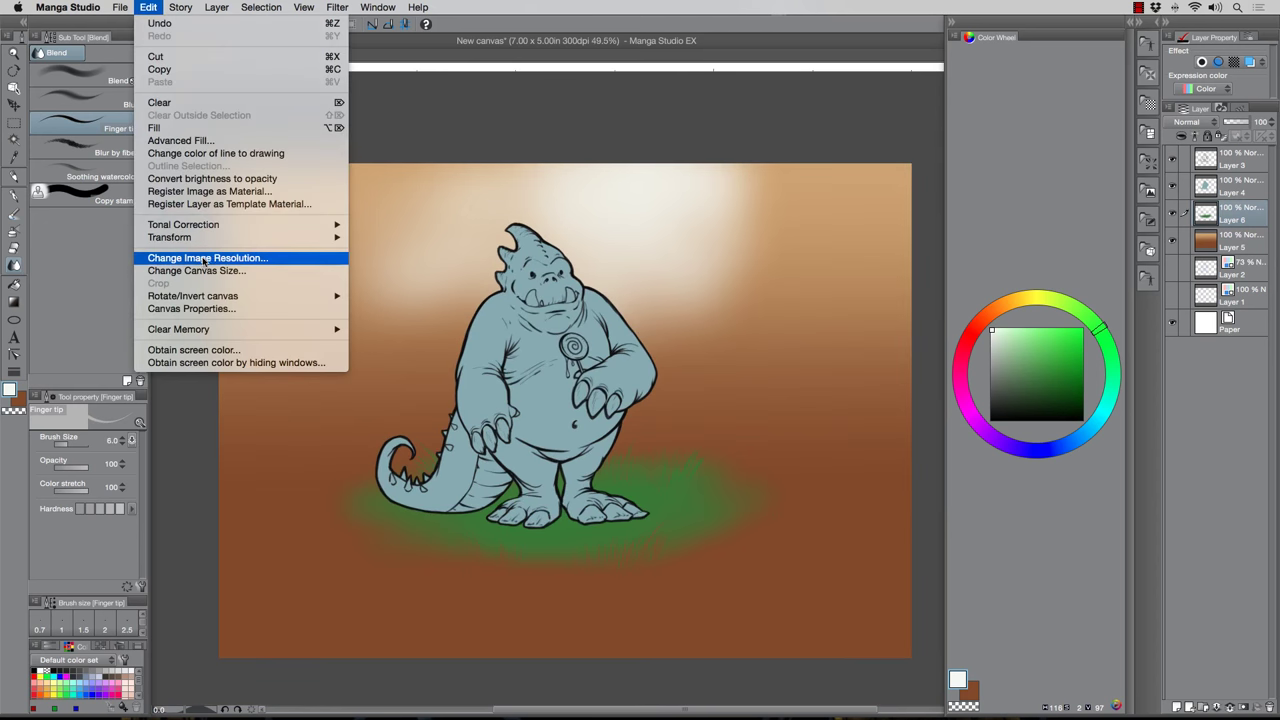
pyautogui.click(202, 271)
pyautogui.moveTo(219, 411); pyautogui.dragTo(329, 411)
pyautogui.moveTo(911, 411); pyautogui.dragTo(769, 408)
pyautogui.moveTo(548, 658); pyautogui.dragTo(548, 580)
pyautogui.moveTo(548, 163); pyautogui.dragTo(548, 199)
pyautogui.click(794, 264)
pyautogui.scroll(5, 665, 371)
pyautogui.press('super+minus')
# Lock the transparent pixels of the monster's flat colour layer, Layer 4
pyautogui.hotkey('alt', '[')
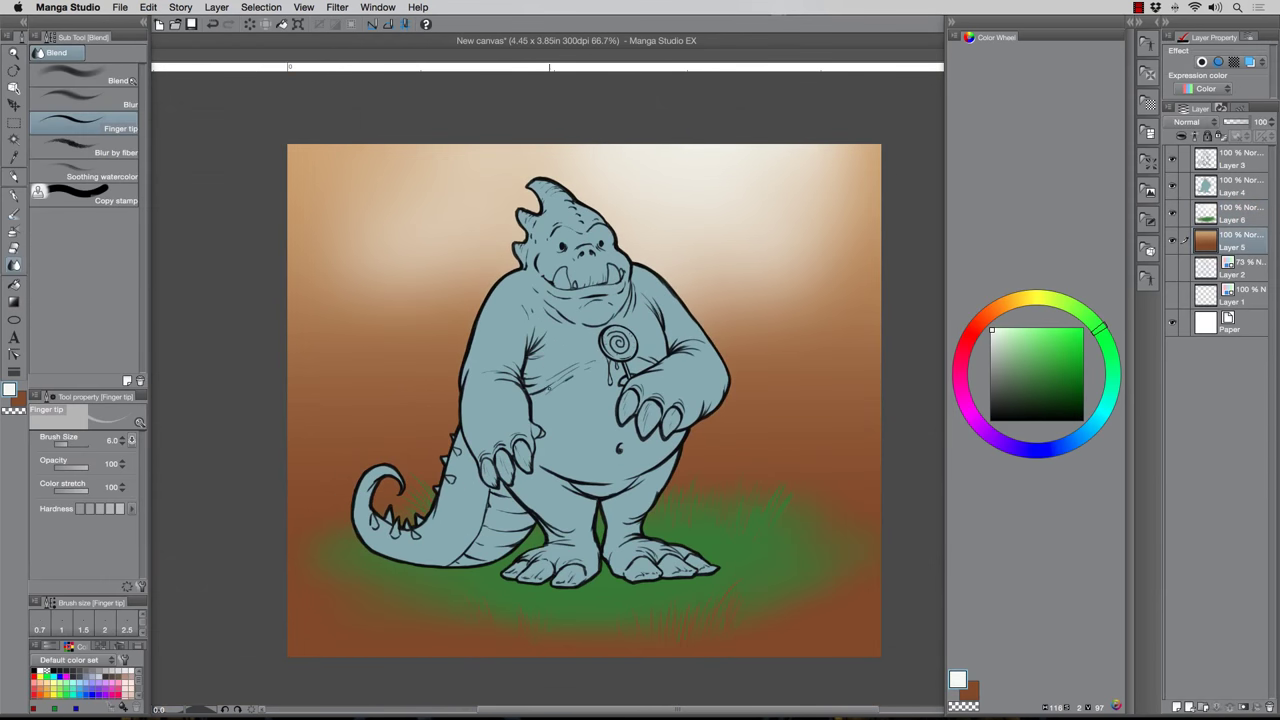
pyautogui.scroll(2, 570, 360)
pyautogui.click(1236, 188)
pyautogui.click(1221, 136)
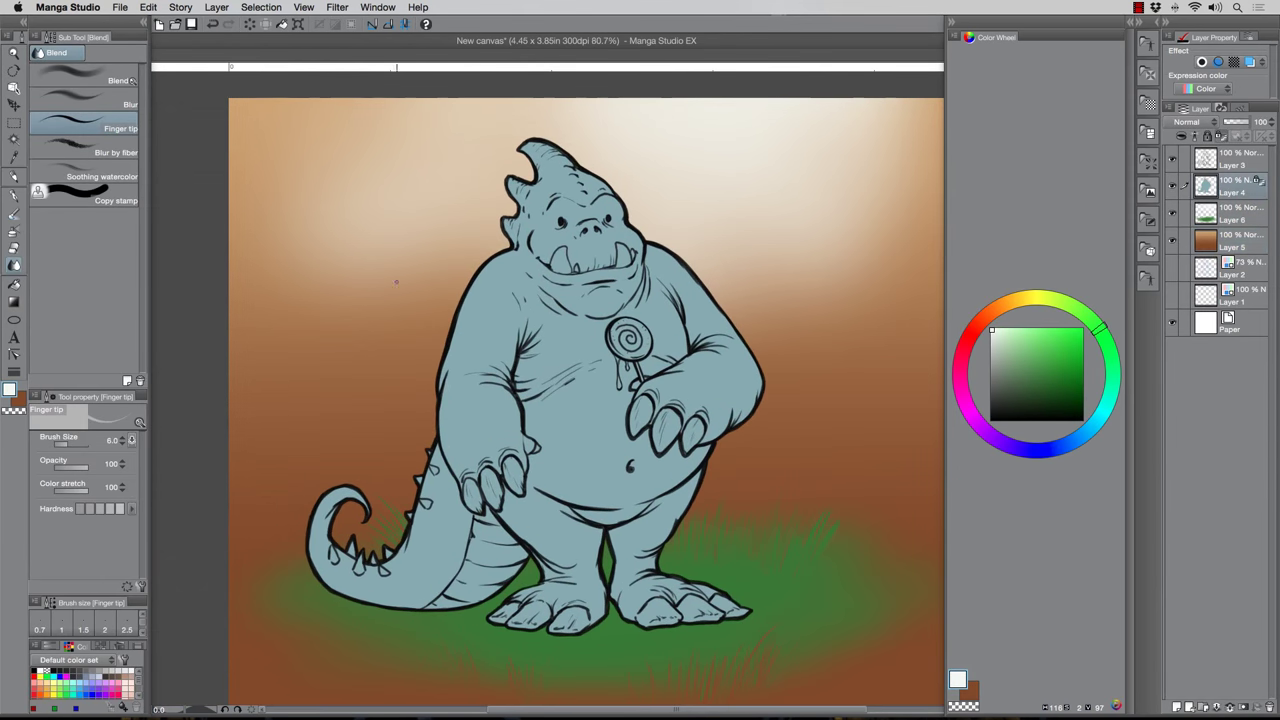
# Airbrush dark blue-grey shadows (H 190, S 28, V 37) on the monster's lowered arm and the adjoining side of its belly
pyautogui.click(14, 231)
pyautogui.press('[')
pyautogui.press('[')
pyautogui.press('[')
pyautogui.press('[')
pyautogui.press('[')
pyautogui.keyDown('alt'); pyautogui.click(720, 345); pyautogui.keyUp('alt')
pyautogui.click(1016, 386)
pyautogui.moveTo(470, 278)
pyautogui.mouseDown()
pyautogui.moveTo(451, 431)
pyautogui.moveTo(461, 384)
pyautogui.moveTo(472, 446)
pyautogui.mouseUp()
pyautogui.moveTo(521, 372); pyautogui.dragTo(524, 418)
pyautogui.moveTo(528, 345)
pyautogui.mouseDown()
pyautogui.moveTo(550, 323)
pyautogui.moveTo(560, 349)
pyautogui.mouseUp()
pyautogui.moveTo(524, 386)
pyautogui.mouseDown()
pyautogui.moveTo(582, 357)
pyautogui.moveTo(535, 398)
pyautogui.mouseUp()
pyautogui.press(']')
pyautogui.moveTo(552, 398)
pyautogui.mouseDown()
pyautogui.moveTo(526, 437)
pyautogui.moveTo(630, 485)
pyautogui.moveTo(690, 480)
pyautogui.moveTo(545, 440)
pyautogui.mouseUp()
# Airbrush shadows under the jaw and down the chest beside the lollipop with a smaller brush
pyautogui.press('[')
pyautogui.press('[')
pyautogui.moveTo(535, 254)
pyautogui.mouseDown()
pyautogui.moveTo(620, 283)
pyautogui.moveTo(531, 266)
pyautogui.mouseUp()
pyautogui.moveTo(531, 266)
pyautogui.mouseDown()
pyautogui.moveTo(592, 316)
pyautogui.moveTo(632, 280)
pyautogui.mouseUp()
pyautogui.moveTo(632, 280)
pyautogui.mouseDown()
pyautogui.moveTo(590, 316)
pyautogui.moveTo(542, 298)
pyautogui.moveTo(652, 300)
pyautogui.moveTo(692, 338)
pyautogui.moveTo(724, 342)
pyautogui.moveTo(742, 373)
pyautogui.moveTo(646, 383)
pyautogui.mouseUp()
# Shade the shoulder of the lowered arm and the area around the eyes with a fine airbrush
pyautogui.press('[')
pyautogui.press('[')
pyautogui.press('[')
pyautogui.press('[')
pyautogui.press('[')
pyautogui.press('[')
pyautogui.press(']')
pyautogui.press(']')
pyautogui.press(']')
pyautogui.moveTo(515, 260); pyautogui.dragTo(464, 322)
pyautogui.moveTo(526, 252); pyautogui.dragTo(474, 284)
pyautogui.moveTo(553, 212); pyautogui.dragTo(610, 217)
# Airbrush a shadow along the underside of the tail toward the feet at brush size 60
pyautogui.press(']')
pyautogui.press(']')
pyautogui.press(']')
pyautogui.press(']')
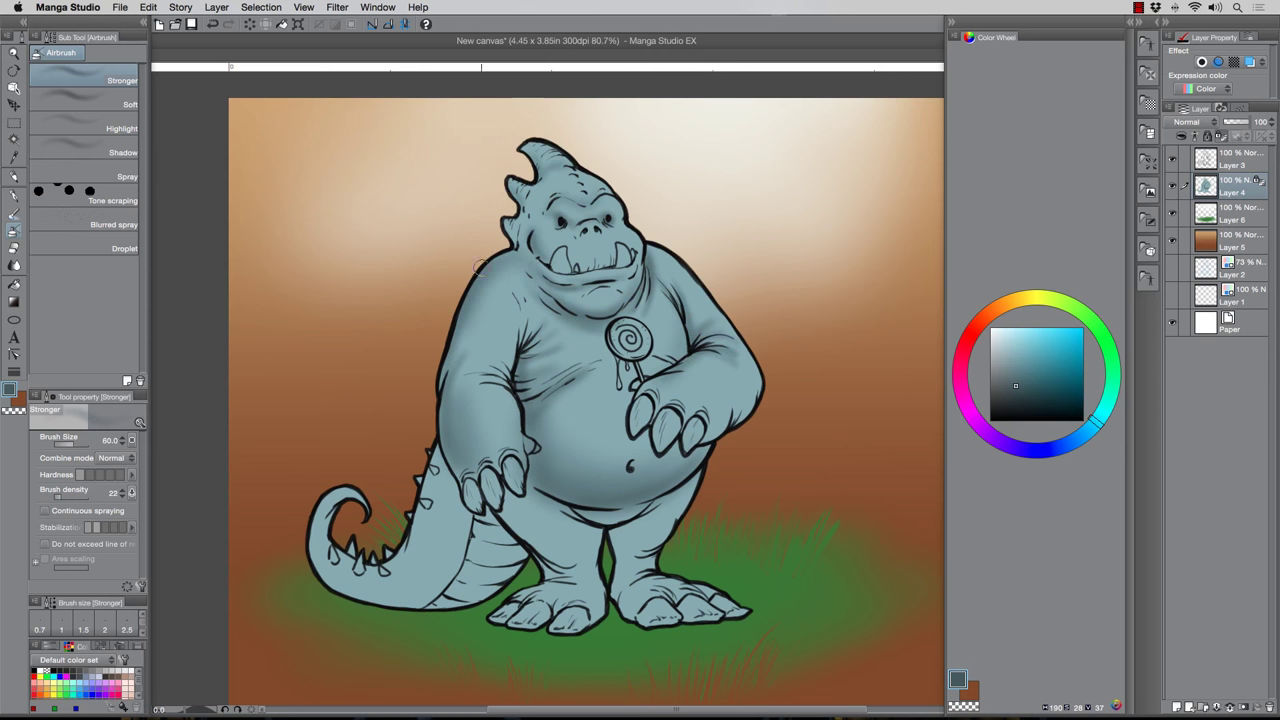
pyautogui.moveTo(308, 570)
pyautogui.mouseDown()
pyautogui.moveTo(457, 518)
pyautogui.moveTo(551, 540)
pyautogui.moveTo(584, 590)
pyautogui.moveTo(522, 594)
pyautogui.moveTo(594, 610)
pyautogui.mouseUp()
# Airbrush shadows over both legs, starting at brush size 40 and using a smaller brush near the far foot
pyautogui.press('[')
pyautogui.press('[')
pyautogui.press('[')
pyautogui.press('[')
pyautogui.press('[')
pyautogui.press(']')
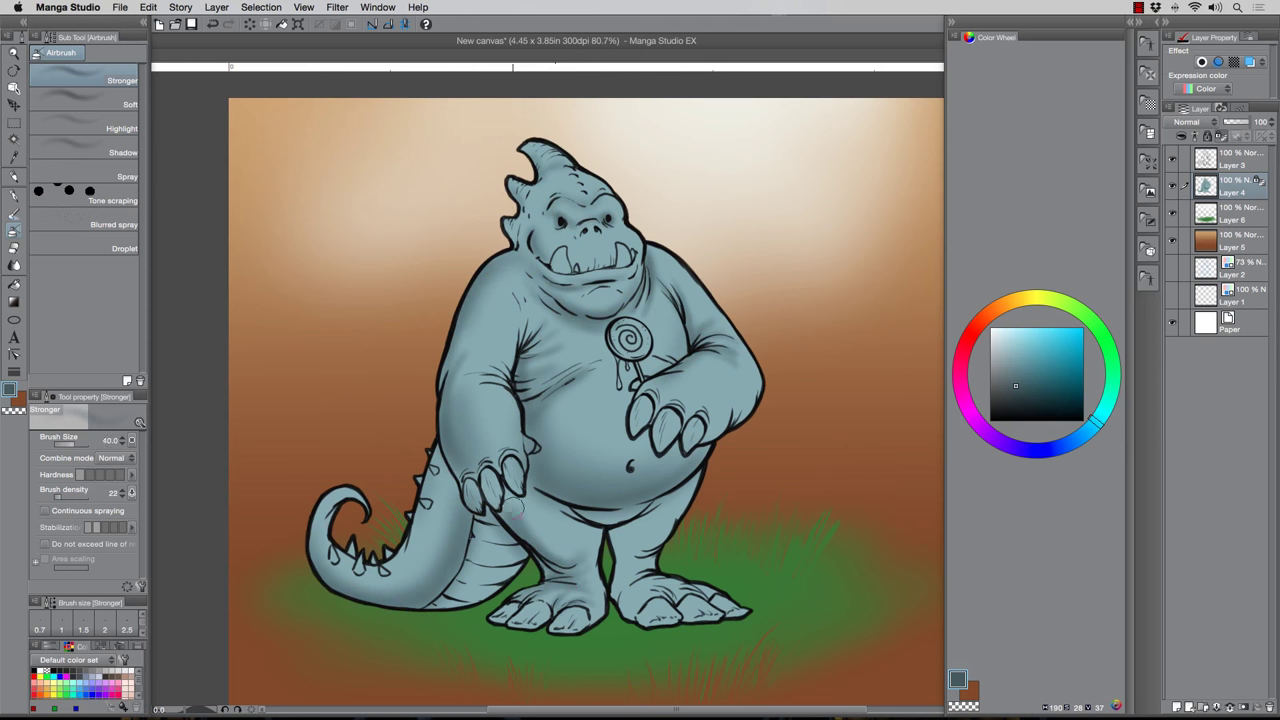
pyautogui.moveTo(510, 502); pyautogui.dragTo(532, 512)
pyautogui.moveTo(540, 508); pyautogui.dragTo(598, 544)
pyautogui.moveTo(634, 516)
pyautogui.mouseDown()
pyautogui.moveTo(582, 516)
pyautogui.moveTo(620, 545)
pyautogui.moveTo(660, 500)
pyautogui.moveTo(615, 605)
pyautogui.moveTo(700, 601)
pyautogui.mouseUp()
pyautogui.press('[')
pyautogui.press('[')
pyautogui.moveTo(680, 594)
pyautogui.mouseDown()
pyautogui.moveTo(634, 582)
pyautogui.moveTo(704, 470)
pyautogui.mouseUp()
# Shade the raised arm and hand and the creases of the lowered arm with the airbrush
pyautogui.press(']')
pyautogui.press(']')
pyautogui.moveTo(662, 402); pyautogui.dragTo(708, 436)
pyautogui.moveTo(660, 408)
pyautogui.mouseDown()
pyautogui.moveTo(646, 400)
pyautogui.moveTo(735, 400)
pyautogui.moveTo(710, 370)
pyautogui.moveTo(735, 365)
pyautogui.mouseUp()
pyautogui.moveTo(510, 370); pyautogui.dragTo(522, 300)
pyautogui.moveTo(523, 345); pyautogui.dragTo(548, 318)
pyautogui.moveTo(508, 438)
pyautogui.mouseDown()
pyautogui.moveTo(511, 390)
pyautogui.moveTo(483, 376)
pyautogui.moveTo(506, 354)
pyautogui.moveTo(610, 360)
pyautogui.mouseUp()
# Airbrush shadows into the chest folds, beneath the chin and along the side of the face
pyautogui.press('[')
pyautogui.press('[')
pyautogui.press(']')
pyautogui.press(']')
pyautogui.moveTo(540, 406)
pyautogui.mouseDown()
pyautogui.moveTo(626, 372)
pyautogui.moveTo(666, 276)
pyautogui.mouseUp()
pyautogui.moveTo(540, 271); pyautogui.dragTo(552, 278)
pyautogui.moveTo(584, 306); pyautogui.dragTo(627, 287)
pyautogui.press(']')
pyautogui.press(']')
pyautogui.press(']')
pyautogui.press(']')
pyautogui.moveTo(538, 238)
pyautogui.mouseDown()
pyautogui.moveTo(538, 194)
pyautogui.moveTo(526, 218)
pyautogui.mouseUp()
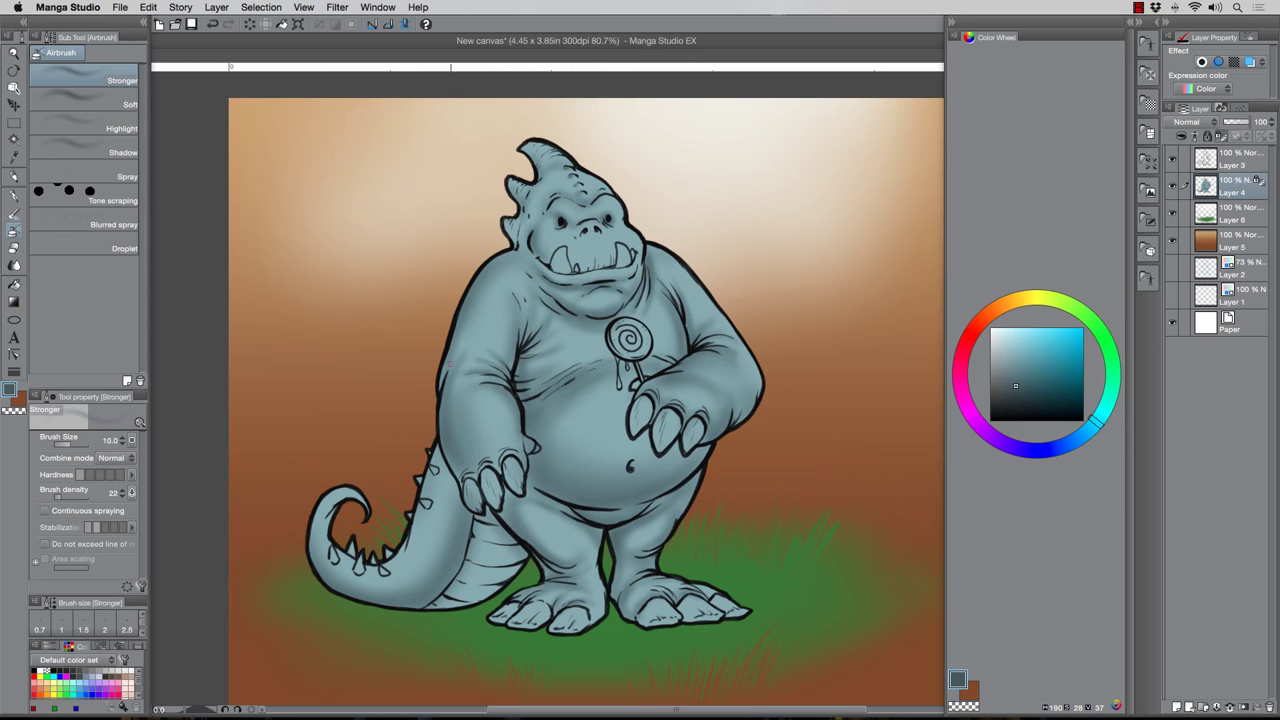
# Shade the lowered arm's outer edge and the base of the tail with the airbrush at size 30
pyautogui.press(']')
pyautogui.press(']')
pyautogui.moveTo(454, 437); pyautogui.dragTo(460, 326)
pyautogui.moveTo(442, 462); pyautogui.dragTo(424, 490)
pyautogui.moveTo(497, 525); pyautogui.dragTo(471, 524)
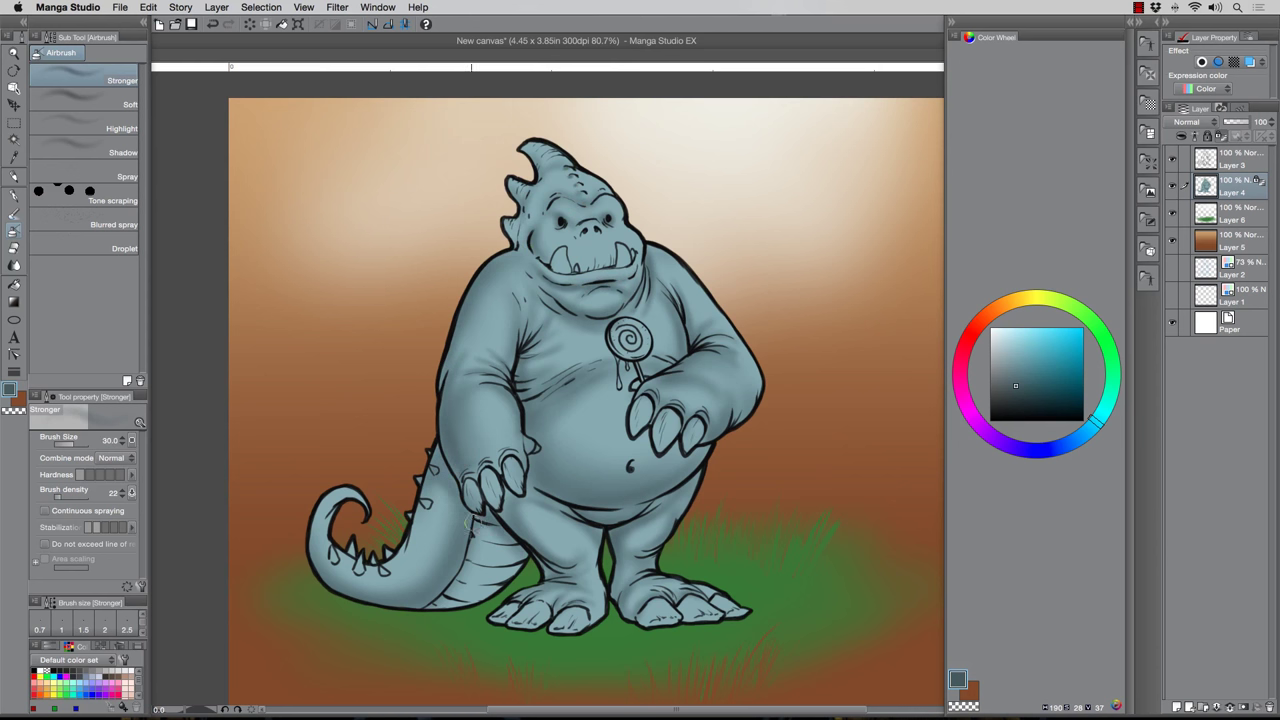
# Pick a light teal (H 162, S 48, V 88) and try an airbrush highlight at size 70 on the lowered arm's shoulder
pyautogui.press(']')
pyautogui.click(1111, 388)
pyautogui.click(1034, 339)
pyautogui.press(']')
pyautogui.press(']')
pyautogui.press(']')
pyautogui.press(']')
pyautogui.moveTo(495, 302); pyautogui.dragTo(484, 348)
# Create a selection from the monster's colour layer and add a new raster layer above it
pyautogui.rightClick(1222, 186)
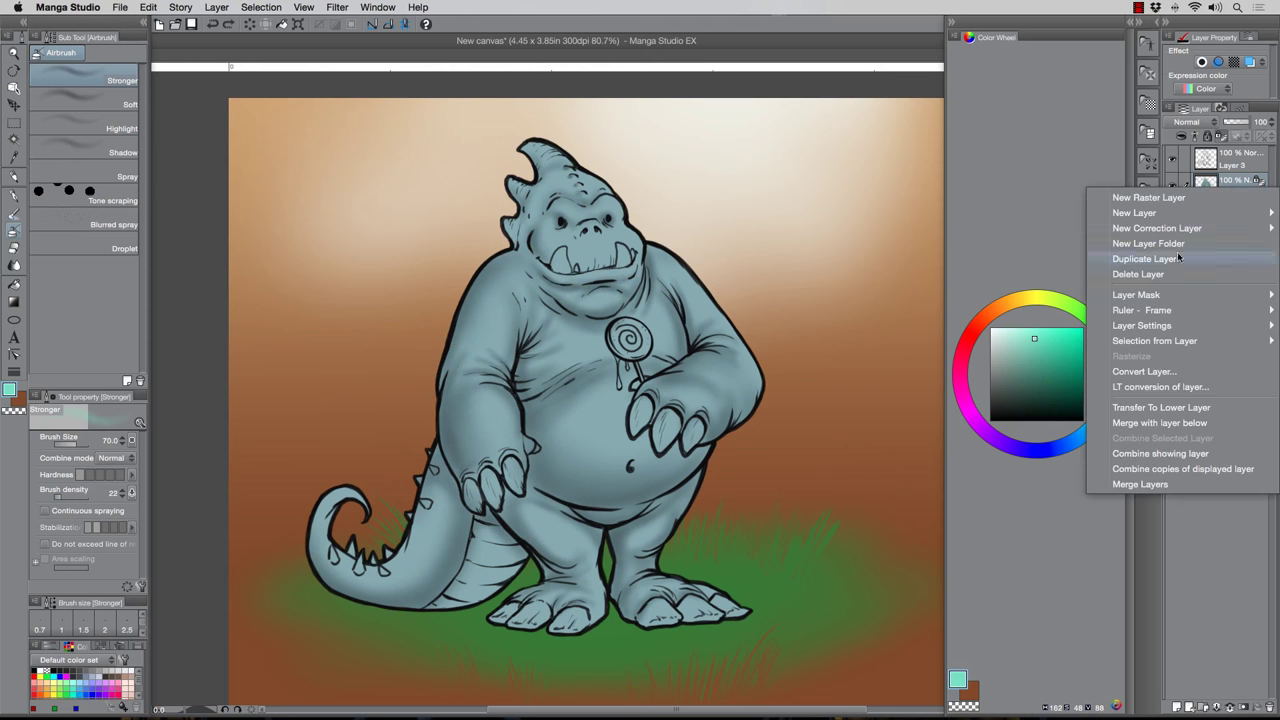
pyautogui.moveTo(1160, 340)
pyautogui.click(1020, 340)
pyautogui.click(1176, 707)
# Airbrush light teal highlights over the monster's body, arms and tail on the new layer, undoing an unwanted stroke
pyautogui.press('[')
pyautogui.moveTo(497, 318); pyautogui.dragTo(479, 378)
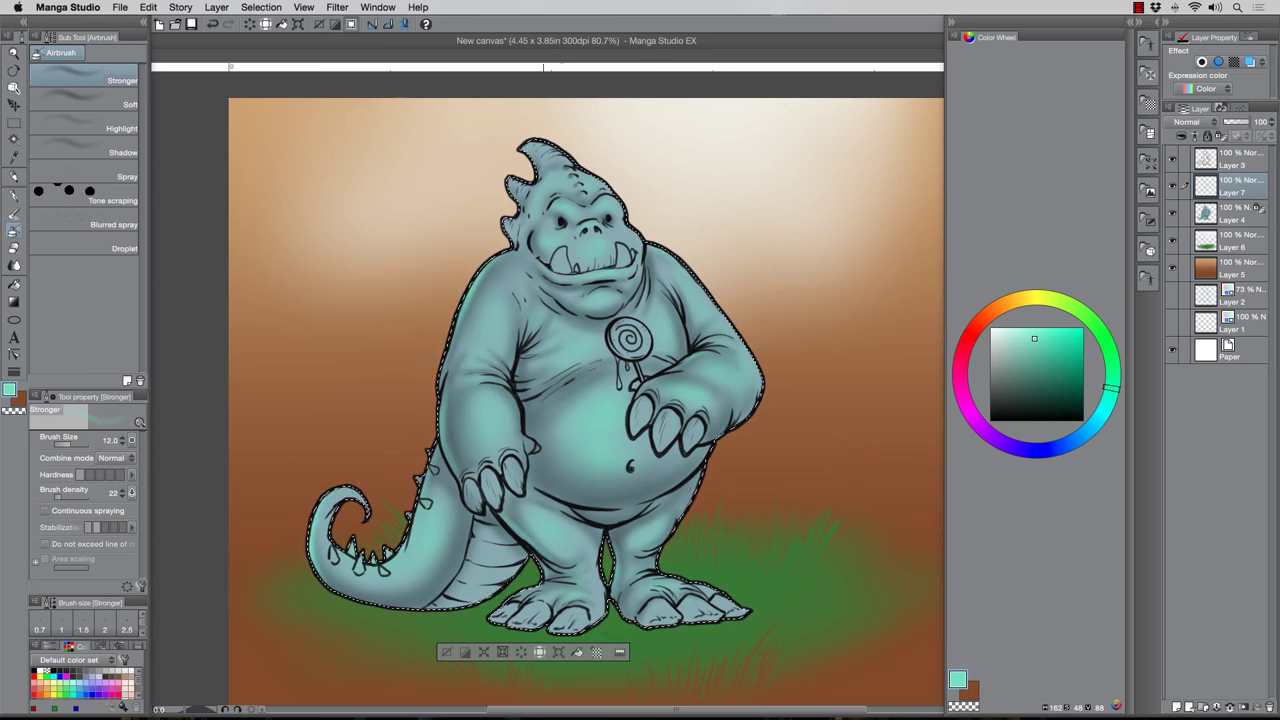
pyautogui.press('super+z')
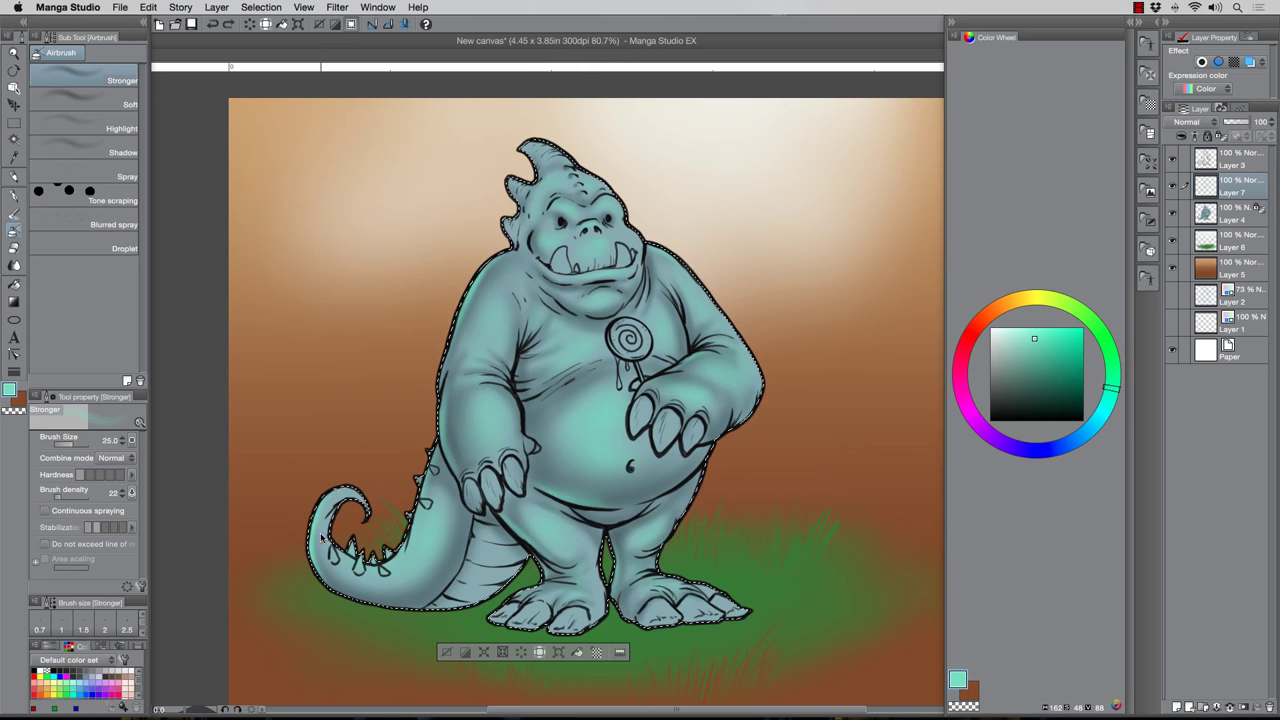
# Colour the claws of both hands cream (H 49, S 23, V 91) with the Darker pencil on another new layer
pyautogui.click(1178, 708)
pyautogui.click(1010, 302)
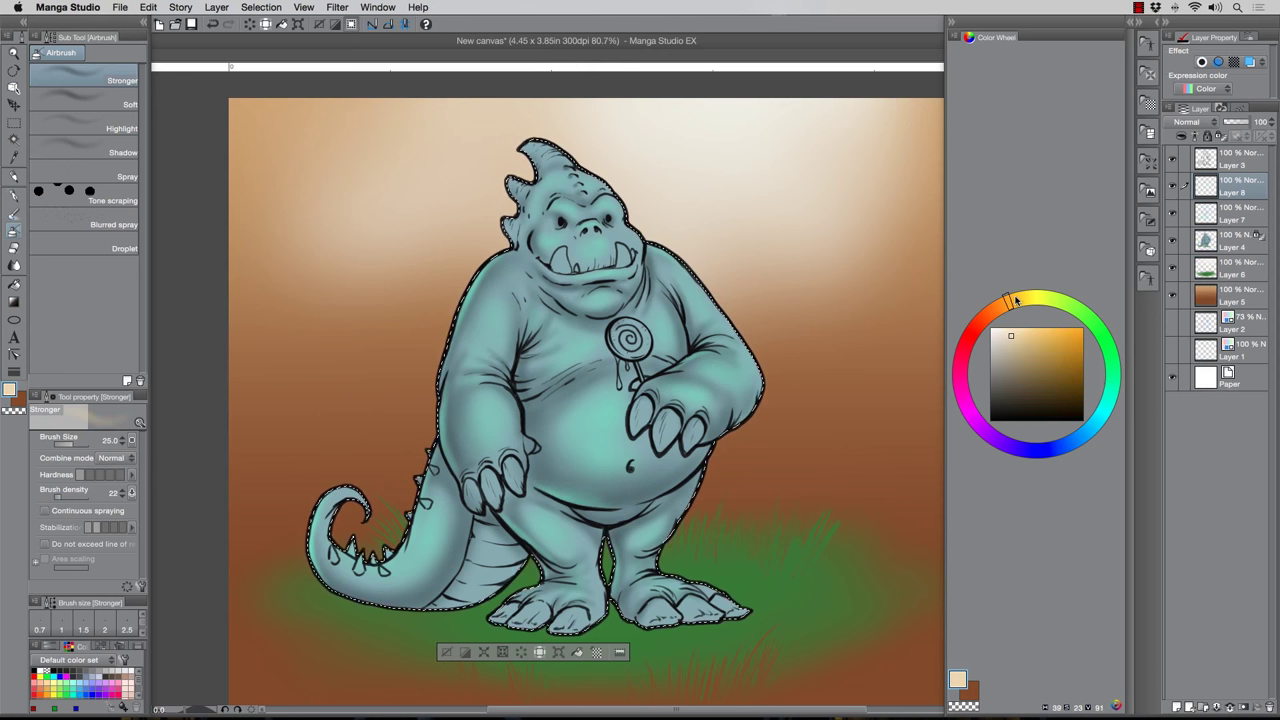
pyautogui.click(1018, 304)
pyautogui.press('p')
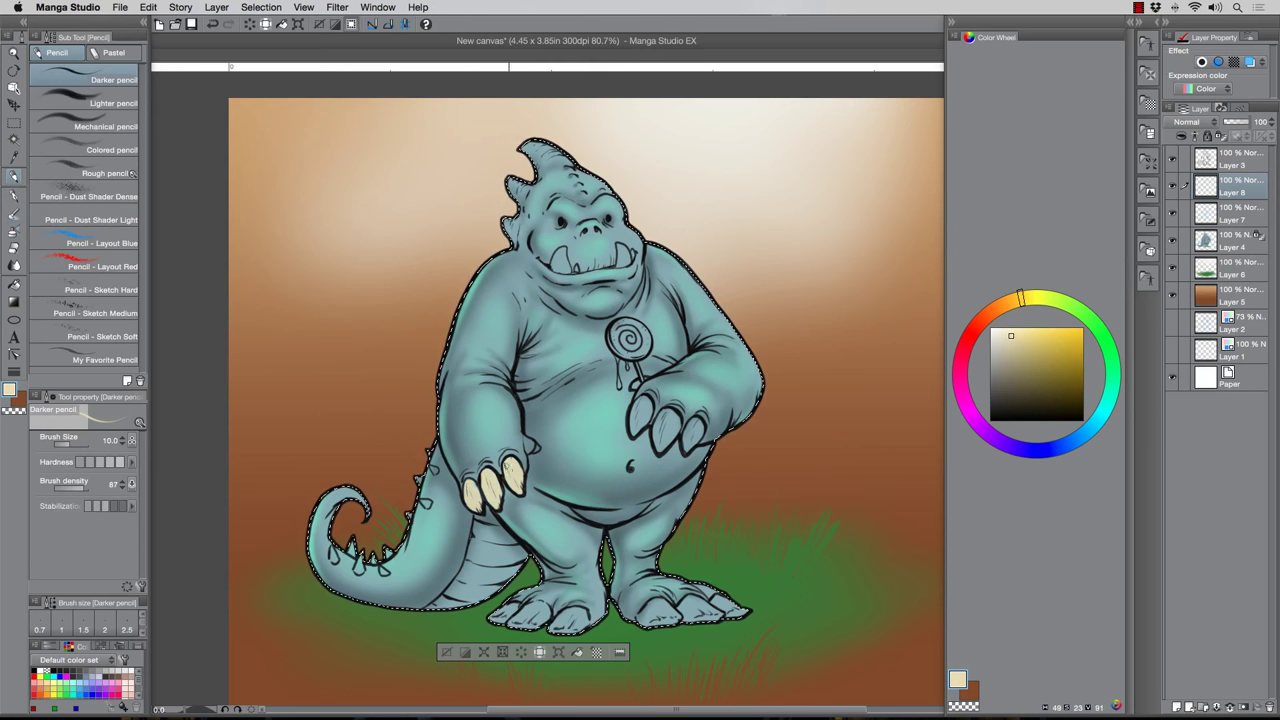
pyautogui.moveTo(632, 400)
pyautogui.mouseDown()
pyautogui.moveTo(648, 408)
pyautogui.moveTo(638, 432)
pyautogui.moveTo(668, 420)
pyautogui.moveTo(659, 450)
pyautogui.moveTo(688, 424)
pyautogui.moveTo(688, 450)
pyautogui.mouseUp()
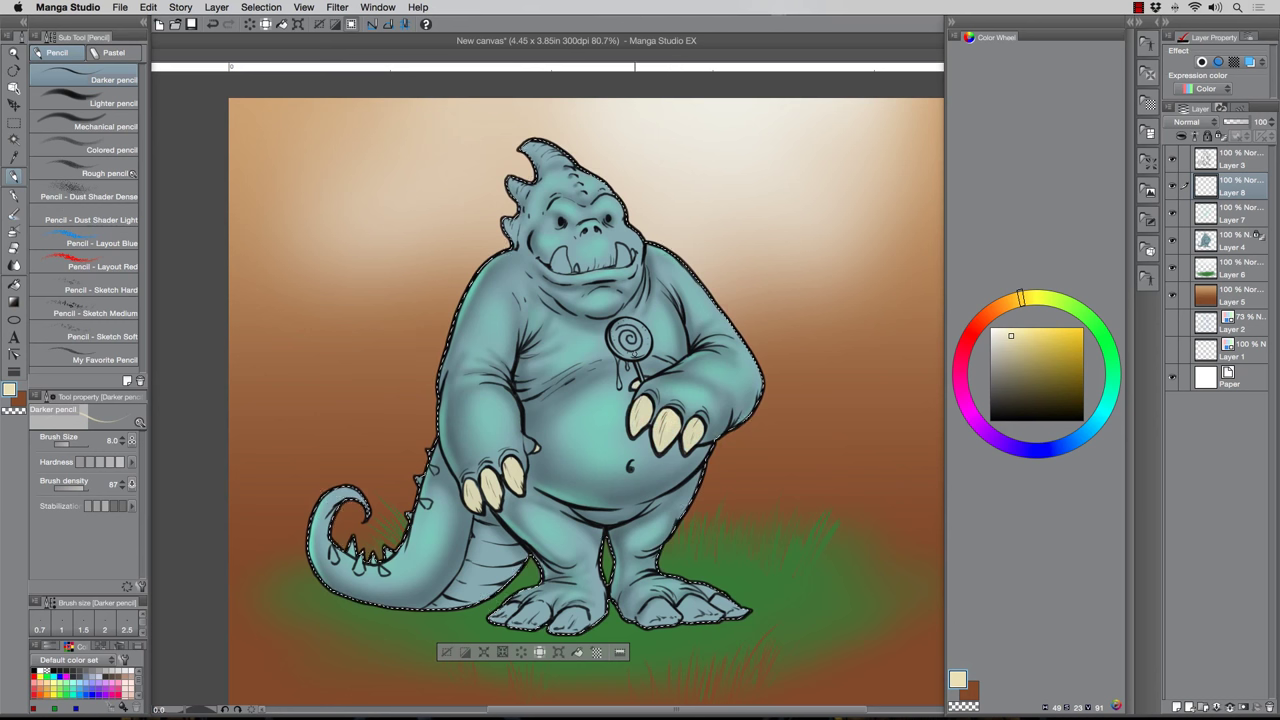
# Paint the tusks, toenails and tail spikes cream with the Darker pencil at size 8, clearing the selection
pyautogui.moveTo(556, 250)
pyautogui.mouseDown()
pyautogui.moveTo(560, 268)
pyautogui.moveTo(623, 263)
pyautogui.mouseUp()
pyautogui.press('super+d')
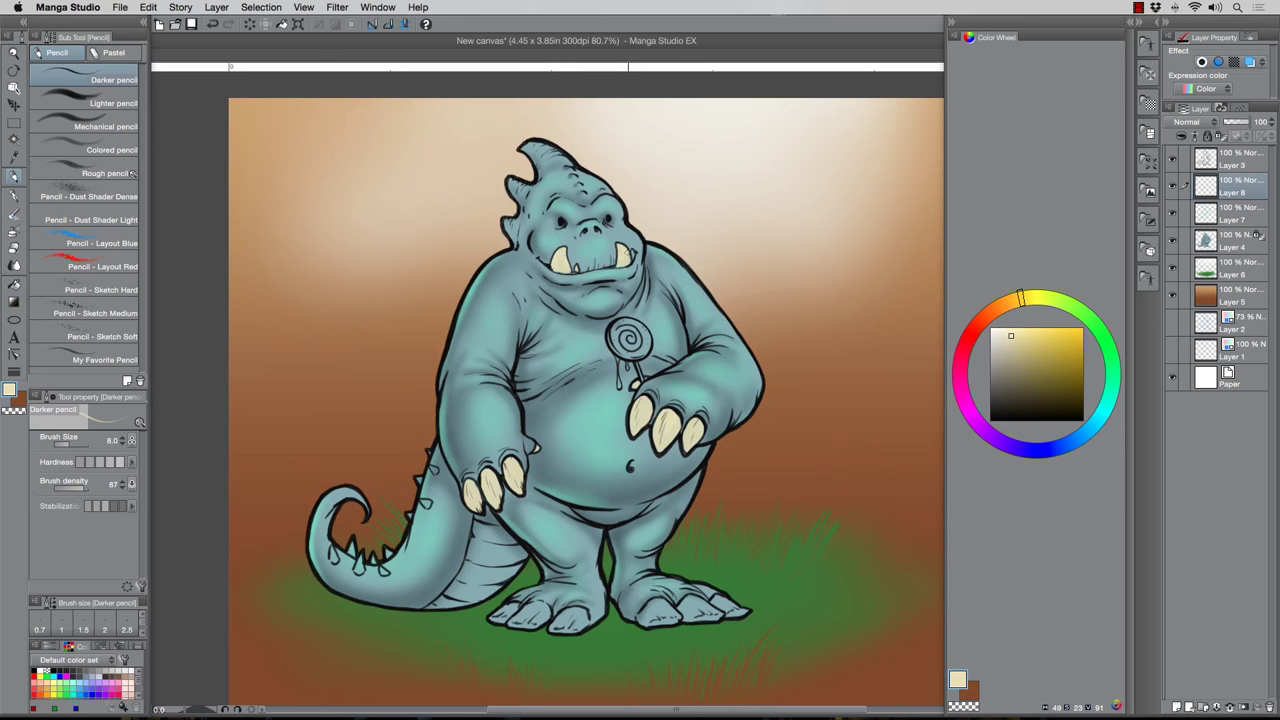
pyautogui.moveTo(492, 609)
pyautogui.mouseDown()
pyautogui.moveTo(545, 605)
pyautogui.moveTo(535, 625)
pyautogui.moveTo(510, 625)
pyautogui.moveTo(565, 628)
pyautogui.mouseUp()
pyautogui.moveTo(647, 617)
pyautogui.mouseDown()
pyautogui.moveTo(665, 602)
pyautogui.moveTo(650, 610)
pyautogui.moveTo(669, 618)
pyautogui.moveTo(652, 610)
pyautogui.moveTo(696, 594)
pyautogui.moveTo(738, 608)
pyautogui.mouseUp()
pyautogui.moveTo(359, 556)
pyautogui.mouseDown()
pyautogui.moveTo(356, 570)
pyautogui.moveTo(390, 553)
pyautogui.mouseUp()
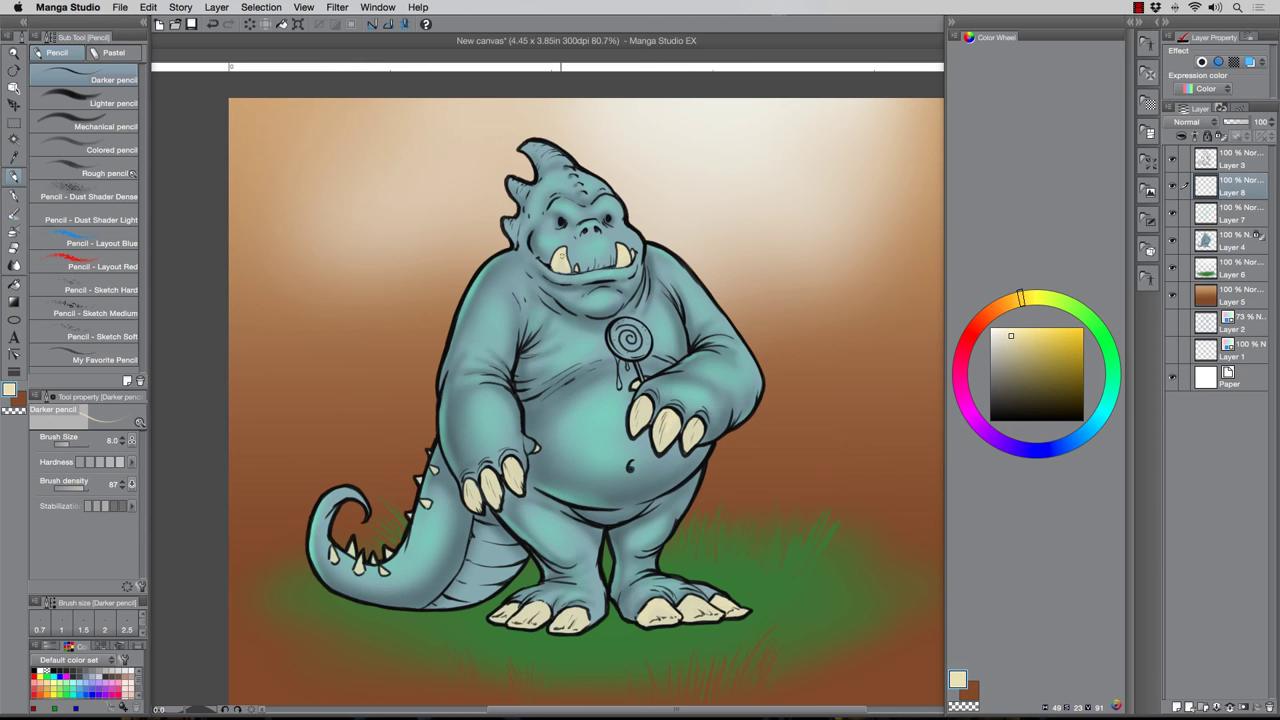
pyautogui.moveTo(562, 257); pyautogui.dragTo(561, 253)
# Lock the cream layer's transparent pixels and pencil darker tan strokes (H 49, S 31, V 63) on the lowered hand's claws
pyautogui.click(1221, 136)
pyautogui.moveTo(1019, 374); pyautogui.dragTo(1018, 362)
pyautogui.moveTo(466, 492); pyautogui.dragTo(480, 514)
pyautogui.moveTo(484, 470); pyautogui.dragTo(499, 494)
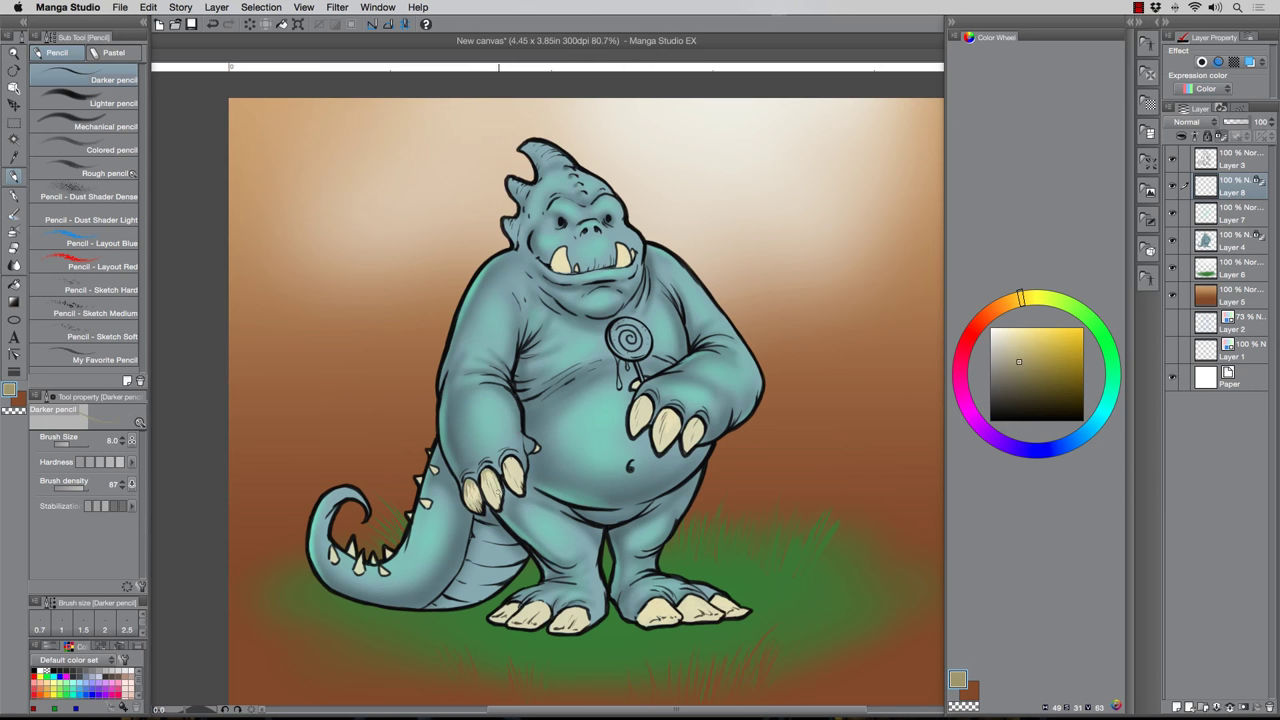
# Shade the claws of both hands in dark tan with the Smooth watercolor brush at size 8
pyautogui.press('b')
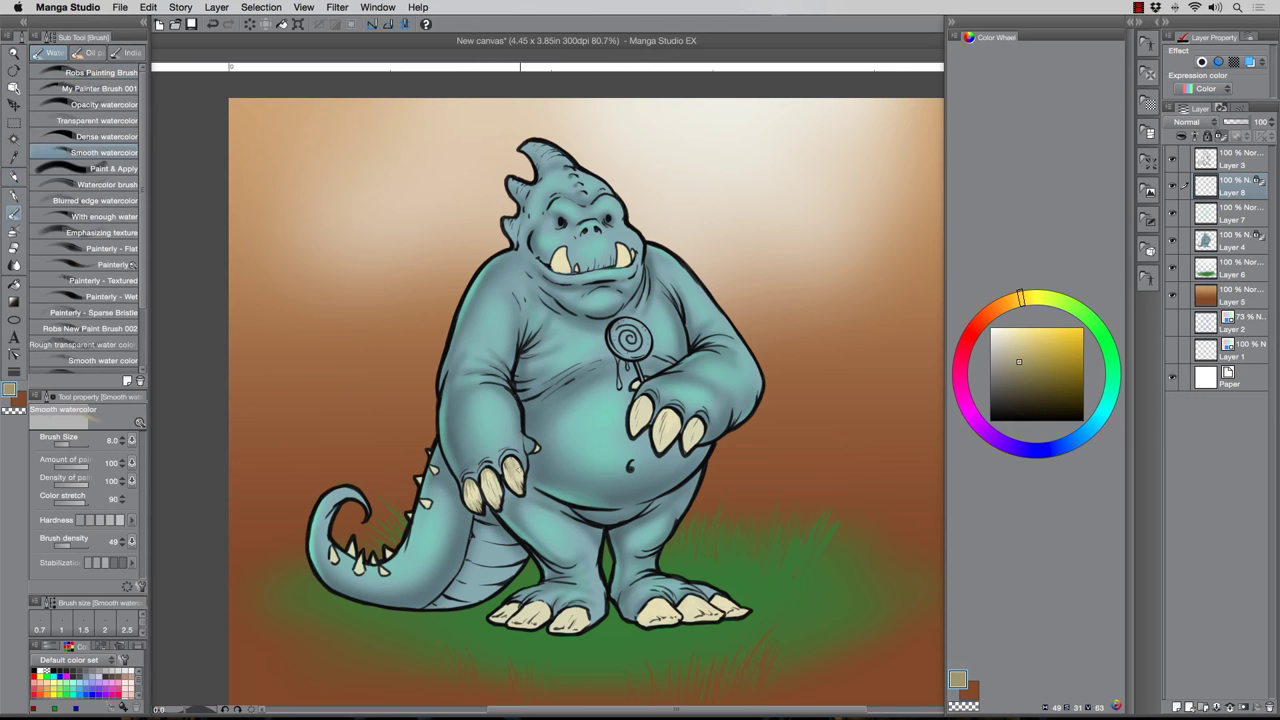
pyautogui.moveTo(484, 472); pyautogui.dragTo(492, 488)
pyautogui.moveTo(632, 435); pyautogui.dragTo(634, 416)
pyautogui.moveTo(657, 436); pyautogui.dragTo(664, 455)
pyautogui.moveTo(680, 410)
pyautogui.mouseDown()
pyautogui.moveTo(669, 426)
pyautogui.moveTo(694, 420)
pyautogui.mouseUp()
pyautogui.moveTo(690, 434); pyautogui.dragTo(696, 450)
pyautogui.moveTo(630, 400)
pyautogui.mouseDown()
pyautogui.moveTo(640, 428)
pyautogui.moveTo(652, 414)
pyautogui.mouseUp()
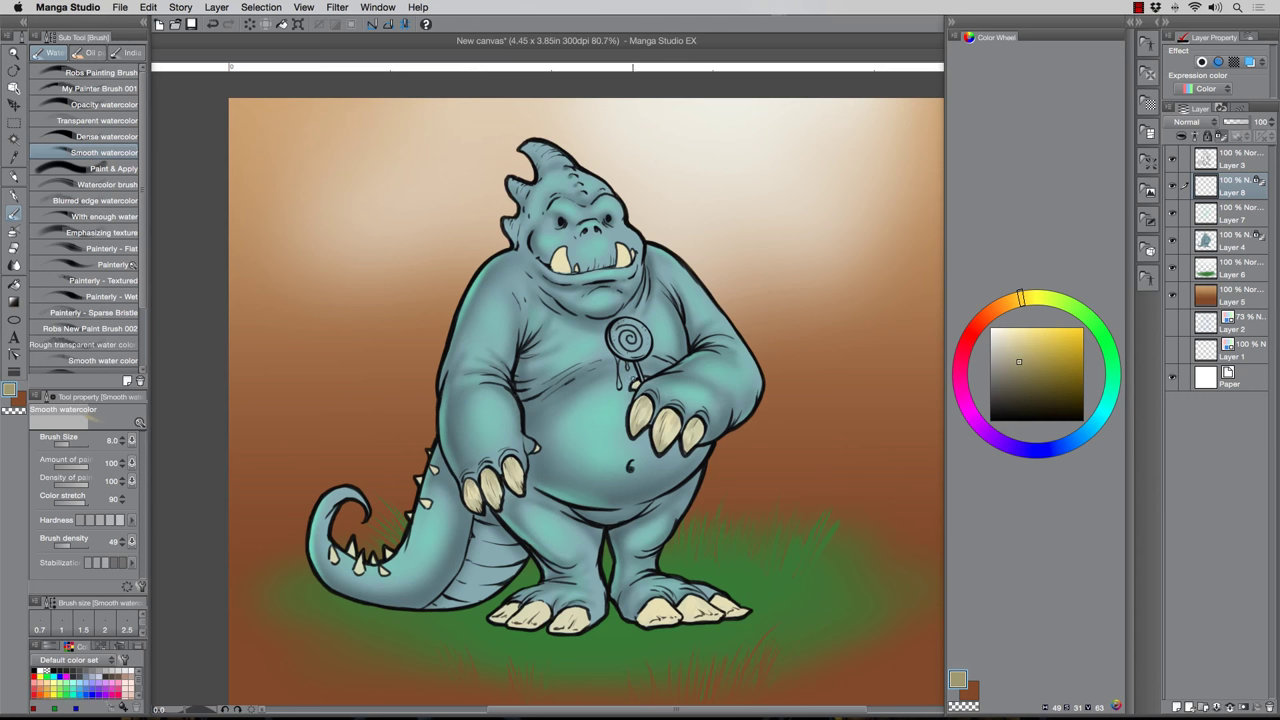
# Add dark tan shading to the tusk and the toenails of both feet with the Smooth watercolor brush
pyautogui.moveTo(557, 256); pyautogui.dragTo(563, 274)
pyautogui.moveTo(518, 610)
pyautogui.mouseDown()
pyautogui.moveTo(546, 624)
pyautogui.moveTo(544, 604)
pyautogui.moveTo(505, 618)
pyautogui.mouseUp()
pyautogui.moveTo(660, 618); pyautogui.dragTo(674, 606)
pyautogui.moveTo(676, 618)
pyautogui.mouseDown()
pyautogui.moveTo(656, 602)
pyautogui.moveTo(642, 620)
pyautogui.mouseUp()
pyautogui.moveTo(694, 604); pyautogui.dragTo(714, 612)
pyautogui.moveTo(724, 611); pyautogui.dragTo(742, 614)
pyautogui.moveTo(718, 596); pyautogui.dragTo(744, 614)
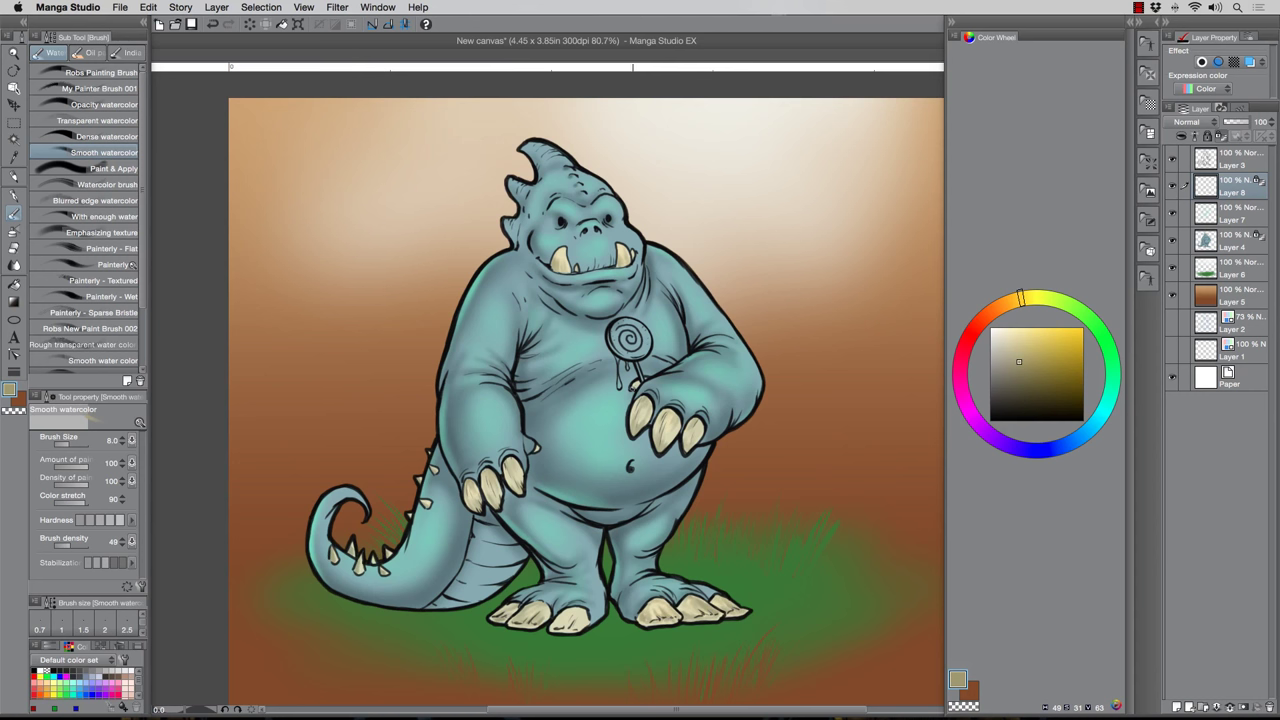
# Airbrush darker grey shadows on the toenails of both feet, deepening the colour for the final strokes
pyautogui.click(14, 231)
pyautogui.moveTo(1013, 384); pyautogui.dragTo(1000, 396)
pyautogui.moveTo(506, 614)
pyautogui.mouseDown()
pyautogui.moveTo(519, 627)
pyautogui.moveTo(498, 615)
pyautogui.mouseUp()
pyautogui.moveTo(552, 632)
pyautogui.mouseDown()
pyautogui.moveTo(572, 612)
pyautogui.moveTo(708, 606)
pyautogui.mouseUp()
pyautogui.moveTo(992, 387); pyautogui.dragTo(996, 420)
pyautogui.press(']')
pyautogui.moveTo(682, 618); pyautogui.dragTo(722, 609)
pyautogui.moveTo(576, 615); pyautogui.dragTo(564, 629)
# Airbrush dark brown shading (H 32, S 64, V 32) onto the raised hand's claws with the Stronger airbrush
pyautogui.press('[')
pyautogui.press('[')
pyautogui.click(999, 304)
pyautogui.moveTo(1052, 401); pyautogui.dragTo(1049, 391)
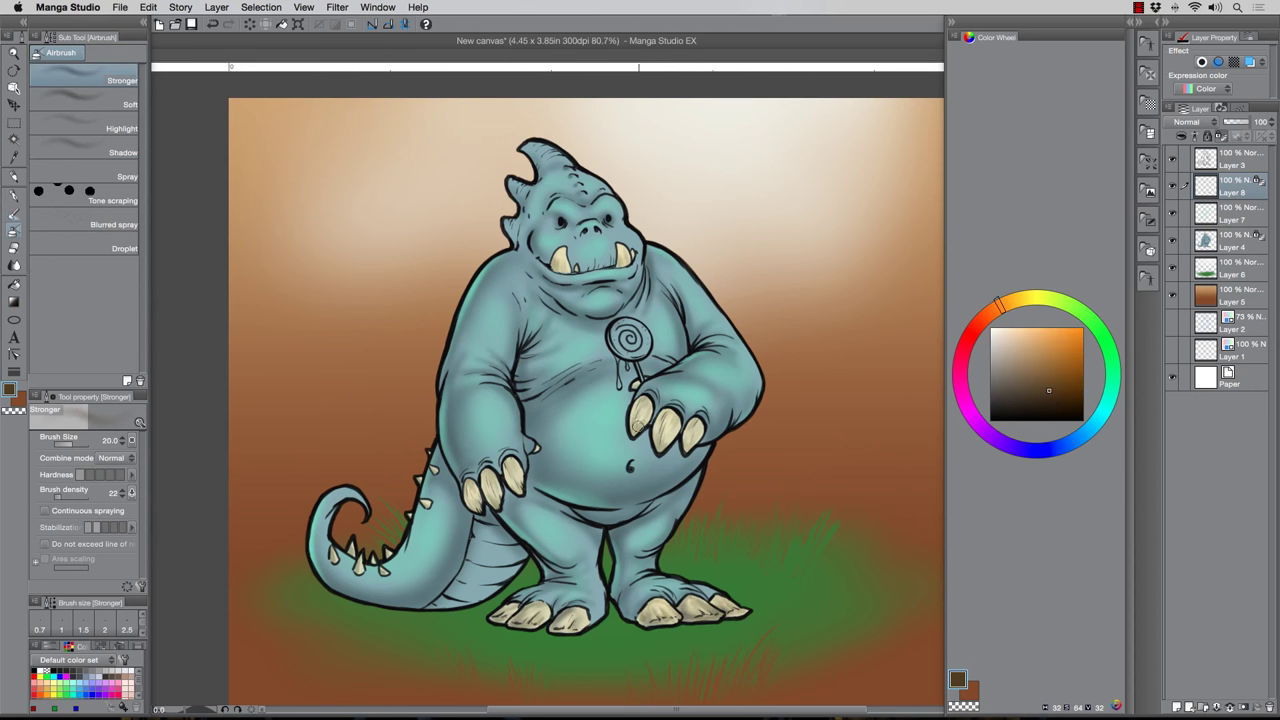
pyautogui.moveTo(660, 448)
pyautogui.mouseDown()
pyautogui.moveTo(664, 425)
pyautogui.moveTo(690, 430)
pyautogui.mouseUp()
pyautogui.moveTo(634, 430); pyautogui.dragTo(642, 400)
# Shade the lowered hand's three claws in dark brown with the Stronger airbrush at size 10
pyautogui.press('[')
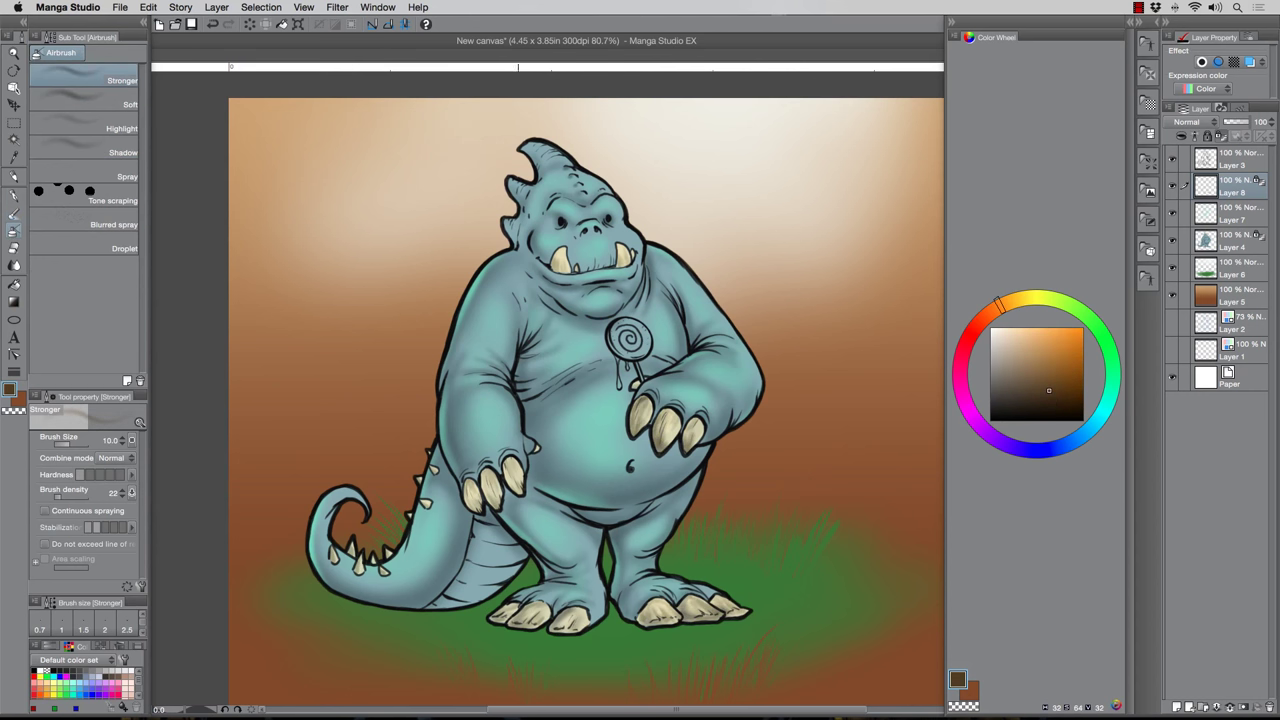
pyautogui.moveTo(517, 490); pyautogui.dragTo(512, 460)
pyautogui.moveTo(490, 507); pyautogui.dragTo(489, 476)
pyautogui.moveTo(476, 509); pyautogui.dragTo(473, 482)
# Airbrush dark brown shading over the toenails of both feet, enlarging the brush to size 25
pyautogui.press(']')
pyautogui.moveTo(644, 615); pyautogui.dragTo(693, 603)
pyautogui.moveTo(718, 612); pyautogui.dragTo(731, 603)
pyautogui.moveTo(572, 612)
pyautogui.mouseDown()
pyautogui.moveTo(563, 625)
pyautogui.moveTo(577, 612)
pyautogui.moveTo(541, 608)
pyautogui.mouseUp()
pyautogui.press(']')
pyautogui.press(']')
pyautogui.moveTo(500, 619); pyautogui.dragTo(538, 611)
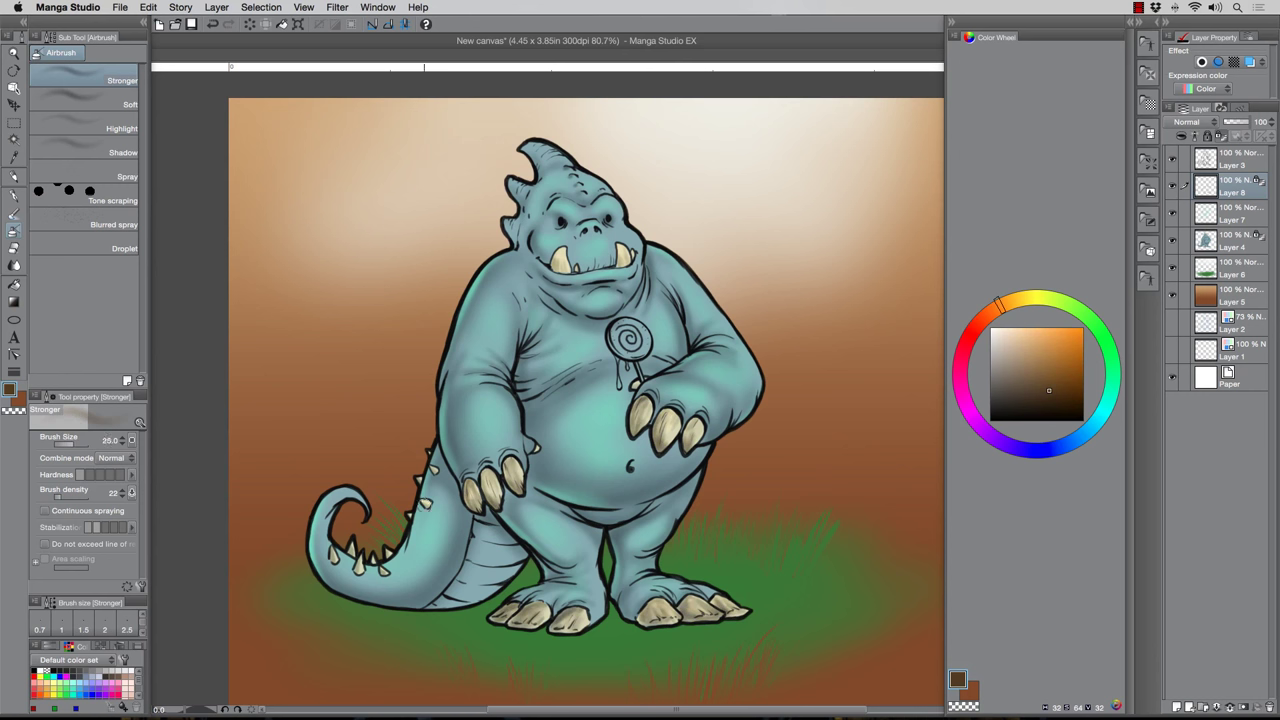
# Airbrush dark brown shading onto the tail spikes and tusks, and deepen it on the claws of both hands
pyautogui.moveTo(358, 566); pyautogui.dragTo(356, 576)
pyautogui.press('[')
pyautogui.moveTo(564, 269)
pyautogui.mouseDown()
pyautogui.moveTo(558, 252)
pyautogui.moveTo(622, 250)
pyautogui.mouseUp()
pyautogui.press(']')
pyautogui.moveTo(664, 446); pyautogui.dragTo(670, 420)
pyautogui.moveTo(692, 422); pyautogui.dragTo(684, 446)
pyautogui.moveTo(479, 493); pyautogui.dragTo(486, 474)
pyautogui.press('[')
pyautogui.press('[')
pyautogui.moveTo(467, 501); pyautogui.dragTo(466, 483)
# Airbrush pale yellow highlights (H 47, S 52, V 90) on the toenails and the lowered hand's claws with a small Stronger airbrush
pyautogui.click(1017, 298)
pyautogui.moveTo(1043, 360); pyautogui.dragTo(1039, 338)
pyautogui.press('[')
pyautogui.press('[')
pyautogui.press('[')
pyautogui.press('[')
pyautogui.moveTo(565, 623); pyautogui.dragTo(529, 612)
pyautogui.moveTo(514, 609); pyautogui.dragTo(506, 613)
pyautogui.moveTo(699, 602); pyautogui.dragTo(708, 607)
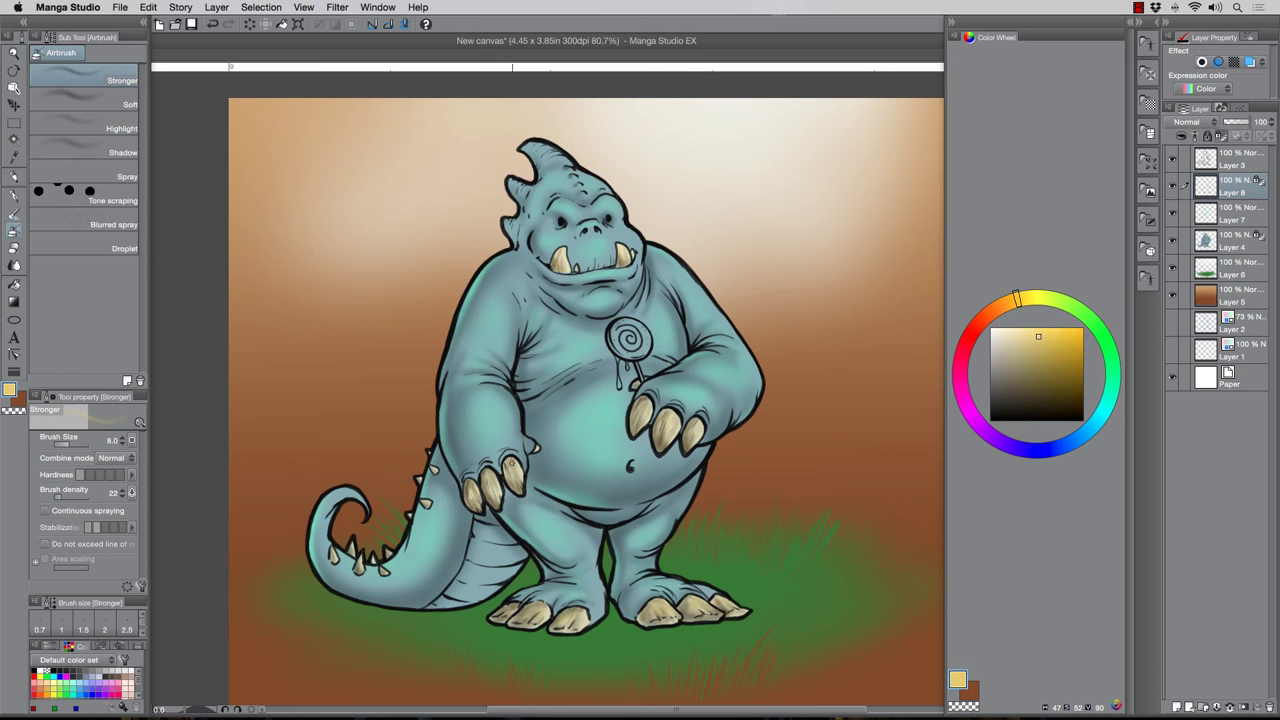
pyautogui.press(']')
pyautogui.moveTo(472, 496); pyautogui.dragTo(468, 484)
# Brighten the claws, tusks and toenails with the Highlight airbrush at size 25
pyautogui.press(']')
pyautogui.click(81, 127)
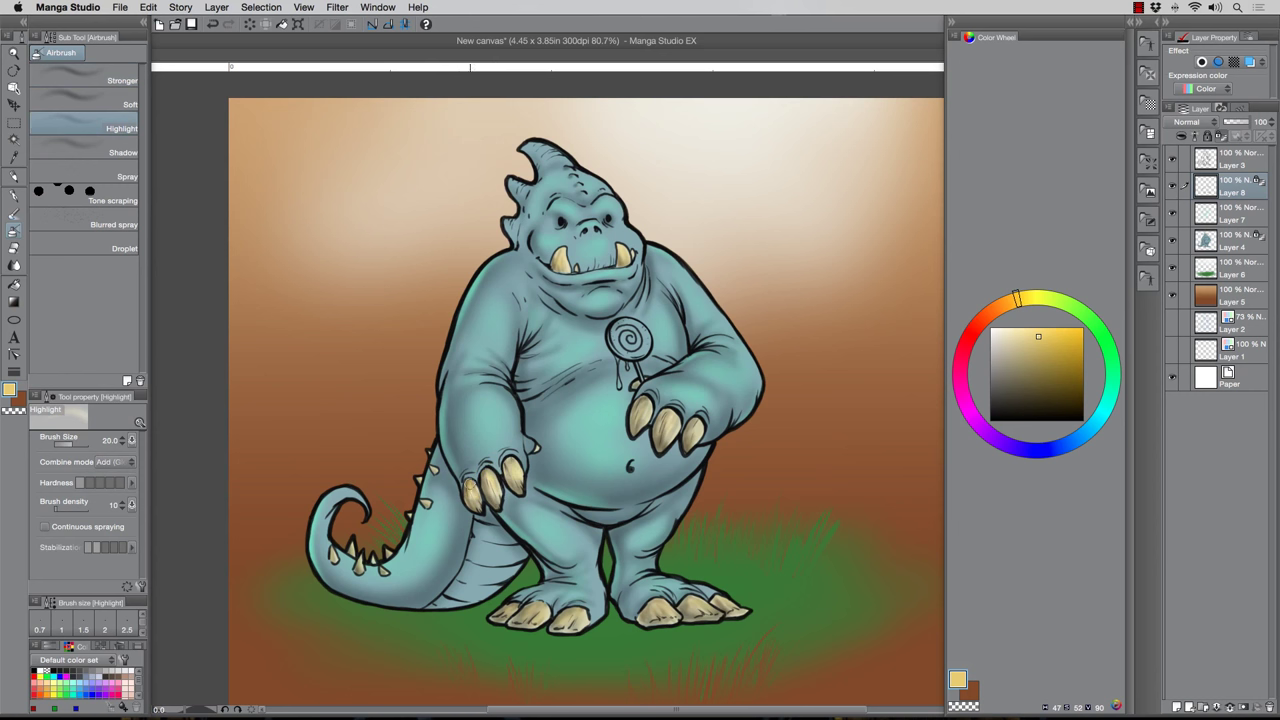
pyautogui.press(']')
pyautogui.press(']')
pyautogui.press(']')
pyautogui.press(']')
pyautogui.press(']')
pyautogui.press('[')
pyautogui.press('[')
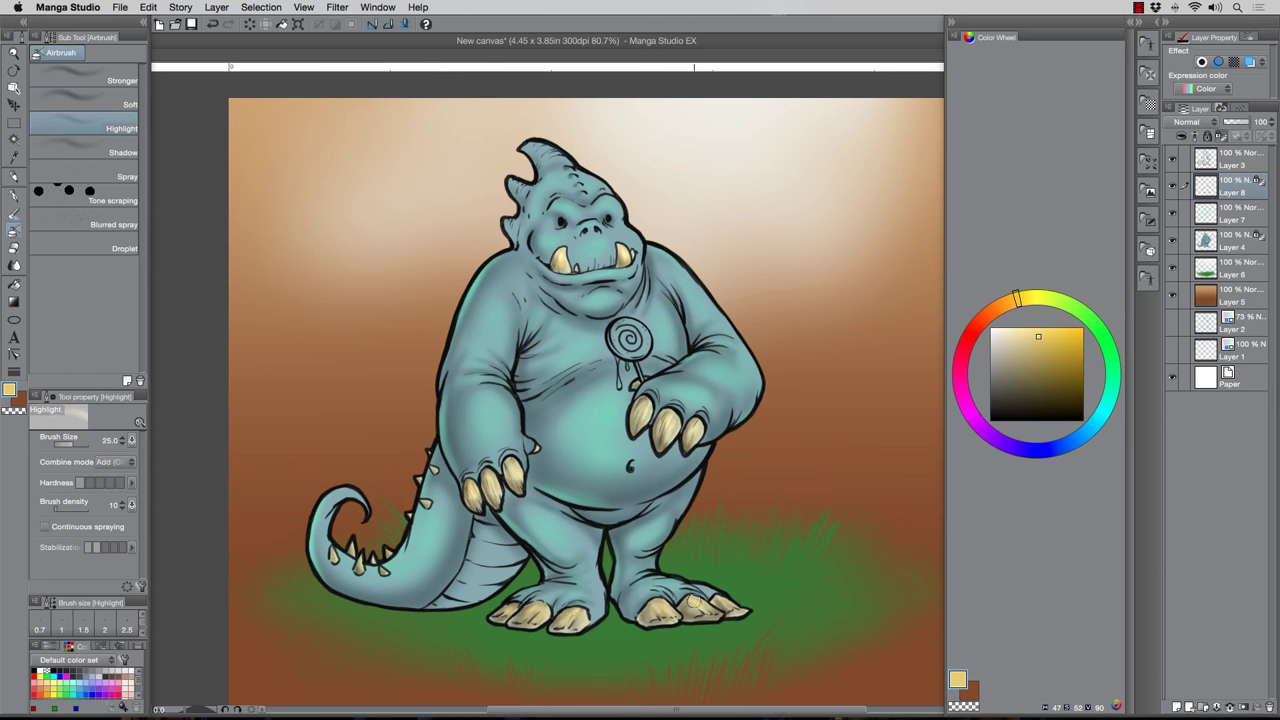
# Select Layer 4 and brush a large soft glow down the lowered arm with the Highlight airbrush
pyautogui.click(1236, 241)
pyautogui.press(']')
pyautogui.press(']')
pyautogui.press(']')
pyautogui.press(']')
pyautogui.press(']')
pyautogui.press(']')
pyautogui.press(']')
pyautogui.press(']')
pyautogui.press(']')
pyautogui.press(']')
pyautogui.press(']')
pyautogui.moveTo(492, 308); pyautogui.dragTo(495, 422)
# Add highlights to the belly, leg and tail with the Highlight airbrush at size 70
pyautogui.press('[')
pyautogui.press('[')
pyautogui.press('[')
pyautogui.press('[')
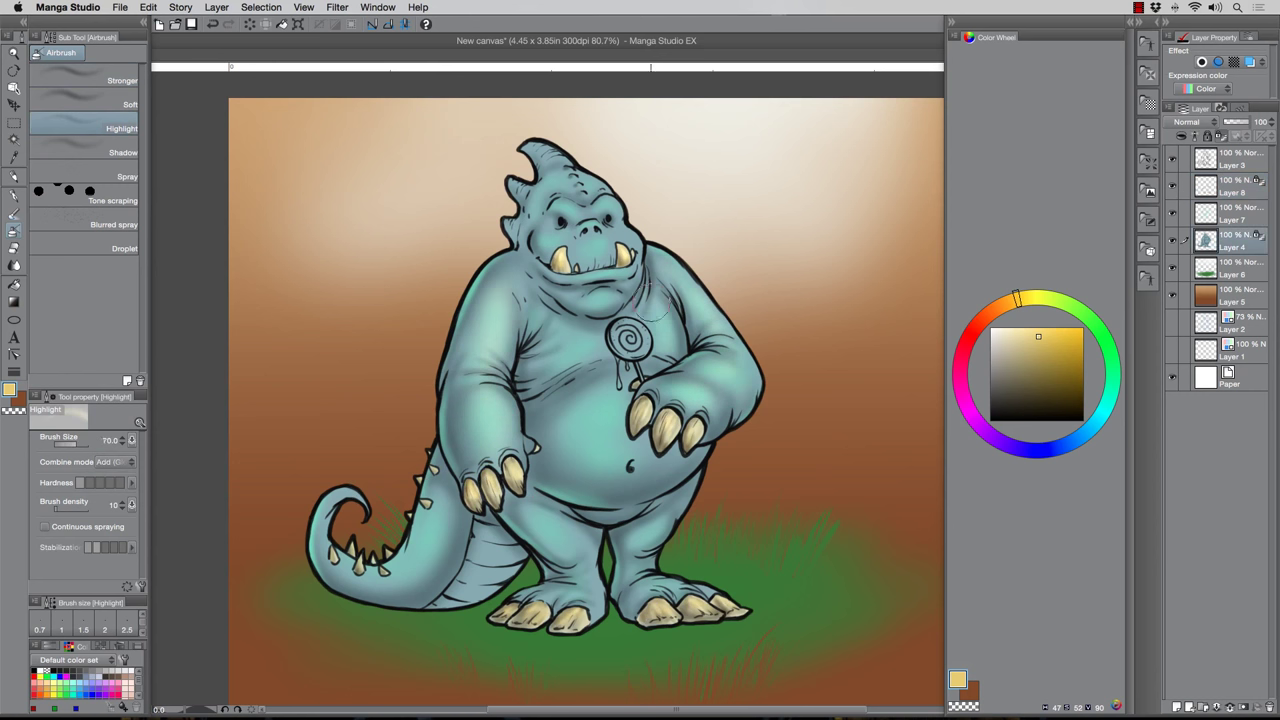
pyautogui.press(']')
pyautogui.moveTo(572, 458)
pyautogui.mouseDown()
pyautogui.moveTo(602, 424)
pyautogui.moveTo(618, 446)
pyautogui.mouseUp()
pyautogui.moveTo(657, 520); pyautogui.dragTo(651, 588)
pyautogui.moveTo(439, 515)
pyautogui.mouseDown()
pyautogui.moveTo(418, 560)
pyautogui.moveTo(472, 587)
pyautogui.mouseUp()
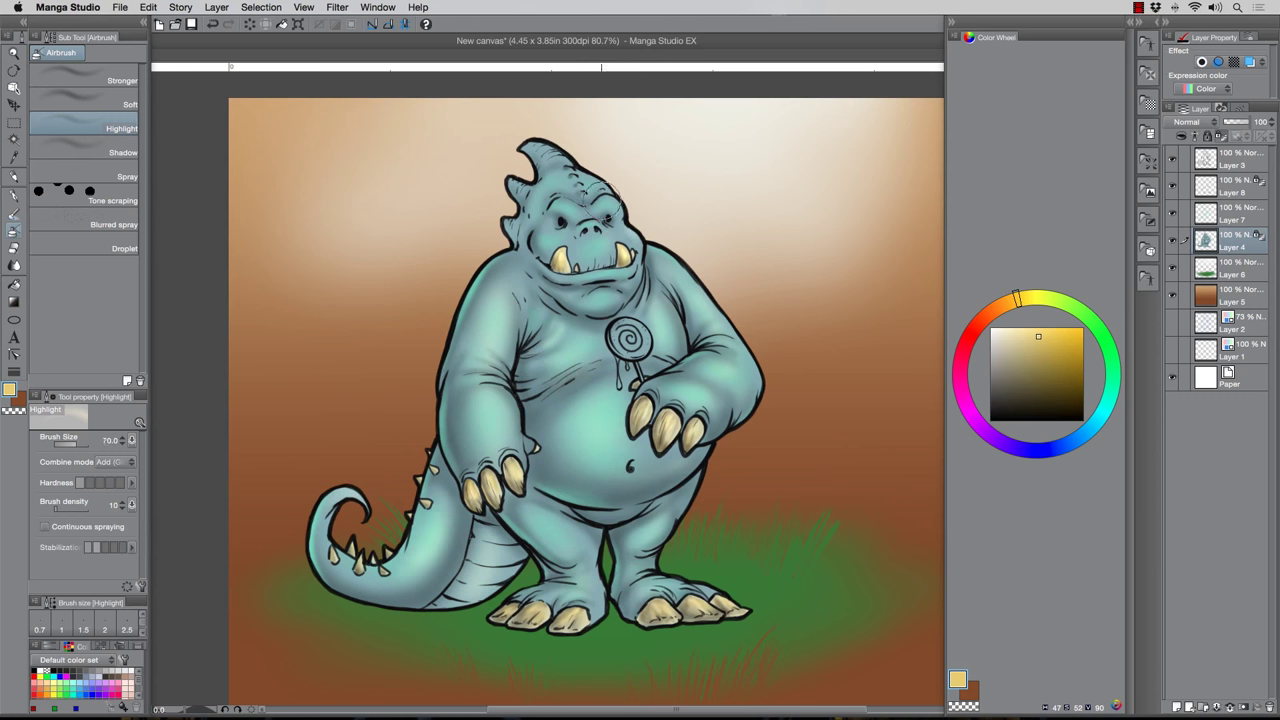
# Brighten small areas of the head and its horns with the Highlight airbrush at size 25
pyautogui.press('[')
pyautogui.press('[')
pyautogui.press('[')
pyautogui.press('[')
pyautogui.press('[')
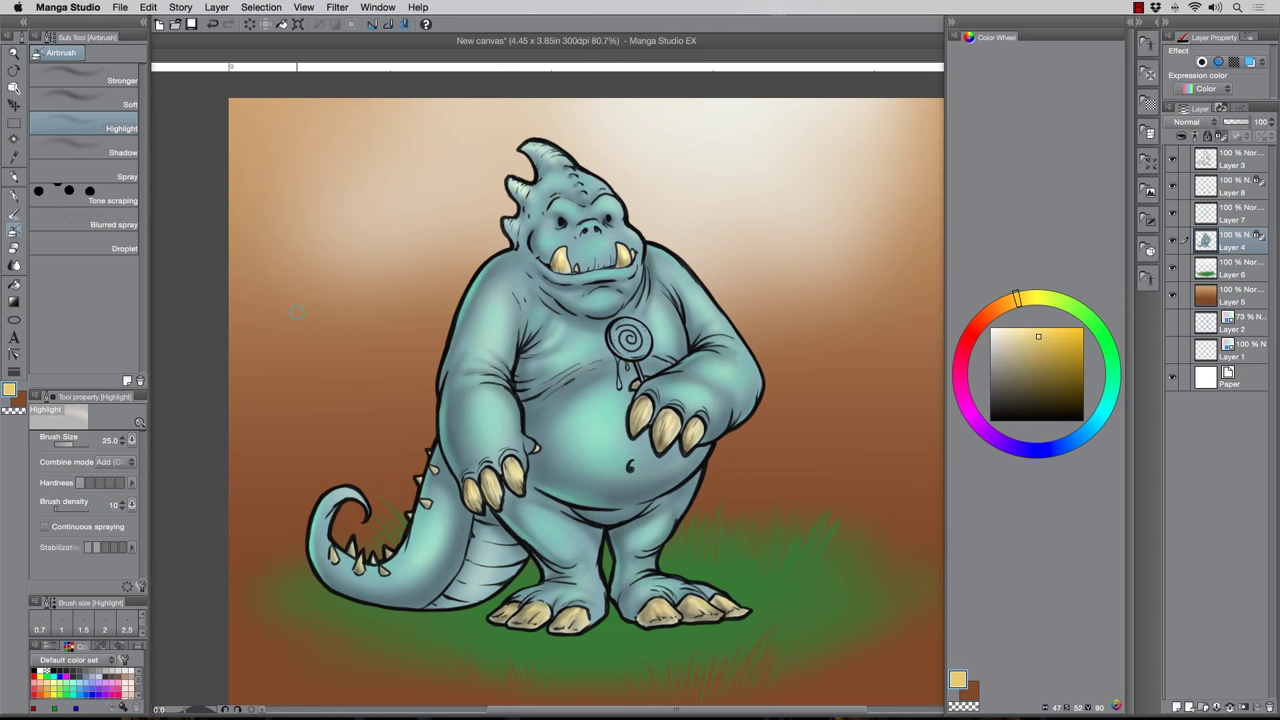
# Add white glints to the eyes on Layer 3 with the G-pen at size 8
pyautogui.click(1172, 159)
pyautogui.click(1172, 159)
pyautogui.click(1232, 160)
pyautogui.click(14, 196)
pyautogui.click(991, 328)
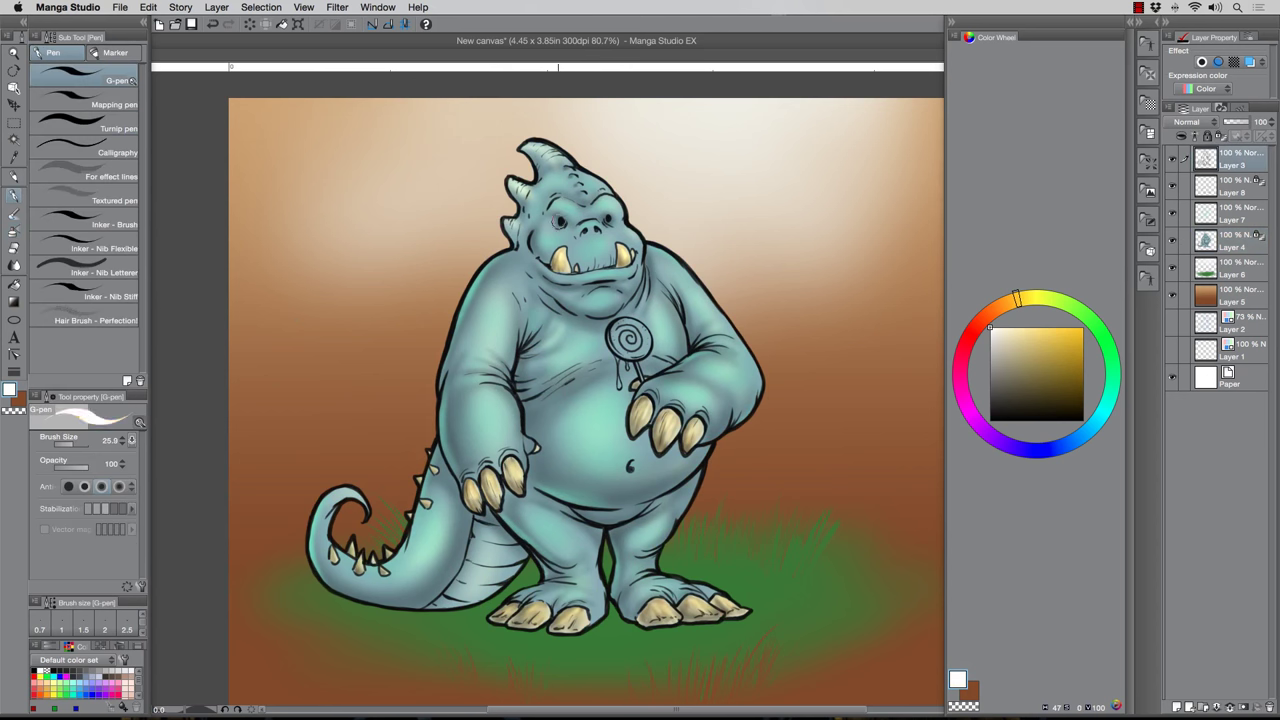
pyautogui.press('[')
pyautogui.press('[')
pyautogui.press('[')
pyautogui.press('[')
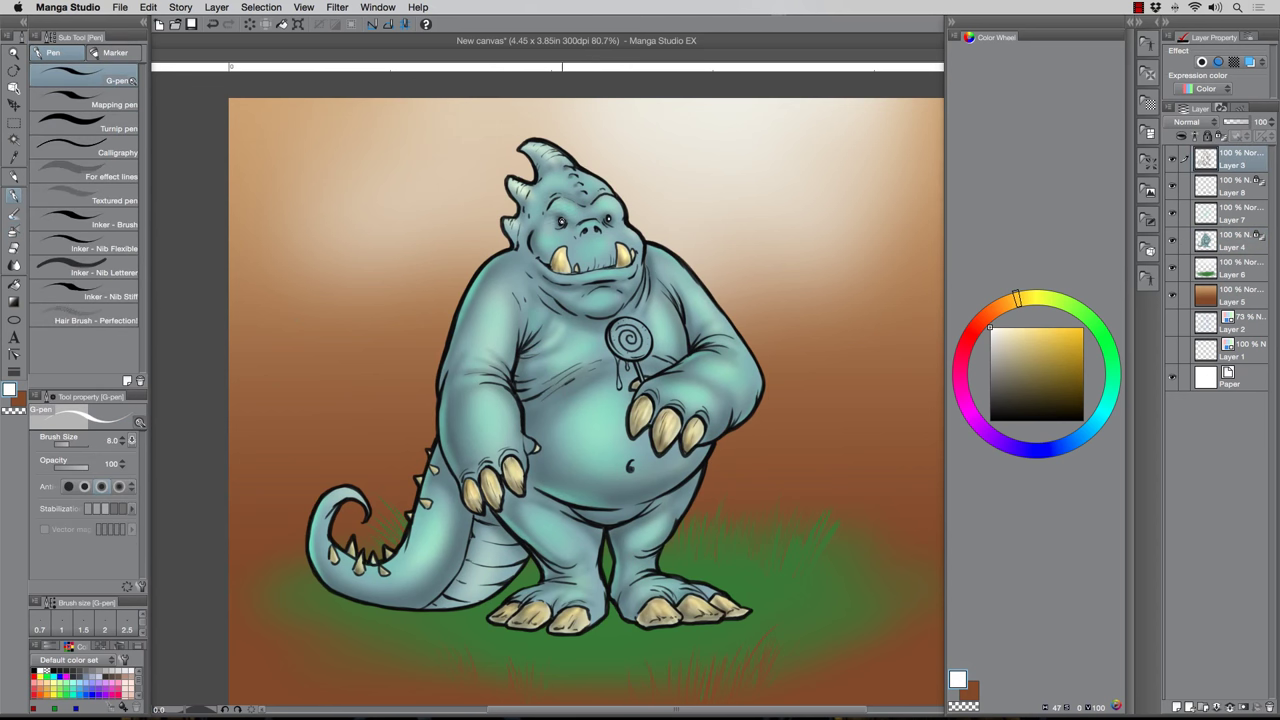
# Select Layer 4's painted area, create a new layer, and airbrush purple (H 293, S 36, V 69) on the tail's underside and body edges
pyautogui.click(1235, 241)
pyautogui.rightClick(1238, 245)
pyautogui.click(1040, 395)
pyautogui.click(1177, 707)
pyautogui.click(14, 234)
pyautogui.click(1082, 313)
pyautogui.click(1065, 385)
pyautogui.click(975, 422)
pyautogui.moveTo(1033, 356); pyautogui.dragTo(1023, 358)
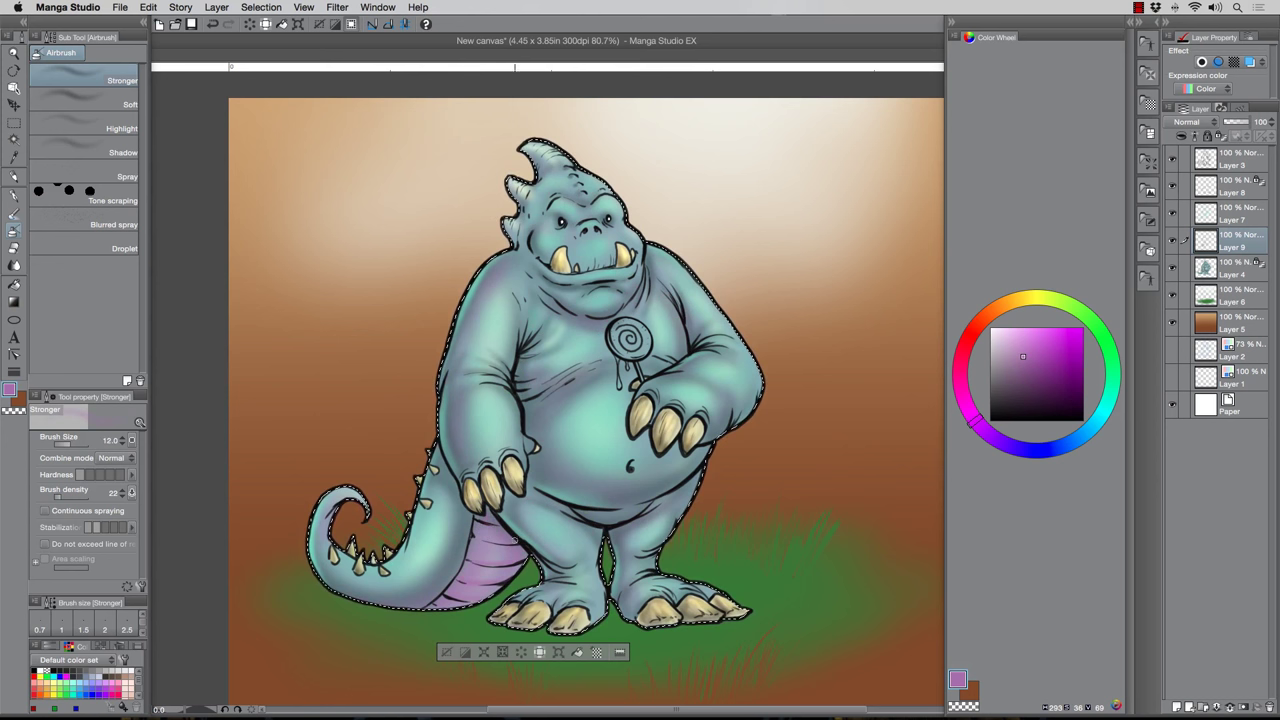
# Airbrush dark purple shading (H 293, S 34, V 21) along the tail's underside folds at brush size 15
pyautogui.keyDown('alt'); pyautogui.click(493, 563); pyautogui.keyUp('alt')
pyautogui.press(']')
pyautogui.keyDown('alt'); pyautogui.click(447, 583); pyautogui.keyUp('alt')
pyautogui.press(']')
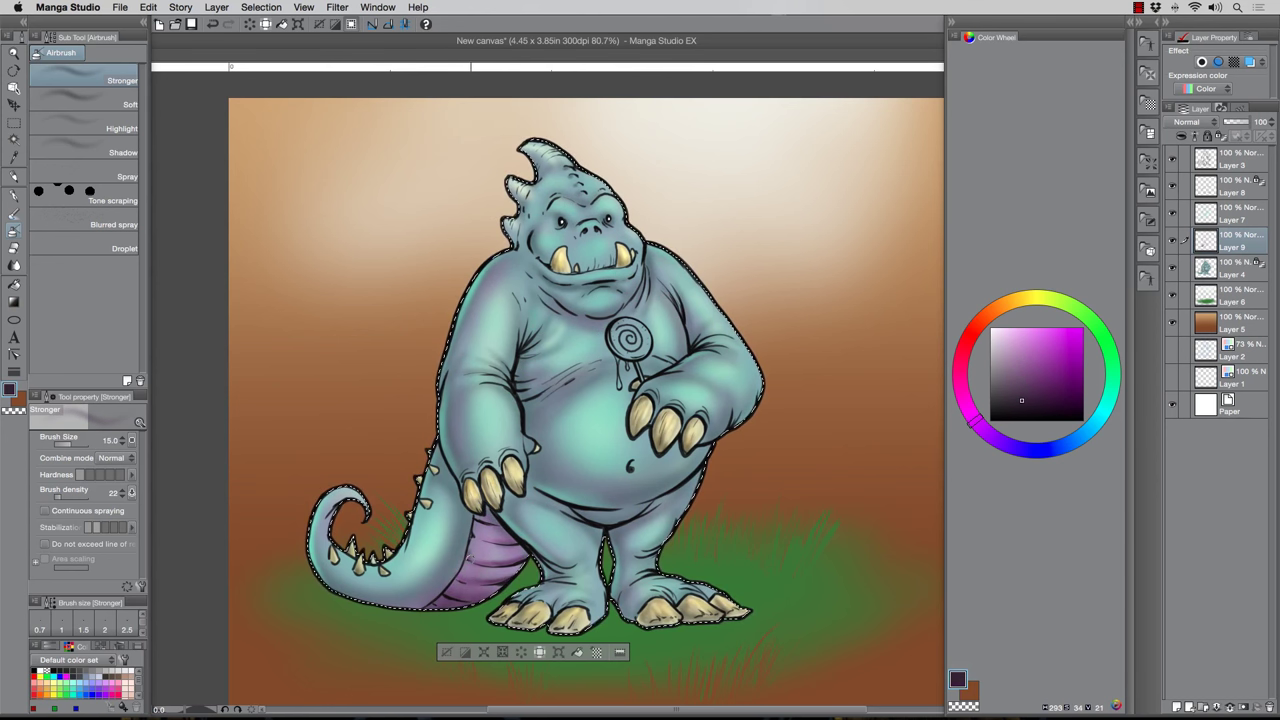
# Airbrush dark purple shadows over the body and legs at brush sizes between 70 and 15, and deselect
pyautogui.press(']')
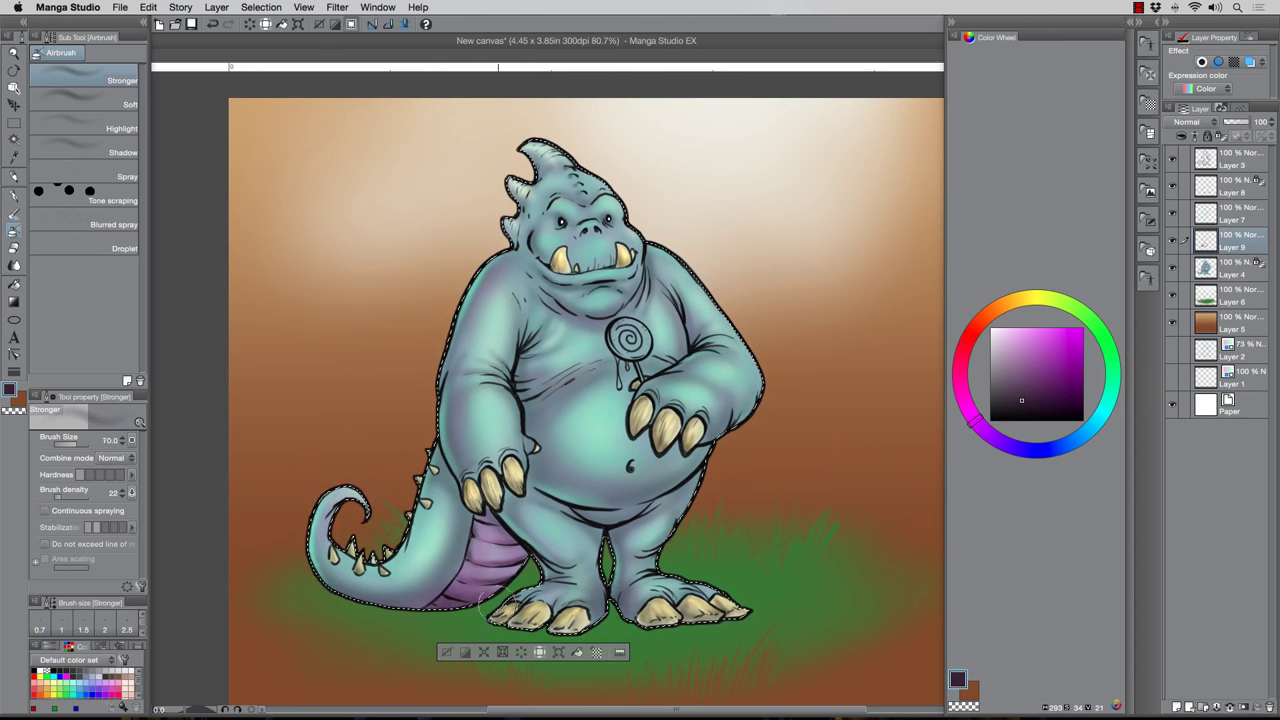
pyautogui.press('[')
pyautogui.press('[')
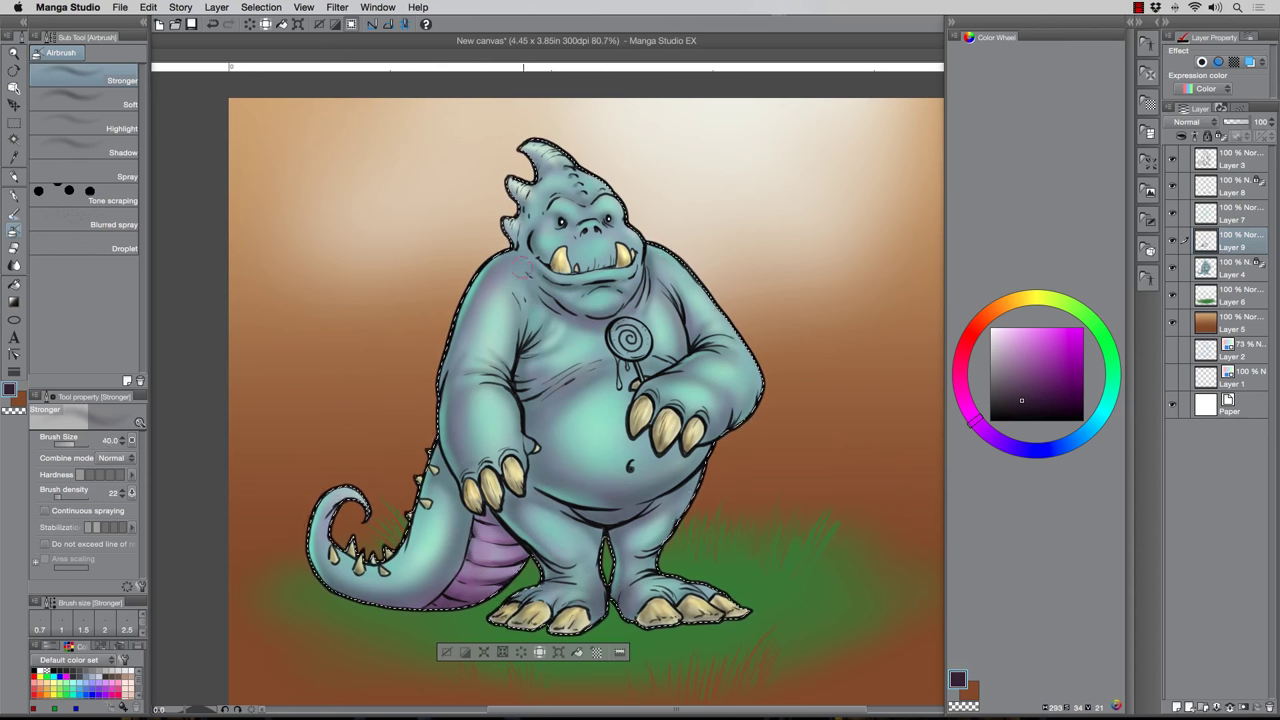
pyautogui.press(']')
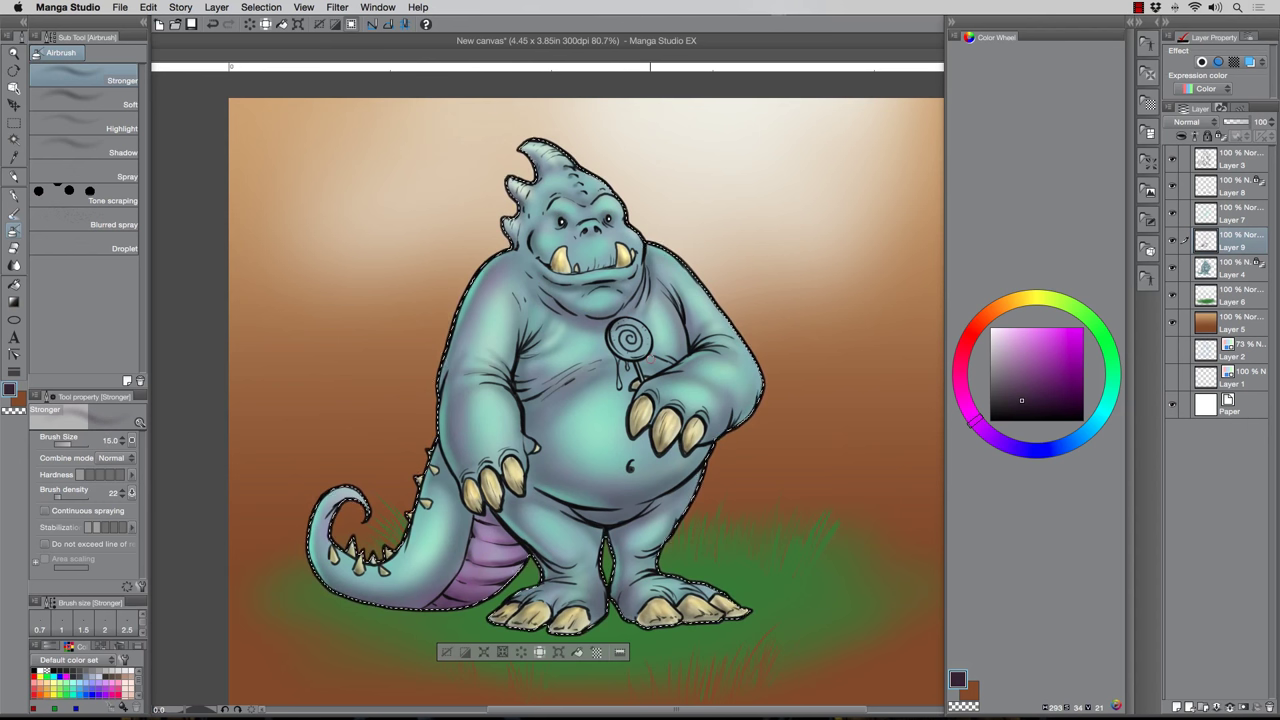
pyautogui.press('super+d')
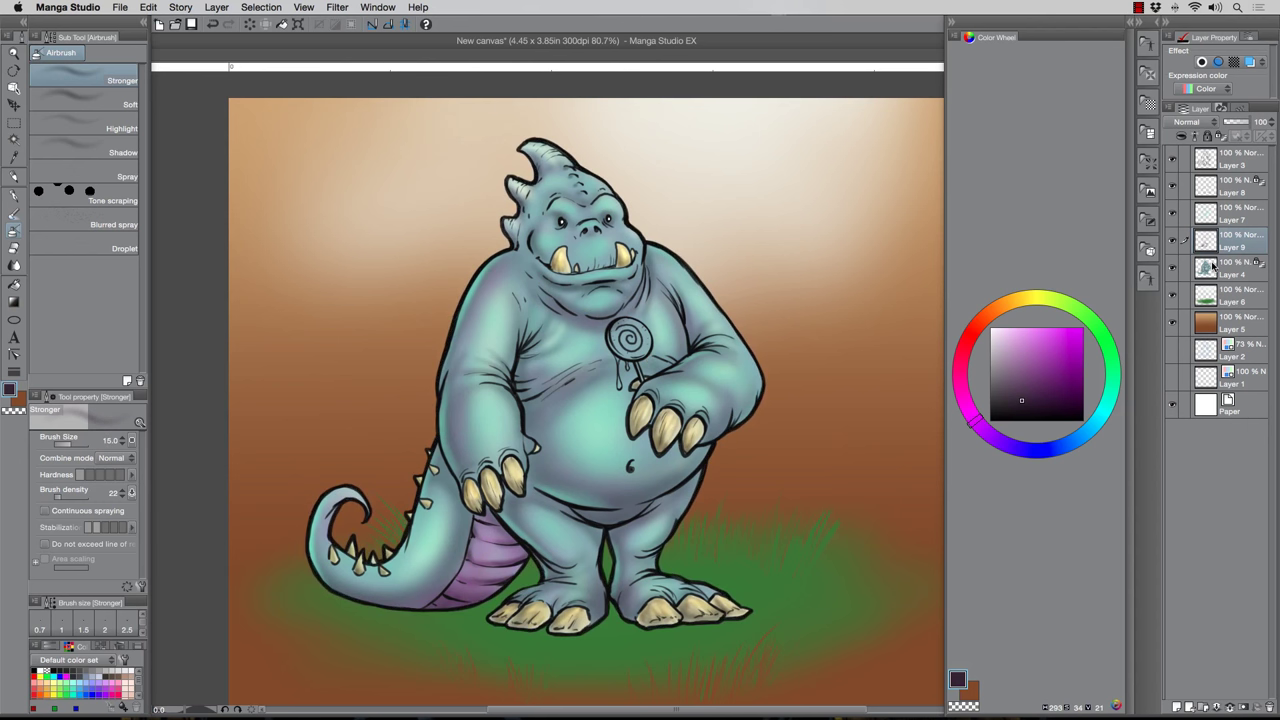
pyautogui.click(15, 124)
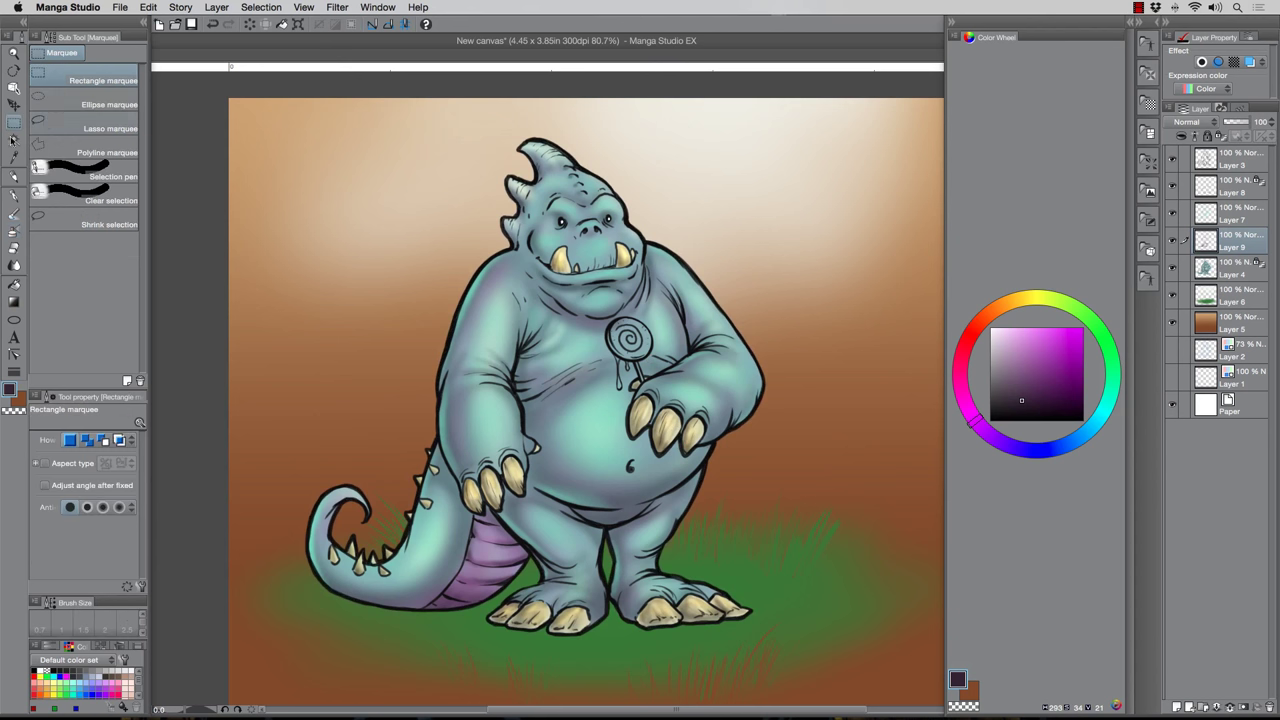
# Create a new layer and draw a dark purple cast shadow beneath the raised hand's claws with the G-pen
pyautogui.click(14, 197)
pyautogui.click(1177, 707)
pyautogui.press('[')
pyautogui.press('[')
pyautogui.press('[')
pyautogui.press('[')
pyautogui.press('[')
pyautogui.press('[')
pyautogui.press('[')
pyautogui.press('[')
pyautogui.moveTo(643, 432)
pyautogui.mouseDown()
pyautogui.moveTo(639, 459)
pyautogui.moveTo(690, 472)
pyautogui.moveTo(704, 462)
pyautogui.mouseUp()
pyautogui.press(']')
pyautogui.press(']')
pyautogui.press(']')
pyautogui.moveTo(642, 434)
pyautogui.mouseDown()
pyautogui.moveTo(668, 462)
pyautogui.moveTo(700, 457)
pyautogui.mouseUp()
# Draw dark purple cast shadows beside the lowered hand, under the chin, and on the face and head horns
pyautogui.moveTo(534, 456)
pyautogui.mouseDown()
pyautogui.moveTo(534, 500)
pyautogui.moveTo(508, 518)
pyautogui.moveTo(530, 468)
pyautogui.moveTo(532, 486)
pyautogui.mouseUp()
pyautogui.moveTo(450, 470)
pyautogui.mouseDown()
pyautogui.moveTo(488, 540)
pyautogui.moveTo(490, 520)
pyautogui.moveTo(521, 548)
pyautogui.mouseUp()
pyautogui.moveTo(540, 292)
pyautogui.mouseDown()
pyautogui.moveTo(596, 324)
pyautogui.moveTo(641, 284)
pyautogui.moveTo(586, 290)
pyautogui.mouseUp()
pyautogui.moveTo(597, 230)
pyautogui.mouseDown()
pyautogui.moveTo(562, 216)
pyautogui.moveTo(533, 160)
pyautogui.mouseUp()
pyautogui.moveTo(520, 205)
pyautogui.mouseDown()
pyautogui.moveTo(512, 194)
pyautogui.moveTo(514, 246)
pyautogui.mouseUp()
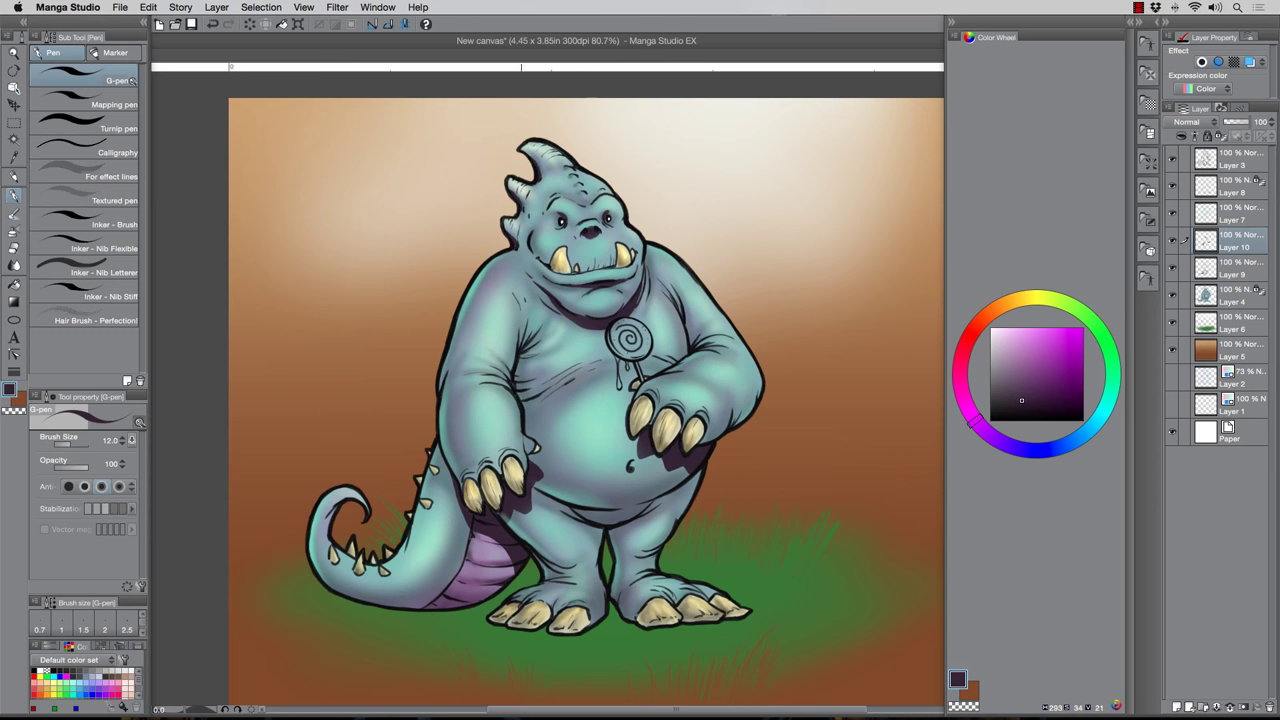
# Draw the belly's dark purple cast shadow across the tops of both legs with the G-pen
pyautogui.moveTo(576, 510)
pyautogui.mouseDown()
pyautogui.moveTo(625, 520)
pyautogui.moveTo(672, 489)
pyautogui.mouseUp()
pyautogui.press(']')
pyautogui.moveTo(592, 509)
pyautogui.mouseDown()
pyautogui.moveTo(640, 514)
pyautogui.moveTo(670, 496)
pyautogui.moveTo(545, 501)
pyautogui.moveTo(535, 490)
pyautogui.mouseUp()
pyautogui.press(']')
pyautogui.press(']')
pyautogui.press('[')
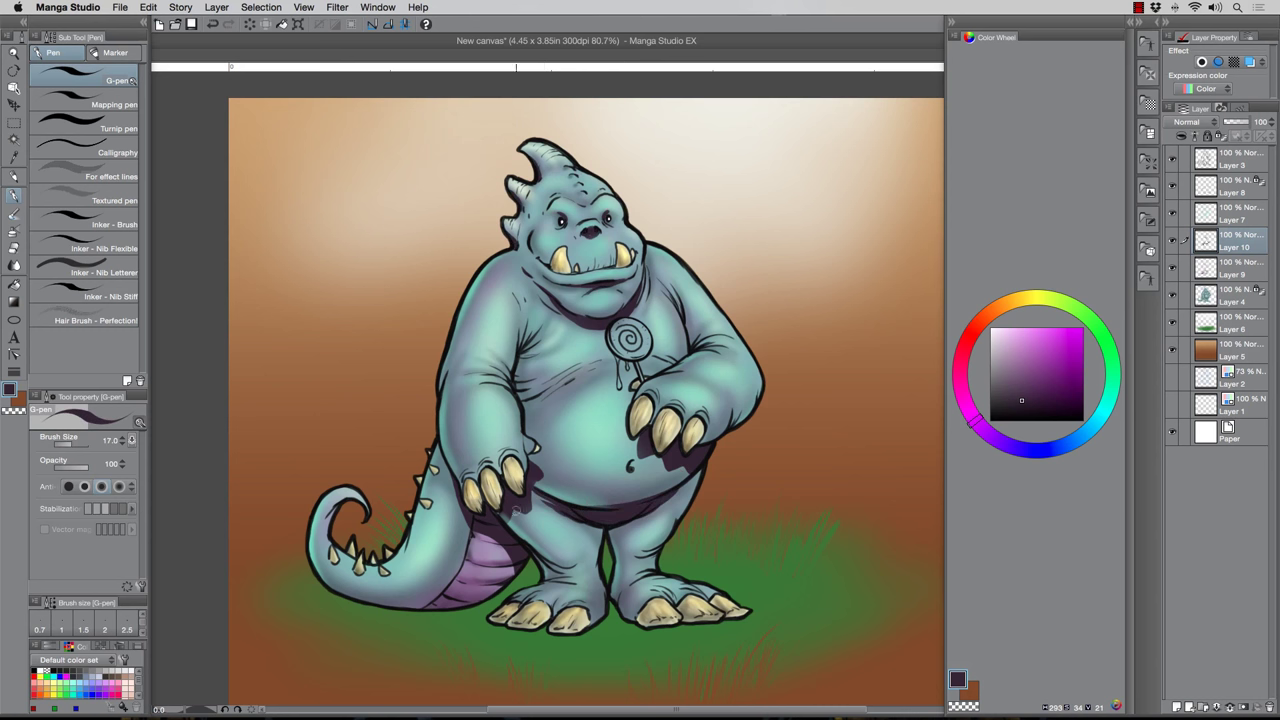
# Add dark purple G-pen shadows to the legs, and undo a stray stroke between the eyes
pyautogui.press('[')
pyautogui.moveTo(535, 553); pyautogui.dragTo(564, 572)
pyautogui.moveTo(541, 563)
pyautogui.mouseDown()
pyautogui.moveTo(549, 575)
pyautogui.moveTo(530, 588)
pyautogui.moveTo(566, 592)
pyautogui.mouseUp()
pyautogui.press(']')
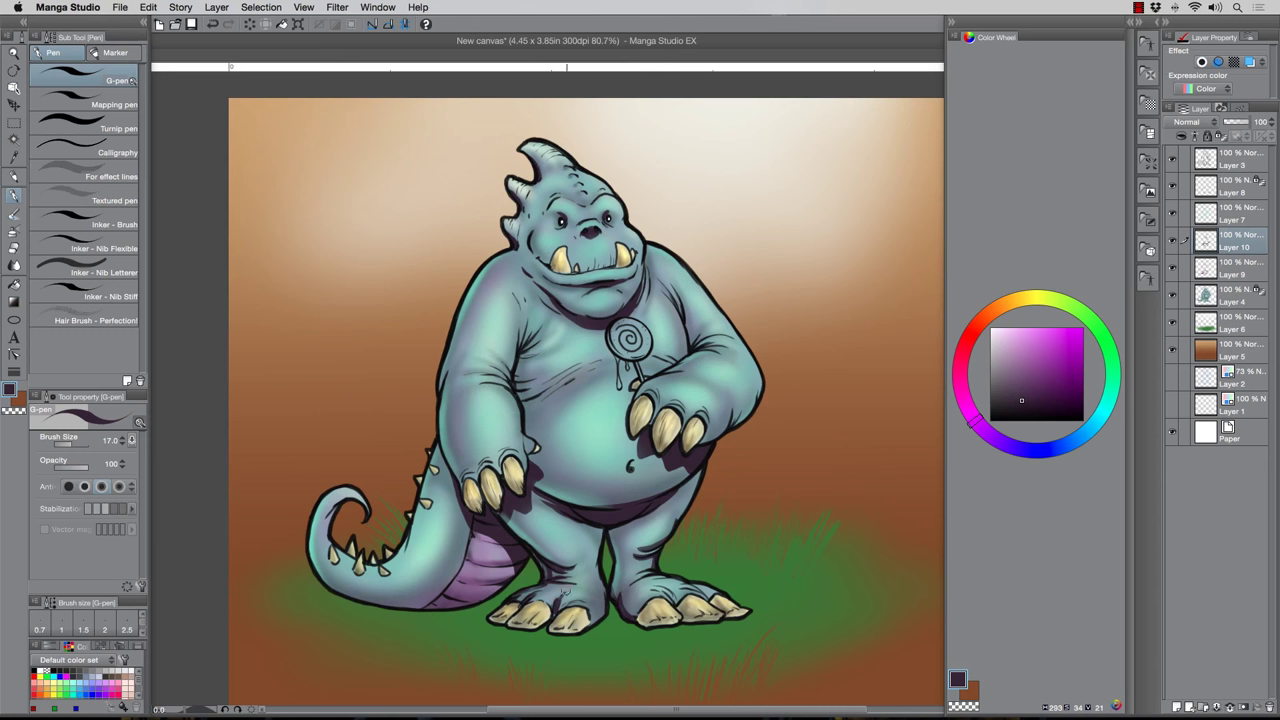
pyautogui.moveTo(618, 524)
pyautogui.mouseDown()
pyautogui.moveTo(612, 545)
pyautogui.moveTo(592, 530)
pyautogui.moveTo(604, 530)
pyautogui.mouseUp()
pyautogui.moveTo(561, 217); pyautogui.dragTo(600, 217)
pyautogui.press('super+z')
# Draw dark purple shadows on the tail's underside folds, beside the tail spikes, and behind the lollipop at size 17
pyautogui.moveTo(446, 602)
pyautogui.mouseDown()
pyautogui.moveTo(496, 592)
pyautogui.moveTo(522, 558)
pyautogui.mouseUp()
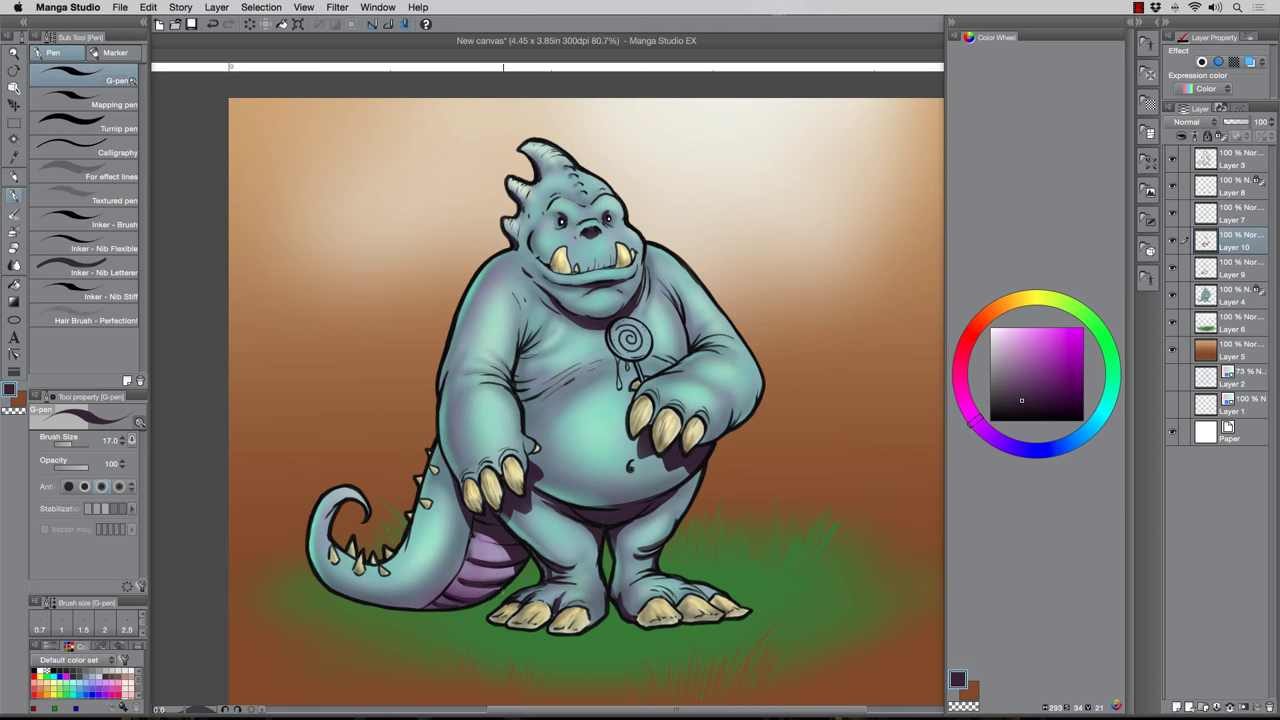
pyautogui.moveTo(333, 563); pyautogui.dragTo(390, 580)
pyautogui.moveTo(422, 506); pyautogui.dragTo(439, 475)
pyautogui.moveTo(598, 348); pyautogui.dragTo(645, 365)
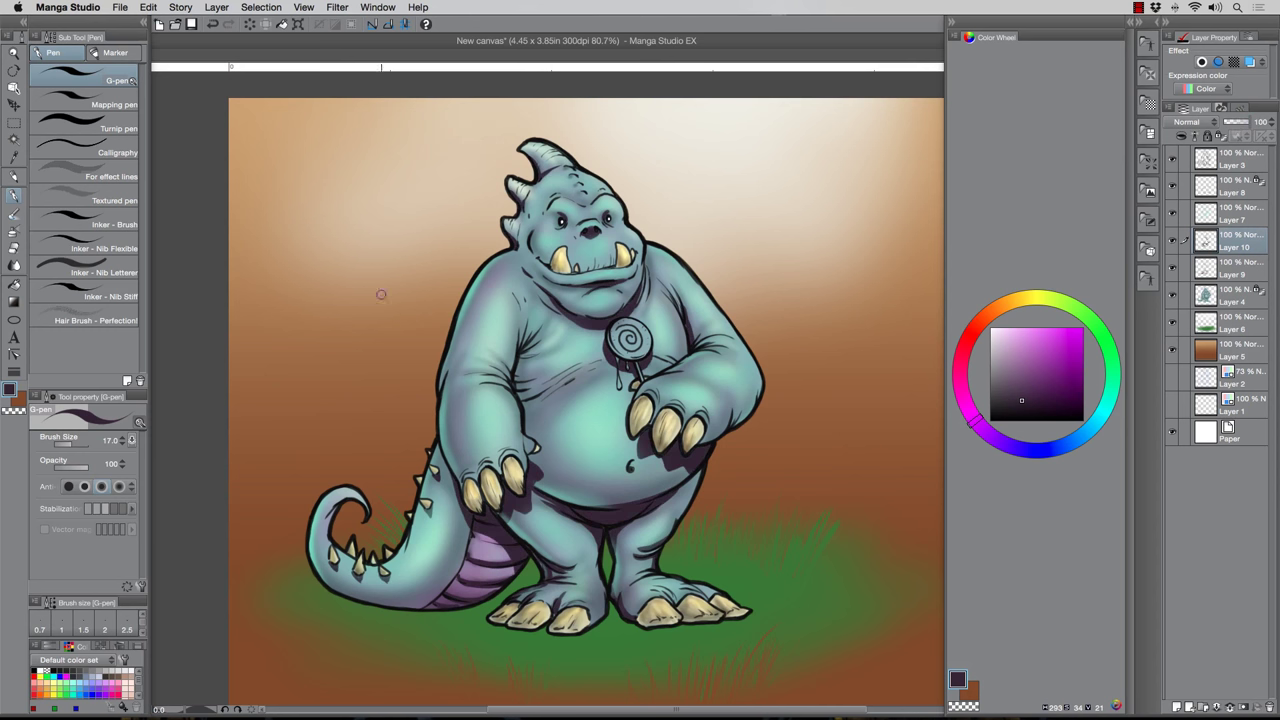
# Duplicate Layer 10, hide the original, and soften the copy's shadows with the Soft eraser at size 150
pyautogui.press('e')
pyautogui.rightClick(1240, 243)
pyautogui.click(1150, 318)
pyautogui.press(']')
pyautogui.press(']')
pyautogui.press(']')
pyautogui.moveTo(714, 479); pyautogui.dragTo(704, 486)
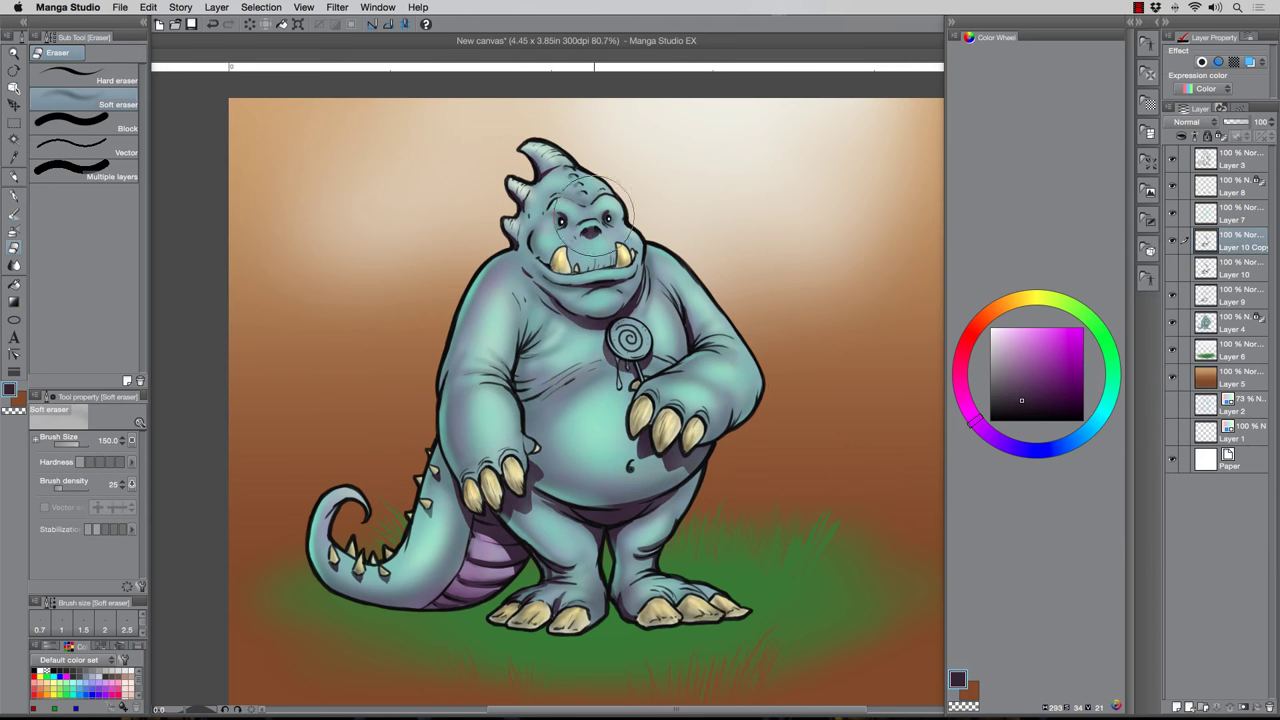
# Smooth the cast shadows on Layer 10 Copy with the Blend brush at a reduced size
pyautogui.press('j')
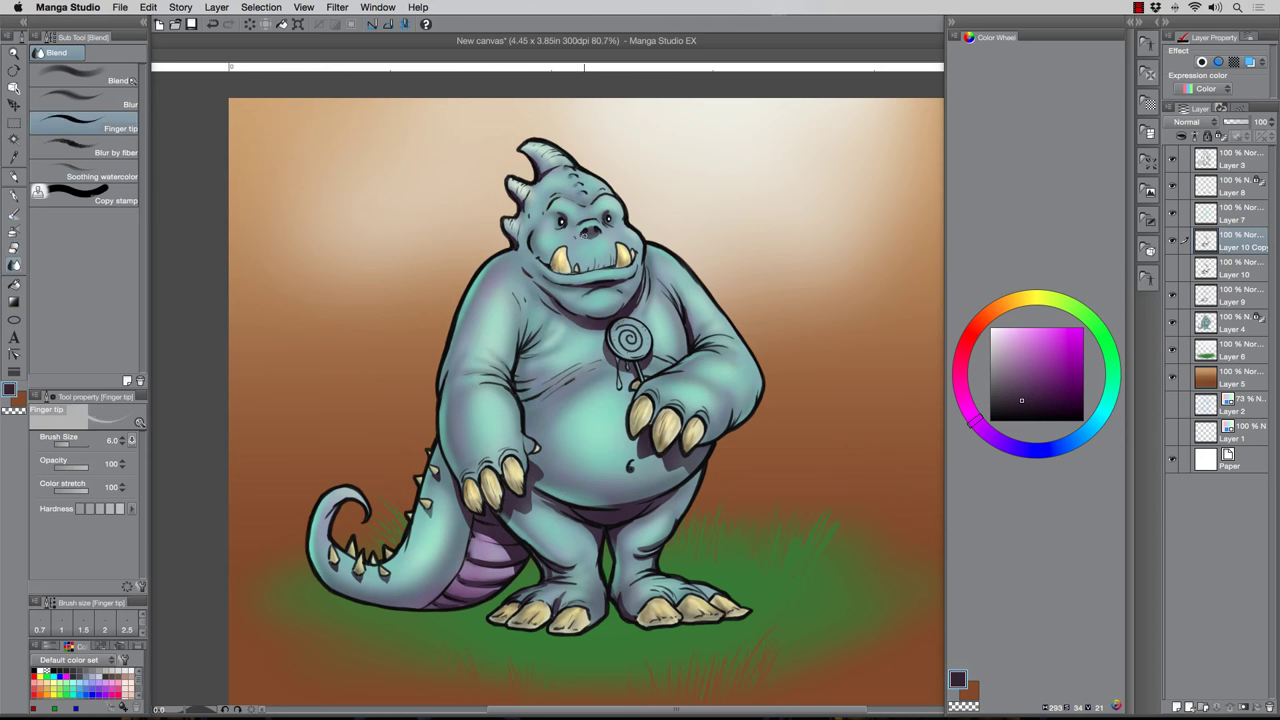
pyautogui.click(88, 77)
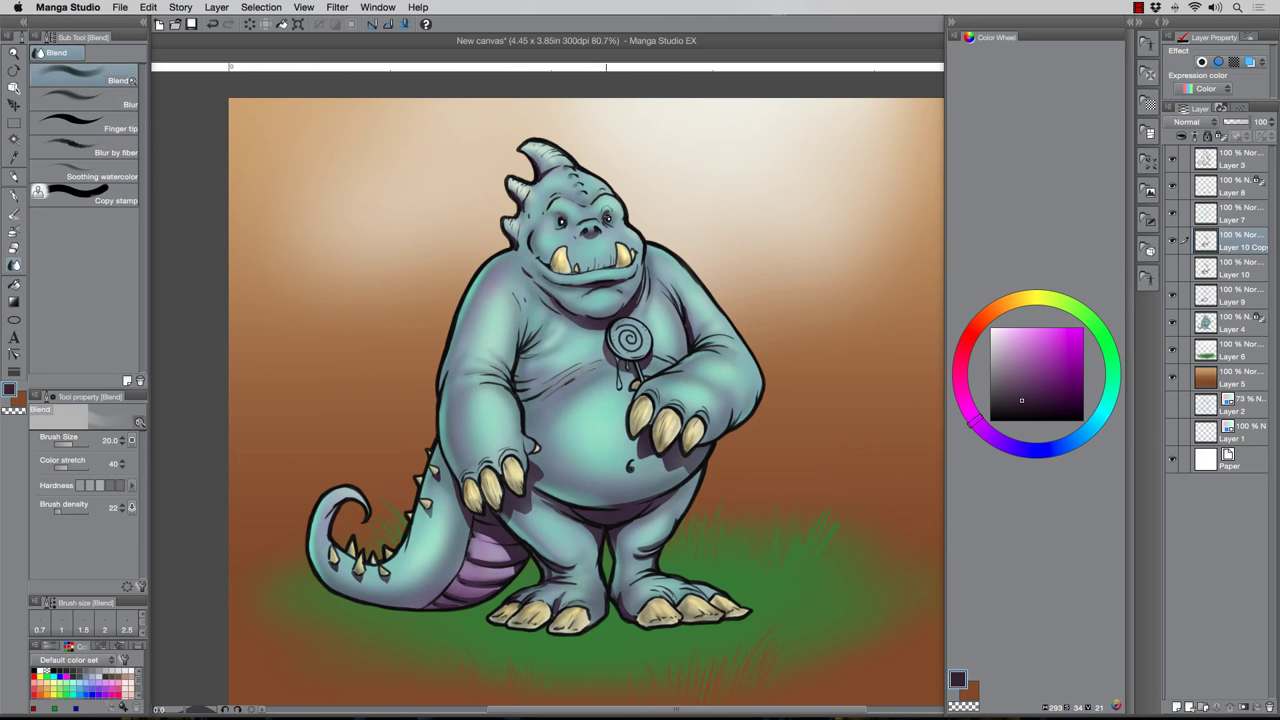
pyautogui.press('[')
pyautogui.scroll(-4, 523, 365)
pyautogui.scroll(3, 525, 385)
# Lock Layer 6's transparent pixels and paint dark green shading and blades into the grass, using Smooth watercolor for the blades
pyautogui.click(1229, 350)
pyautogui.click(1221, 136)
pyautogui.click(14, 219)
pyautogui.click(14, 233)
pyautogui.click(1100, 330)
pyautogui.moveTo(1045, 399); pyautogui.dragTo(1044, 393)
pyautogui.moveTo(338, 544)
pyautogui.mouseDown()
pyautogui.moveTo(757, 486)
pyautogui.moveTo(400, 496)
pyautogui.mouseUp()
pyautogui.click(14, 214)
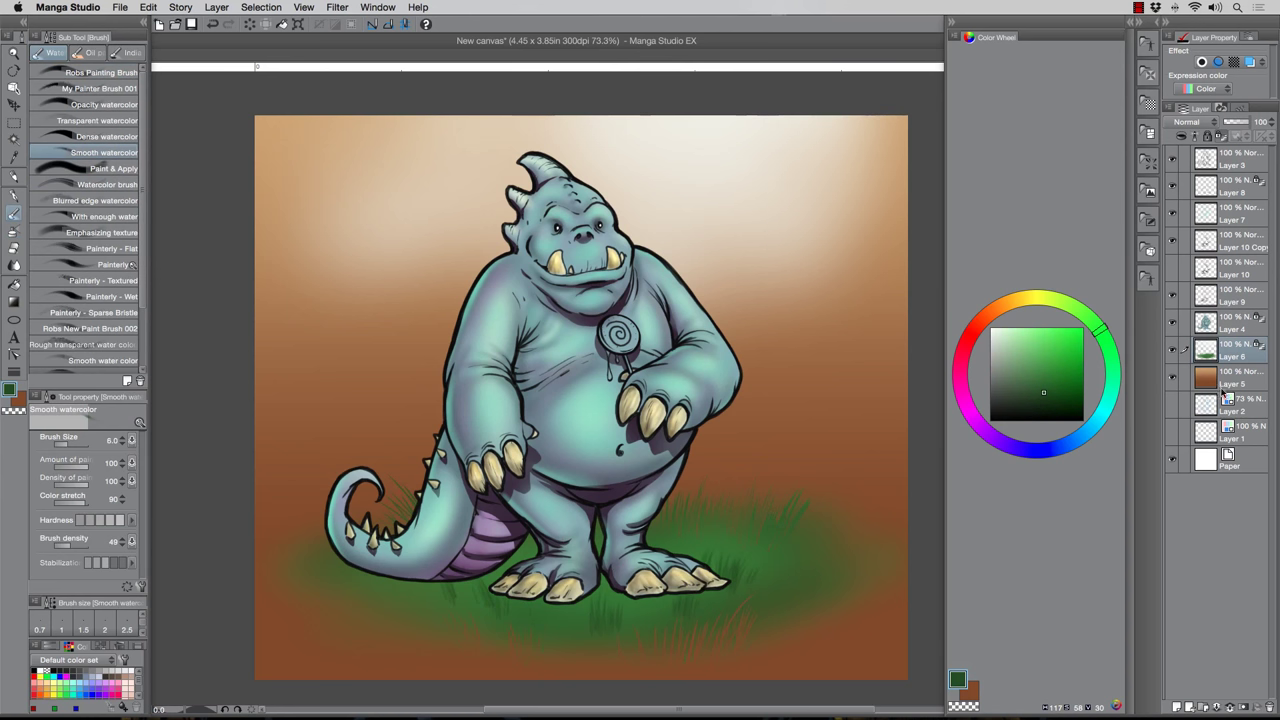
# Create a layer above Layer 3 and paint dark green blades over the tail's underside, reducing Smooth watercolor to size 4
pyautogui.rightClick(1230, 329)
pyautogui.click(1233, 167)
pyautogui.click(1176, 706)
pyautogui.moveTo(424, 588)
pyautogui.mouseDown()
pyautogui.moveTo(418, 550)
pyautogui.moveTo(416, 579)
pyautogui.moveTo(400, 573)
pyautogui.moveTo(440, 566)
pyautogui.moveTo(357, 562)
pyautogui.mouseUp()
pyautogui.press('[')
pyautogui.press('[')
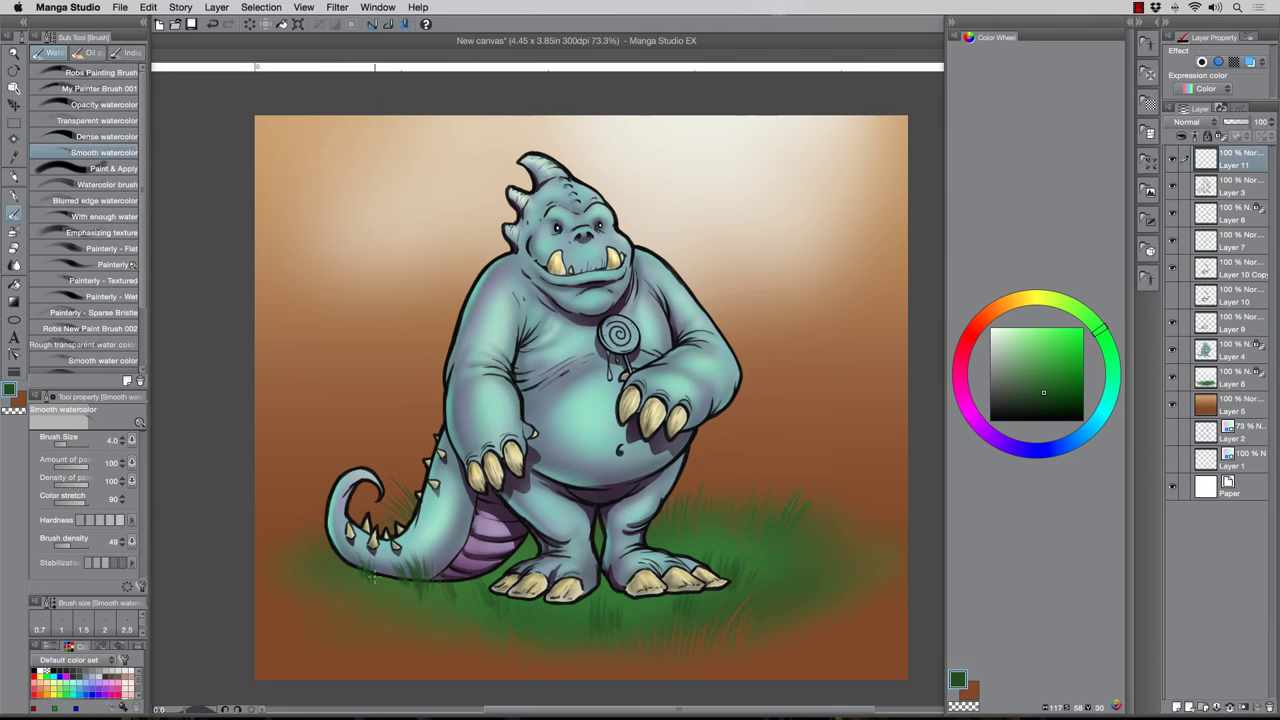
# Paint dark green grass blades overlapping the toes and claws of both feet
pyautogui.moveTo(591, 599); pyautogui.dragTo(585, 581)
pyautogui.moveTo(718, 592); pyautogui.dragTo(723, 579)
pyautogui.moveTo(713, 595); pyautogui.dragTo(720, 577)
pyautogui.moveTo(635, 598); pyautogui.dragTo(638, 585)
pyautogui.moveTo(640, 603); pyautogui.dragTo(651, 581)
pyautogui.moveTo(662, 596); pyautogui.dragTo(670, 574)
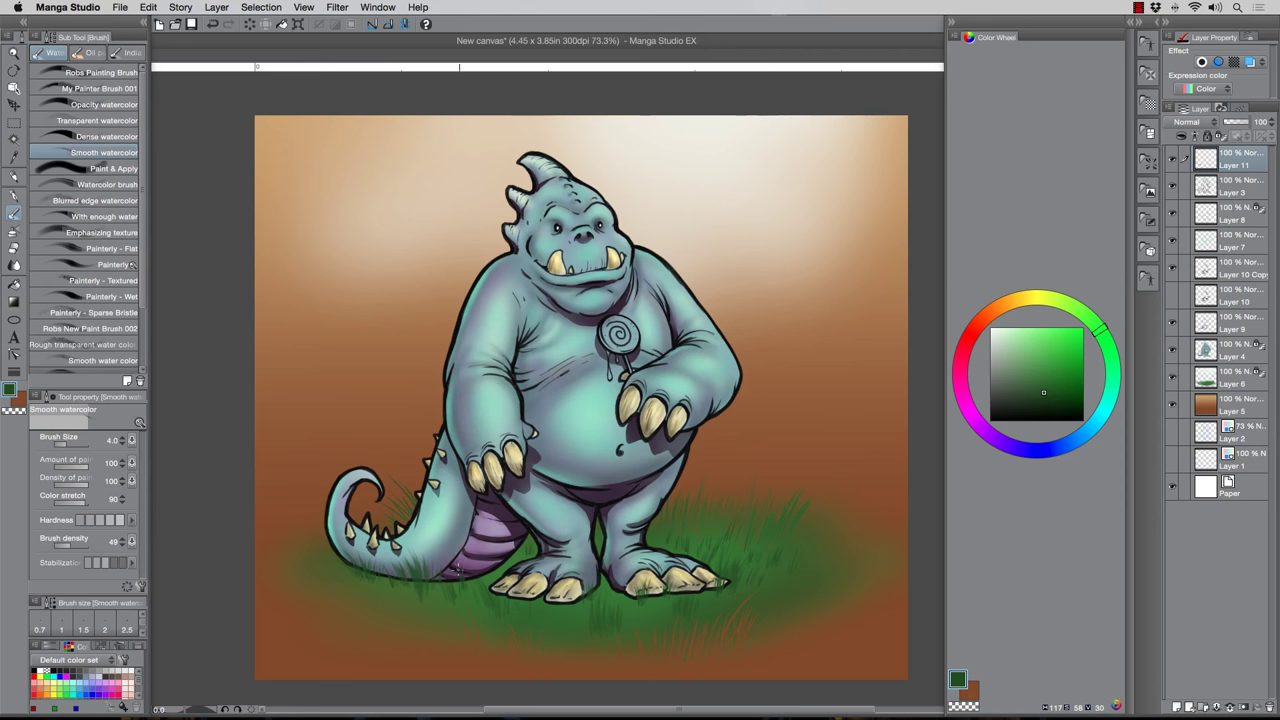
# Add lighter green grass blades beside the feet and along the underside of the tail
pyautogui.click(1035, 351)
pyautogui.moveTo(711, 598); pyautogui.dragTo(758, 547)
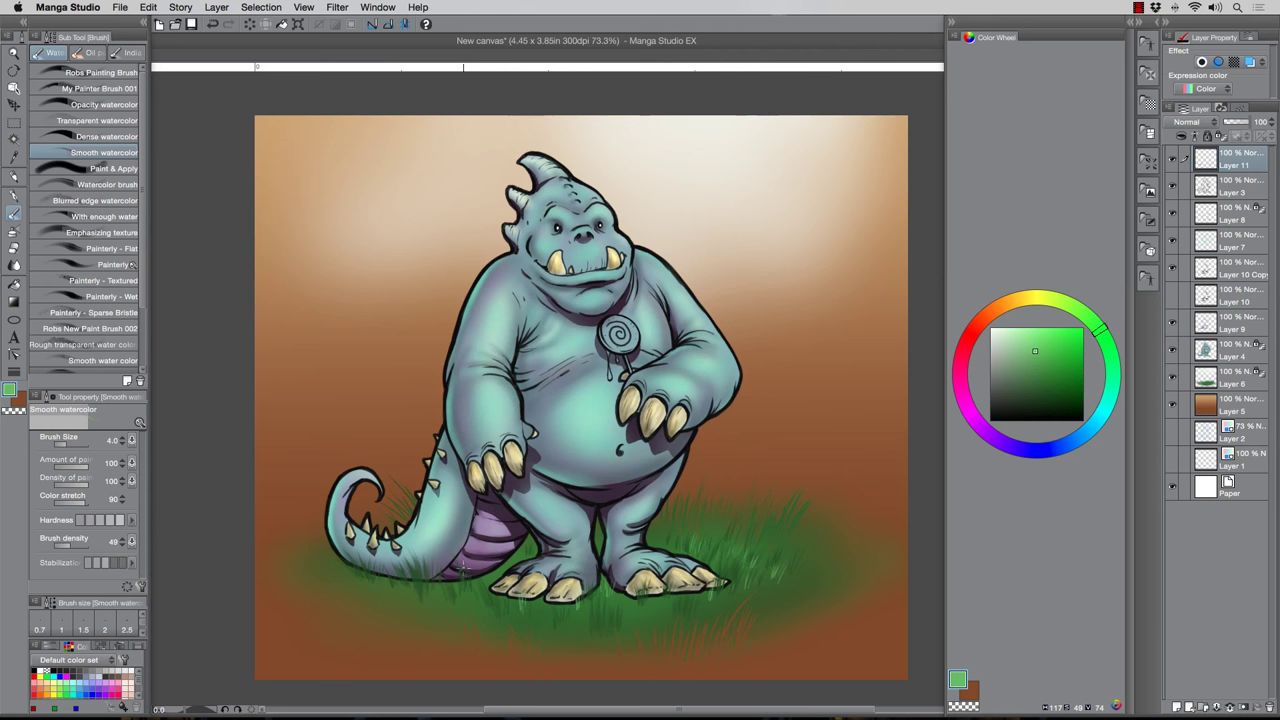
pyautogui.moveTo(424, 588)
pyautogui.mouseDown()
pyautogui.moveTo(428, 562)
pyautogui.moveTo(414, 568)
pyautogui.mouseUp()
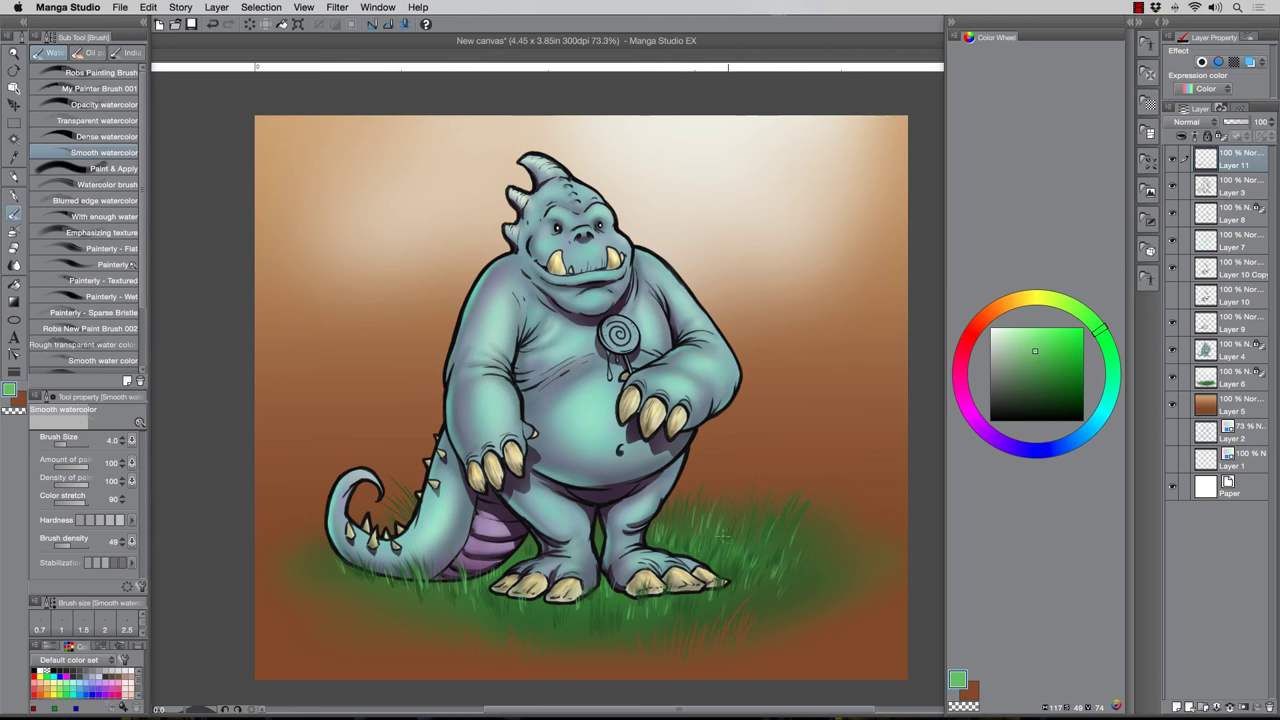
# Create a new layer and airbrush a very dark green ground shadow around the feet and tail at size 150
pyautogui.keyDown('alt'); pyautogui.click(321, 551); pyautogui.keyUp('alt')
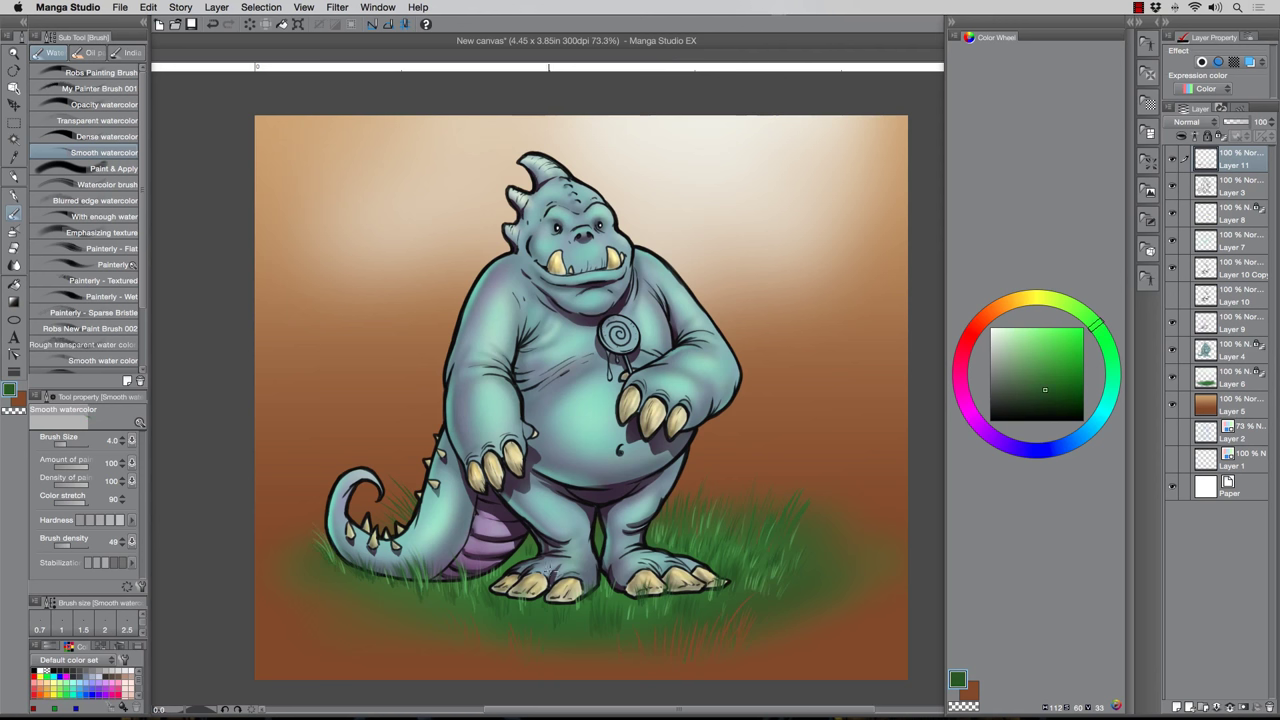
pyautogui.click(1040, 406)
pyautogui.click(1177, 707)
pyautogui.press('b')
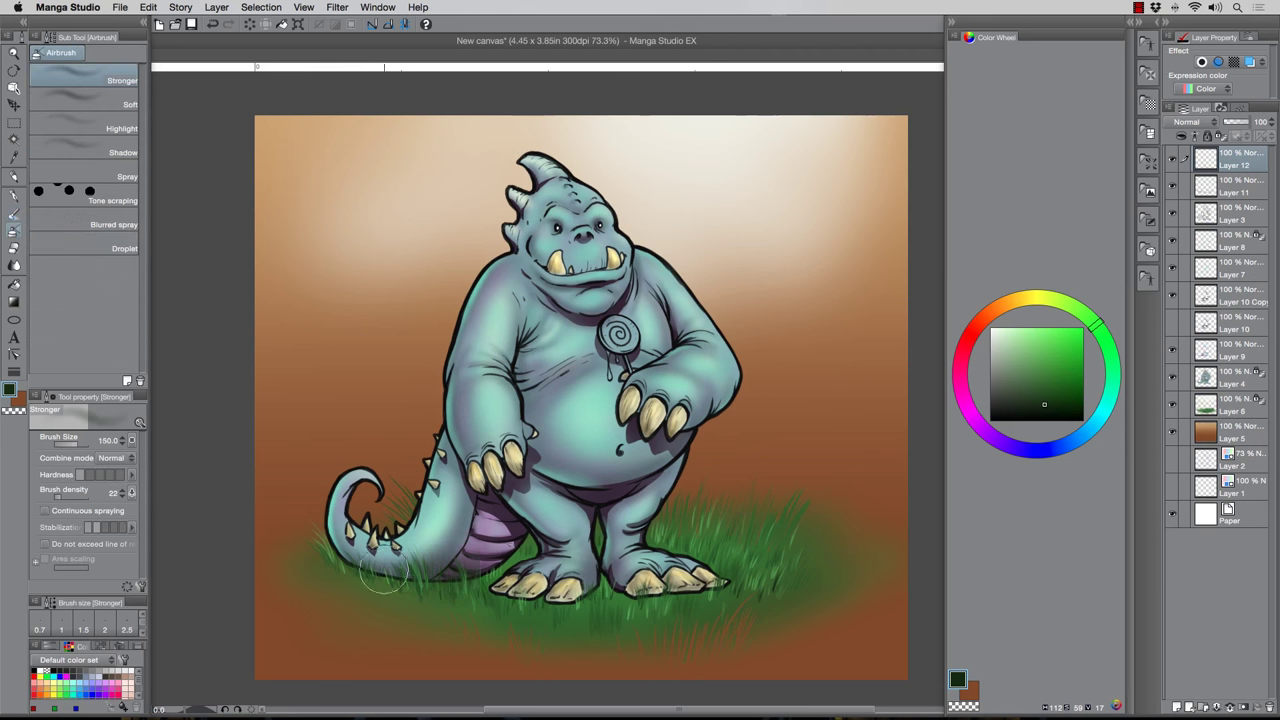
pyautogui.moveTo(532, 598)
pyautogui.mouseDown()
pyautogui.moveTo(712, 590)
pyautogui.moveTo(570, 548)
pyautogui.mouseUp()
pyautogui.moveTo(562, 552); pyautogui.dragTo(508, 552)
pyautogui.moveTo(384, 572); pyautogui.dragTo(352, 572)
pyautogui.moveTo(674, 568); pyautogui.dragTo(716, 572)
pyautogui.moveTo(622, 556); pyautogui.dragTo(666, 556)
# Deepen the dark green shadow under the tail and between the feet with a smaller airbrush, ending at size 30
pyautogui.press('[')
pyautogui.press('[')
pyautogui.moveTo(454, 570); pyautogui.dragTo(406, 570)
pyautogui.moveTo(622, 570)
pyautogui.mouseDown()
pyautogui.moveTo(646, 570)
pyautogui.moveTo(616, 568)
pyautogui.mouseUp()
pyautogui.moveTo(586, 572); pyautogui.dragTo(546, 544)
pyautogui.moveTo(480, 579); pyautogui.dragTo(387, 575)
pyautogui.press('[')
pyautogui.press('[')
pyautogui.press('[')
# Select the monster's silhouette from Layer 4, clear Layer 12's shadow inside it, and deselect
pyautogui.rightClick(1232, 379)
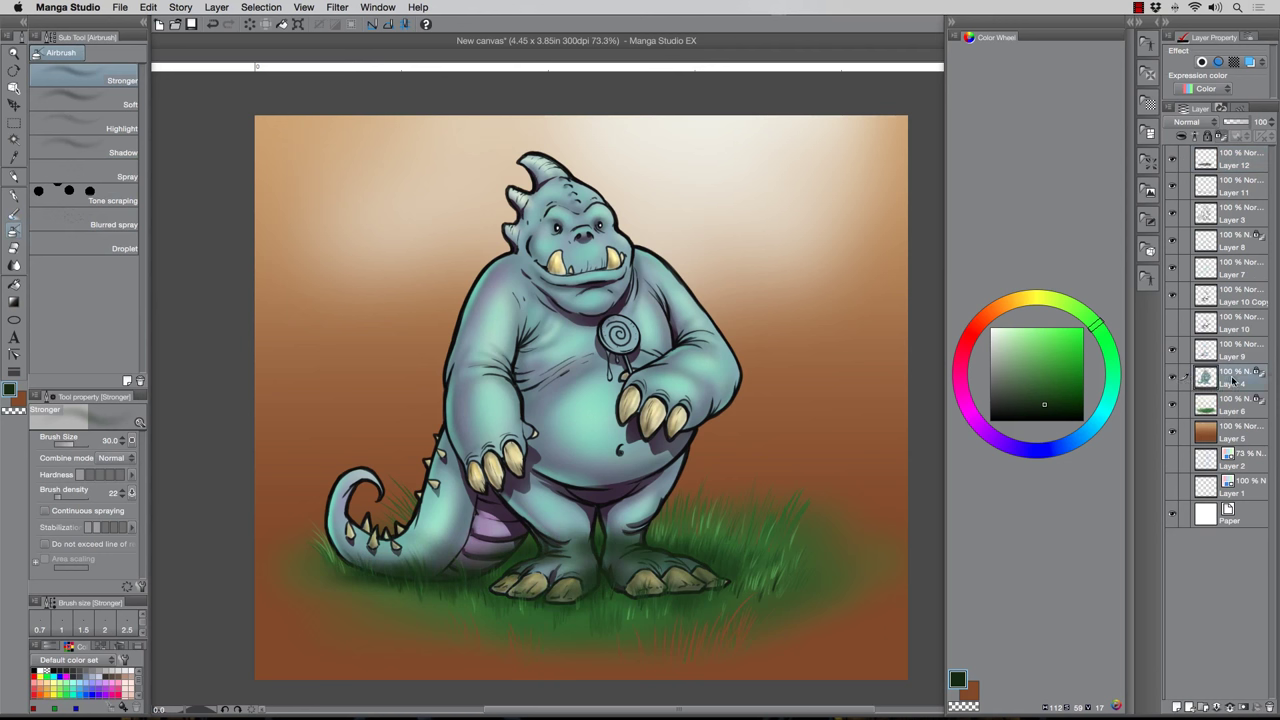
pyautogui.moveTo(1155, 531)
pyautogui.click(1053, 537)
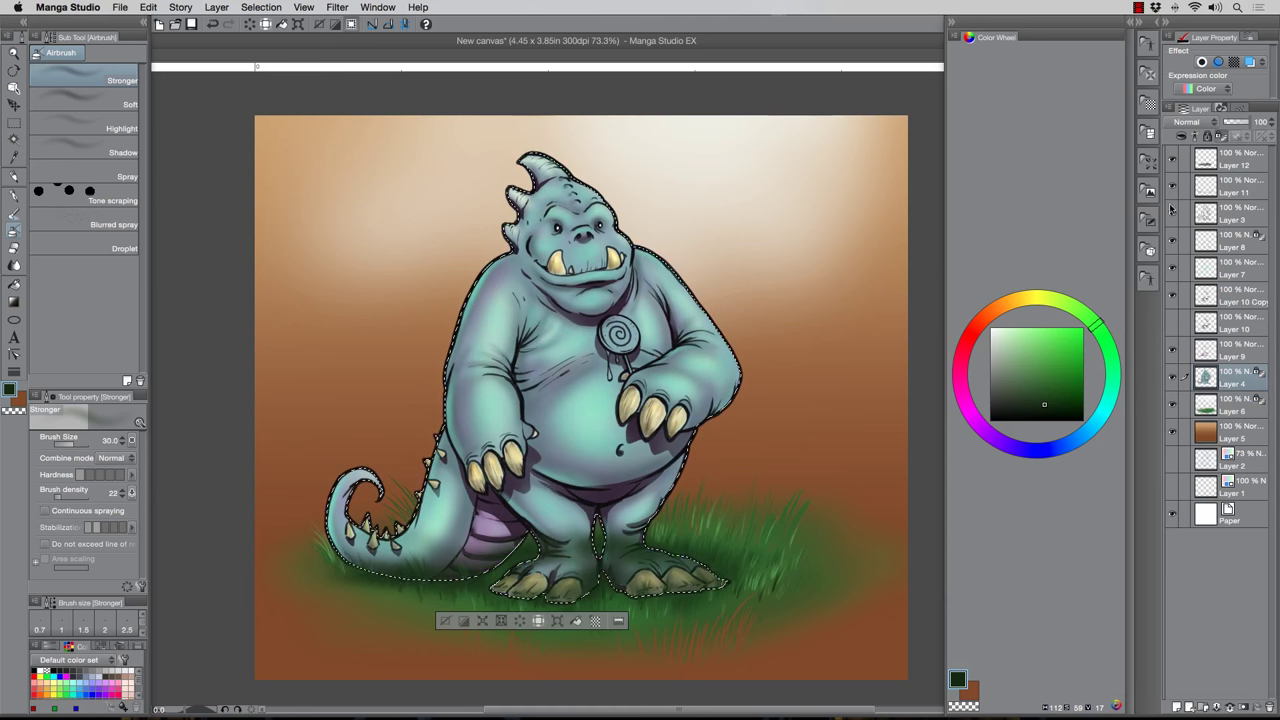
pyautogui.click(1236, 166)
pyautogui.press('super+d')
# Set Layer 12 to Overlay blending at 80% opacity
pyautogui.click(1193, 122)
pyautogui.click(1205, 251)
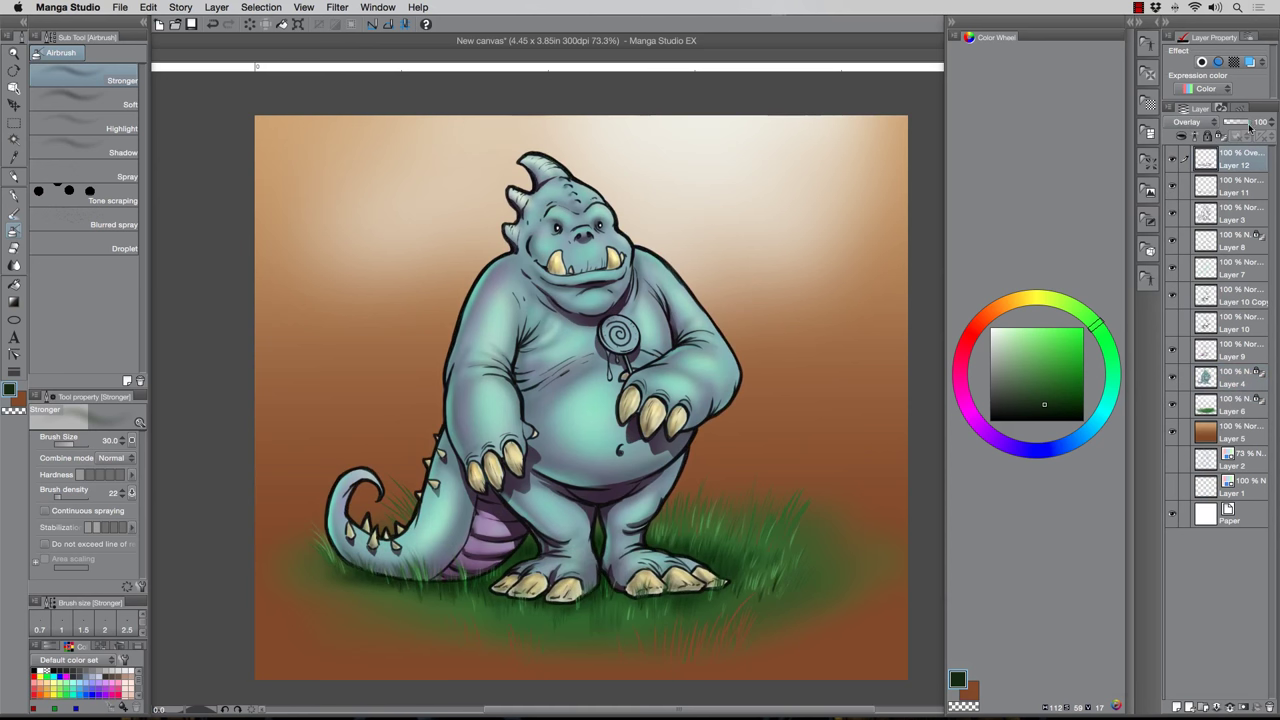
pyautogui.click(1244, 122)
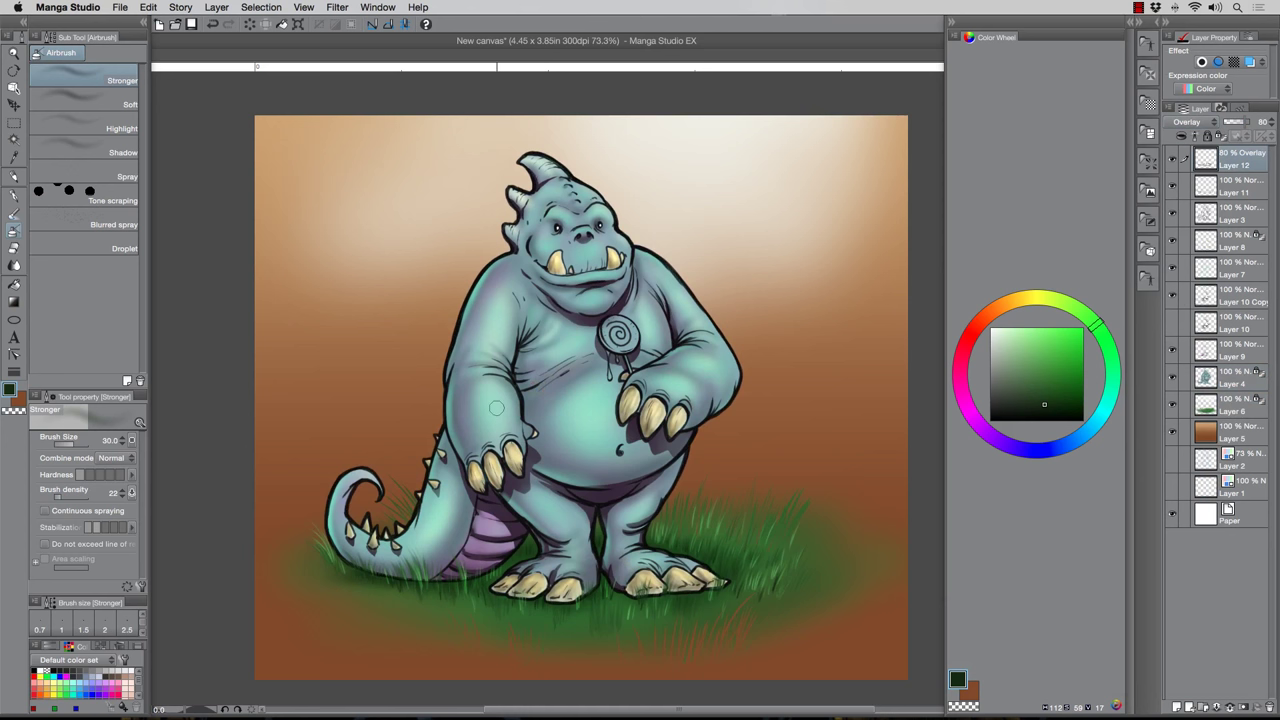
# Create a layer directly below Layer 3 and fill the lollipop's candy with pink using a larger Darker pencil
pyautogui.click(1222, 216)
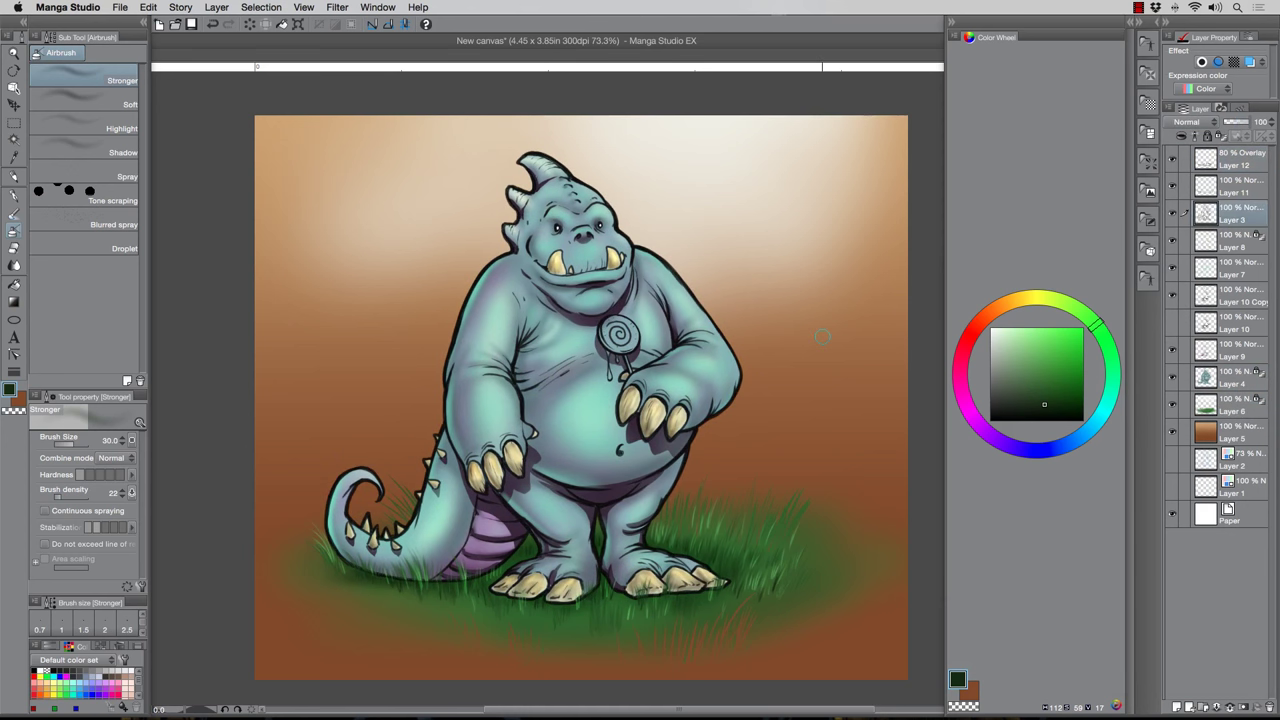
pyautogui.click(1233, 236)
pyautogui.click(1176, 707)
pyautogui.click(14, 178)
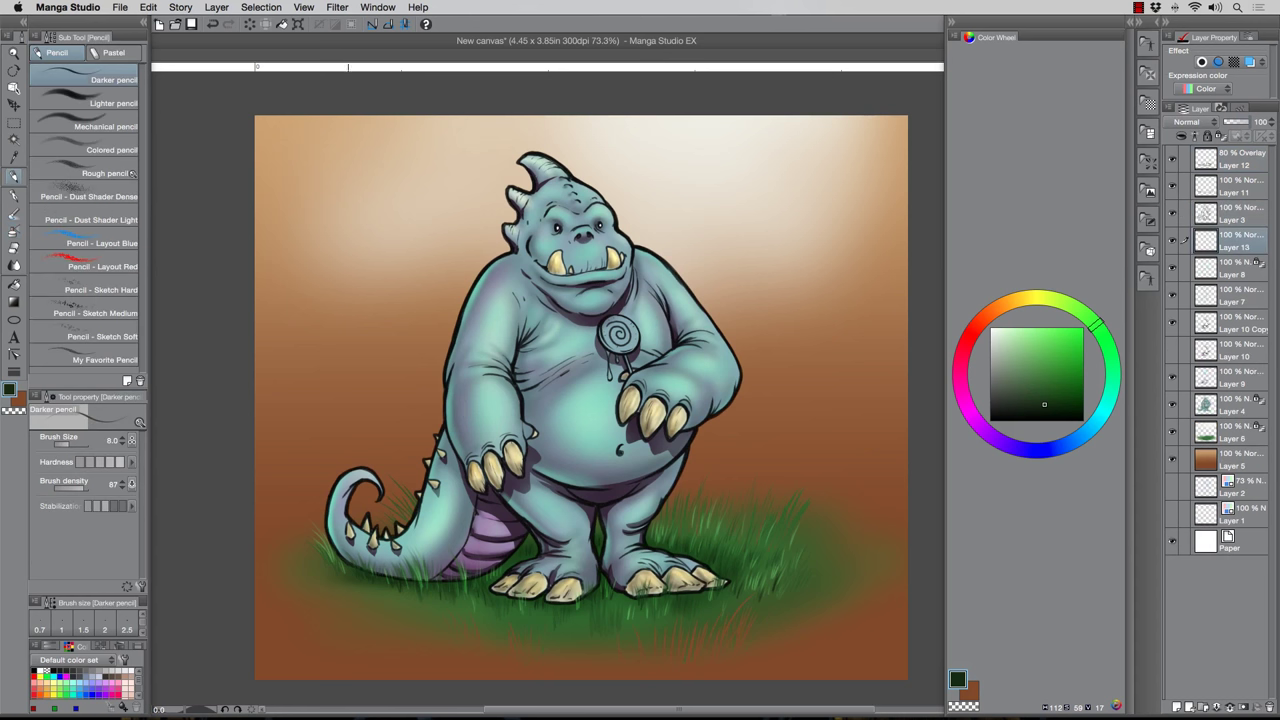
pyautogui.click(989, 314)
pyautogui.click(1038, 337)
pyautogui.click(960, 360)
pyautogui.click(1029, 332)
pyautogui.press(']')
pyautogui.press(']')
pyautogui.press(']')
pyautogui.press(']')
pyautogui.moveTo(613, 328)
pyautogui.mouseDown()
pyautogui.moveTo(634, 330)
pyautogui.moveTo(611, 338)
pyautogui.moveTo(633, 345)
pyautogui.moveTo(605, 342)
pyautogui.mouseUp()
# Colour the lollipop's stick and drips near-white with a smaller Darker pencil
pyautogui.press('[')
pyautogui.press('[')
pyautogui.click(996, 329)
pyautogui.press('[')
pyautogui.press('[')
pyautogui.press('[')
pyautogui.press('[')
# Lock Layer 13's transparent pixels and shade the lollipop dark pink with the Stronger airbrush, then choose the Highlight airbrush
pyautogui.click(1221, 136)
pyautogui.click(1062, 375)
pyautogui.press('b')
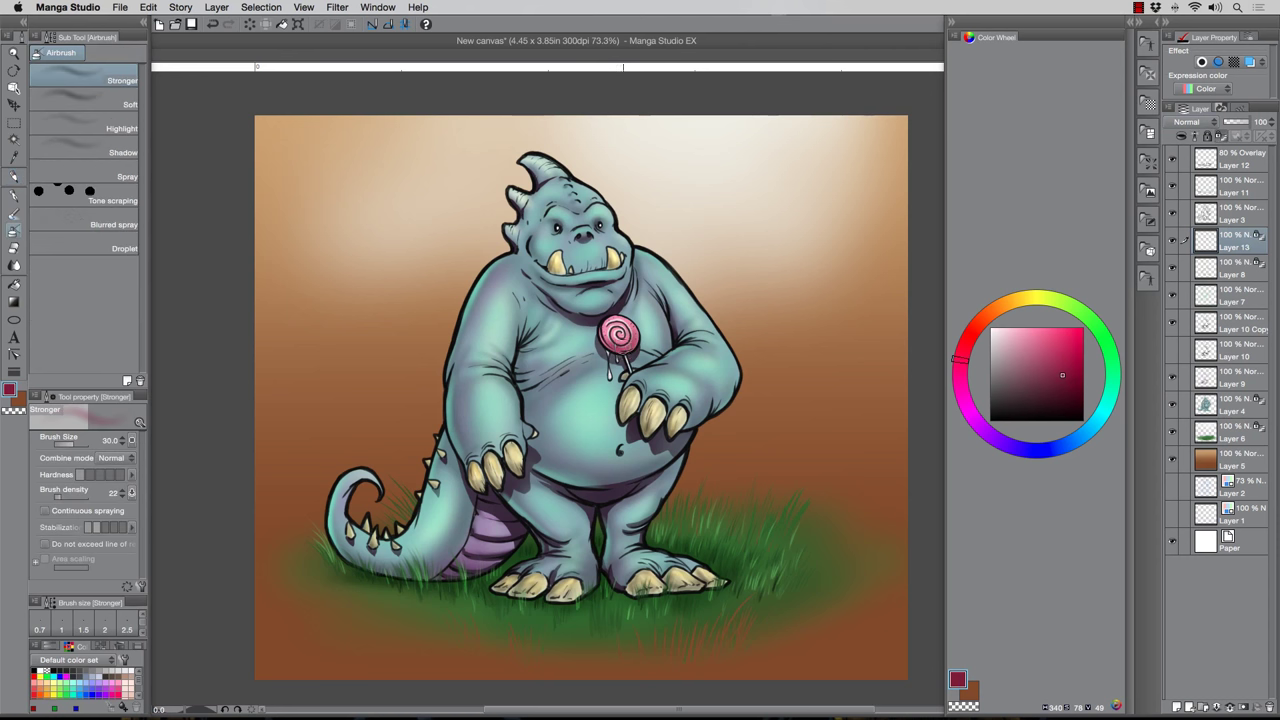
pyautogui.click(42, 120)
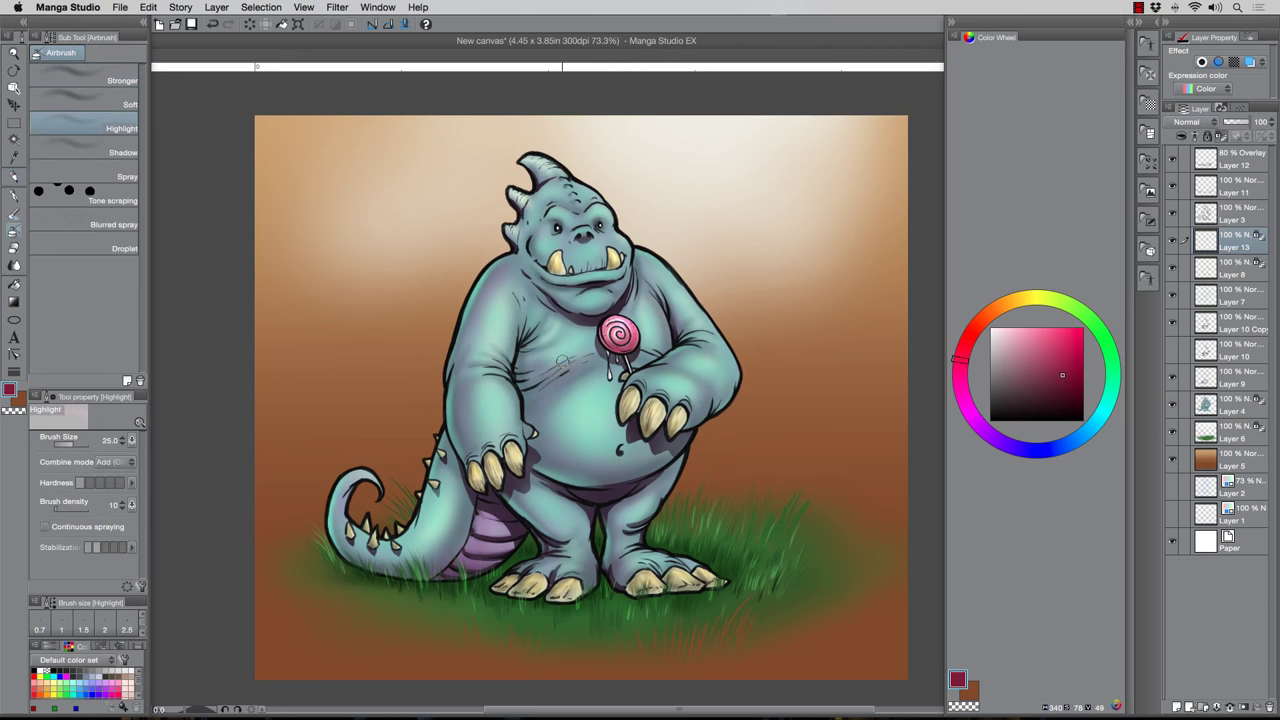
# Create a layer above Layer 11 and draw white glossy highlights on the lip and belly with the Darker pencil
pyautogui.click(1238, 187)
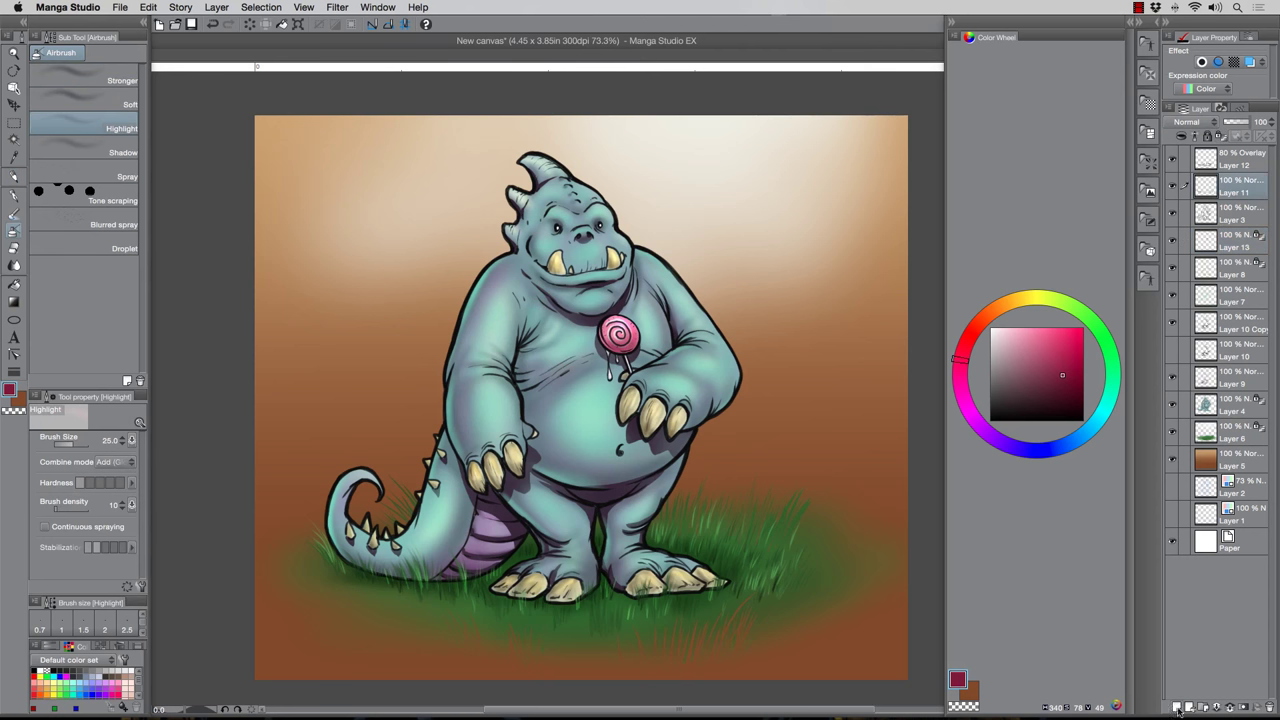
pyautogui.click(1177, 707)
pyautogui.click(14, 176)
pyautogui.click(991, 328)
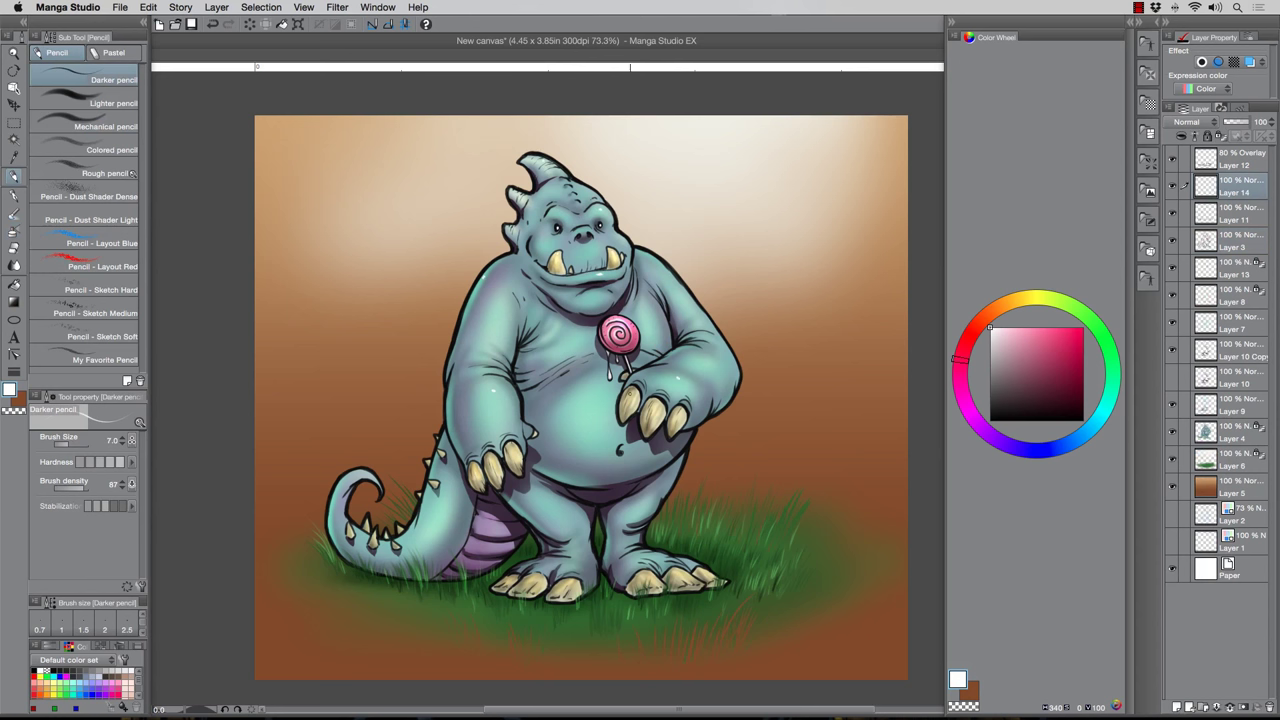
pyautogui.press(']')
pyautogui.press(']')
pyautogui.press(']')
pyautogui.moveTo(588, 411); pyautogui.dragTo(583, 417)
# Add small white highlights to the tail with a smaller pencil, and switch to the Blend brush to soften them
pyautogui.press('[')
pyautogui.press('[')
pyautogui.moveTo(437, 517); pyautogui.dragTo(433, 523)
pyautogui.press('j')
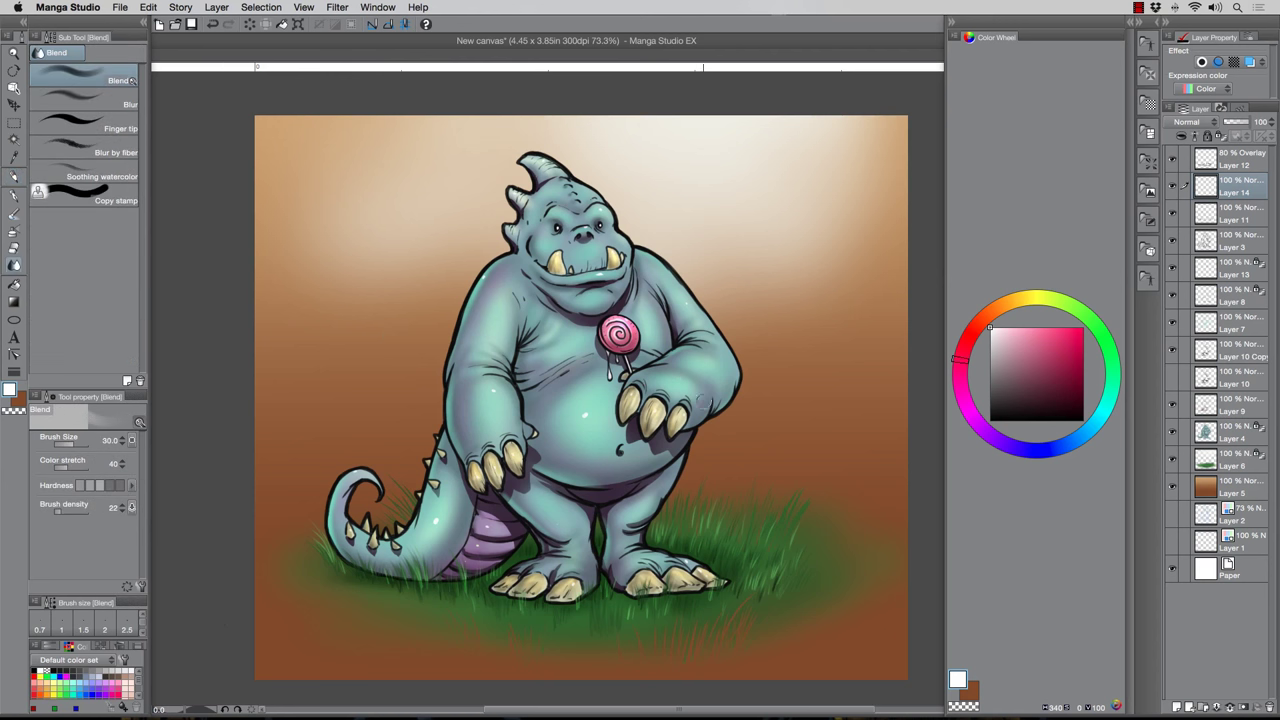
# Create a layer above Layer 5 and sketch the nearest mushroom's cap and stem in black with the Darker pencil
pyautogui.click(1222, 491)
pyautogui.click(1177, 707)
pyautogui.click(13, 124)
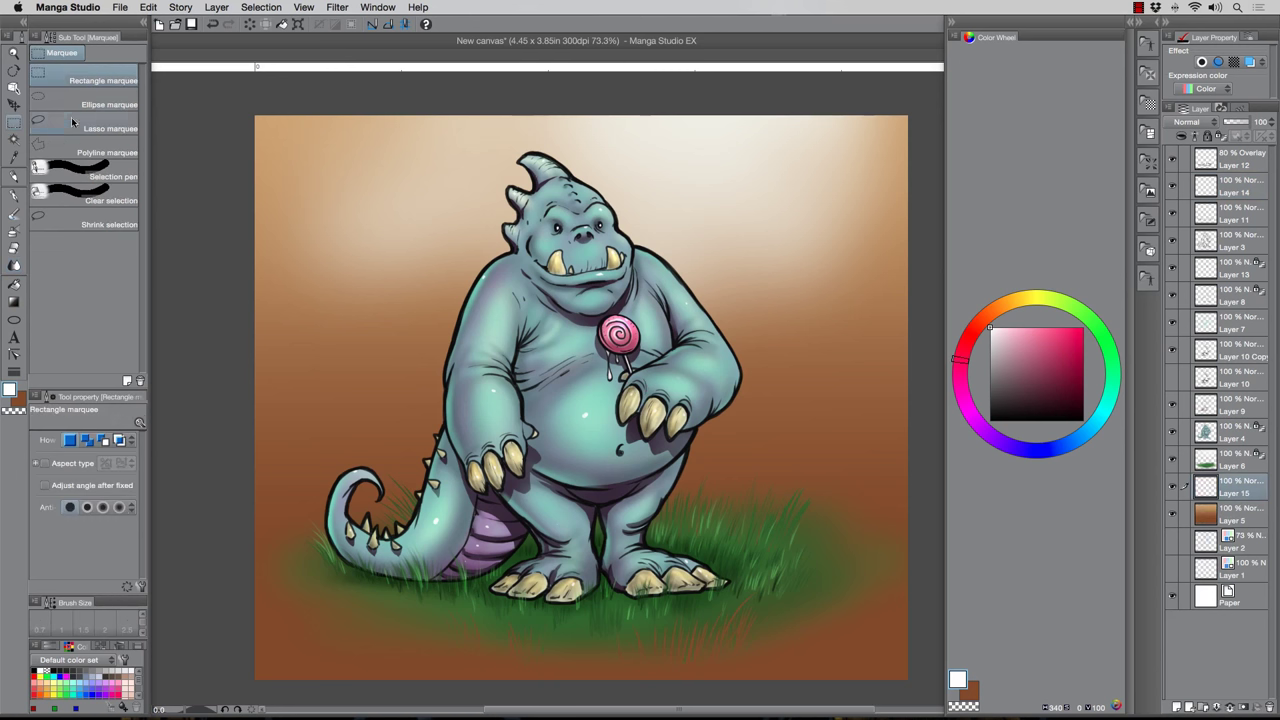
pyautogui.click(78, 123)
pyautogui.press('p')
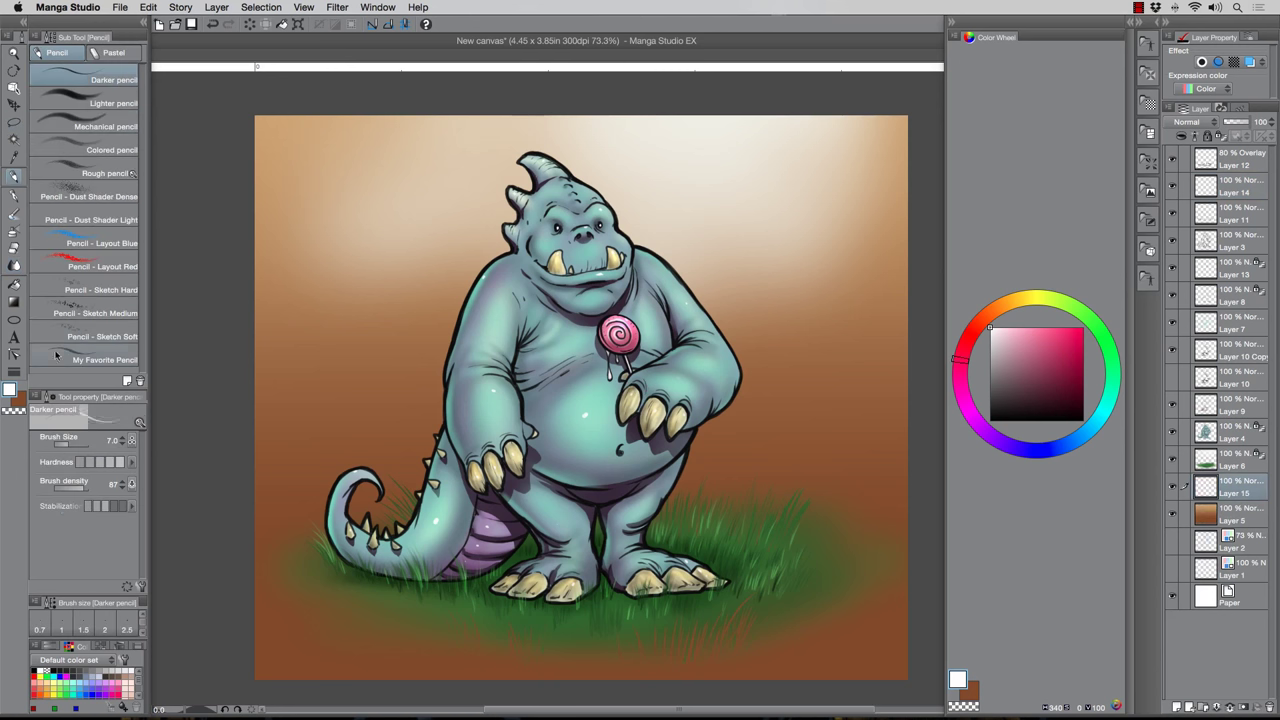
pyautogui.moveTo(746, 355)
pyautogui.mouseDown()
pyautogui.moveTo(795, 348)
pyautogui.moveTo(826, 432)
pyautogui.mouseUp()
pyautogui.moveTo(734, 400)
pyautogui.mouseDown()
pyautogui.moveTo(795, 434)
pyautogui.moveTo(730, 404)
pyautogui.moveTo(725, 462)
pyautogui.mouseUp()
pyautogui.moveTo(786, 432); pyautogui.dragTo(780, 474)
pyautogui.moveTo(730, 448); pyautogui.dragTo(706, 460)
# Sketch the cap's spots and underside, and add grass at the base of the nearest mushroom's stem
pyautogui.moveTo(734, 404)
pyautogui.mouseDown()
pyautogui.moveTo(752, 414)
pyautogui.moveTo(764, 374)
pyautogui.mouseUp()
pyautogui.moveTo(756, 404); pyautogui.dragTo(778, 406)
pyautogui.moveTo(807, 367); pyautogui.dragTo(823, 394)
pyautogui.moveTo(779, 432); pyautogui.dragTo(775, 458)
pyautogui.moveTo(772, 461); pyautogui.dragTo(768, 472)
pyautogui.moveTo(764, 470); pyautogui.dragTo(756, 464)
# Sketch a sloping ground line and a second, taller mushroom behind the first one
pyautogui.moveTo(906, 392); pyautogui.dragTo(840, 440)
pyautogui.moveTo(790, 332)
pyautogui.mouseDown()
pyautogui.moveTo(834, 281)
pyautogui.moveTo(896, 318)
pyautogui.mouseUp()
pyautogui.moveTo(898, 320)
pyautogui.mouseDown()
pyautogui.moveTo(840, 348)
pyautogui.moveTo(866, 370)
pyautogui.mouseUp()
pyautogui.moveTo(790, 326); pyautogui.dragTo(780, 348)
pyautogui.moveTo(862, 358); pyautogui.dragTo(886, 398)
pyautogui.moveTo(840, 372); pyautogui.dragTo(830, 410)
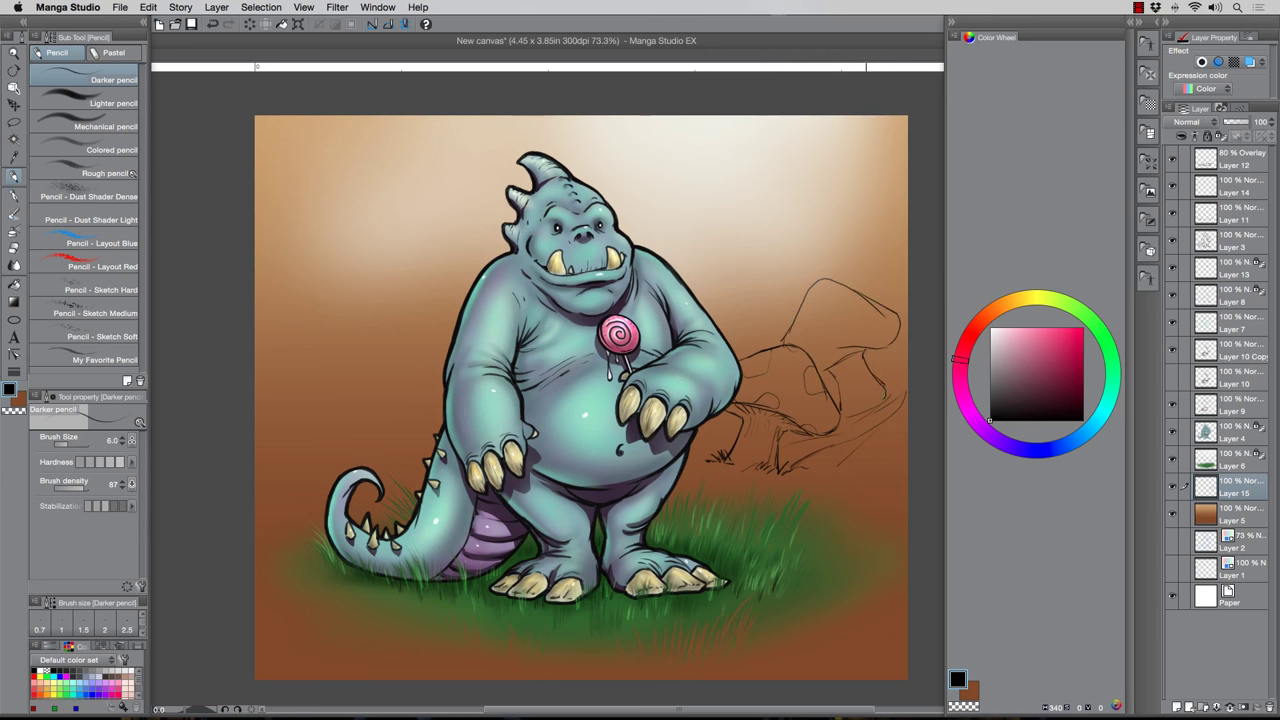
# Add grass, cap spots and stem detail to the taller mushroom, plus ground strokes beneath it
pyautogui.moveTo(886, 376); pyautogui.dragTo(898, 394)
pyautogui.moveTo(814, 312); pyautogui.dragTo(796, 348)
pyautogui.moveTo(868, 384); pyautogui.dragTo(858, 406)
pyautogui.moveTo(886, 448); pyautogui.dragTo(834, 467)
# Sketch rocky ridge lines rising behind the mushrooms
pyautogui.moveTo(906, 266)
pyautogui.mouseDown()
pyautogui.moveTo(856, 290)
pyautogui.moveTo(844, 282)
pyautogui.mouseUp()
pyautogui.moveTo(906, 236); pyautogui.dragTo(884, 254)
pyautogui.moveTo(788, 324); pyautogui.dragTo(746, 348)
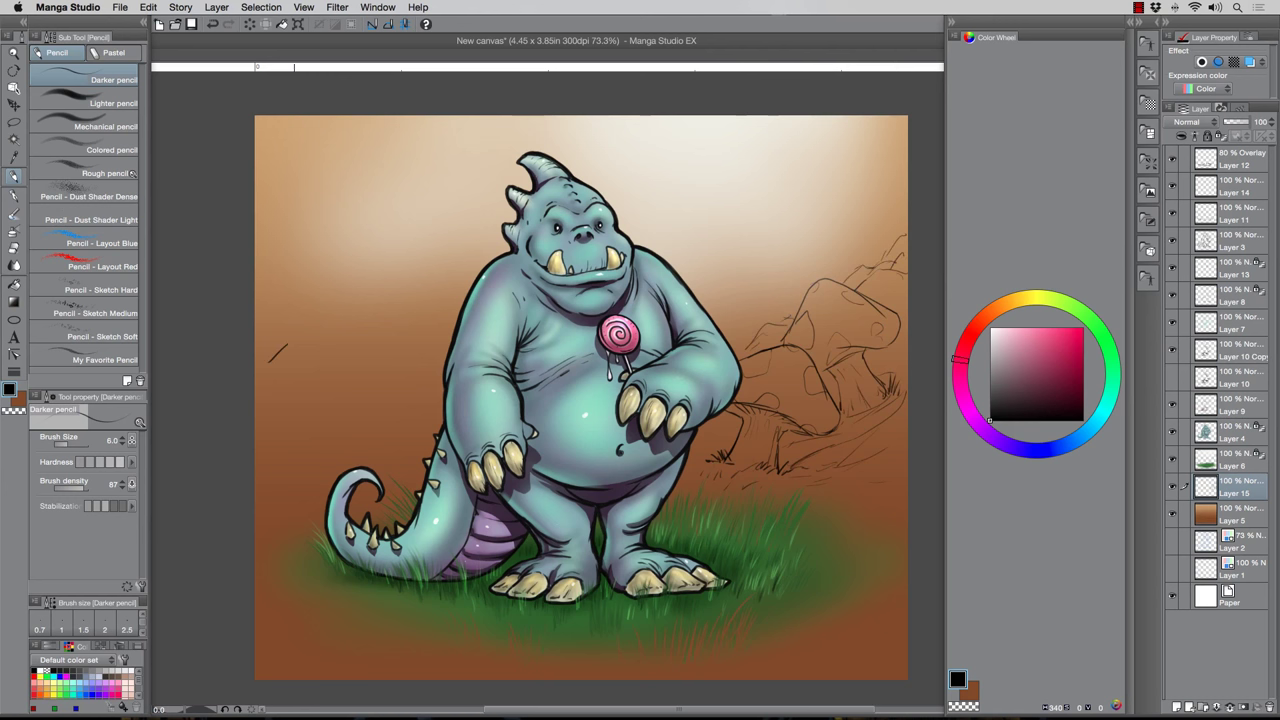
# Sketch mountain peaks and a steep descending slope in the background behind the monster's tail side
pyautogui.moveTo(294, 338)
pyautogui.mouseDown()
pyautogui.moveTo(329, 300)
pyautogui.moveTo(424, 397)
pyautogui.mouseUp()
pyautogui.moveTo(366, 338); pyautogui.dragTo(439, 382)
pyautogui.moveTo(386, 344); pyautogui.dragTo(440, 358)
pyautogui.moveTo(357, 327); pyautogui.dragTo(438, 312)
pyautogui.moveTo(434, 304); pyautogui.dragTo(456, 324)
pyautogui.moveTo(354, 326); pyautogui.dragTo(394, 292)
pyautogui.moveTo(366, 309); pyautogui.dragTo(282, 240)
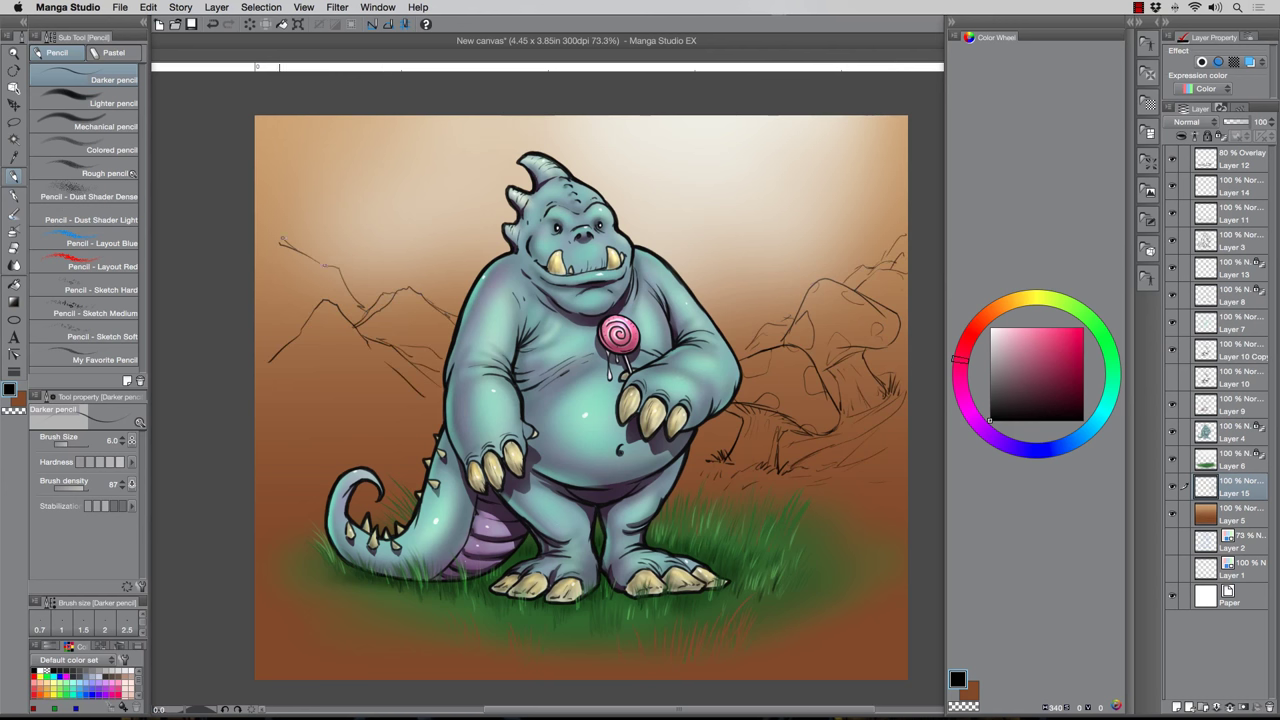
pyautogui.moveTo(256, 194); pyautogui.dragTo(388, 300)
# Sketch loose ground contour strokes above and beside the curled tail
pyautogui.moveTo(364, 386); pyautogui.dragTo(350, 410)
pyautogui.moveTo(392, 444); pyautogui.dragTo(358, 458)
pyautogui.moveTo(330, 436); pyautogui.dragTo(292, 490)
pyautogui.moveTo(314, 476); pyautogui.dragTo(304, 500)
# Draw a first short sky stroke and move Layer 15 up between Layer 14 and Layer 11
pyautogui.moveTo(690, 117); pyautogui.dragTo(662, 168)
pyautogui.moveTo(1240, 487); pyautogui.dragTo(1240, 201)
# Try a long, jagged cloud outline across the sky beside the monster's head
pyautogui.moveTo(690, 117); pyautogui.dragTo(663, 168)
pyautogui.moveTo(563, 117); pyautogui.dragTo(673, 185)
pyautogui.moveTo(677, 126); pyautogui.dragTo(700, 104)
pyautogui.moveTo(661, 182)
pyautogui.mouseDown()
pyautogui.moveTo(693, 243)
pyautogui.moveTo(786, 172)
pyautogui.moveTo(906, 164)
pyautogui.mouseUp()
pyautogui.moveTo(564, 116); pyautogui.dragTo(620, 154)
pyautogui.moveTo(652, 172); pyautogui.dragTo(684, 196)
pyautogui.moveTo(678, 194); pyautogui.dragTo(696, 240)
pyautogui.moveTo(748, 190); pyautogui.dragTo(726, 236)
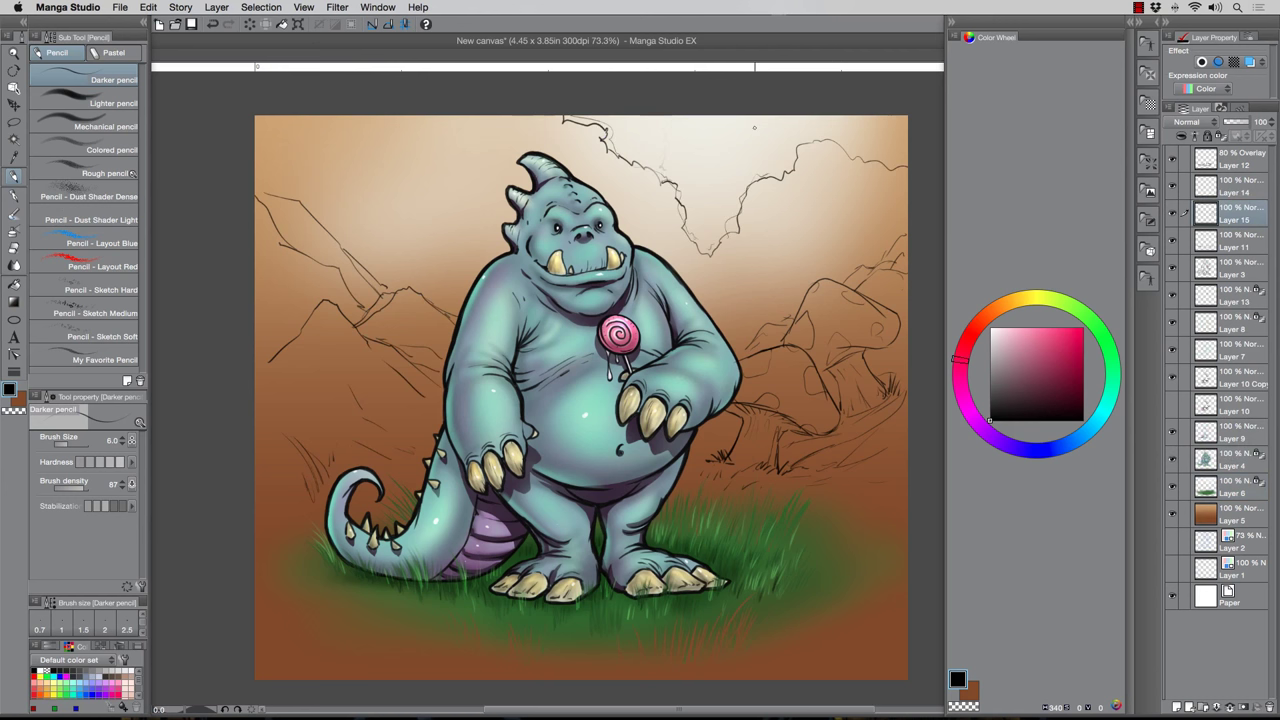
# Undo the jagged cloud strokes, delete the leftover piece with a lasso selection, and deselect
pyautogui.press('super+z')
pyautogui.press('super+z')
pyautogui.press('super+z')
pyautogui.press('super+z')
pyautogui.press('super+z')
pyautogui.press('super+z')
pyautogui.press('super+z')
pyautogui.press('super+z')
pyautogui.press('super+z')
pyautogui.press('super+y')
pyautogui.click(14, 122)
pyautogui.moveTo(668, 165)
pyautogui.mouseDown()
pyautogui.moveTo(689, 183)
pyautogui.moveTo(666, 172)
pyautogui.mouseUp()
pyautogui.press('Delete')
pyautogui.press('super+d')
# Sketch small puffy cloud outlines across the sky on both sides of the monster's head with the Darker pencil
pyautogui.click(14, 175)
pyautogui.moveTo(416, 117); pyautogui.dragTo(404, 161)
pyautogui.moveTo(441, 207); pyautogui.dragTo(500, 180)
pyautogui.moveTo(611, 152); pyautogui.dragTo(632, 150)
pyautogui.moveTo(664, 169)
pyautogui.mouseDown()
pyautogui.moveTo(682, 220)
pyautogui.moveTo(720, 171)
pyautogui.mouseUp()
pyautogui.moveTo(822, 213); pyautogui.dragTo(906, 210)
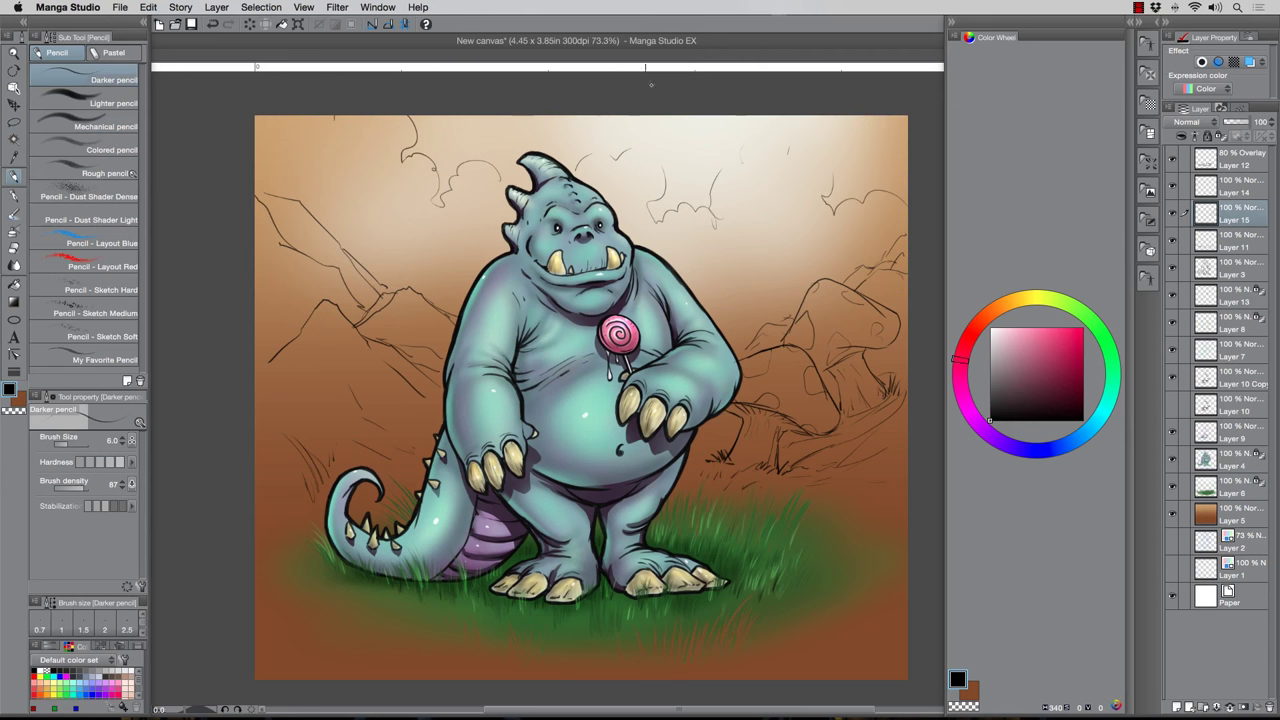
# Sketch further puffy cloud outlines low in the sky on both sides of the monster's shoulders
pyautogui.moveTo(427, 267); pyautogui.dragTo(479, 263)
pyautogui.moveTo(693, 292); pyautogui.dragTo(852, 236)
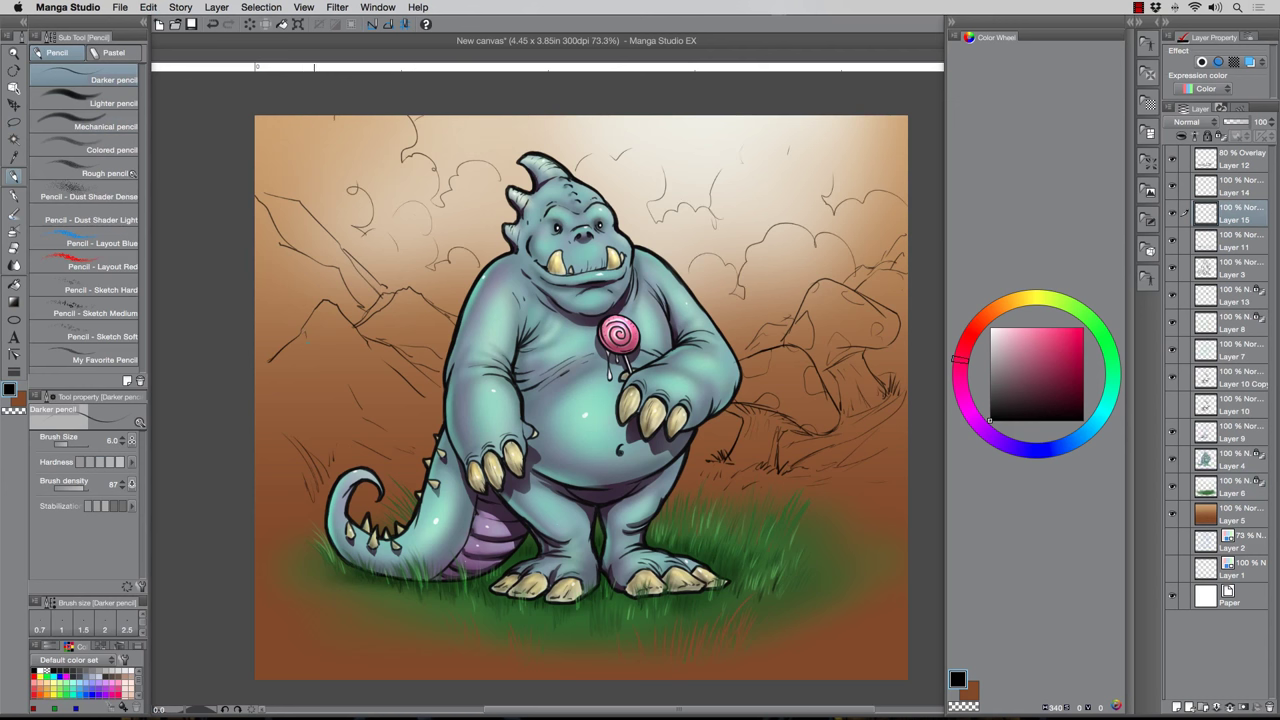
# Sketch crease lines down the mountains and loose contour strokes across the foreground ground with the Darker pencil
pyautogui.moveTo(413, 309); pyautogui.dragTo(423, 339)
pyautogui.moveTo(307, 281); pyautogui.dragTo(317, 301)
pyautogui.moveTo(293, 291); pyautogui.dragTo(303, 321)
pyautogui.moveTo(265, 247); pyautogui.dragTo(285, 261)
pyautogui.moveTo(284, 206); pyautogui.dragTo(341, 270)
pyautogui.moveTo(283, 221); pyautogui.dragTo(291, 241)
pyautogui.moveTo(371, 279); pyautogui.dragTo(385, 291)
pyautogui.moveTo(715, 335); pyautogui.dragTo(759, 313)
pyautogui.moveTo(279, 596); pyautogui.dragTo(384, 605)
pyautogui.moveTo(262, 630); pyautogui.dragTo(716, 660)
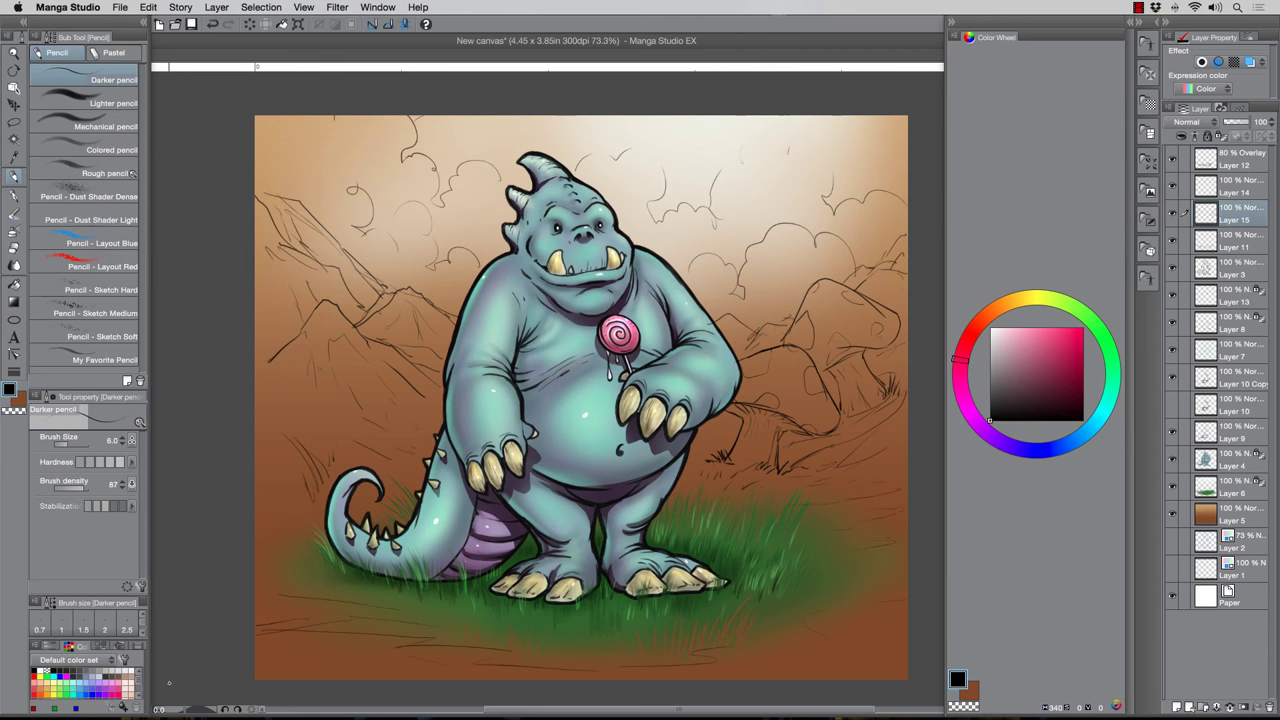
# Crop the canvas on all four sides around the monster to about 3.93 x 3.42 in
pyautogui.click(149, 8)
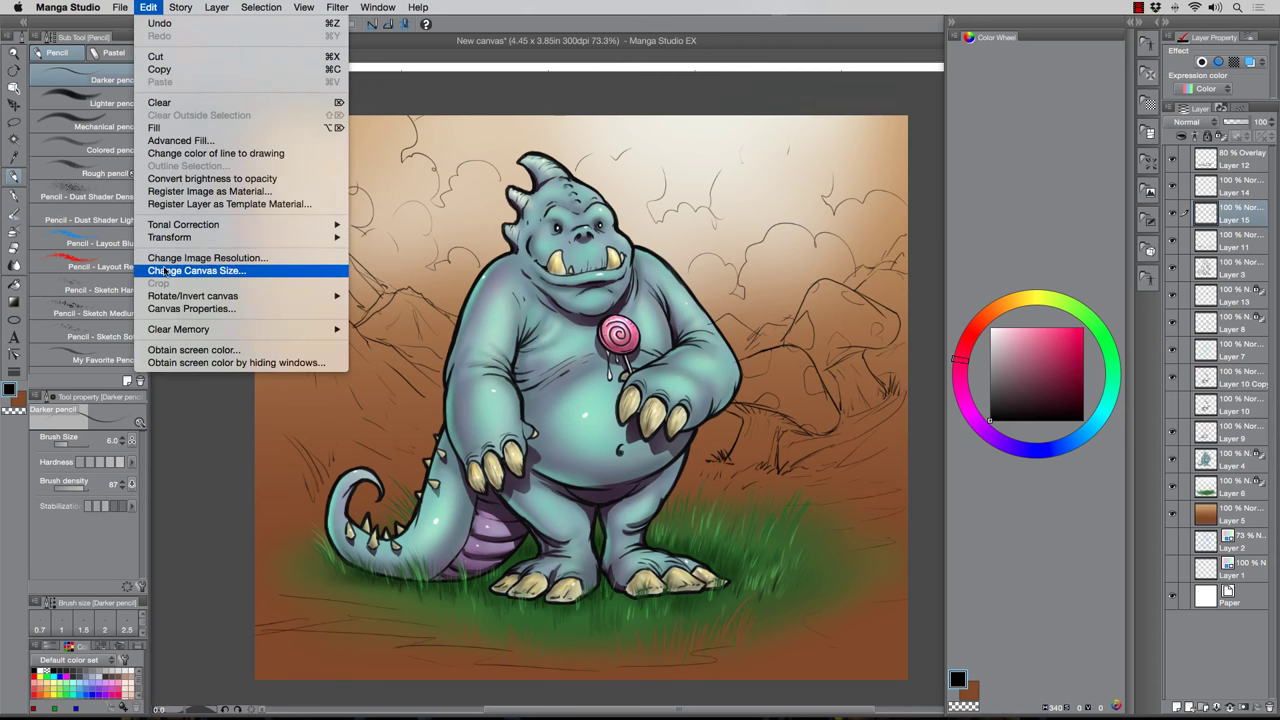
pyautogui.click(178, 272)
pyautogui.moveTo(255, 398); pyautogui.dragTo(301, 400)
pyautogui.moveTo(908, 398); pyautogui.dragTo(878, 398)
pyautogui.moveTo(589, 116); pyautogui.dragTo(589, 136)
pyautogui.moveTo(588, 681); pyautogui.dragTo(588, 639)
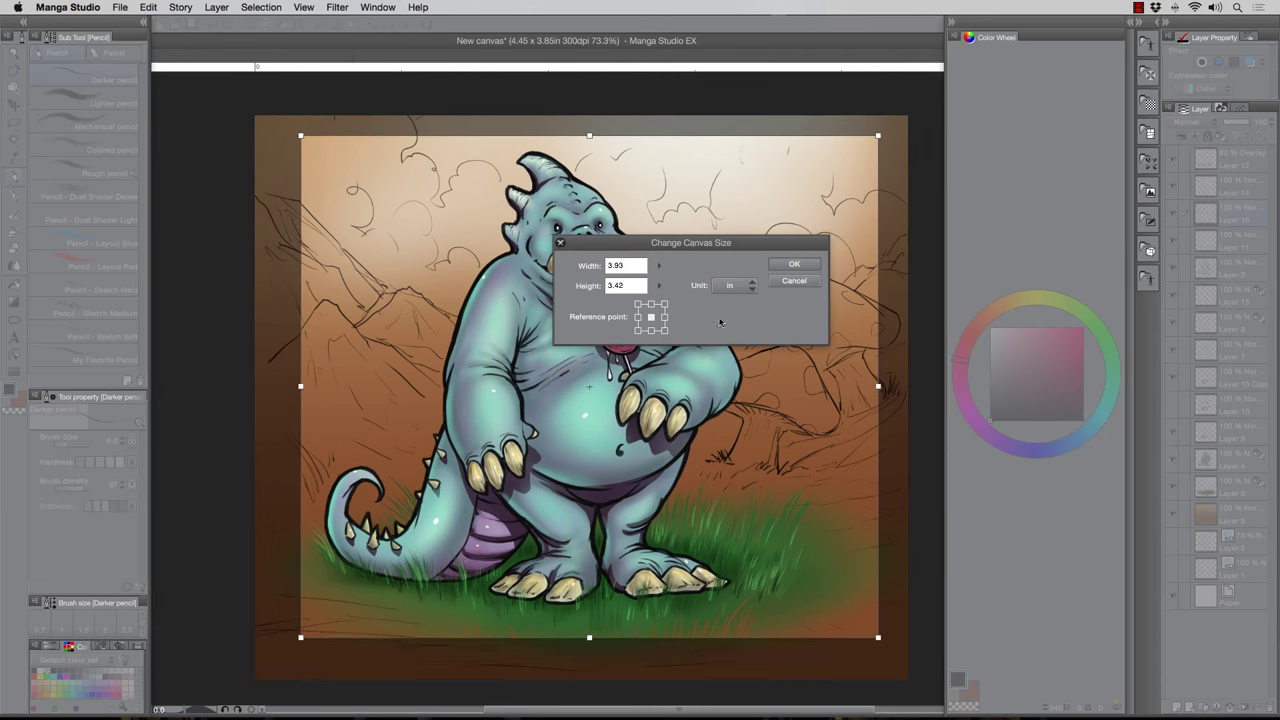
pyautogui.press('Return')
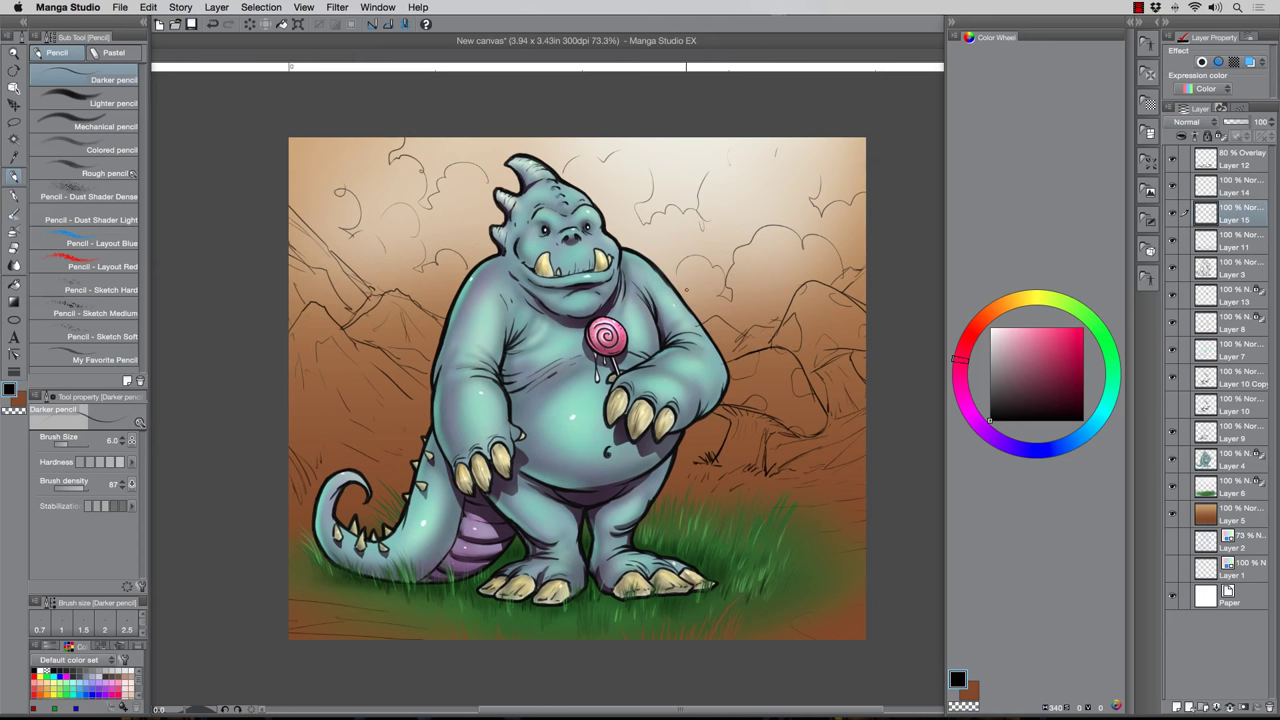
# Create a new layer above the brown background layer and spray soft white clouds across the sky with the Stronger airbrush
pyautogui.click(1234, 515)
pyautogui.click(1177, 707)
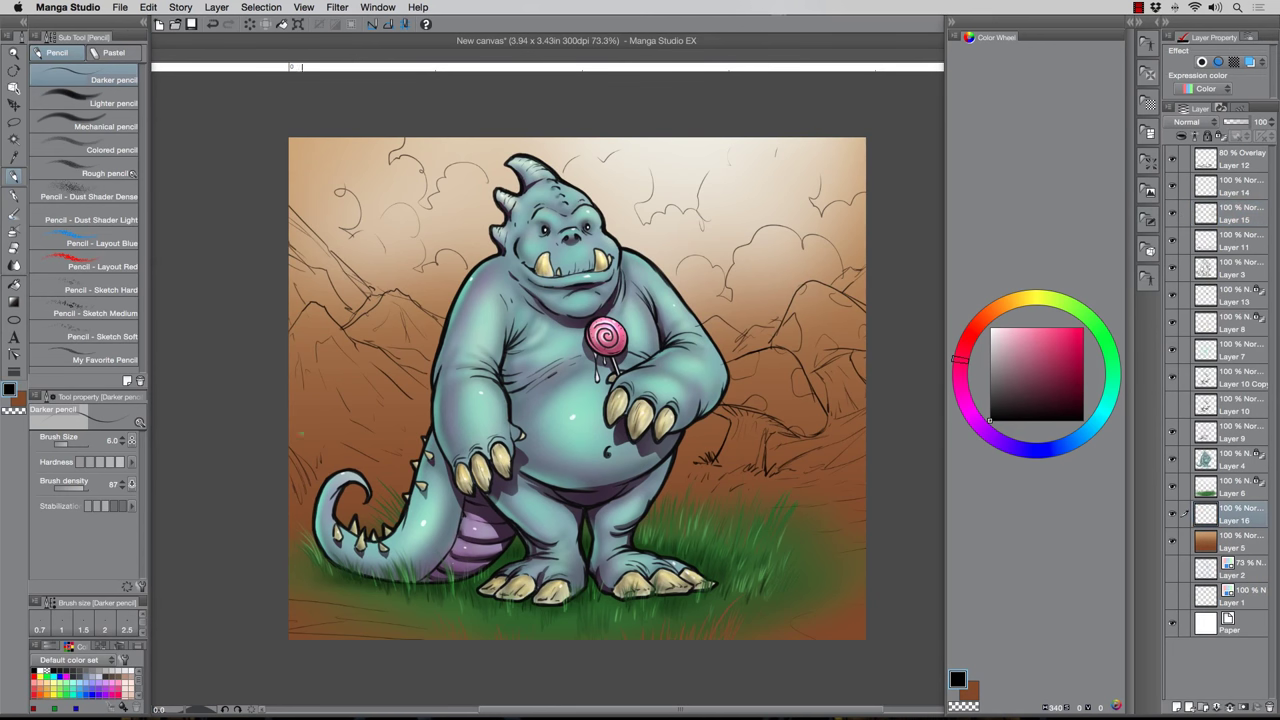
pyautogui.click(14, 231)
pyautogui.click(991, 332)
pyautogui.click(84, 76)
pyautogui.moveTo(326, 204)
pyautogui.mouseDown()
pyautogui.moveTo(362, 174)
pyautogui.moveTo(448, 222)
pyautogui.moveTo(392, 268)
pyautogui.mouseUp()
pyautogui.moveTo(352, 163); pyautogui.dragTo(312, 168)
pyautogui.moveTo(676, 244); pyautogui.dragTo(716, 286)
pyautogui.moveTo(730, 272)
pyautogui.mouseDown()
pyautogui.moveTo(806, 248)
pyautogui.moveTo(846, 160)
pyautogui.mouseUp()
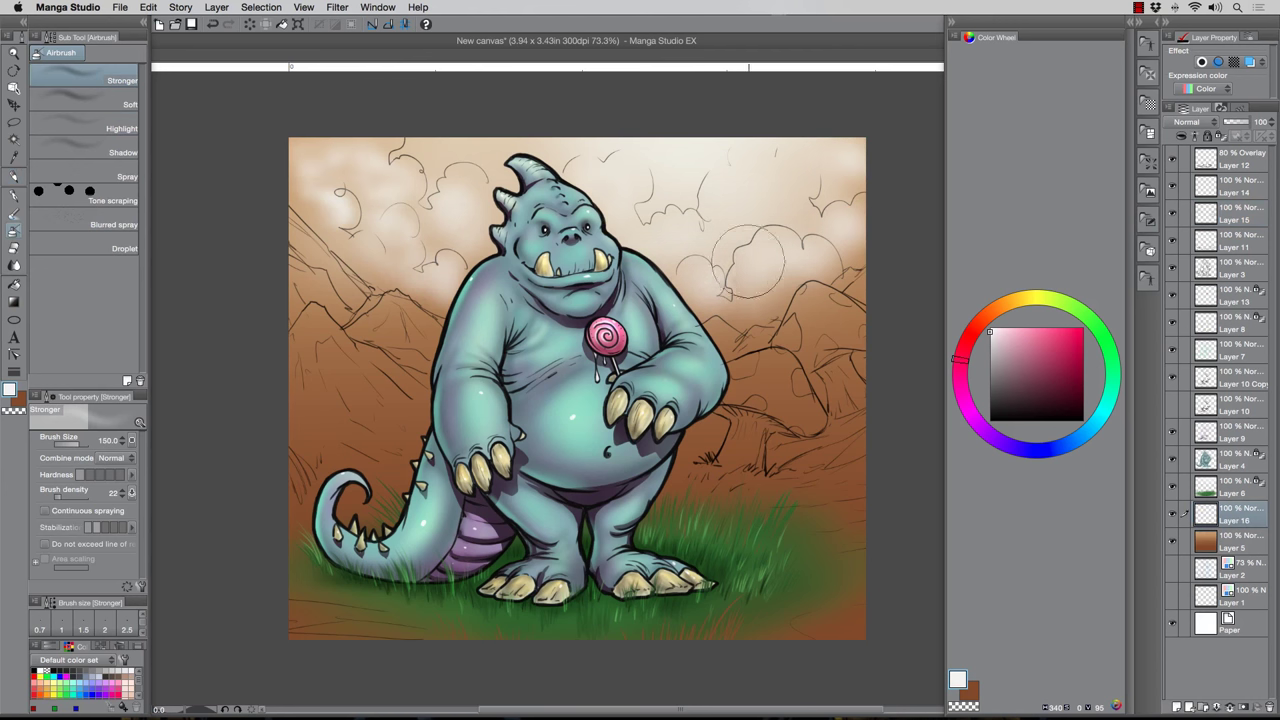
pyautogui.moveTo(782, 246); pyautogui.dragTo(716, 300)
pyautogui.moveTo(404, 242); pyautogui.dragTo(459, 204)
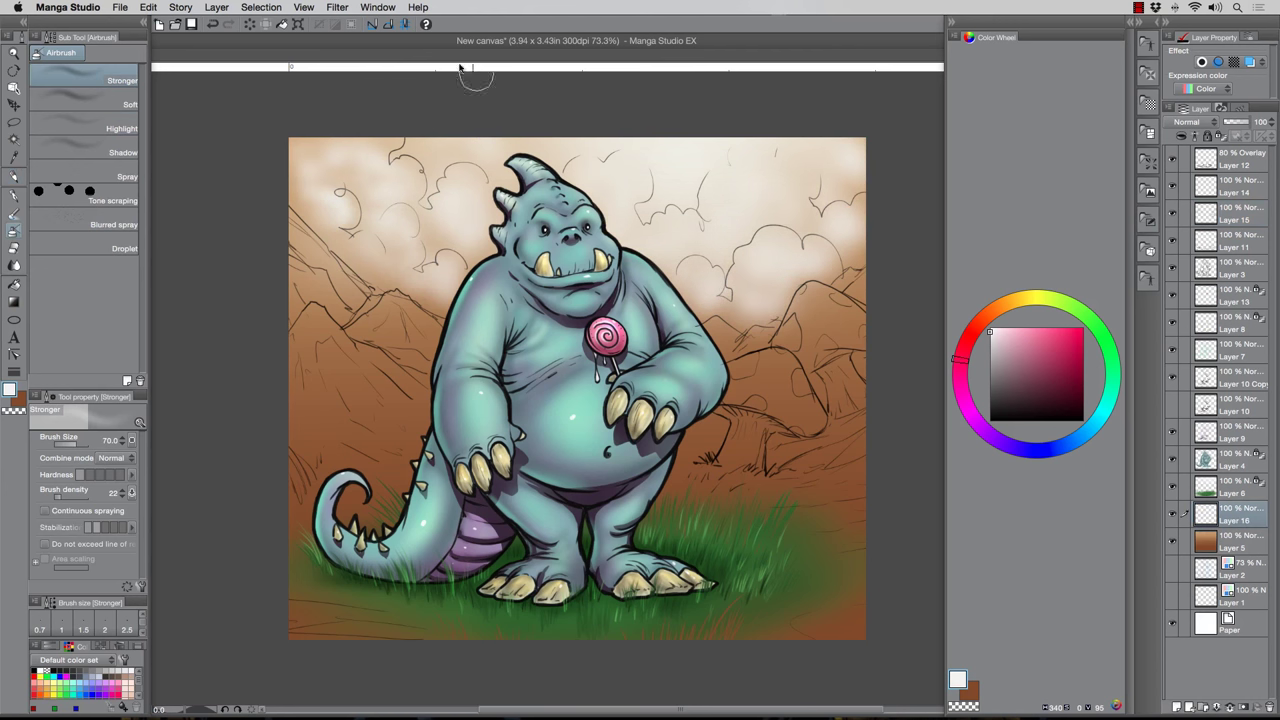
# Spray pale cyan-blue patches into the sky on both sides of the monster's head, using an airbrush size of around 100
pyautogui.click(1100, 424)
pyautogui.press('[')
pyautogui.click(1025, 348)
pyautogui.press(']')
pyautogui.press(']')
pyautogui.press(']')
pyautogui.press(']')
pyautogui.press(']')
pyautogui.press(']')
pyautogui.press(']')
pyautogui.moveTo(345, 190); pyautogui.dragTo(452, 218)
pyautogui.press('[')
pyautogui.press('[')
pyautogui.moveTo(761, 257); pyautogui.dragTo(800, 255)
pyautogui.moveTo(434, 138); pyautogui.dragTo(401, 261)
pyautogui.press('[')
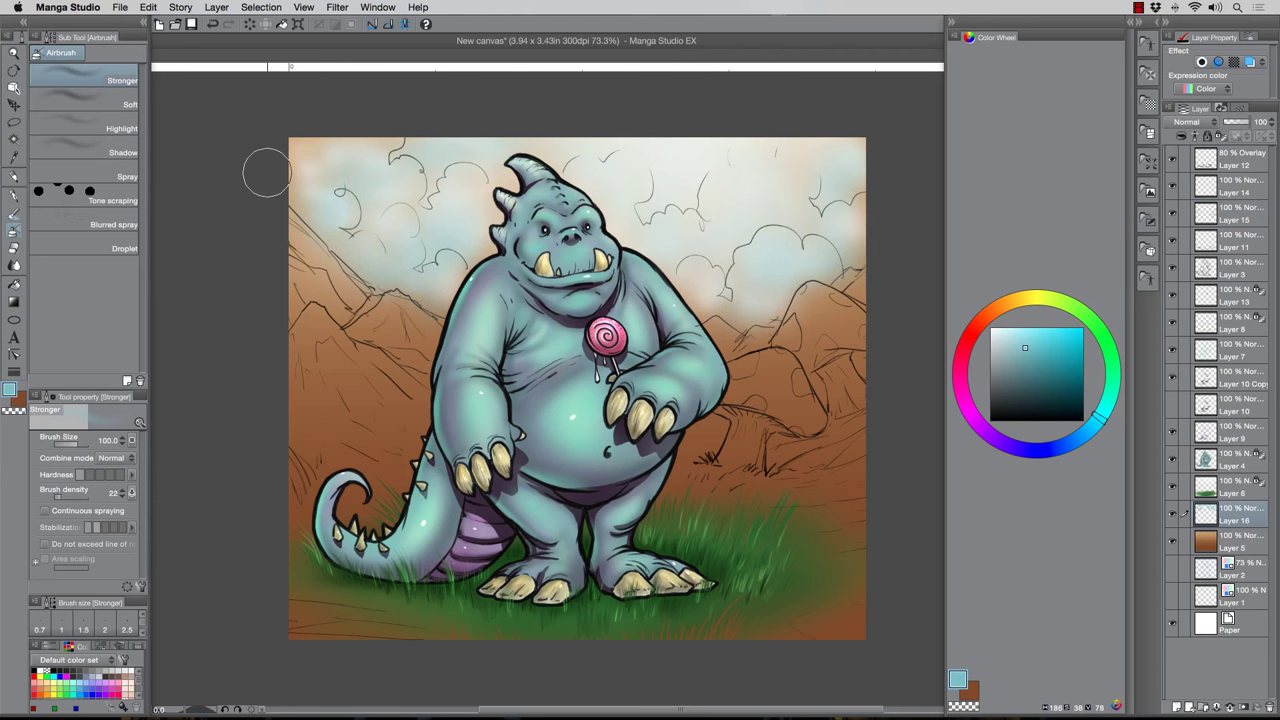
# Lasso the mountains and ground below the ridgeline and add a new layer for their colour
pyautogui.press('m')
pyautogui.moveTo(282, 200)
pyautogui.mouseDown()
pyautogui.moveTo(324, 242)
pyautogui.moveTo(446, 314)
pyautogui.moveTo(788, 325)
pyautogui.moveTo(222, 493)
pyautogui.moveTo(214, 300)
pyautogui.mouseUp()
pyautogui.press('super+shift+n')
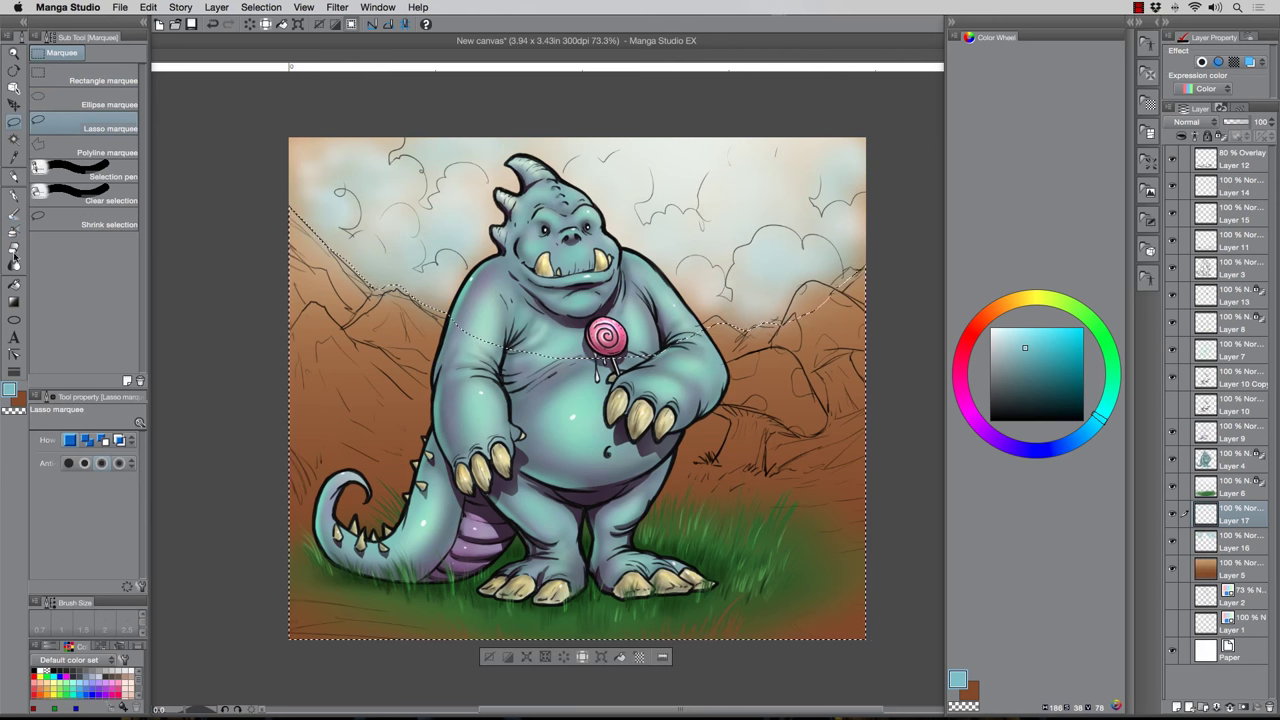
# Fill the selected mountain and ground area with pale peach (H 33, S 32, V 97)
pyautogui.click(14, 285)
pyautogui.moveTo(1014, 299); pyautogui.dragTo(1020, 331)
pyautogui.click(1020, 337)
pyautogui.click(392, 600)
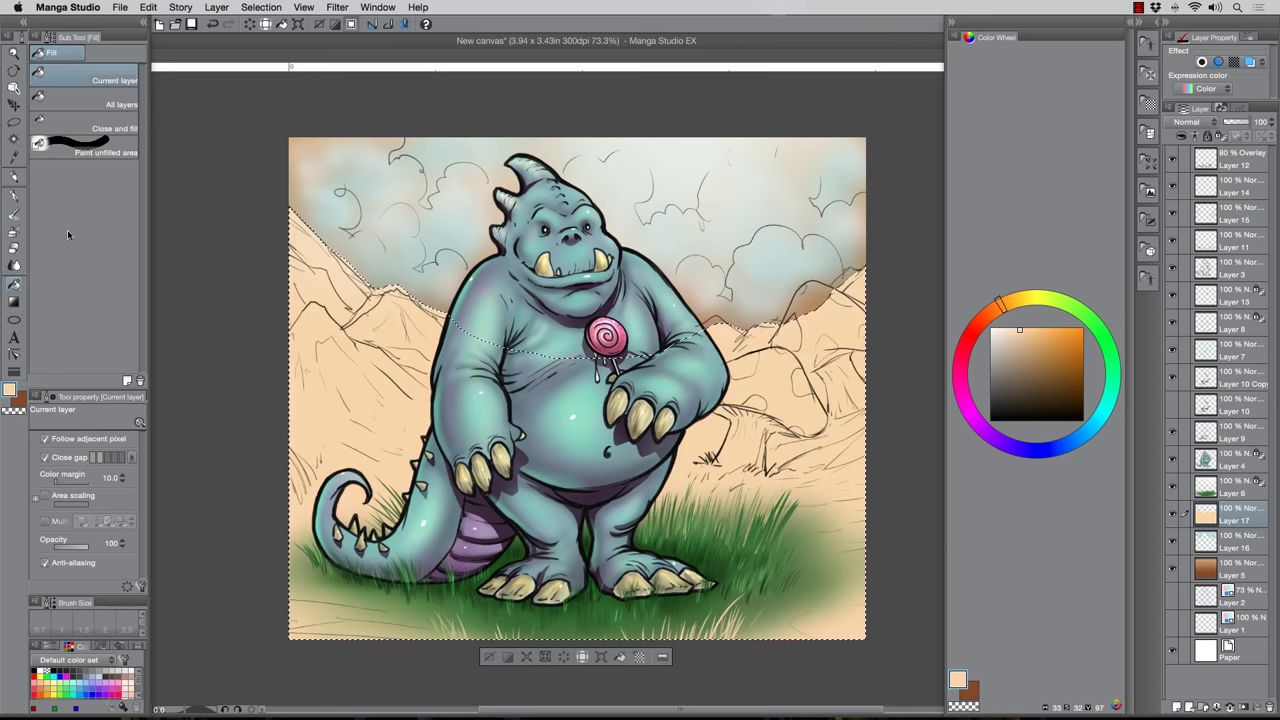
# Block in medium brown (H 33, S 45, V 61) over the mountains and ground with Smooth watercolor at sizes 30 to 40
pyautogui.click(14, 214)
pyautogui.click(1032, 363)
pyautogui.moveTo(304, 322)
pyautogui.mouseDown()
pyautogui.moveTo(327, 321)
pyautogui.moveTo(335, 385)
pyautogui.moveTo(307, 410)
pyautogui.moveTo(420, 440)
pyautogui.moveTo(402, 303)
pyautogui.moveTo(347, 304)
pyautogui.mouseUp()
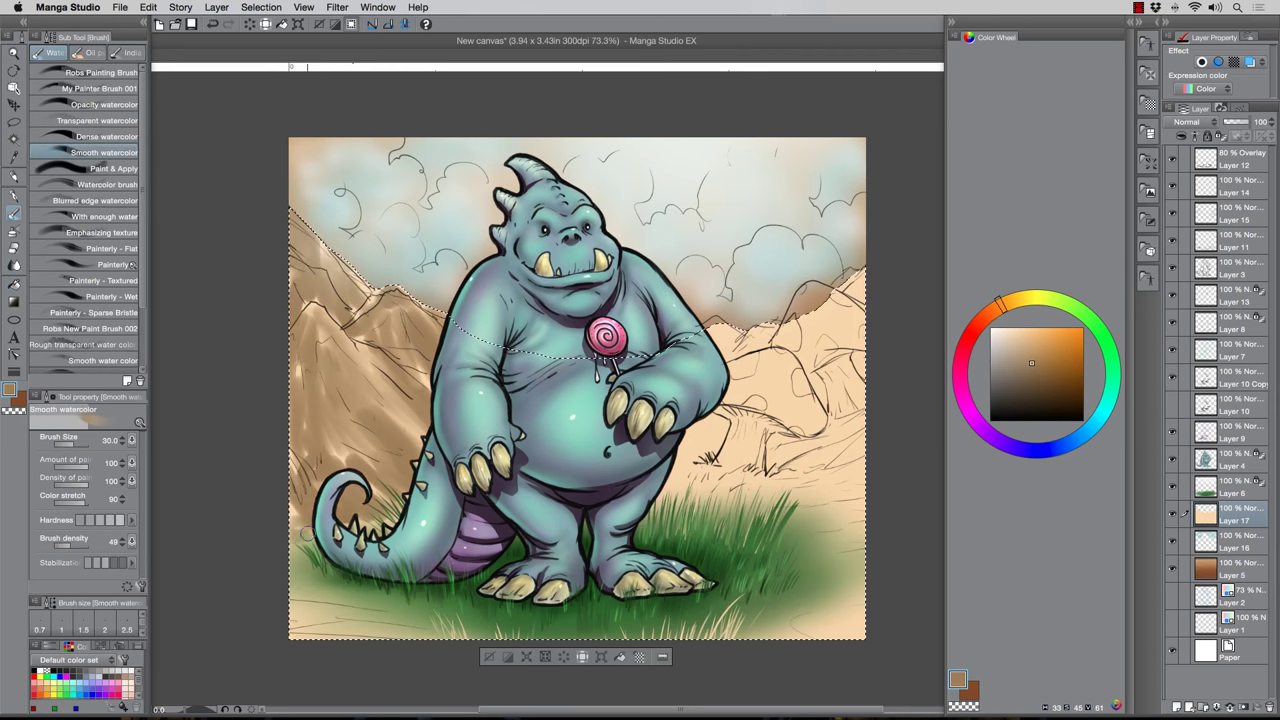
pyautogui.press(']')
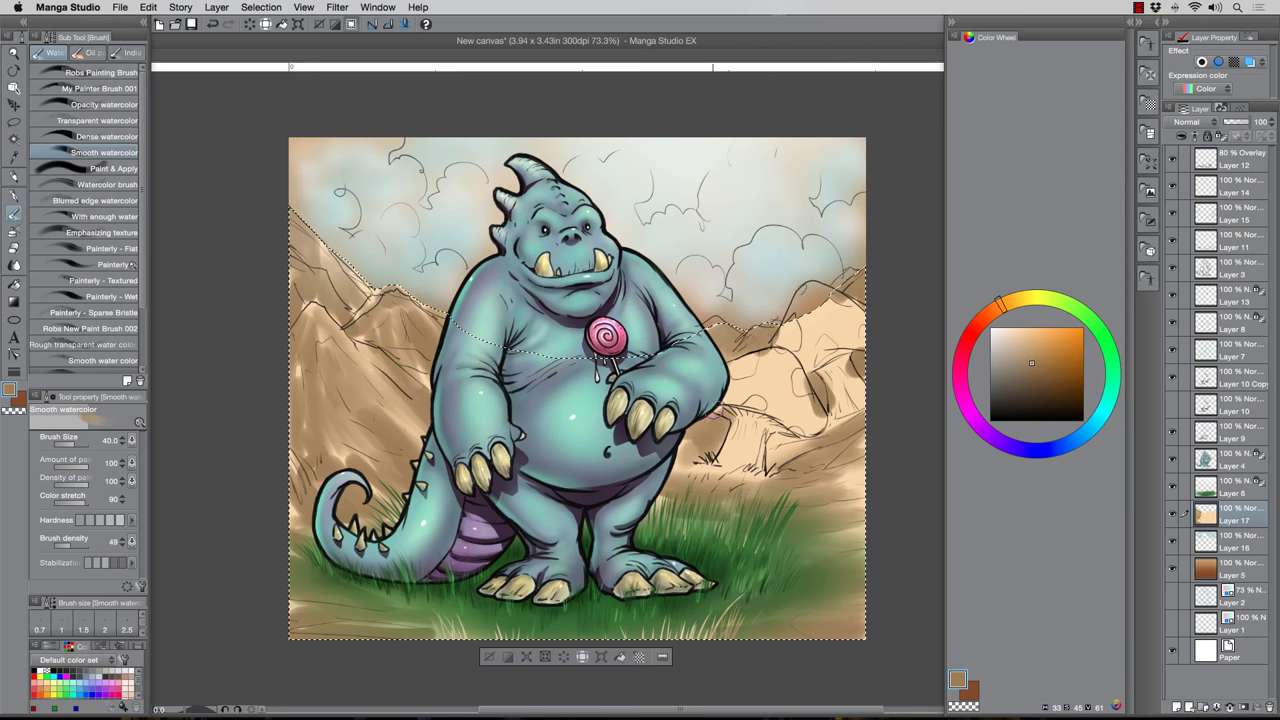
pyautogui.moveTo(302, 440)
pyautogui.mouseDown()
pyautogui.moveTo(362, 350)
pyautogui.moveTo(419, 366)
pyautogui.mouseUp()
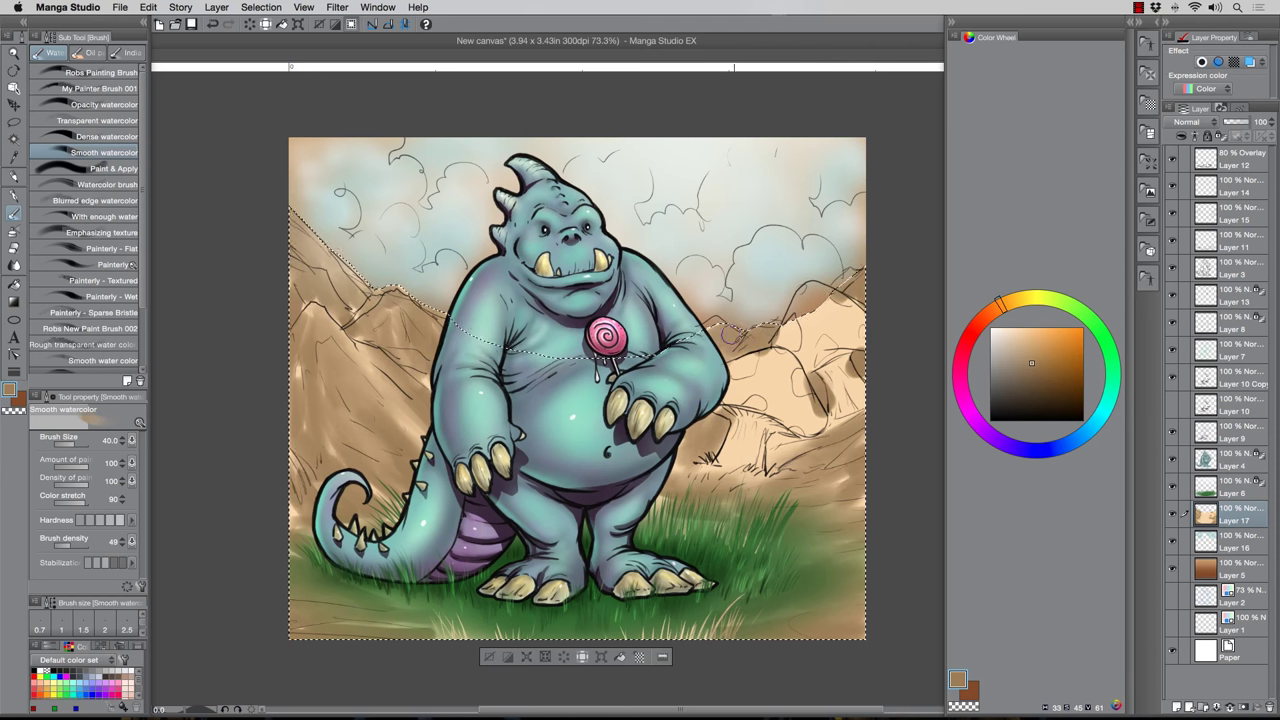
pyautogui.moveTo(367, 420)
pyautogui.mouseDown()
pyautogui.moveTo(412, 440)
pyautogui.moveTo(356, 346)
pyautogui.mouseUp()
# Refine the medium brown shading on the hills beside the mushrooms and the front mountain, reducing the brush size to 20
pyautogui.press('[')
pyautogui.moveTo(766, 466); pyautogui.dragTo(792, 430)
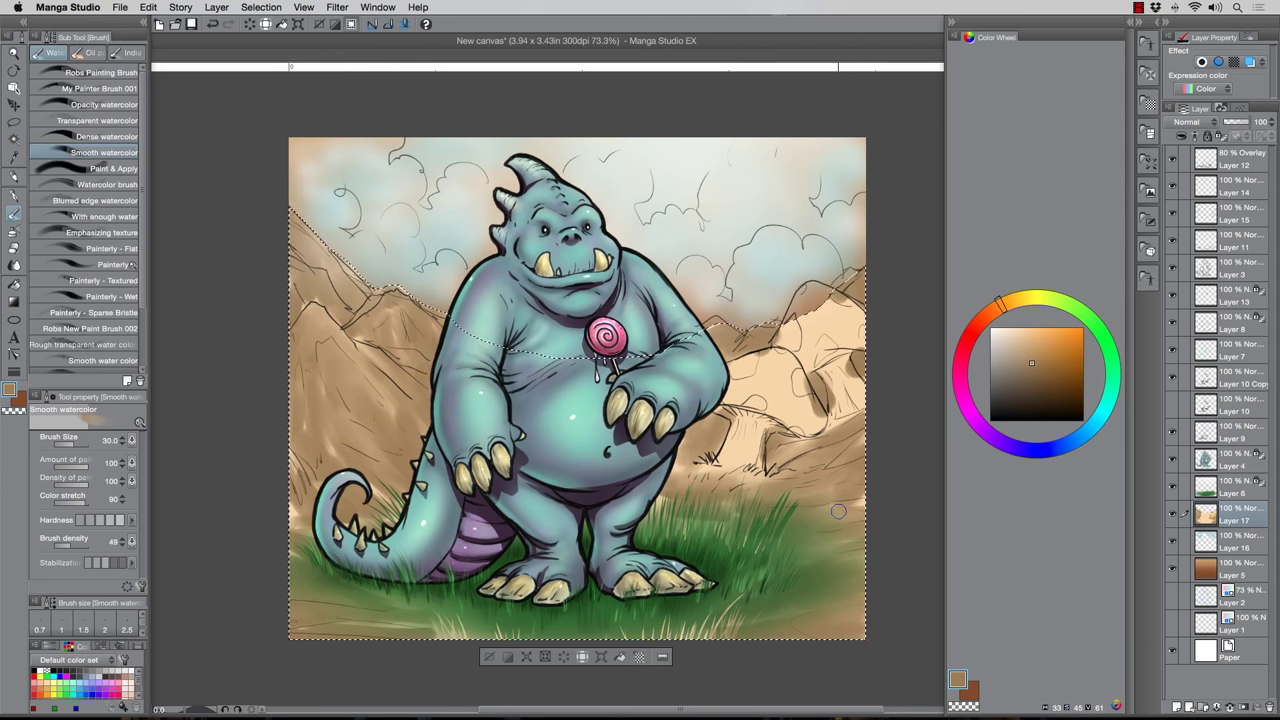
pyautogui.press('[')
pyautogui.moveTo(330, 443); pyautogui.dragTo(343, 464)
pyautogui.moveTo(396, 486); pyautogui.dragTo(371, 522)
pyautogui.moveTo(346, 336); pyautogui.dragTo(382, 372)
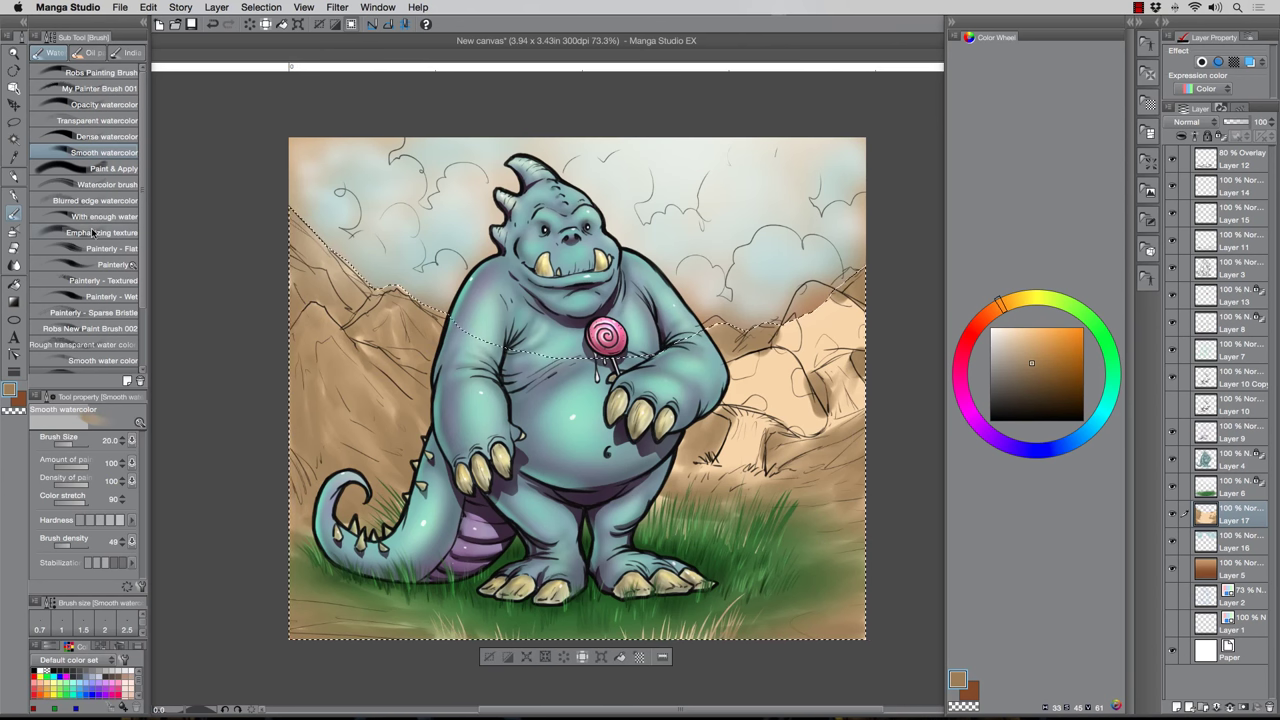
# Paint dark brown (H 33, S 64, V 41) shadow strokes down the front mountain behind the tail, ending at brush size 17
pyautogui.press('[')
pyautogui.click(1048, 382)
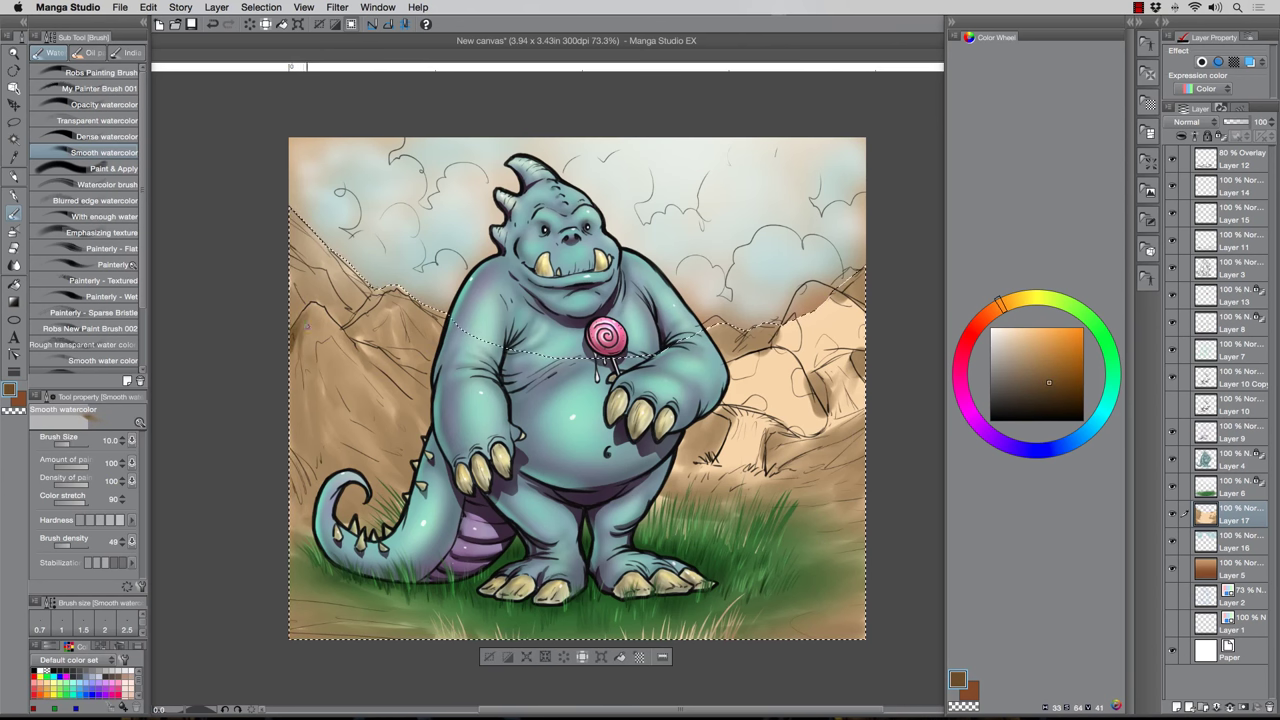
pyautogui.press(']')
pyautogui.moveTo(306, 376); pyautogui.dragTo(295, 422)
pyautogui.moveTo(324, 430)
pyautogui.mouseDown()
pyautogui.moveTo(332, 458)
pyautogui.moveTo(375, 480)
pyautogui.moveTo(382, 438)
pyautogui.moveTo(408, 464)
pyautogui.mouseUp()
pyautogui.press('[')
pyautogui.moveTo(418, 436); pyautogui.dragTo(366, 372)
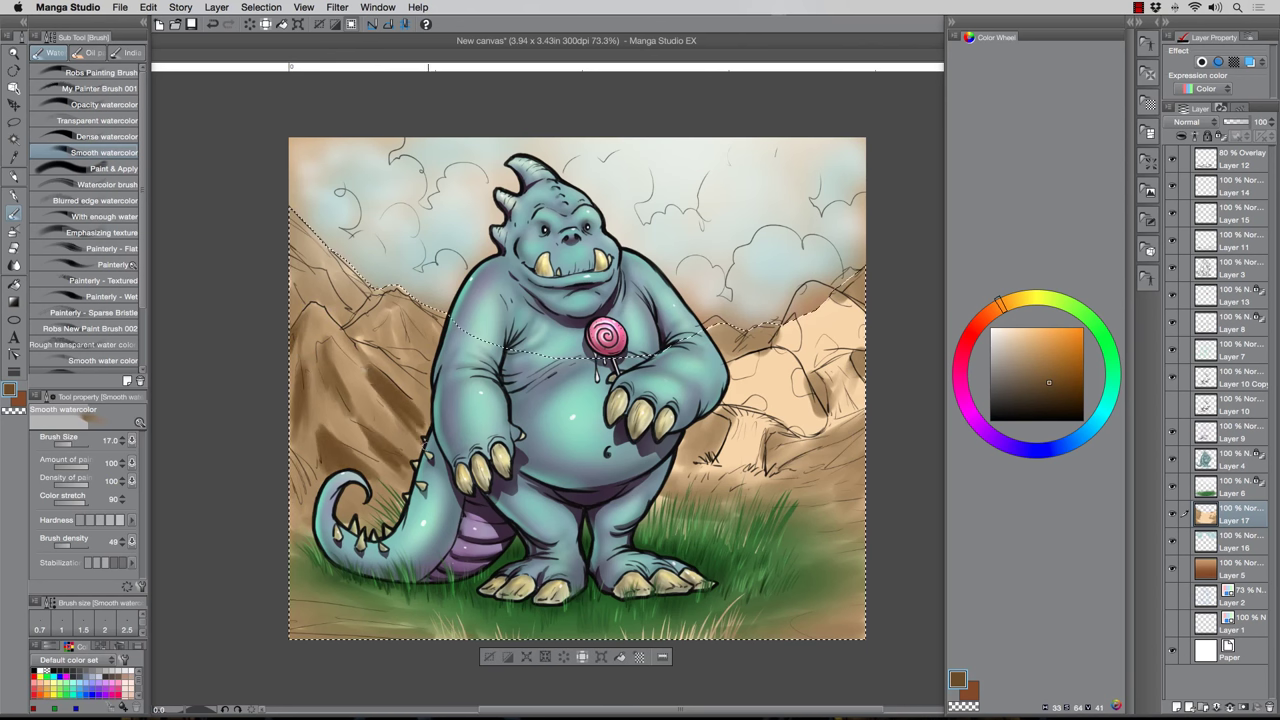
# Deepen the dark brown shadows at the front mountain's base and around its peak, increasing the brush size to 25
pyautogui.moveTo(304, 438); pyautogui.dragTo(308, 474)
pyautogui.moveTo(300, 432); pyautogui.dragTo(322, 518)
pyautogui.moveTo(342, 500); pyautogui.dragTo(390, 522)
pyautogui.press(']')
pyautogui.moveTo(316, 406); pyautogui.dragTo(316, 307)
pyautogui.moveTo(382, 323); pyautogui.dragTo(353, 347)
pyautogui.moveTo(381, 352); pyautogui.dragTo(411, 370)
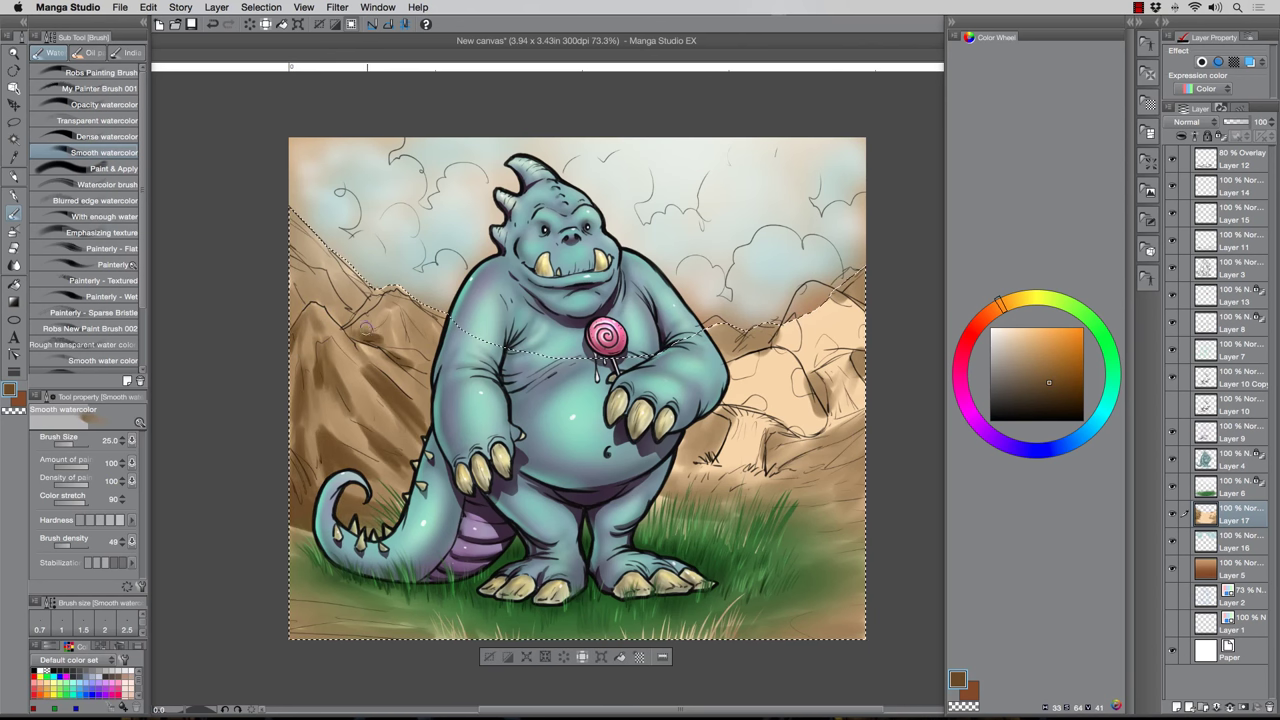
# Add dark brown shadows to the slope beside the monster's arm and to the far mountain at the canvas edge
pyautogui.moveTo(400, 310); pyautogui.dragTo(386, 346)
pyautogui.moveTo(396, 308)
pyautogui.mouseDown()
pyautogui.moveTo(408, 352)
pyautogui.moveTo(433, 358)
pyautogui.moveTo(430, 394)
pyautogui.mouseUp()
pyautogui.press('[')
pyautogui.moveTo(301, 325); pyautogui.dragTo(294, 292)
pyautogui.moveTo(340, 320); pyautogui.dragTo(291, 224)
# Paint dark brown shadows under the mushrooms and across the ground on the monster's lollipop side with a larger brush
pyautogui.press(']')
pyautogui.moveTo(682, 460); pyautogui.dragTo(722, 430)
pyautogui.moveTo(714, 432)
pyautogui.mouseDown()
pyautogui.moveTo(832, 443)
pyautogui.moveTo(774, 474)
pyautogui.mouseUp()
pyautogui.moveTo(742, 496); pyautogui.dragTo(862, 500)
pyautogui.moveTo(862, 526); pyautogui.dragTo(800, 541)
pyautogui.moveTo(862, 600); pyautogui.dragTo(791, 634)
# Shade the foreground ground below the tail and the soil around the mushroom stems in dark brown with a larger brush
pyautogui.press(']')
pyautogui.moveTo(294, 622)
pyautogui.mouseDown()
pyautogui.moveTo(331, 640)
pyautogui.moveTo(456, 637)
pyautogui.mouseUp()
pyautogui.moveTo(438, 616); pyautogui.dragTo(296, 588)
pyautogui.moveTo(734, 528)
pyautogui.mouseDown()
pyautogui.moveTo(645, 507)
pyautogui.moveTo(764, 470)
pyautogui.mouseUp()
pyautogui.moveTo(758, 470); pyautogui.dragTo(674, 476)
pyautogui.moveTo(686, 436); pyautogui.dragTo(728, 420)
# Add smaller dark brown shadows between the mushrooms, around their stems and along the nearby ground at brush size 20
pyautogui.press('[')
pyautogui.moveTo(742, 356); pyautogui.dragTo(765, 340)
pyautogui.moveTo(820, 392); pyautogui.dragTo(846, 424)
pyautogui.moveTo(860, 434)
pyautogui.mouseDown()
pyautogui.moveTo(788, 492)
pyautogui.moveTo(862, 504)
pyautogui.mouseUp()
pyautogui.moveTo(834, 526); pyautogui.dragTo(802, 538)
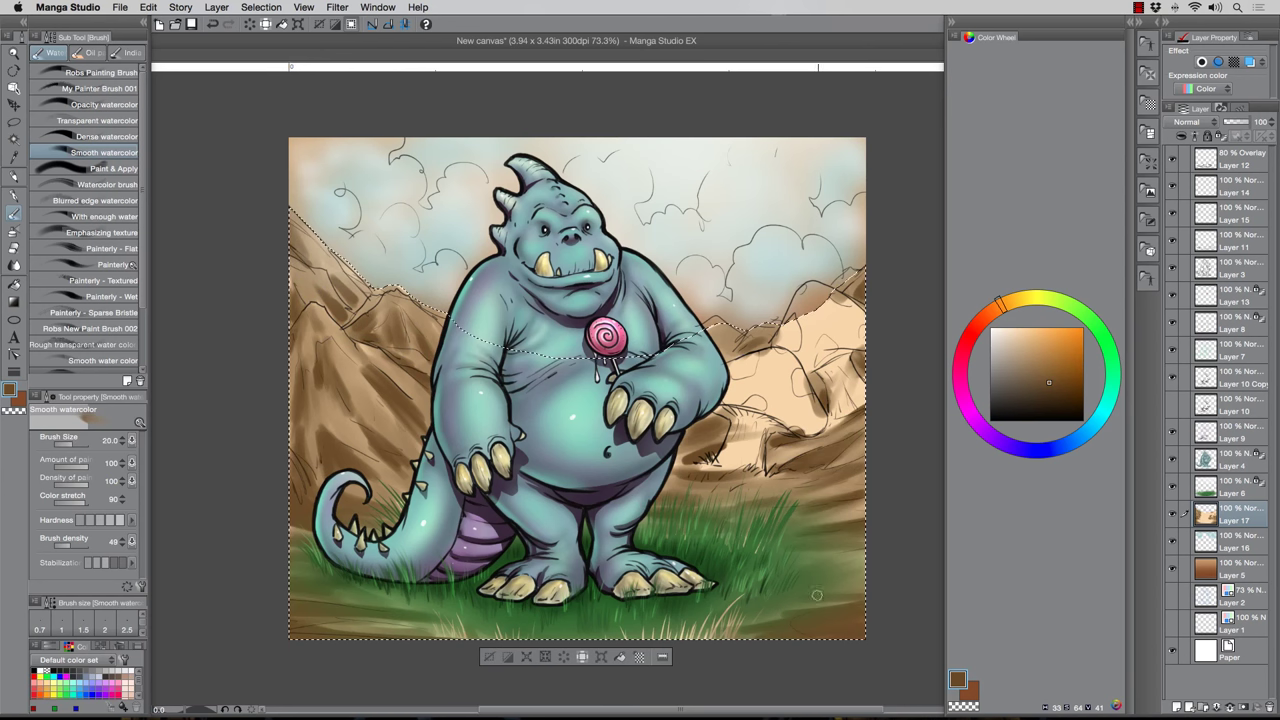
pyautogui.moveTo(818, 610); pyautogui.dragTo(788, 612)
pyautogui.moveTo(676, 465); pyautogui.dragTo(724, 446)
pyautogui.moveTo(708, 411)
pyautogui.mouseDown()
pyautogui.moveTo(726, 417)
pyautogui.moveTo(727, 457)
pyautogui.mouseUp()
pyautogui.moveTo(738, 358); pyautogui.dragTo(758, 344)
pyautogui.press(']')
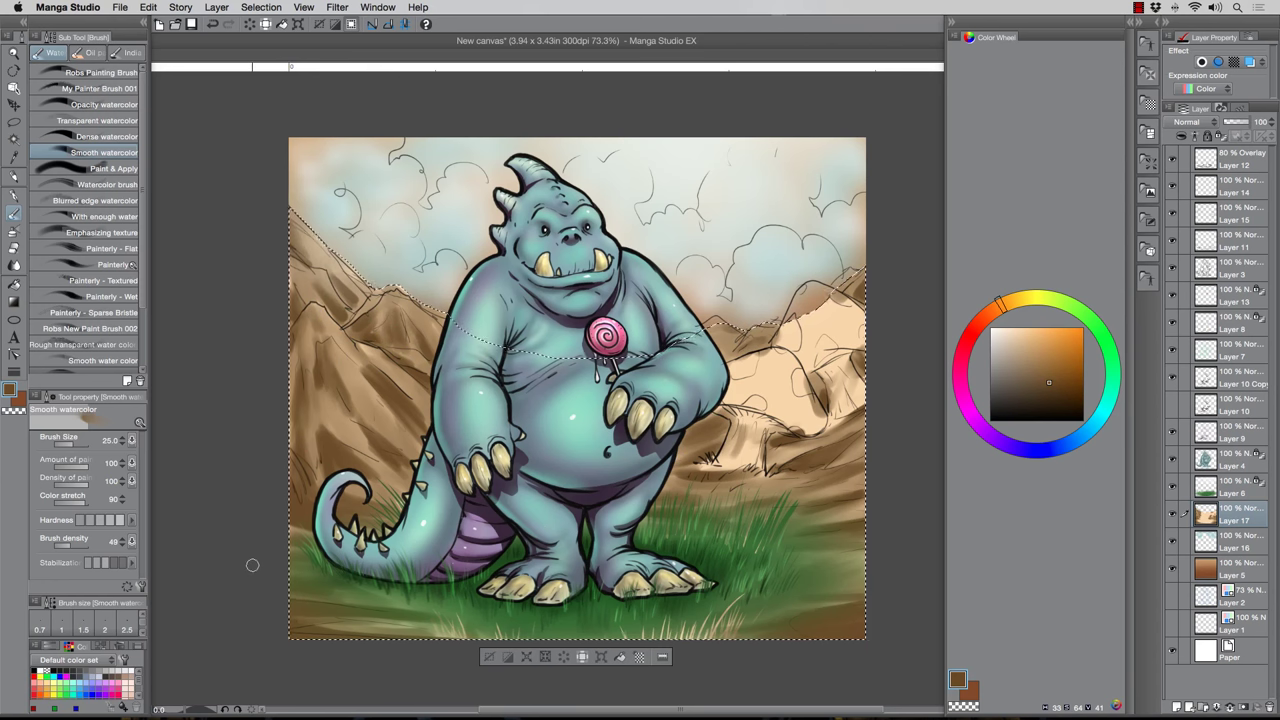
# Sample the pale peach from the mushroom area at brush size 15 and lower Layer 15's opacity to 63%
pyautogui.keyDown('alt'); pyautogui.click(788, 366); pyautogui.keyUp('alt')
pyautogui.press('[')
pyautogui.press('[')
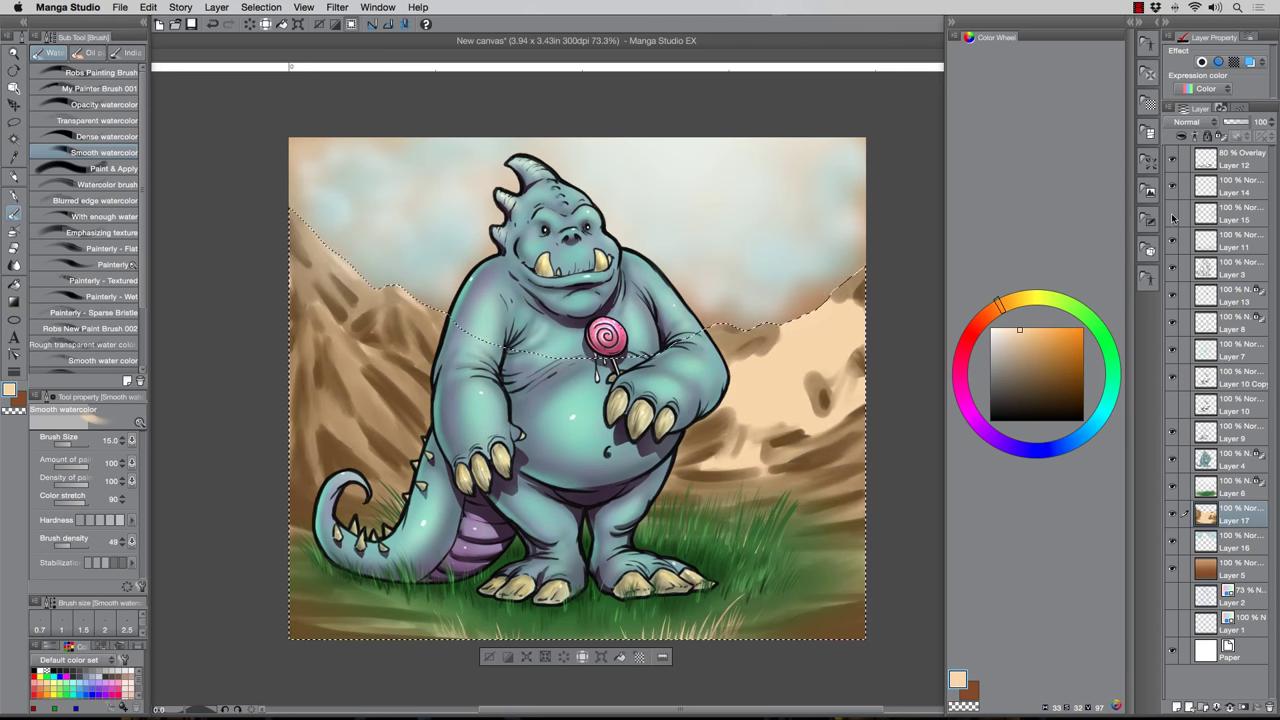
pyautogui.click(1231, 221)
pyautogui.click(1239, 122)
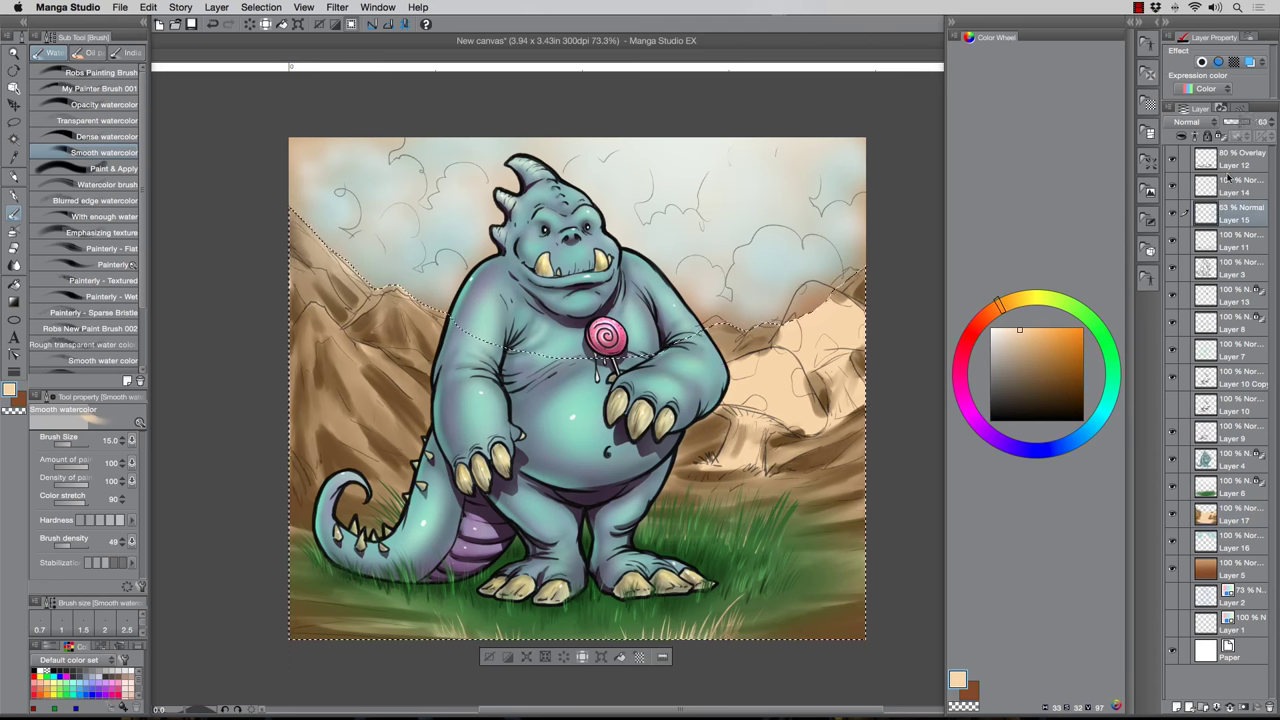
# On Layer 17, paint pale peach highlights along the front mountain's ridges and slopes with brush sizes around 8 to 12
pyautogui.click(1233, 515)
pyautogui.press('[')
pyautogui.press('[')
pyautogui.press('[')
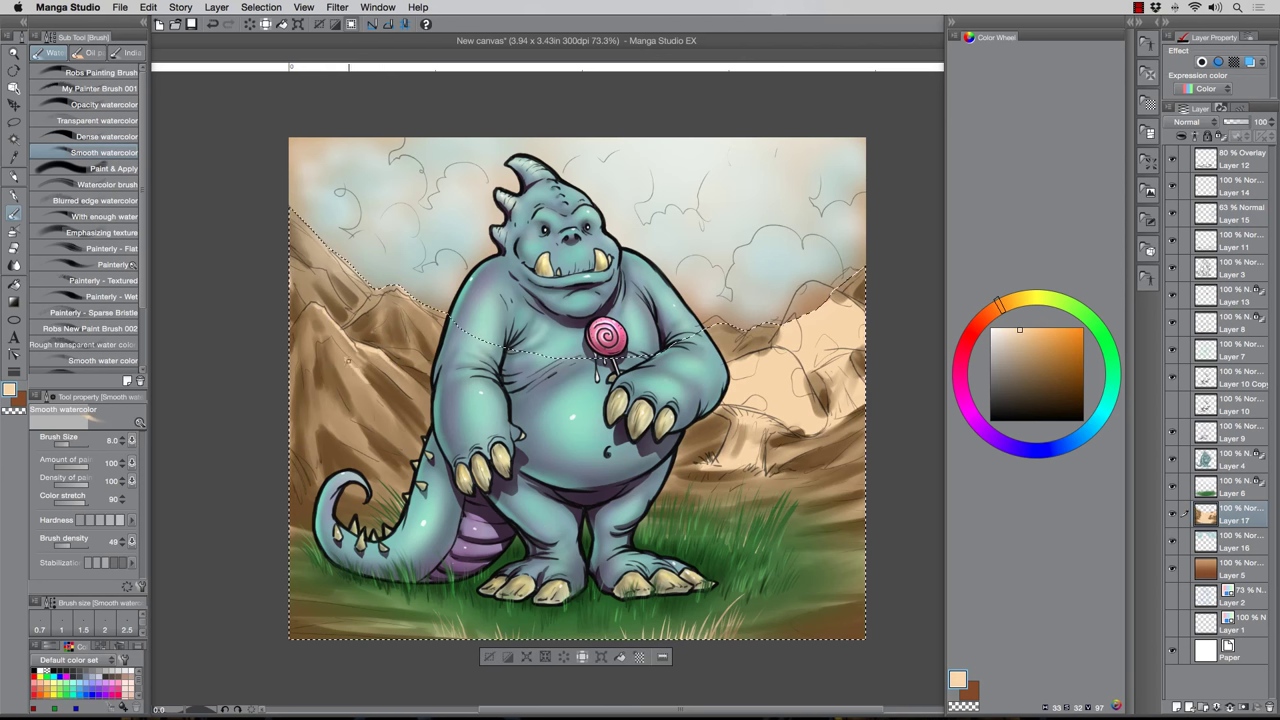
pyautogui.moveTo(352, 395); pyautogui.dragTo(412, 354)
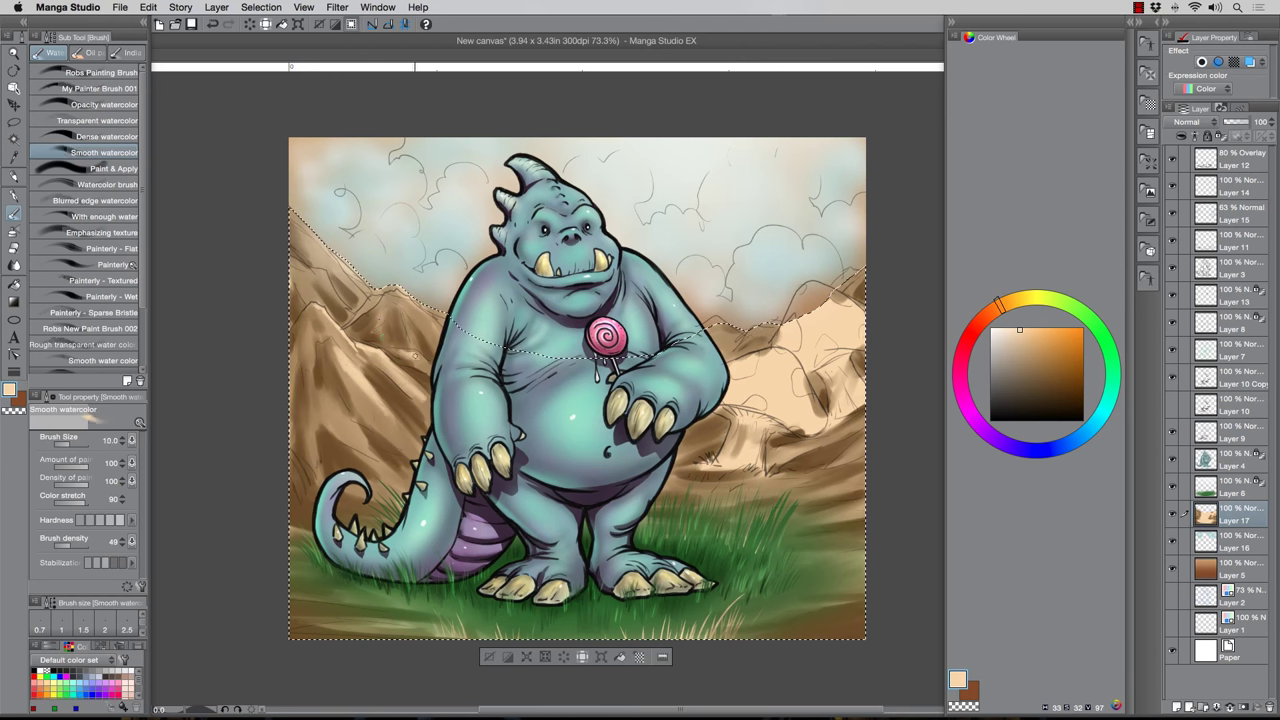
pyautogui.press('[')
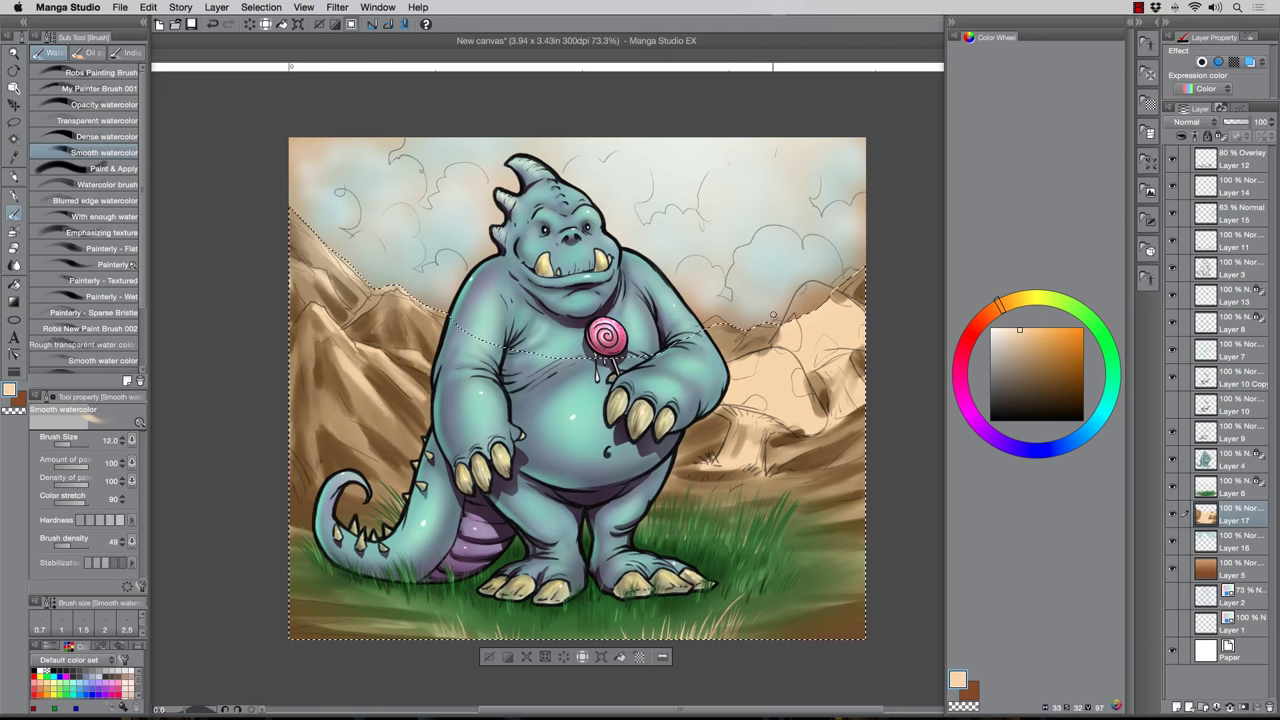
# Add pale peach highlights to the ground near the mushrooms and the far mountain ridge, varying the brush size between 8 and 25
pyautogui.press(']')
pyautogui.press(']')
pyautogui.press(']')
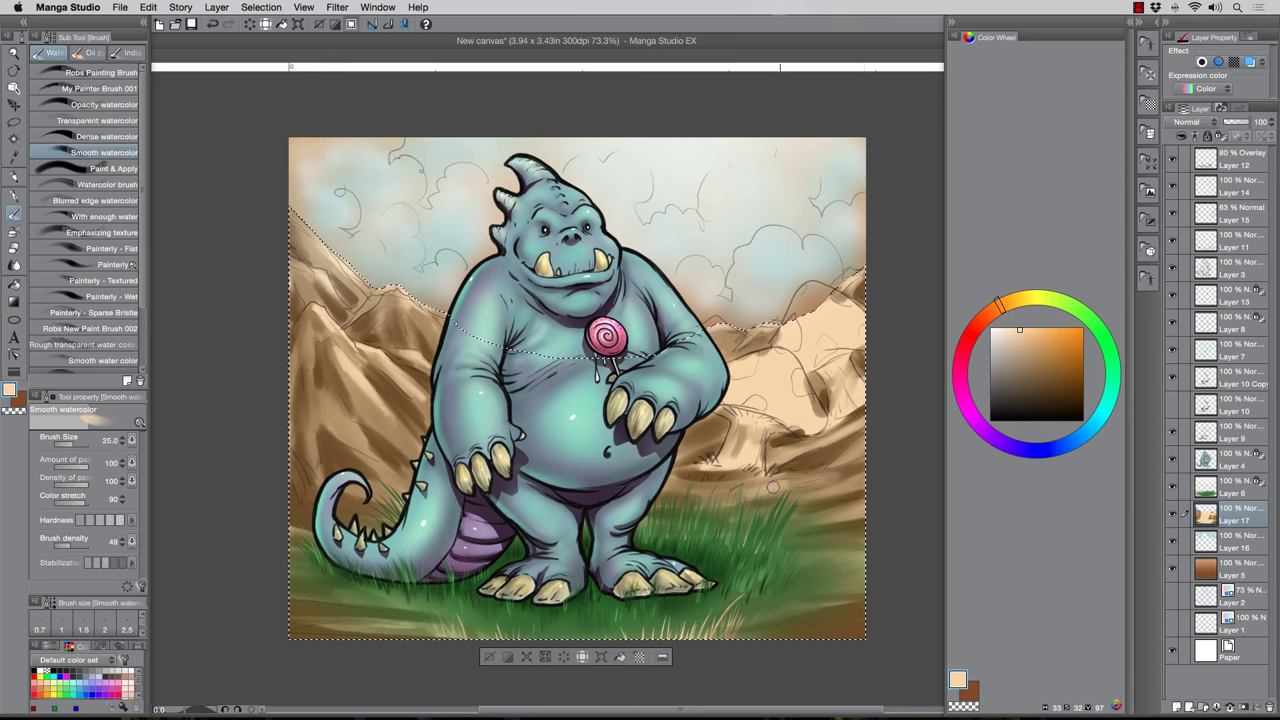
pyautogui.press('[')
pyautogui.press('[')
pyautogui.press('[')
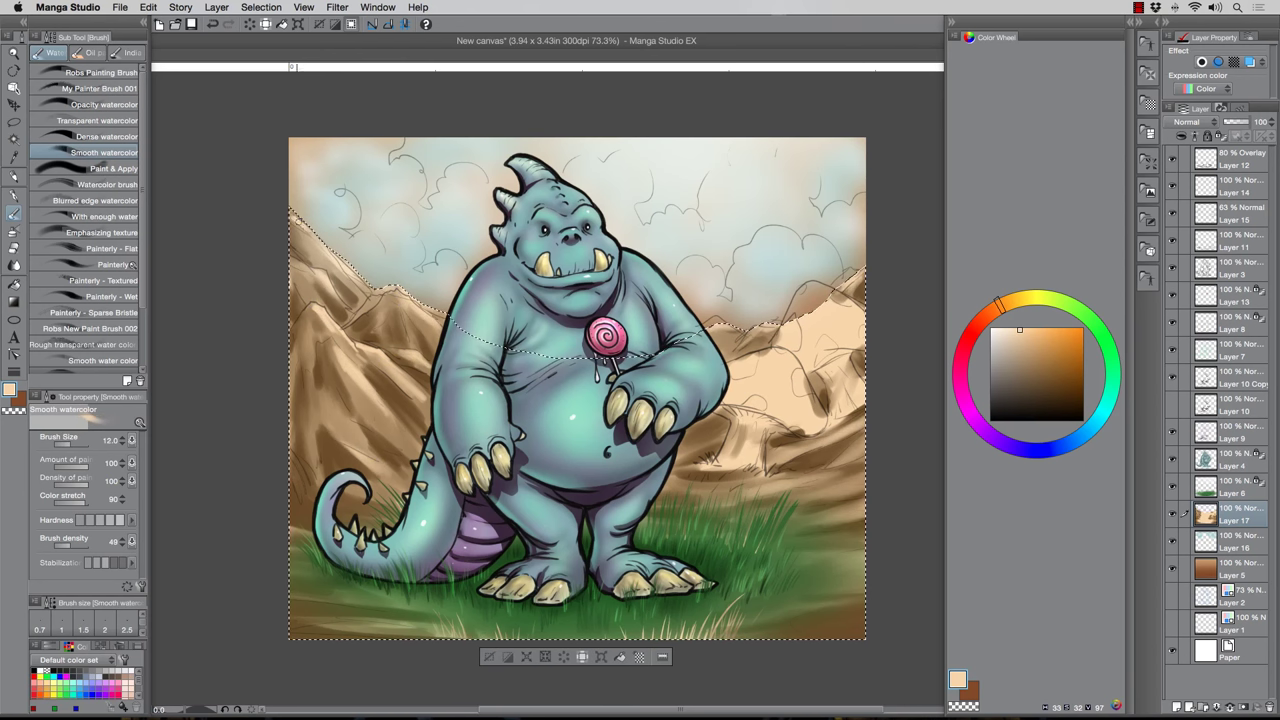
pyautogui.press('[')
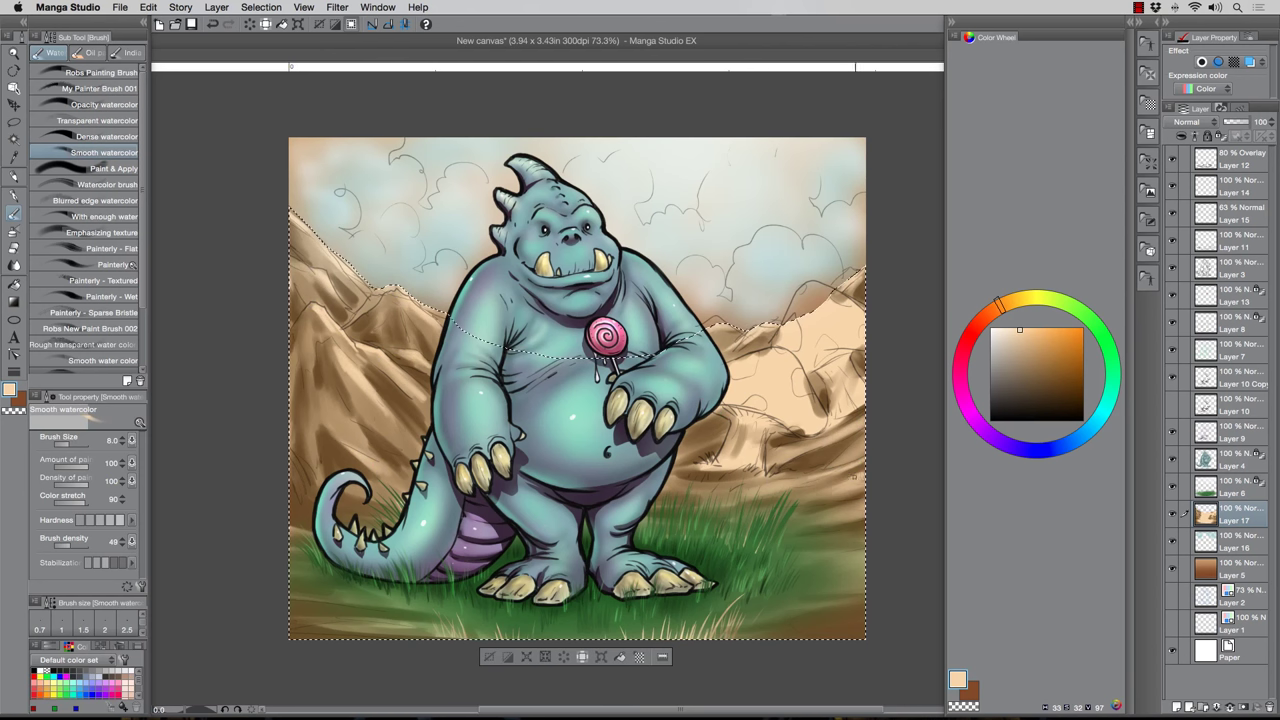
pyautogui.press(']')
pyautogui.press(']')
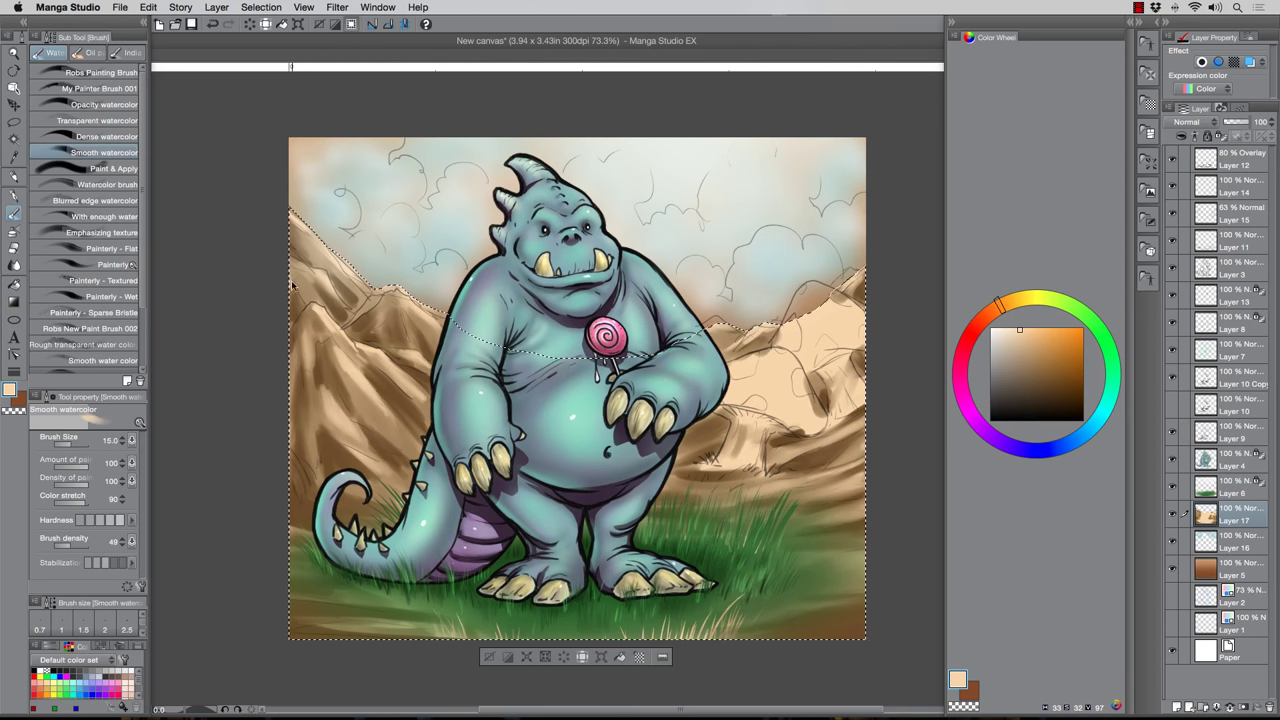
# Invert the selection and, on Layer 16, paint dark grey-teal (H 175, S 13, V 39) cloud shadows in the sky above the tail-side mountains
pyautogui.press('super+shift+i')
pyautogui.click(1243, 538)
pyautogui.click(1106, 405)
pyautogui.click(1002, 385)
pyautogui.press(']')
pyautogui.press(']')
pyautogui.press(']')
pyautogui.press(']')
pyautogui.moveTo(339, 184)
pyautogui.mouseDown()
pyautogui.moveTo(431, 258)
pyautogui.moveTo(476, 248)
pyautogui.mouseUp()
pyautogui.press(']')
pyautogui.moveTo(440, 220); pyautogui.dragTo(424, 210)
pyautogui.moveTo(362, 174); pyautogui.dragTo(372, 184)
# Paint grey-teal cloud shadows on the other side of the monster's head and along the top of the sky
pyautogui.moveTo(662, 266)
pyautogui.mouseDown()
pyautogui.moveTo(725, 271)
pyautogui.moveTo(742, 237)
pyautogui.moveTo(828, 236)
pyautogui.mouseUp()
pyautogui.moveTo(645, 208)
pyautogui.mouseDown()
pyautogui.moveTo(677, 206)
pyautogui.moveTo(774, 143)
pyautogui.moveTo(826, 198)
pyautogui.mouseUp()
pyautogui.moveTo(660, 205); pyautogui.dragTo(640, 182)
pyautogui.moveTo(400, 155)
pyautogui.mouseDown()
pyautogui.moveTo(428, 195)
pyautogui.moveTo(497, 172)
pyautogui.moveTo(642, 178)
pyautogui.mouseUp()
pyautogui.press(']')
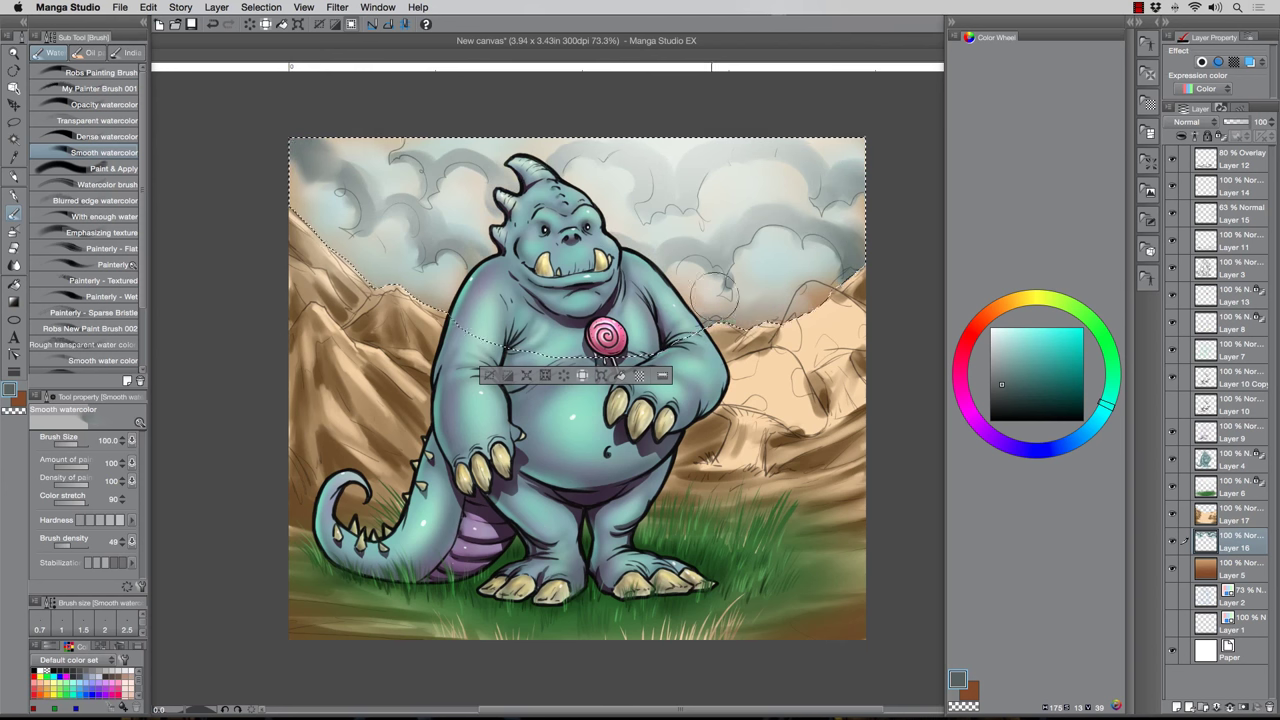
# Paint white highlights over the clouds, broad ones at brush size 60 and thin curved edge accents at size 5
pyautogui.click(40, 671)
pyautogui.press('[')
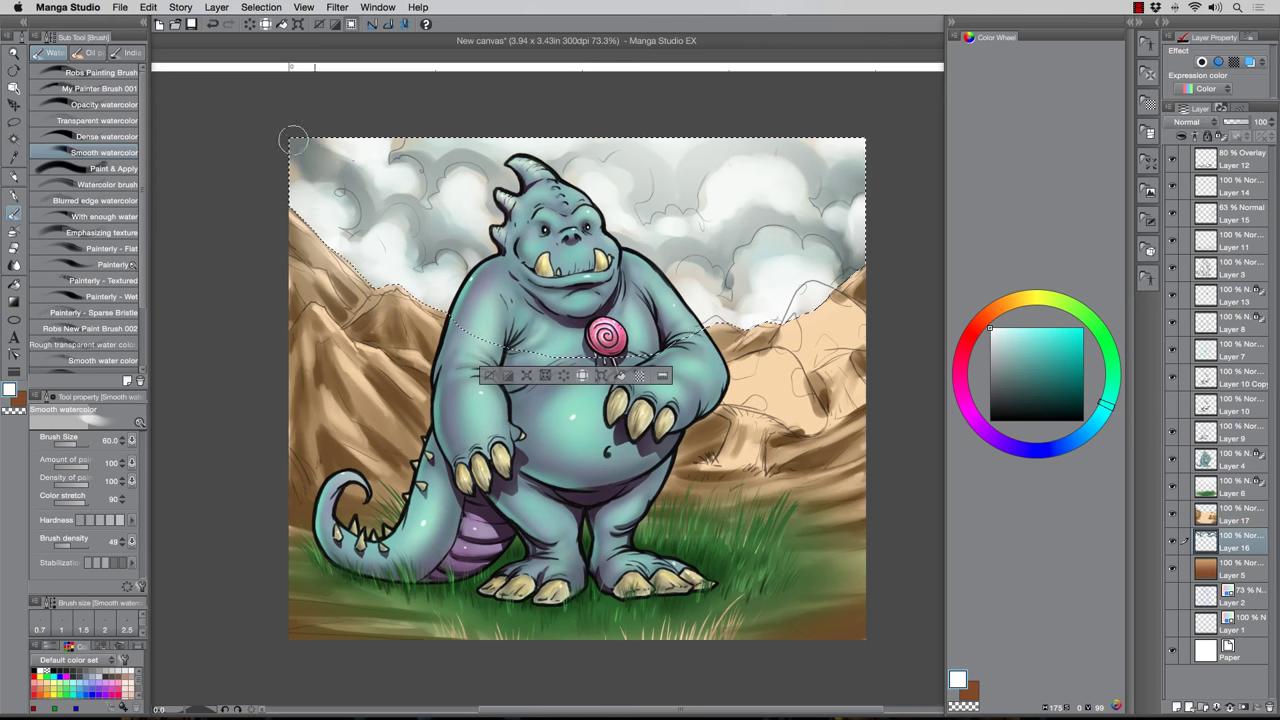
pyautogui.press('[')
pyautogui.press('[')
pyautogui.press('[')
pyautogui.press('[')
pyautogui.press('[')
pyautogui.press('[')
pyautogui.press('[')
pyautogui.press('[')
pyautogui.press('[')
pyautogui.press('[')
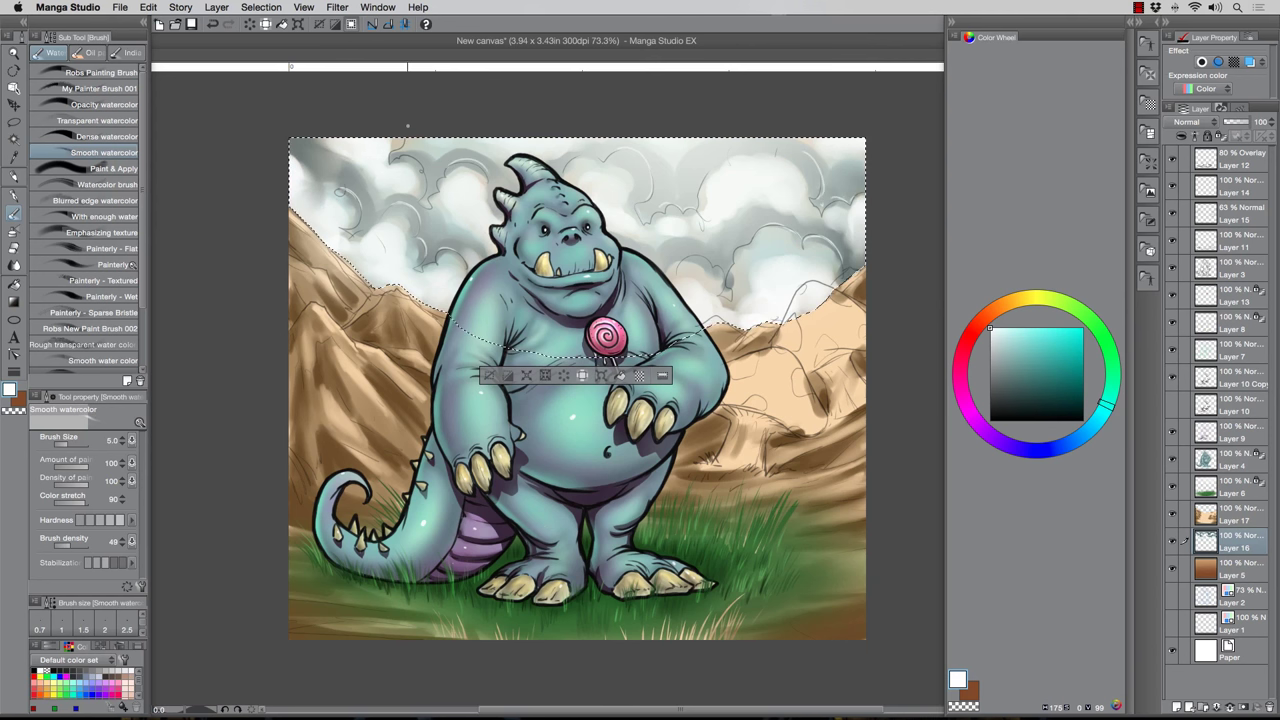
# Hide and reshow the Layer 15 background sketch to check the painted sky and mountains without its lines
pyautogui.click(1171, 218)
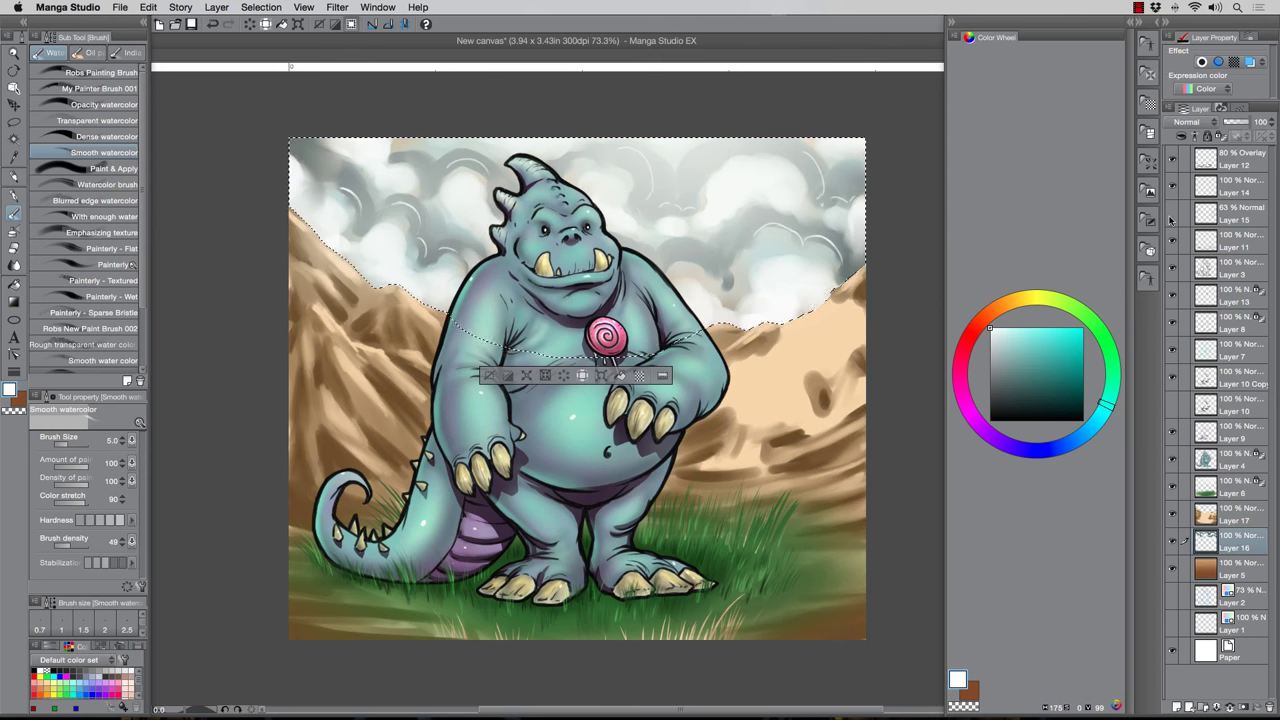
pyautogui.click(1171, 218)
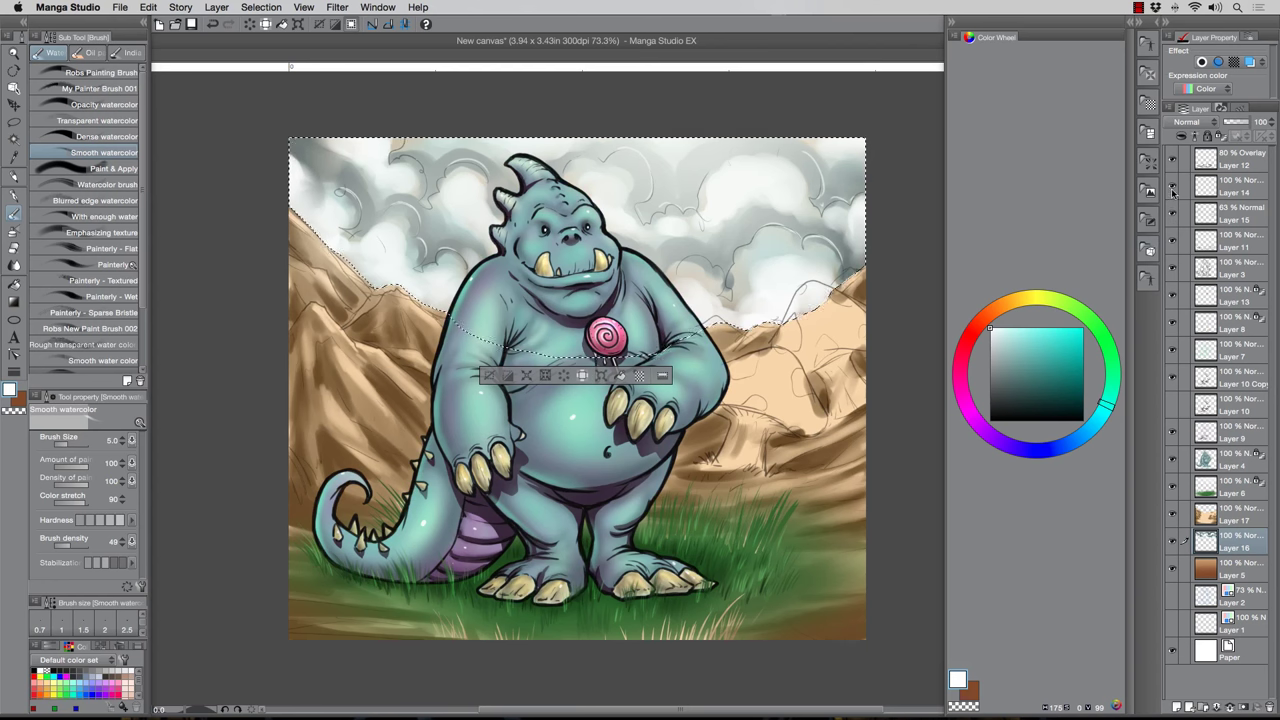
# Rename the background sketch layer as "lines", toggle its visibility to check the painting beneath, and clear the sky selection
pyautogui.doubleClick(1237, 219)
pyautogui.write('lines')
pyautogui.press('Return')
pyautogui.click(1172, 218)
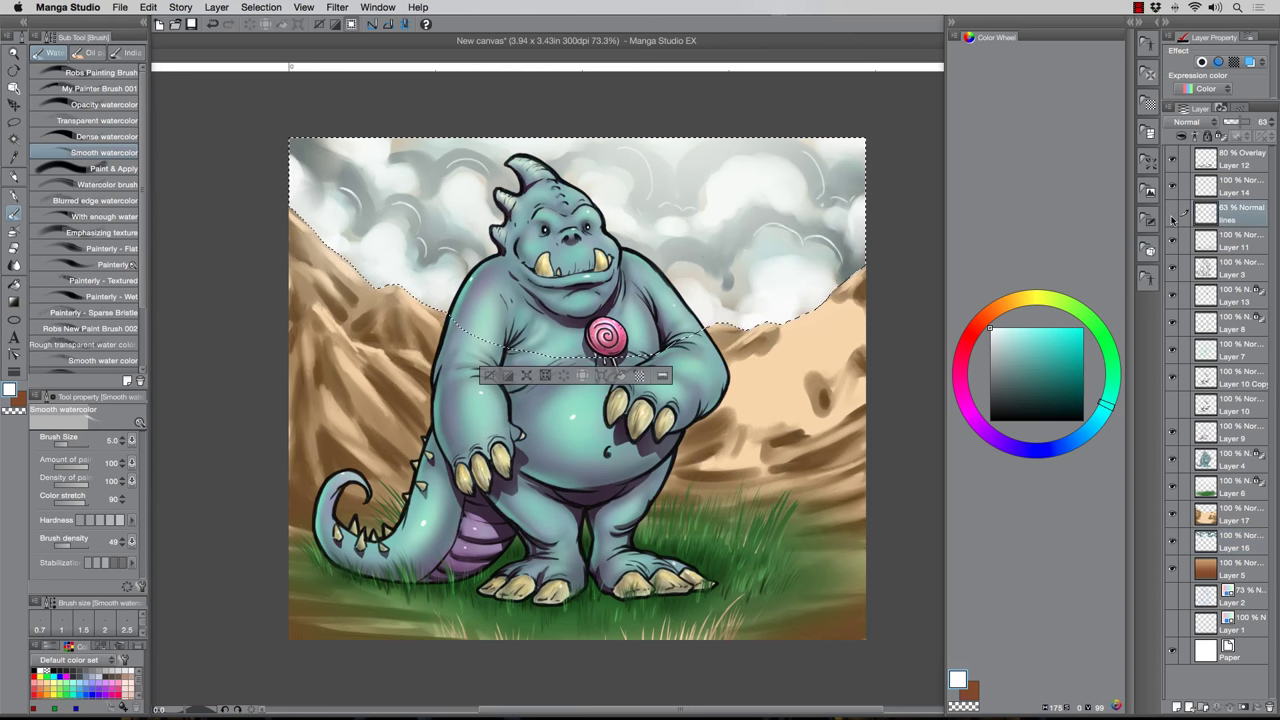
pyautogui.click(1173, 218)
pyautogui.press('super+d')
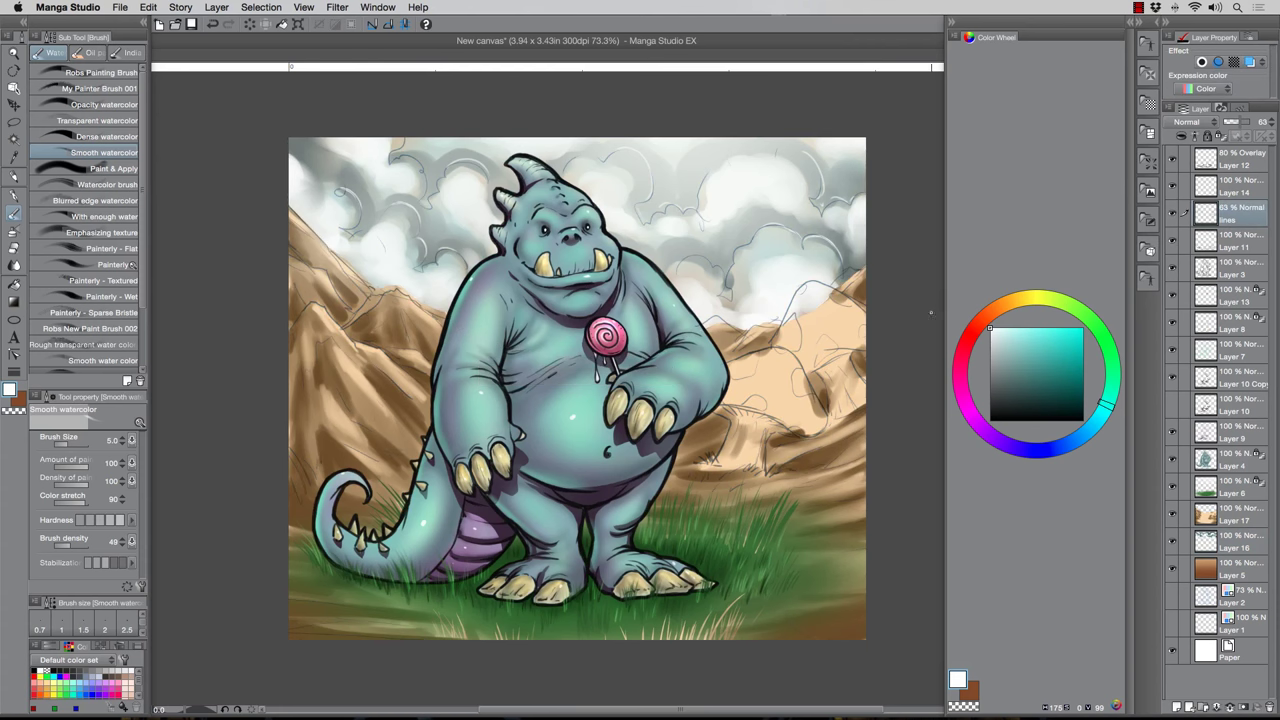
# On a new layer, block in the background mushroom's cap beside the monster's arm in solid green (H 94, S 71, V 58) with the G-pen
pyautogui.scroll(2, 834, 335)
pyautogui.press('super+shift+n')
pyautogui.press('p')
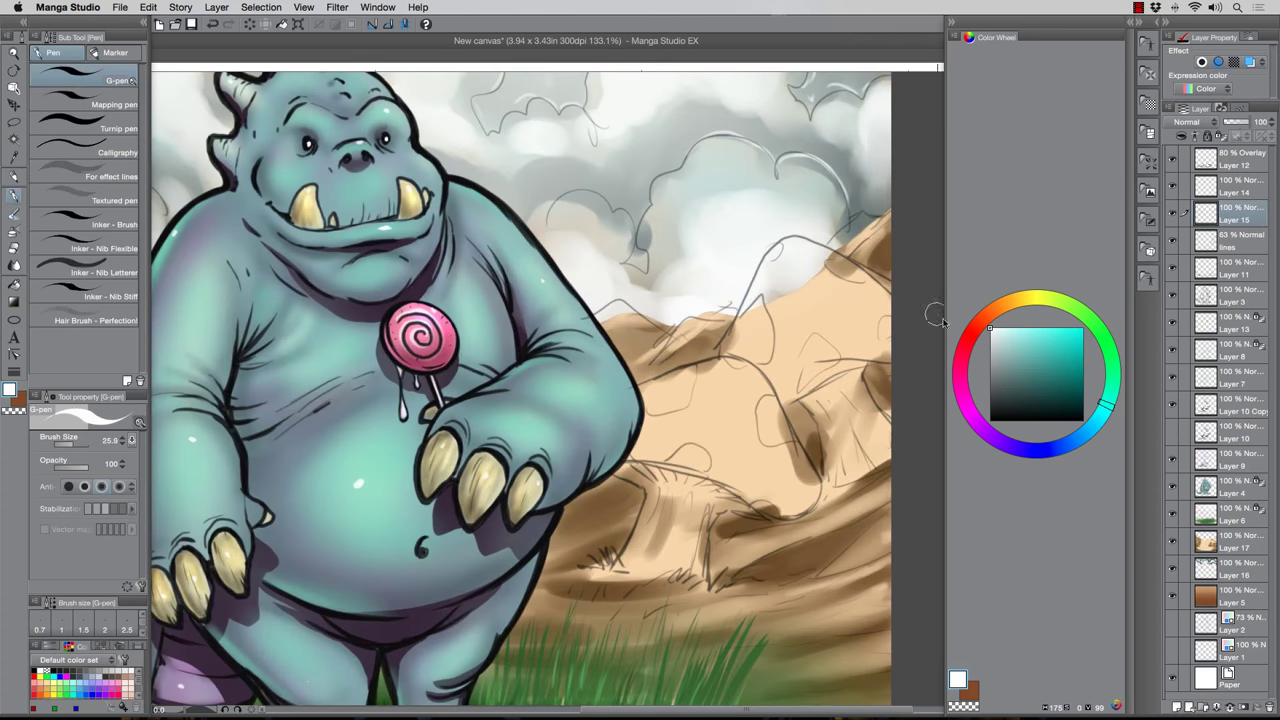
pyautogui.moveTo(688, 418)
pyautogui.mouseDown()
pyautogui.moveTo(680, 380)
pyautogui.moveTo(732, 362)
pyautogui.moveTo(758, 380)
pyautogui.moveTo(802, 464)
pyautogui.moveTo(806, 504)
pyautogui.mouseUp()
pyautogui.moveTo(706, 392)
pyautogui.mouseDown()
pyautogui.moveTo(752, 396)
pyautogui.moveTo(642, 438)
pyautogui.mouseUp()
pyautogui.press('[')
pyautogui.moveTo(640, 440)
pyautogui.mouseDown()
pyautogui.moveTo(668, 454)
pyautogui.moveTo(653, 462)
pyautogui.moveTo(805, 515)
pyautogui.mouseUp()
pyautogui.press('[')
pyautogui.press('[')
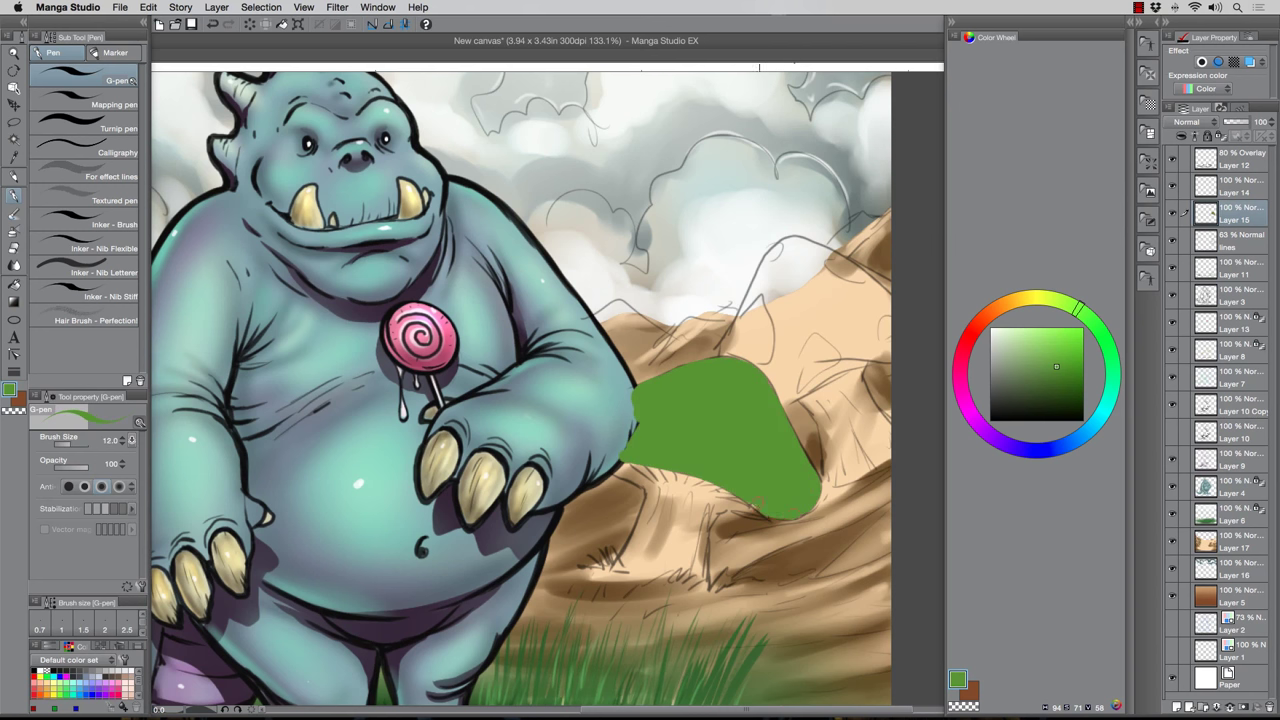
pyautogui.press('[')
pyautogui.press('[')
# Move the green cap's layer directly below Layer 4, rename it "Mushroom" and lock its transparent pixels
pyautogui.moveTo(1273, 246); pyautogui.dragTo(1240, 505)
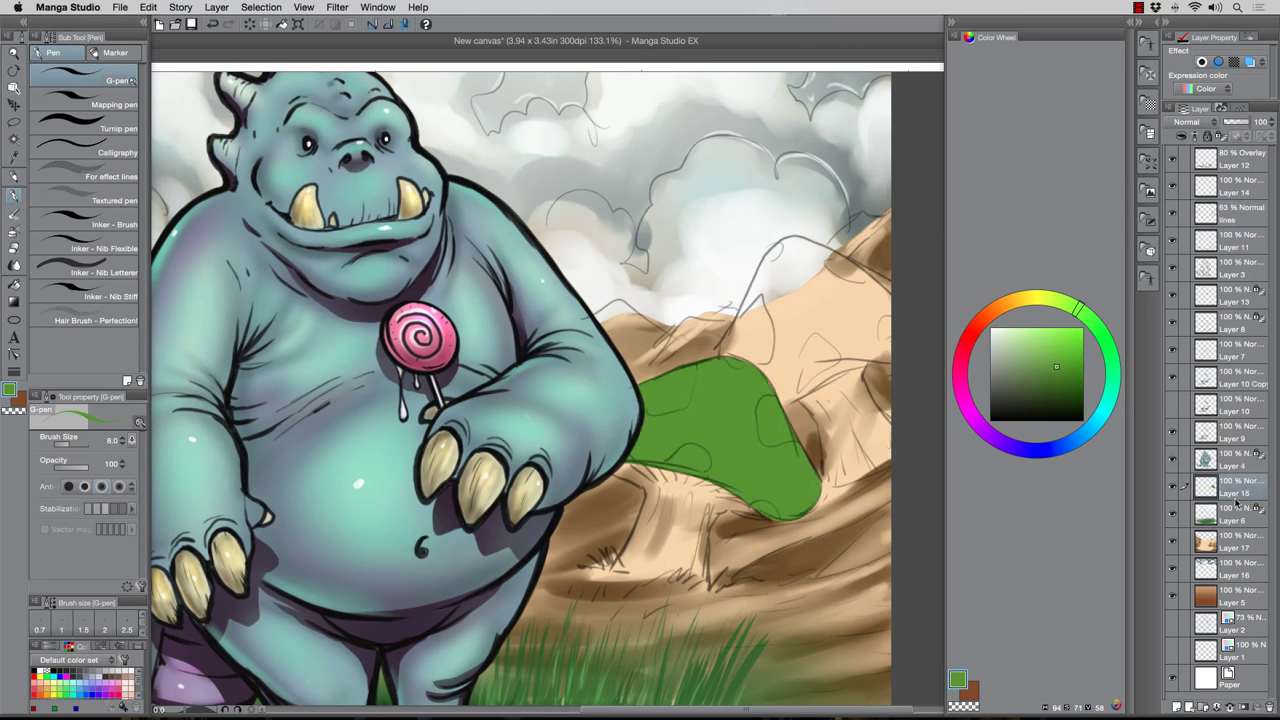
pyautogui.doubleClick(1231, 496)
pyautogui.write('Mushroom')
pyautogui.press('Return')
pyautogui.click(1221, 136)
# Airbrush a light green (H 94, S 45, V 94) highlight over the middle of the mushroom cap at brush size 50
pyautogui.press('b')
pyautogui.click(1032, 335)
pyautogui.moveTo(729, 350)
pyautogui.mouseDown()
pyautogui.moveTo(670, 370)
pyautogui.moveTo(740, 420)
pyautogui.mouseUp()
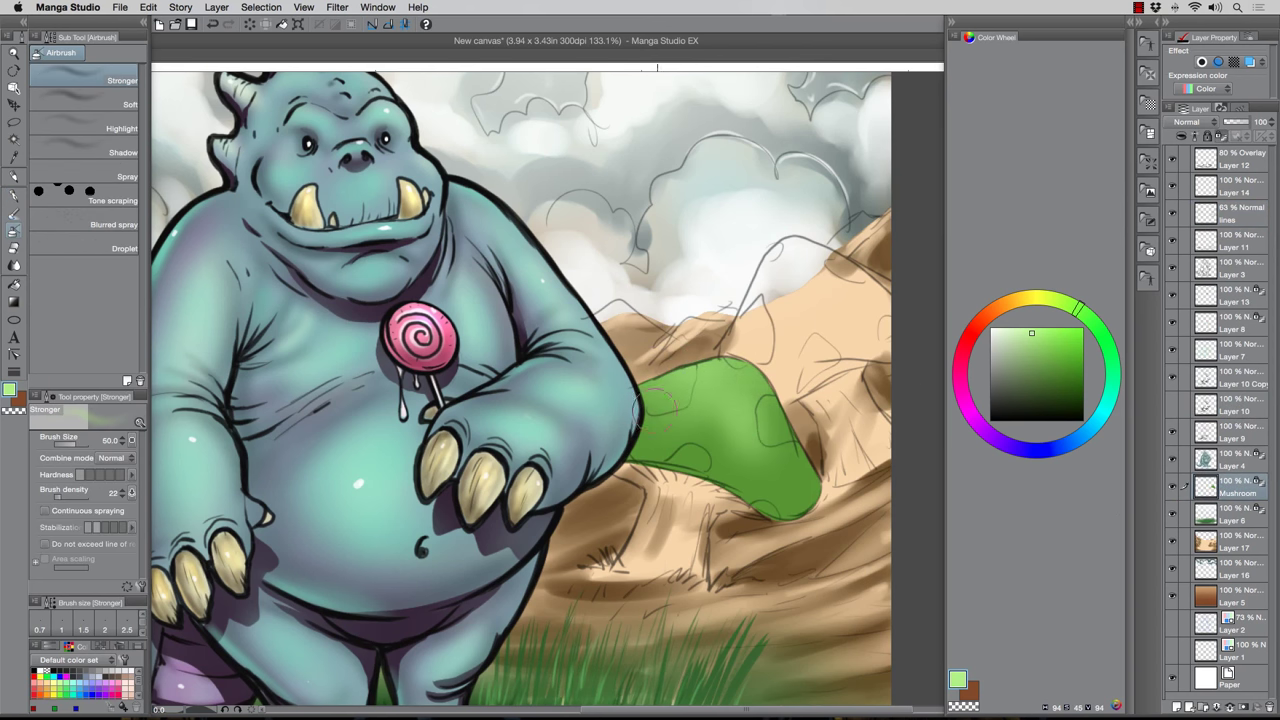
# Airbrush very dark green (H 94, S 59, V 15) shadows along the cap's underside and outer edge, enlarging the brush to 30
pyautogui.click(1044, 406)
pyautogui.press('[')
pyautogui.press('[')
pyautogui.press('[')
pyautogui.press('[')
pyautogui.press('[')
pyautogui.press('[')
pyautogui.press('[')
pyautogui.moveTo(640, 468)
pyautogui.mouseDown()
pyautogui.moveTo(790, 515)
pyautogui.moveTo(650, 445)
pyautogui.mouseUp()
pyautogui.press(']')
pyautogui.press(']')
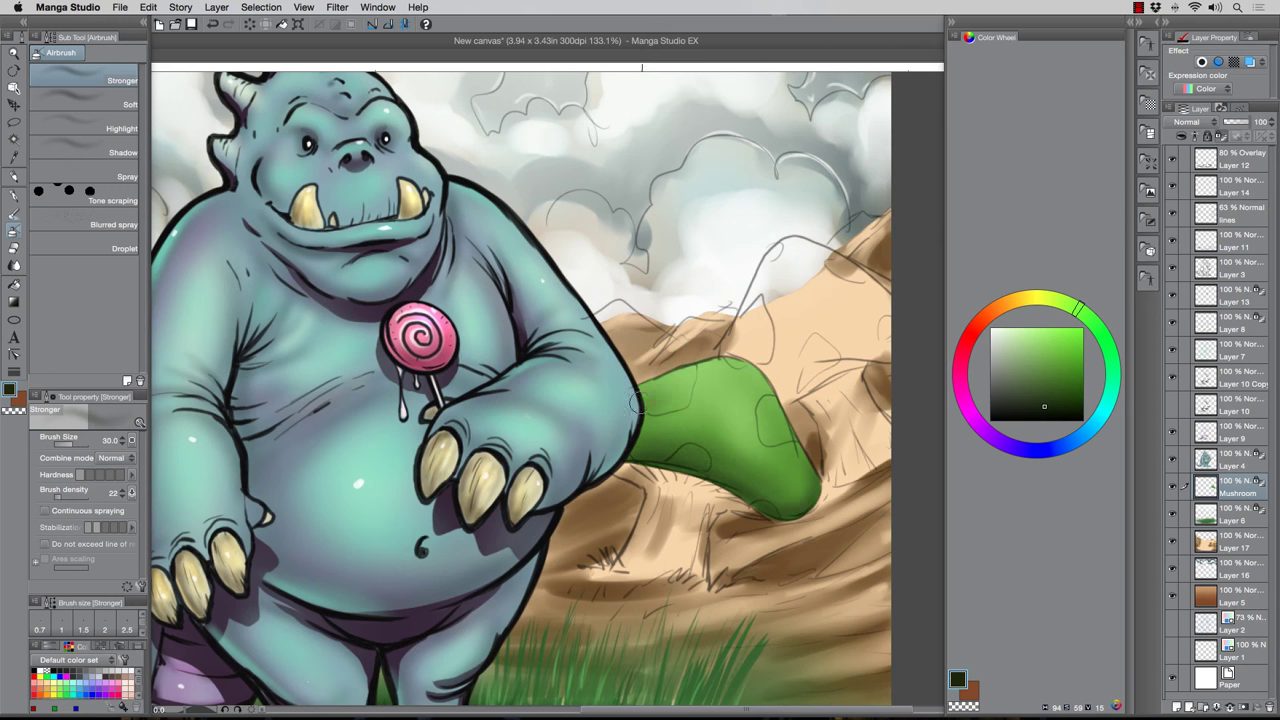
pyautogui.moveTo(735, 378); pyautogui.dragTo(800, 490)
# Airbrush yellow (H 62, S 59, V 96) light over the cap's top at size 60 and along its lower rim at 17
pyautogui.click(1038, 297)
pyautogui.click(1044, 331)
pyautogui.press(']')
pyautogui.moveTo(645, 378); pyautogui.dragTo(754, 357)
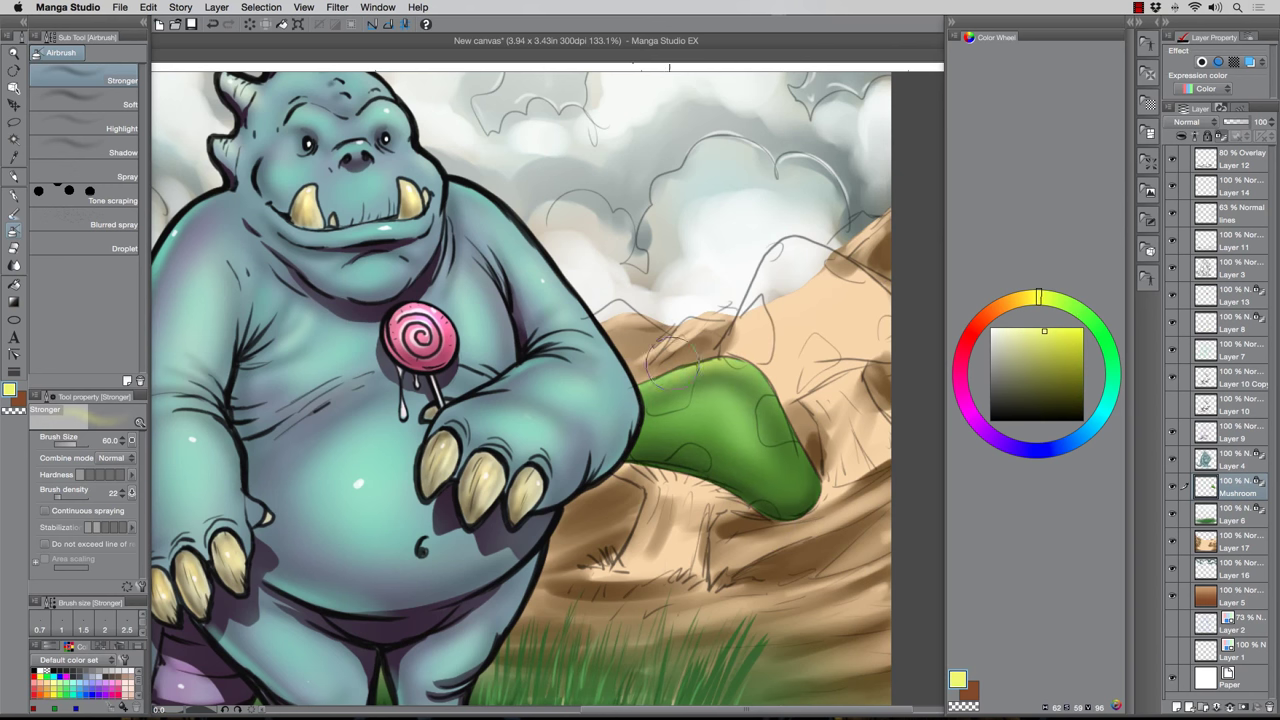
pyautogui.press('[')
pyautogui.press('[')
pyautogui.press('[')
pyautogui.press('[')
pyautogui.press('[')
pyautogui.press('[')
pyautogui.moveTo(768, 514)
pyautogui.mouseDown()
pyautogui.moveTo(819, 479)
pyautogui.moveTo(754, 507)
pyautogui.mouseUp()
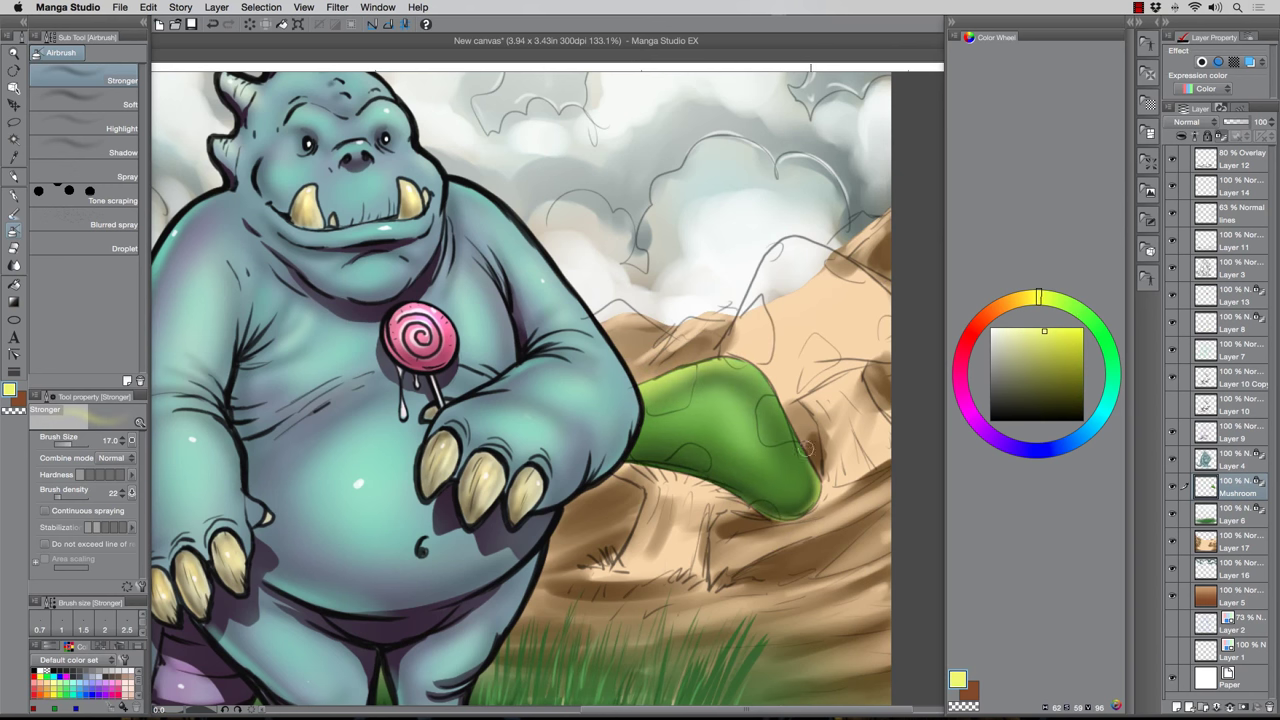
pyautogui.click(1170, 214)
pyautogui.click(1170, 214)
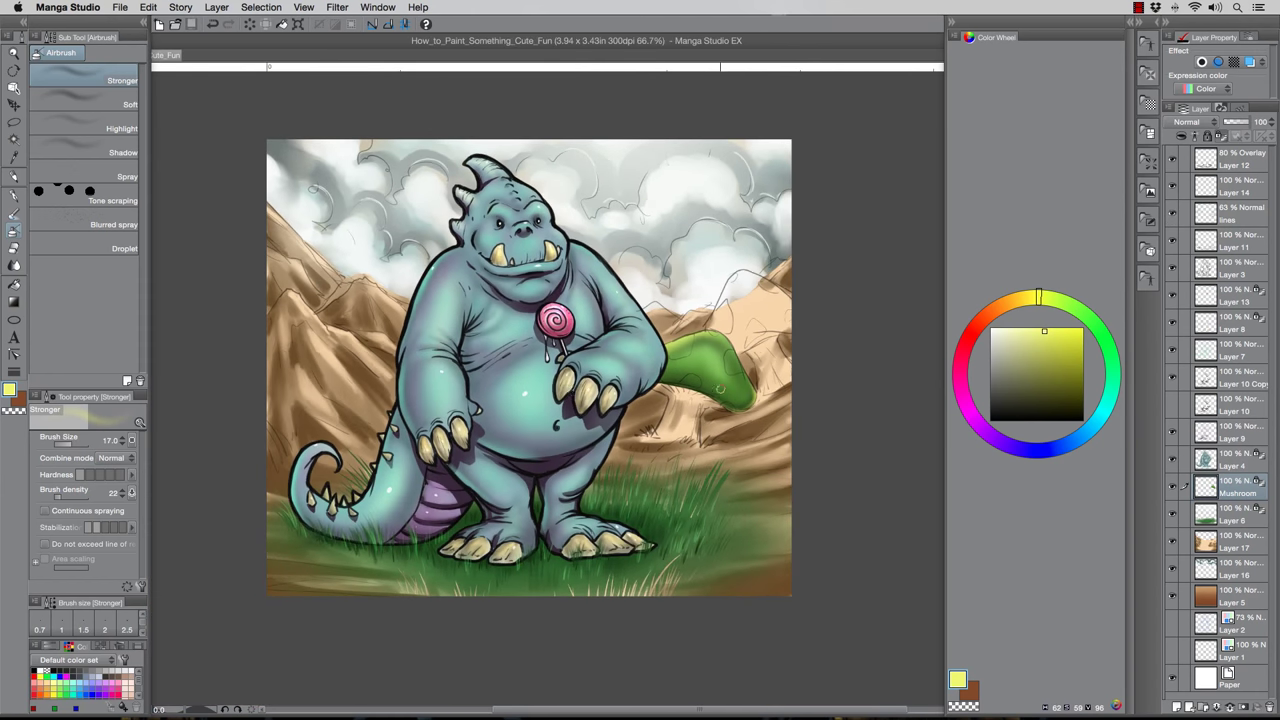
# Add a layer below Mushroom and lay the first G-pen strokes of the stem in brown (H 36, S 70, V 54)
pyautogui.scroll(4, 731, 368)
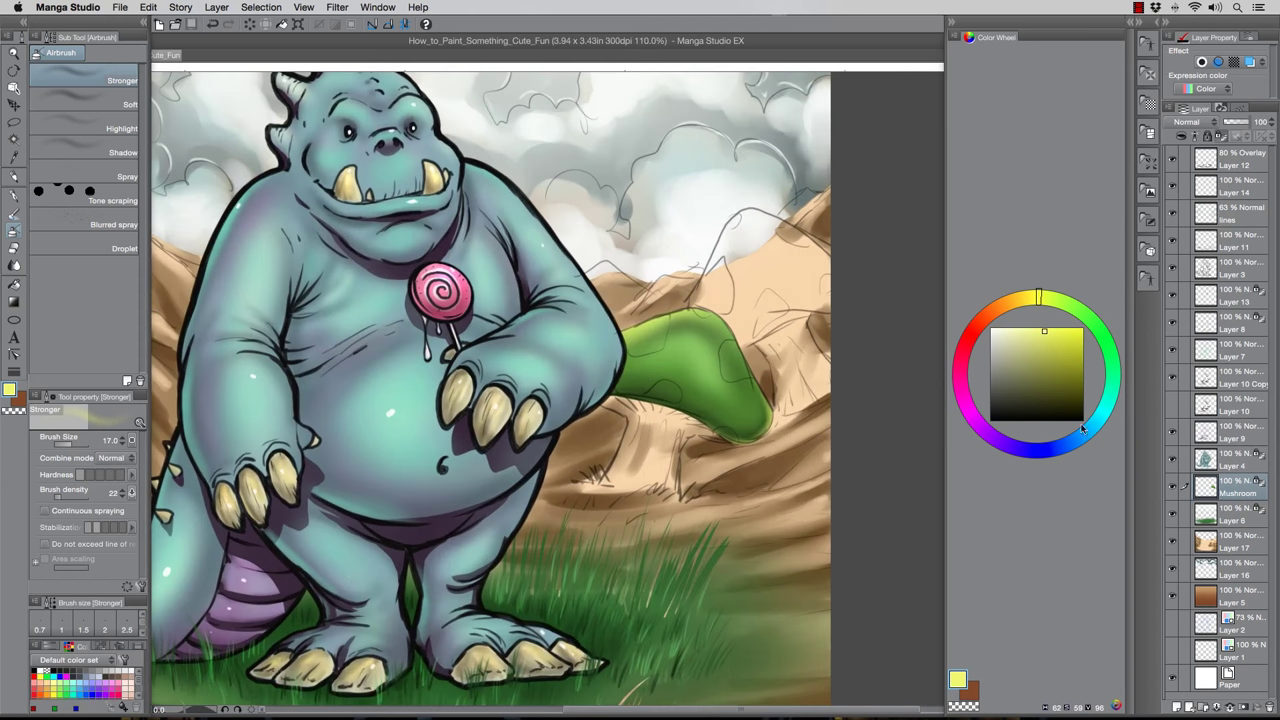
pyautogui.click(1176, 706)
pyautogui.scroll(2, 717, 427)
pyautogui.press('p')
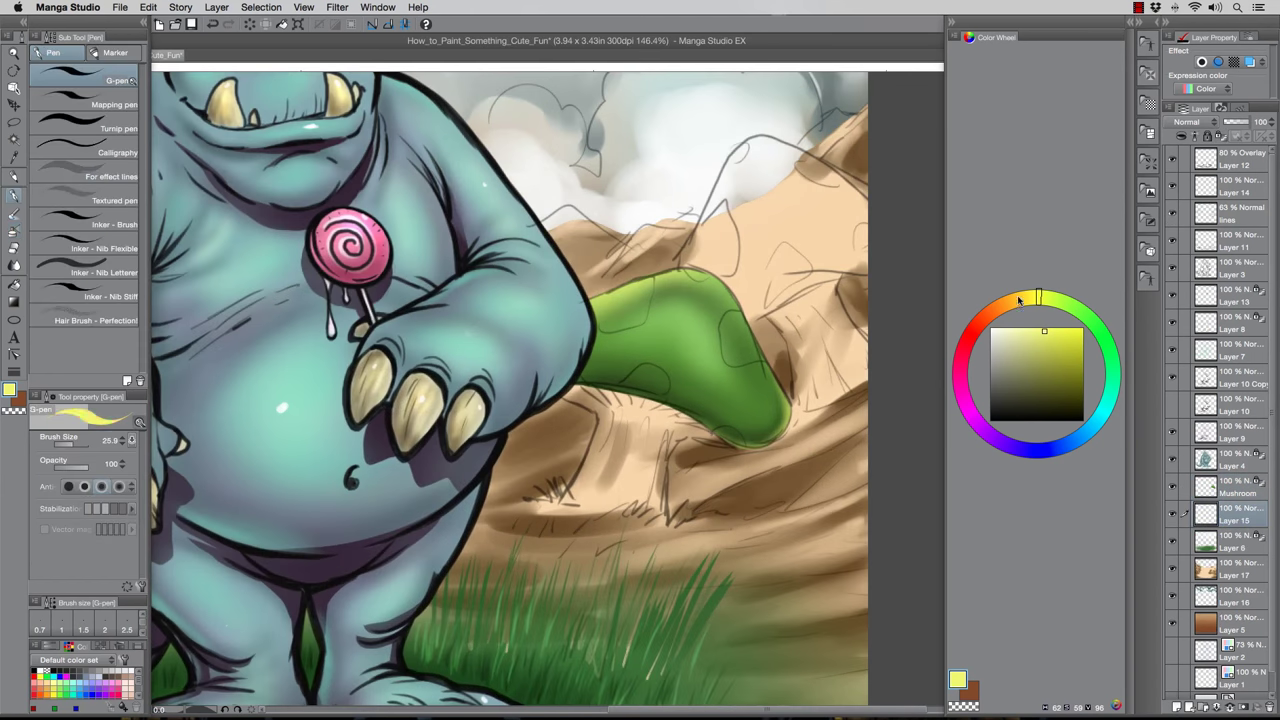
pyautogui.click(1010, 300)
pyautogui.click(1035, 342)
pyautogui.click(1003, 304)
pyautogui.click(1043, 357)
pyautogui.moveTo(620, 430); pyautogui.dragTo(608, 464)
pyautogui.click(1034, 375)
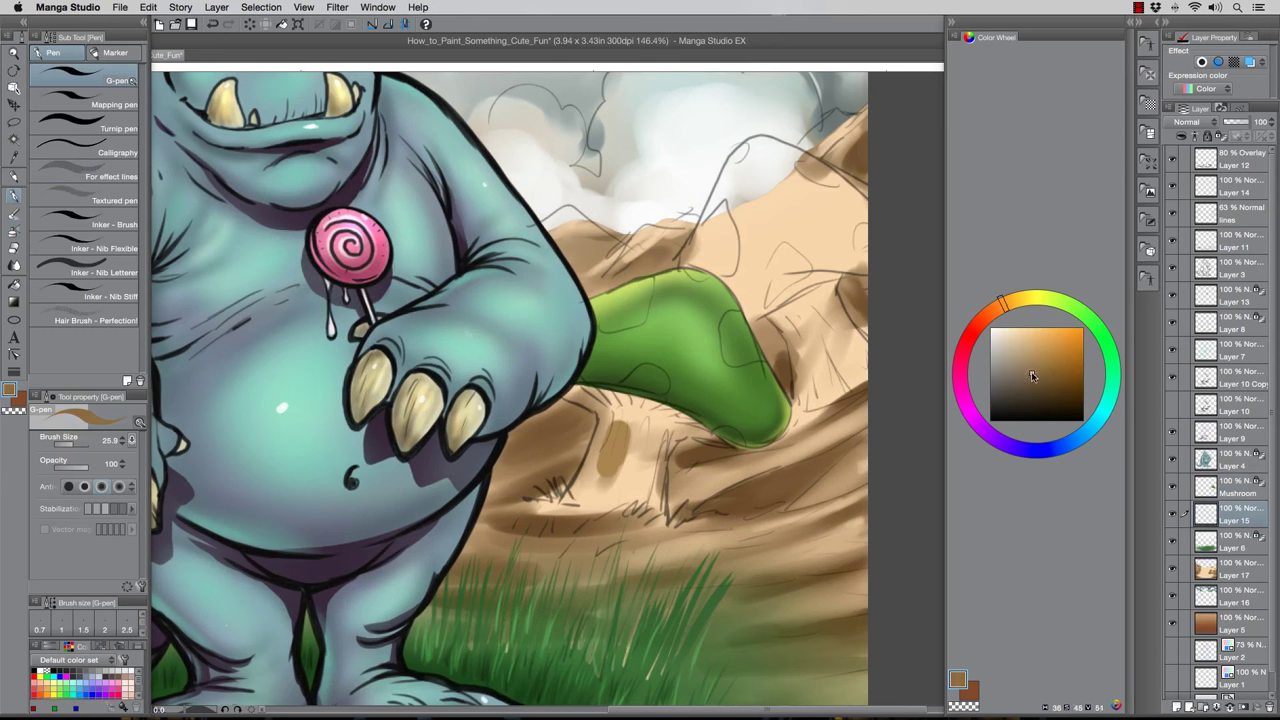
pyautogui.click(1055, 370)
pyautogui.moveTo(622, 416); pyautogui.dragTo(606, 474)
# Fill the rest of the mushroom stem in brown up to the cap and out to its flared edges, reducing the brush to 8
pyautogui.press('[')
pyautogui.press('[')
pyautogui.press('[')
pyautogui.moveTo(606, 414)
pyautogui.mouseDown()
pyautogui.moveTo(599, 448)
pyautogui.moveTo(640, 424)
pyautogui.moveTo(656, 500)
pyautogui.moveTo(589, 490)
pyautogui.moveTo(652, 516)
pyautogui.moveTo(670, 412)
pyautogui.moveTo(703, 434)
pyautogui.mouseUp()
pyautogui.press('[')
pyautogui.moveTo(608, 384)
pyautogui.mouseDown()
pyautogui.moveTo(566, 410)
pyautogui.moveTo(564, 397)
pyautogui.mouseUp()
pyautogui.press('[')
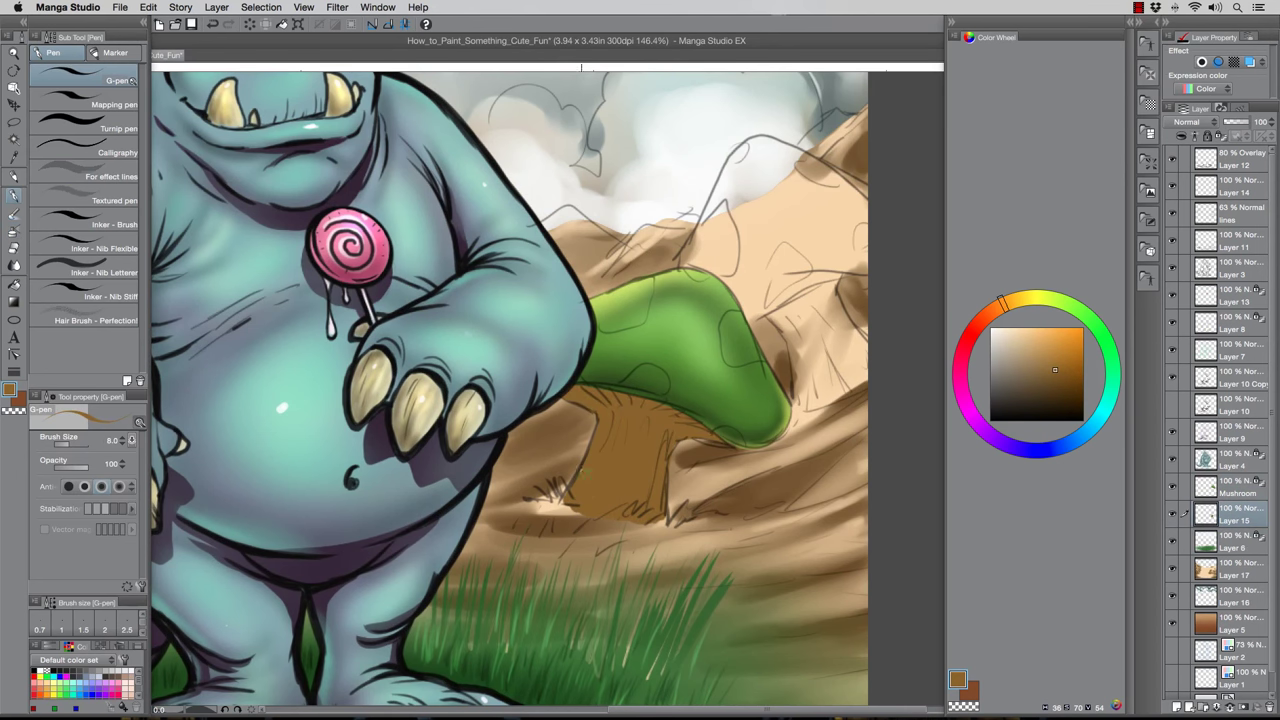
# Create a layer folder named "Mushrooms" and place the Mushroom cap layer and Layer 15 inside it
pyautogui.click(1202, 708)
pyautogui.doubleClick(1240, 515)
pyautogui.write('Mushrooms')
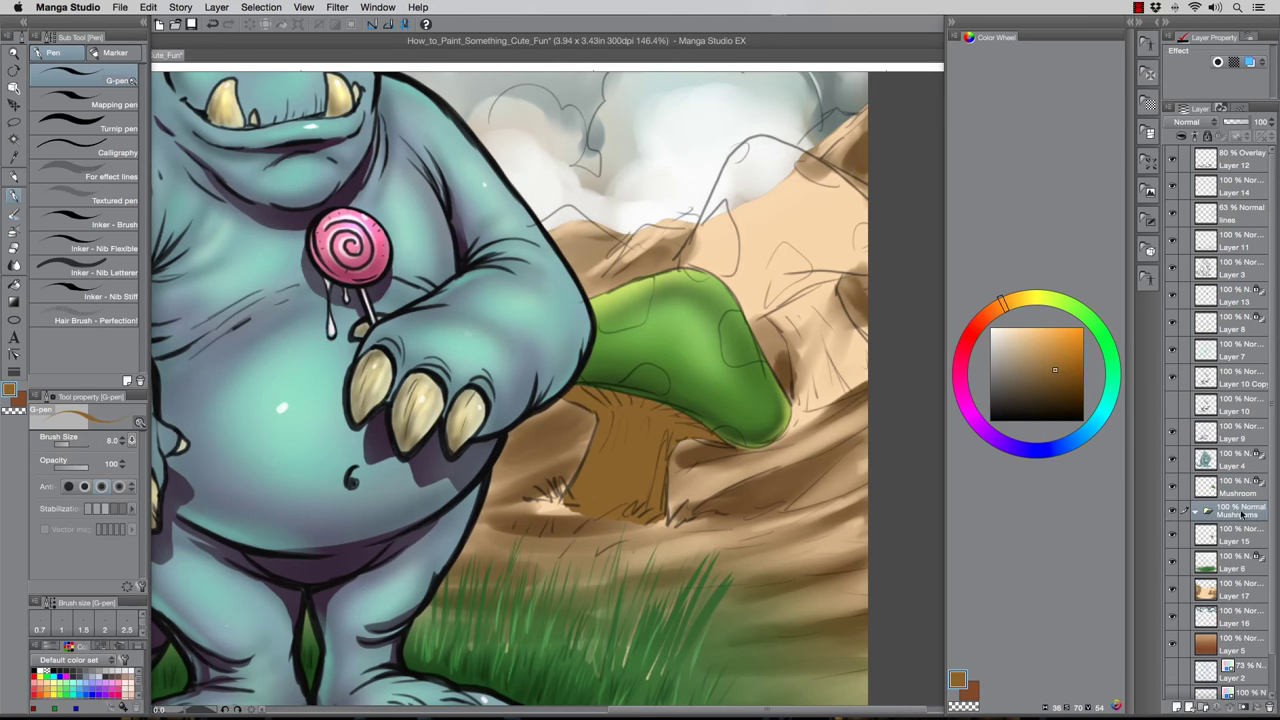
pyautogui.click(1240, 508)
pyautogui.moveTo(1240, 511)
pyautogui.mouseDown()
pyautogui.moveTo(1240, 475)
pyautogui.moveTo(1240, 487)
pyautogui.mouseUp()
pyautogui.keyDown('shift'); pyautogui.click(1240, 534); pyautogui.keyUp('shift')
pyautogui.click(1174, 487)
pyautogui.click(1174, 487)
# Add a new layer named "Lines" above the cap and stem layers in the Mushrooms folder
pyautogui.click(1243, 510)
pyautogui.click(1177, 707)
pyautogui.doubleClick(1240, 514)
pyautogui.write('Lines')
pyautogui.press('Return')
# Ink the outlines of the mushroom cap and stem in black with the G-pen, undoing the stray stroke
pyautogui.click(14, 179)
pyautogui.press('p')
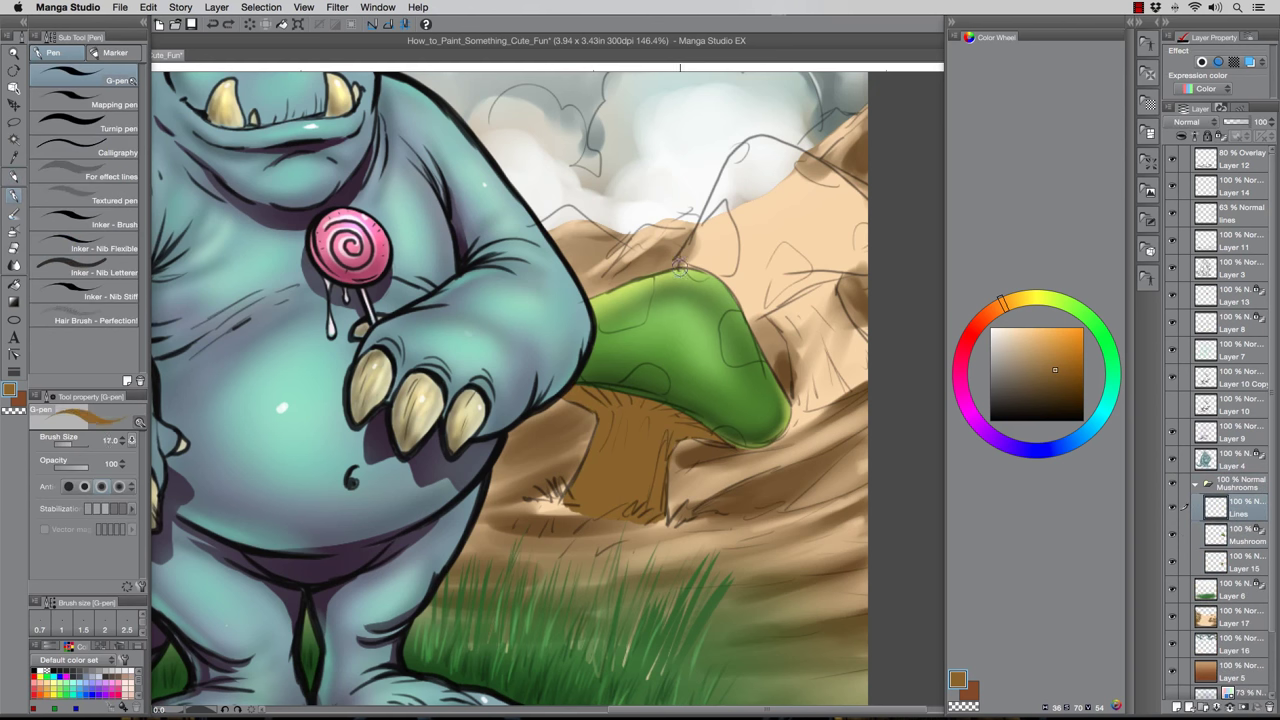
pyautogui.click(991, 419)
pyautogui.moveTo(685, 268)
pyautogui.mouseDown()
pyautogui.moveTo(589, 300)
pyautogui.moveTo(735, 302)
pyautogui.moveTo(787, 418)
pyautogui.moveTo(668, 446)
pyautogui.moveTo(666, 520)
pyautogui.mouseUp()
pyautogui.moveTo(560, 398)
pyautogui.mouseDown()
pyautogui.moveTo(574, 404)
pyautogui.moveTo(566, 500)
pyautogui.moveTo(685, 411)
pyautogui.moveTo(737, 443)
pyautogui.mouseUp()
pyautogui.hotkey('ctrl', 'z')
# Ink the cap's spots, the short gill lines beneath it and the stem's grain in black at brush size 6
pyautogui.press('[')
pyautogui.press('[')
pyautogui.moveTo(654, 277); pyautogui.dragTo(597, 329)
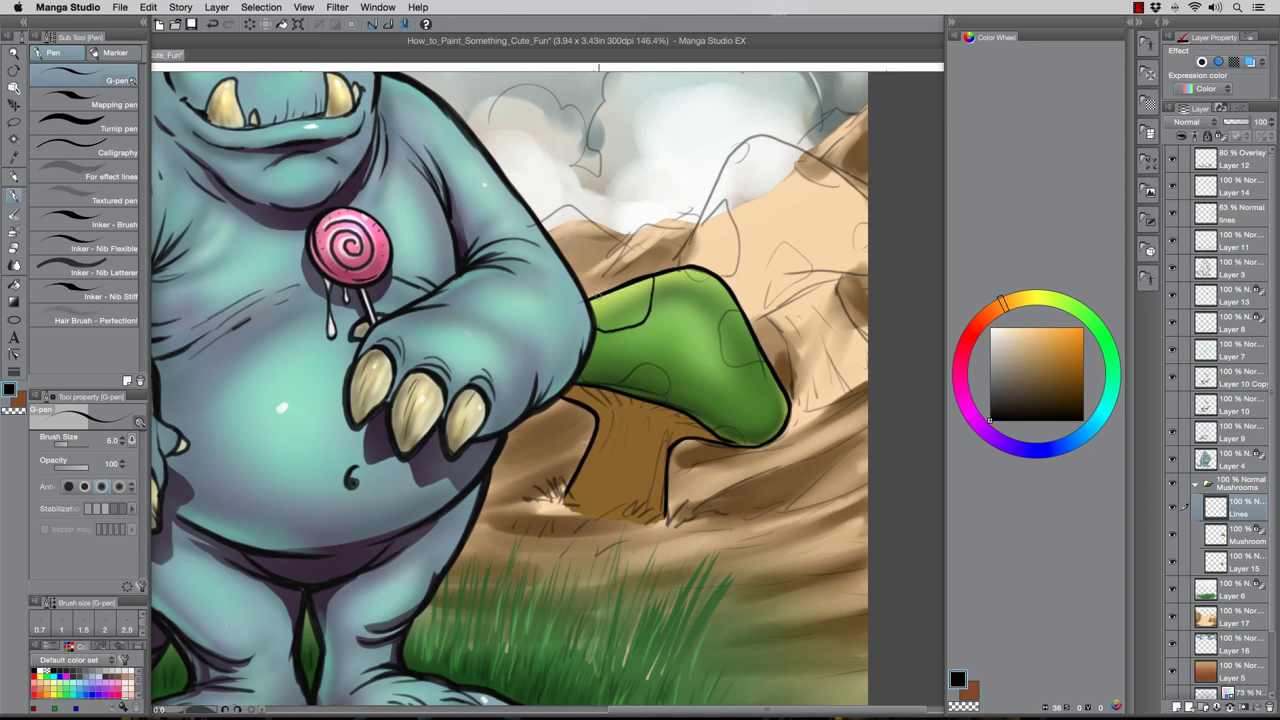
pyautogui.moveTo(726, 310); pyautogui.dragTo(736, 364)
pyautogui.moveTo(628, 370)
pyautogui.mouseDown()
pyautogui.moveTo(742, 443)
pyautogui.moveTo(669, 404)
pyautogui.mouseUp()
pyautogui.hotkey('ctrl', 'z')
pyautogui.hotkey('ctrl', 'z')
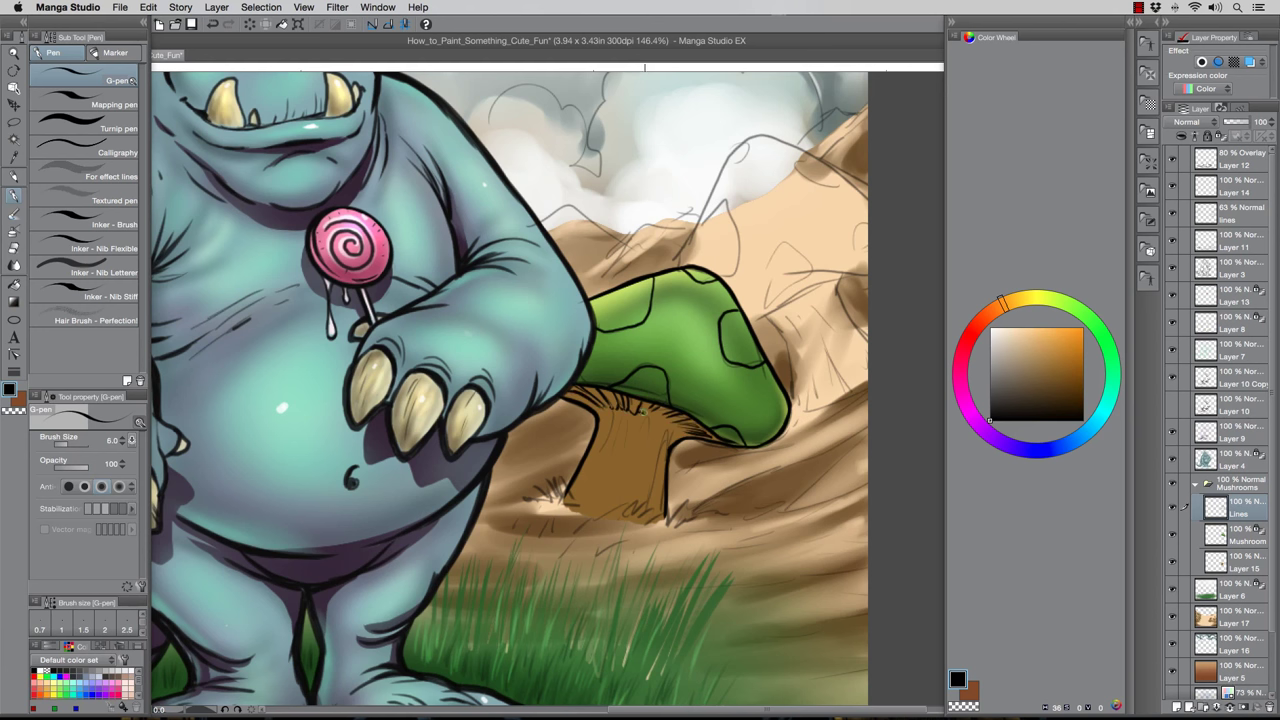
pyautogui.moveTo(617, 411); pyautogui.dragTo(592, 490)
pyautogui.moveTo(655, 413); pyautogui.dragTo(643, 510)
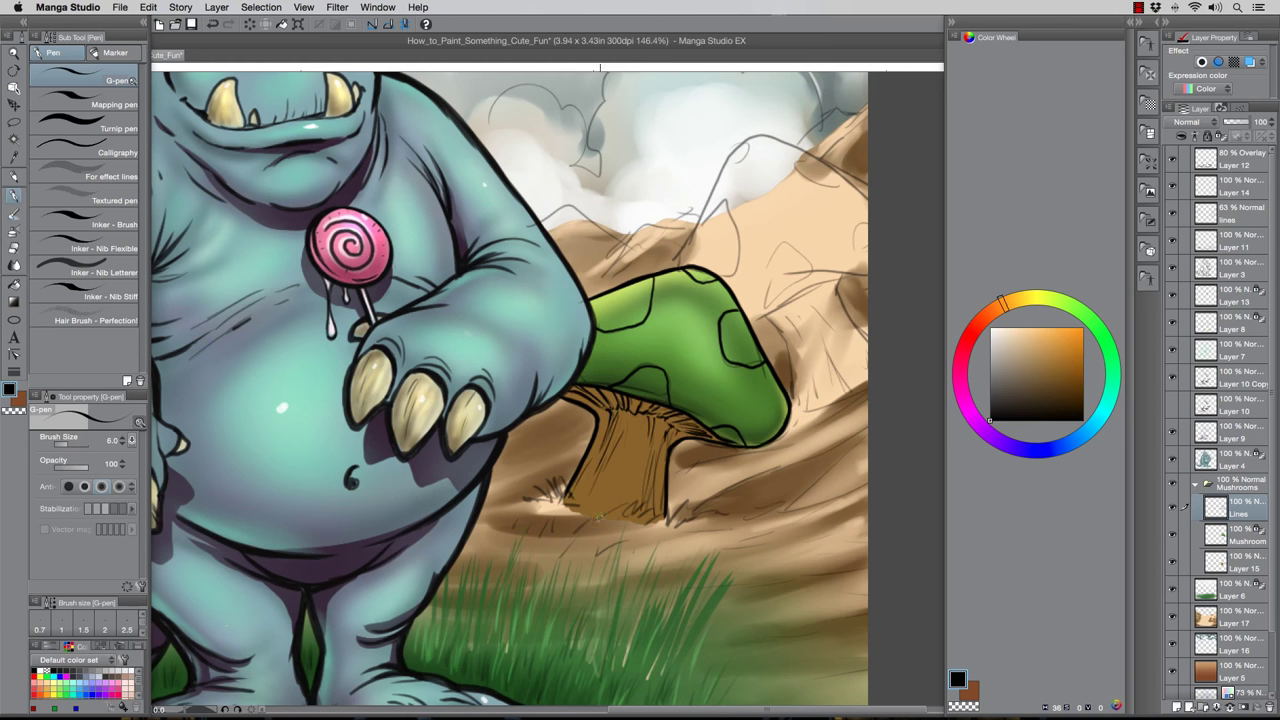
# On Layer 15, paint tan (H 36, S 45, V 76) highlight streaks down the stem with Smooth watercolor at sizes 10 and 6
pyautogui.click(1240, 562)
pyautogui.press('b')
pyautogui.click(1054, 369)
pyautogui.click(1032, 349)
pyautogui.press(']')
pyautogui.press(']')
pyautogui.press(']')
pyautogui.press(']')
pyautogui.moveTo(623, 458); pyautogui.dragTo(612, 492)
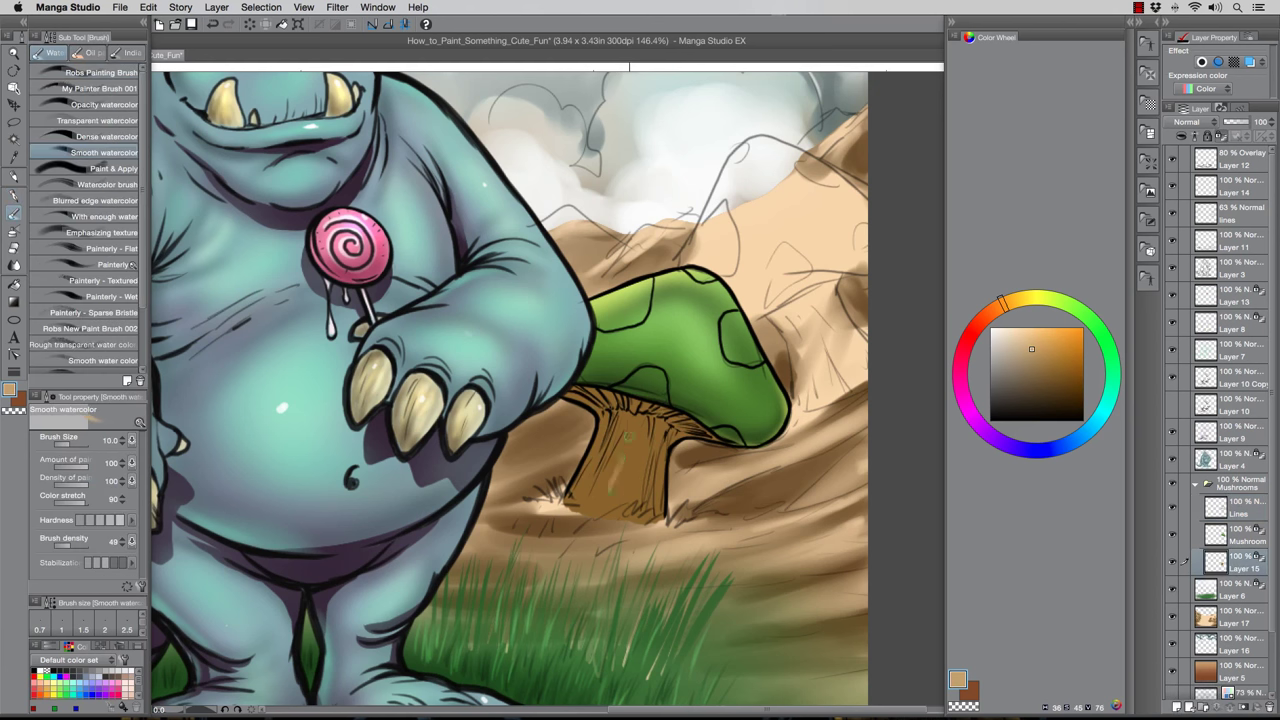
pyautogui.moveTo(631, 434)
pyautogui.mouseDown()
pyautogui.moveTo(606, 504)
pyautogui.moveTo(628, 508)
pyautogui.mouseUp()
pyautogui.moveTo(652, 434); pyautogui.dragTo(646, 506)
pyautogui.moveTo(614, 424); pyautogui.dragTo(588, 499)
pyautogui.moveTo(602, 434); pyautogui.dragTo(574, 501)
pyautogui.press('[')
pyautogui.press('[')
pyautogui.moveTo(660, 476); pyautogui.dragTo(656, 514)
# Shade the stem under the cap and along its grain in dark brown (H 36, S 62, V 24), blending with a sampled mid-brown
pyautogui.click(1048, 399)
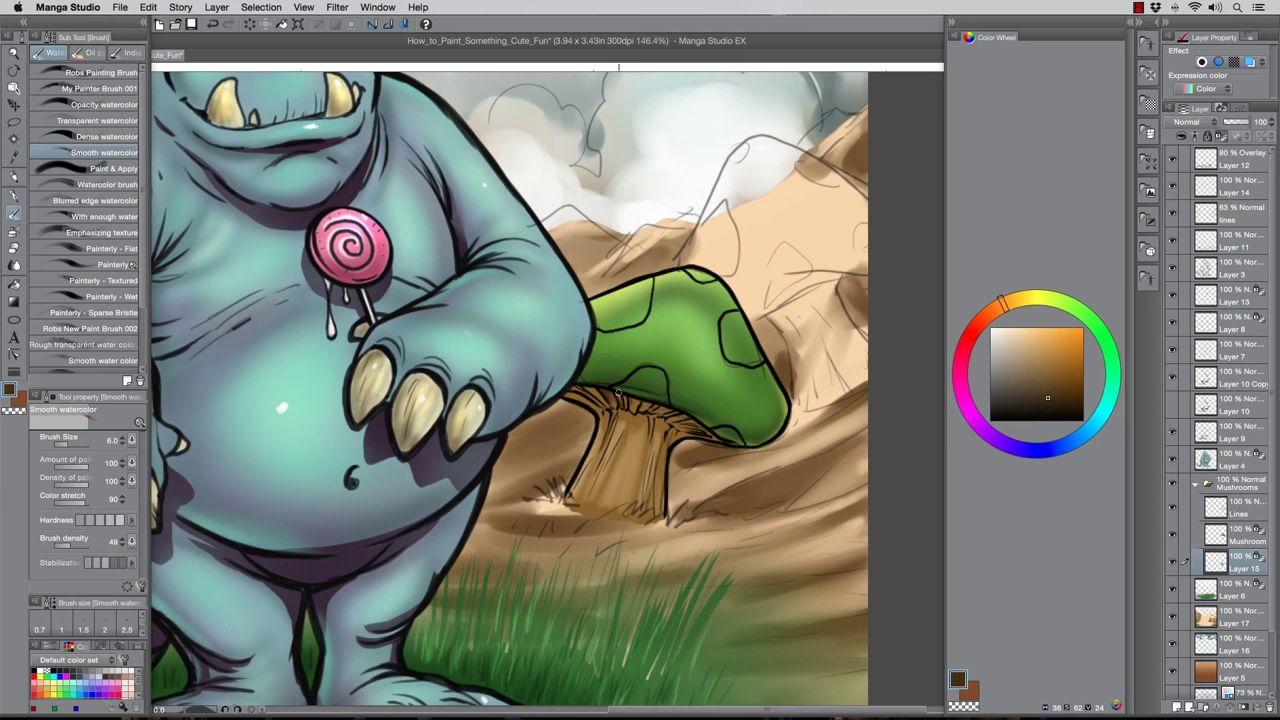
pyautogui.moveTo(646, 405)
pyautogui.mouseDown()
pyautogui.moveTo(682, 433)
pyautogui.moveTo(650, 425)
pyautogui.moveTo(674, 437)
pyautogui.moveTo(642, 508)
pyautogui.moveTo(654, 492)
pyautogui.moveTo(587, 506)
pyautogui.mouseUp()
pyautogui.press(']')
pyautogui.press(']')
pyautogui.press('[')
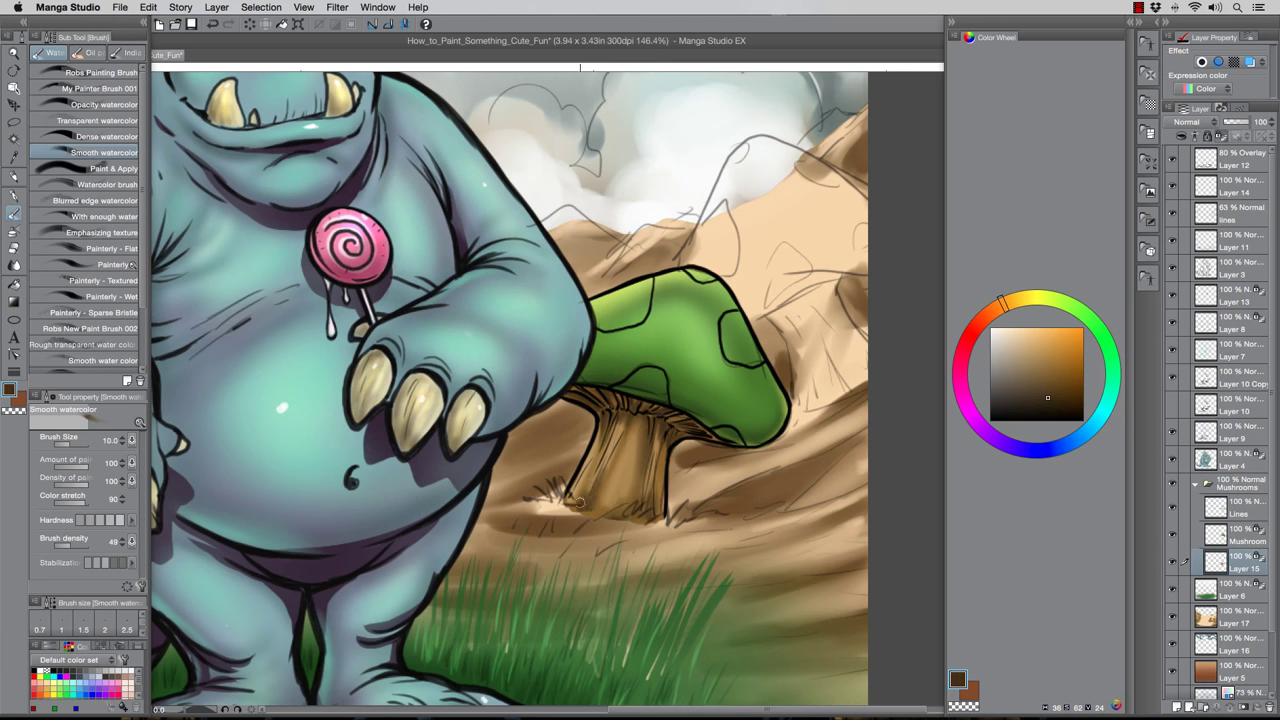
pyautogui.press(']')
pyautogui.moveTo(646, 432)
pyautogui.mouseDown()
pyautogui.moveTo(637, 488)
pyautogui.moveTo(610, 507)
pyautogui.mouseUp()
pyautogui.keyDown('alt'); pyautogui.click(623, 491); pyautogui.keyUp('alt')
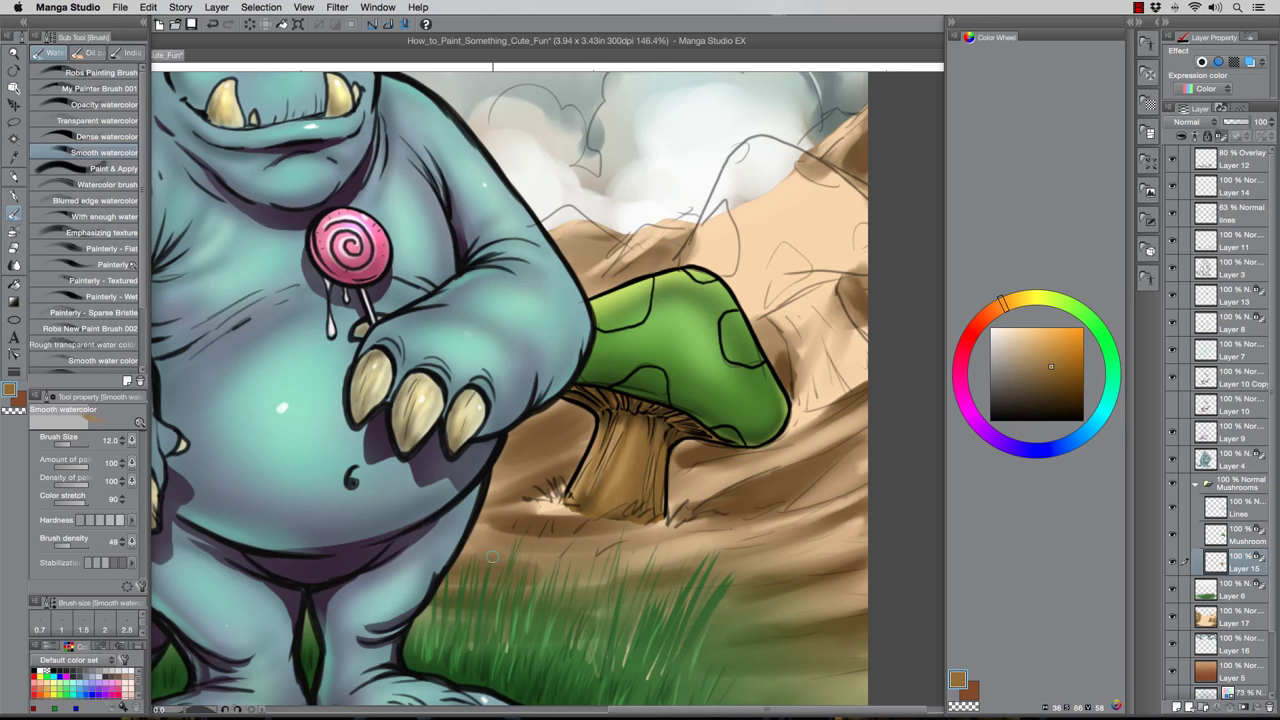
# On the Mushroom layer, paint the cap's spots bright yellow at size 10 and highlight them in paler yellow at size 15
pyautogui.click(1247, 536)
pyautogui.click(1031, 298)
pyautogui.click(1053, 337)
pyautogui.press('[')
pyautogui.moveTo(606, 304)
pyautogui.mouseDown()
pyautogui.moveTo(637, 301)
pyautogui.moveTo(598, 322)
pyautogui.mouseUp()
pyautogui.moveTo(641, 377)
pyautogui.mouseDown()
pyautogui.moveTo(661, 394)
pyautogui.moveTo(626, 388)
pyautogui.mouseUp()
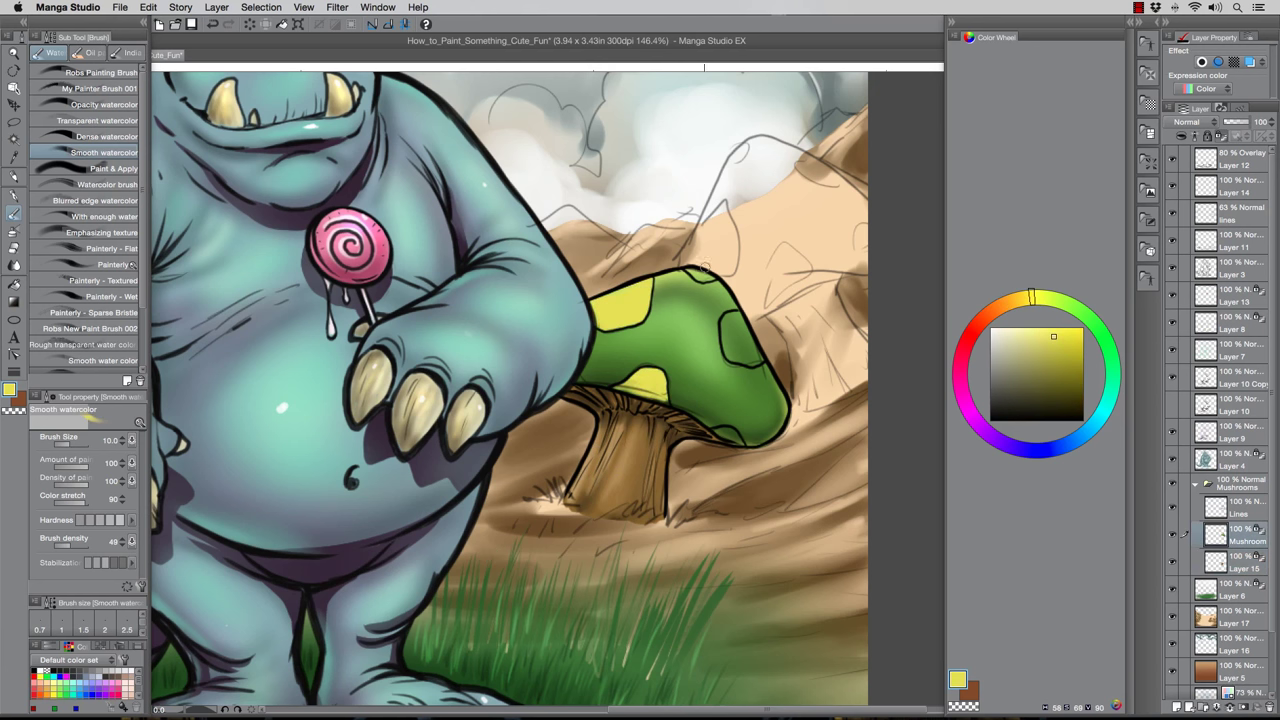
pyautogui.moveTo(692, 271); pyautogui.dragTo(708, 277)
pyautogui.moveTo(732, 348)
pyautogui.mouseDown()
pyautogui.moveTo(725, 328)
pyautogui.moveTo(750, 362)
pyautogui.moveTo(748, 345)
pyautogui.mouseUp()
pyautogui.click(1032, 330)
pyautogui.press(']')
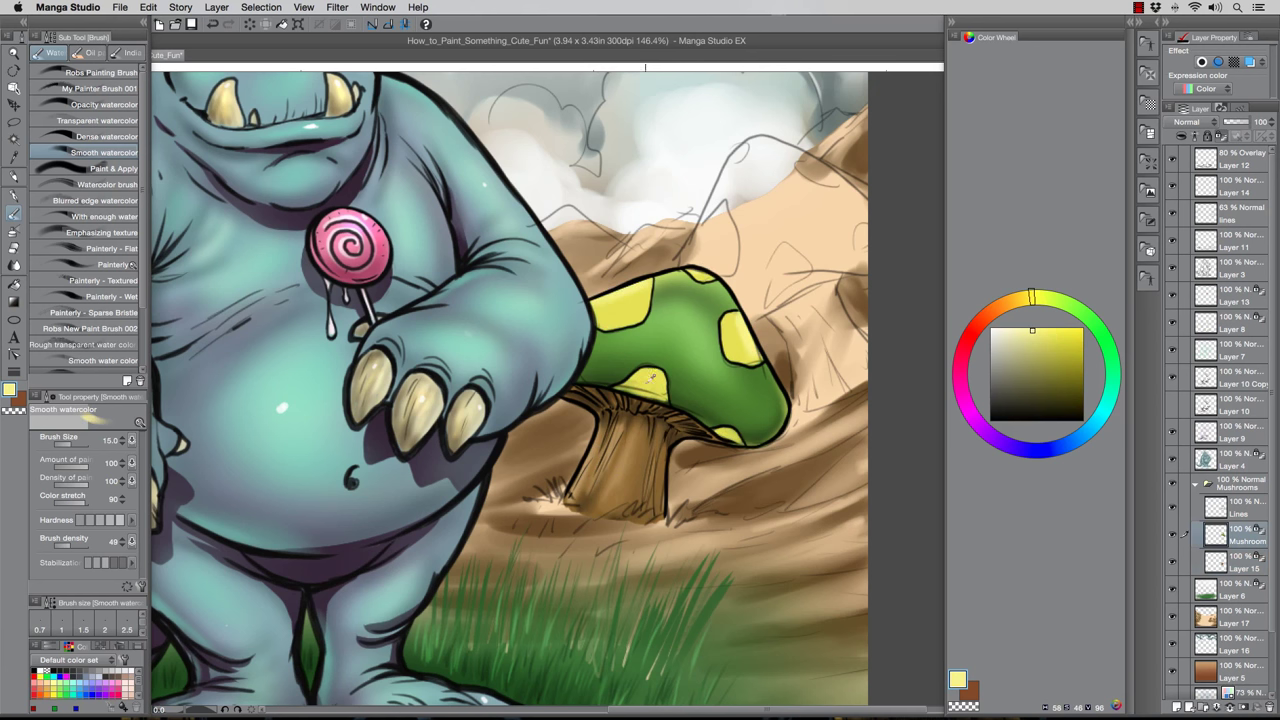
# Shade the edges of the yellow cap spots with ochre (H 48, S 80, V 75) at brush sizes 15 and 12
pyautogui.click(1065, 358)
pyautogui.click(1019, 298)
pyautogui.click(1064, 351)
pyautogui.moveTo(619, 386); pyautogui.dragTo(664, 398)
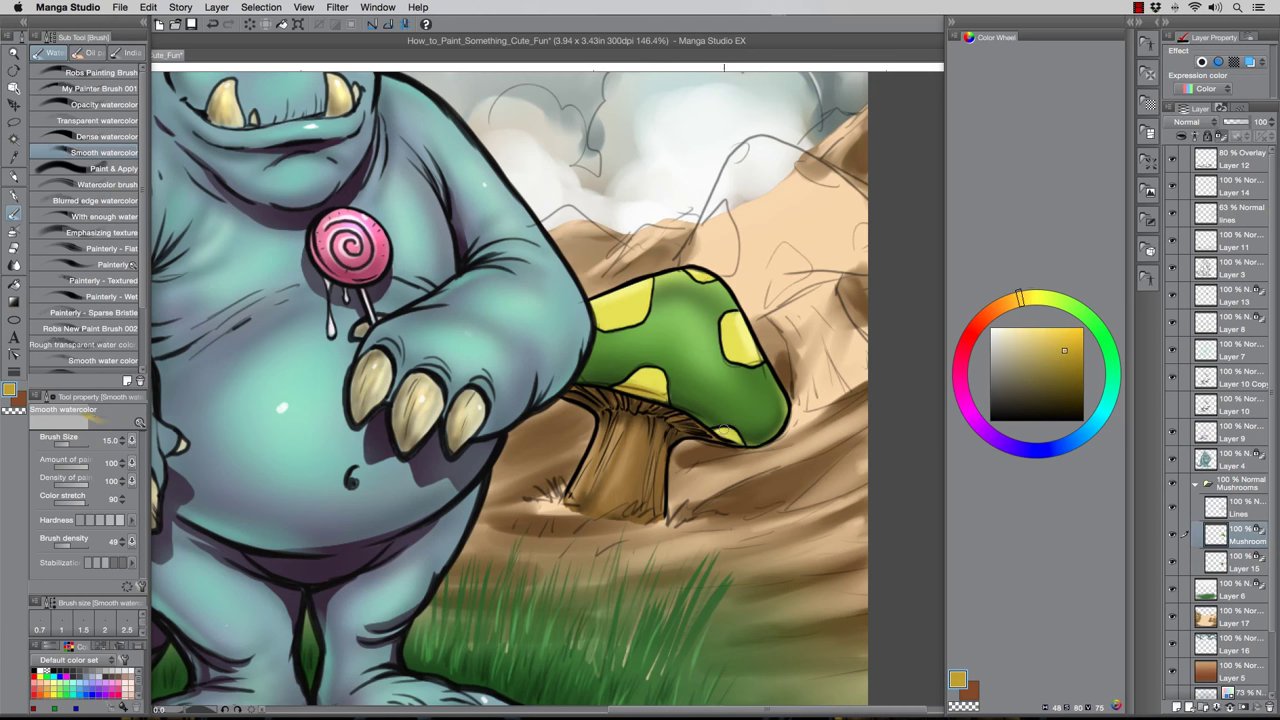
pyautogui.press('[')
pyautogui.moveTo(722, 431); pyautogui.dragTo(743, 441)
pyautogui.moveTo(739, 358); pyautogui.dragTo(728, 336)
pyautogui.moveTo(641, 318); pyautogui.dragTo(613, 323)
# Select the stem's area from Layer 15 and, on a new layer above it, paint a dark brown (H 36, S 64, V 21) shadow under the cap
pyautogui.scroll(-4, 690, 375)
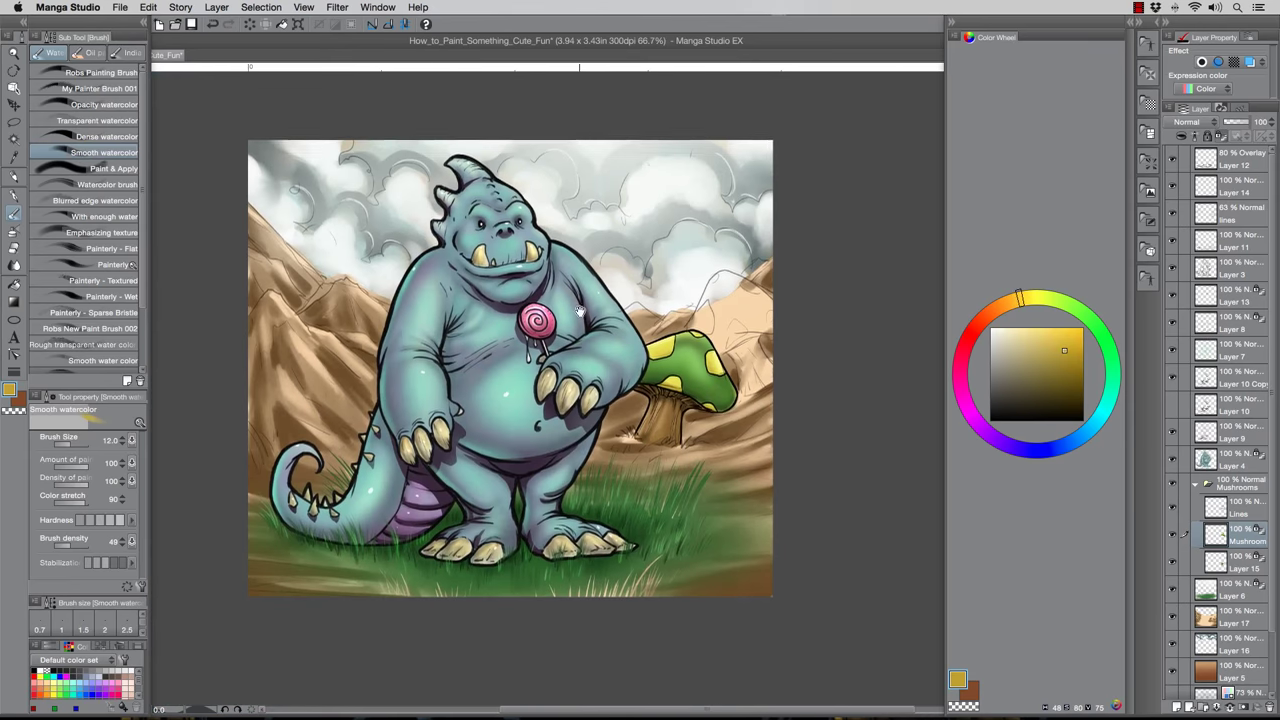
pyautogui.scroll(2, 680, 310)
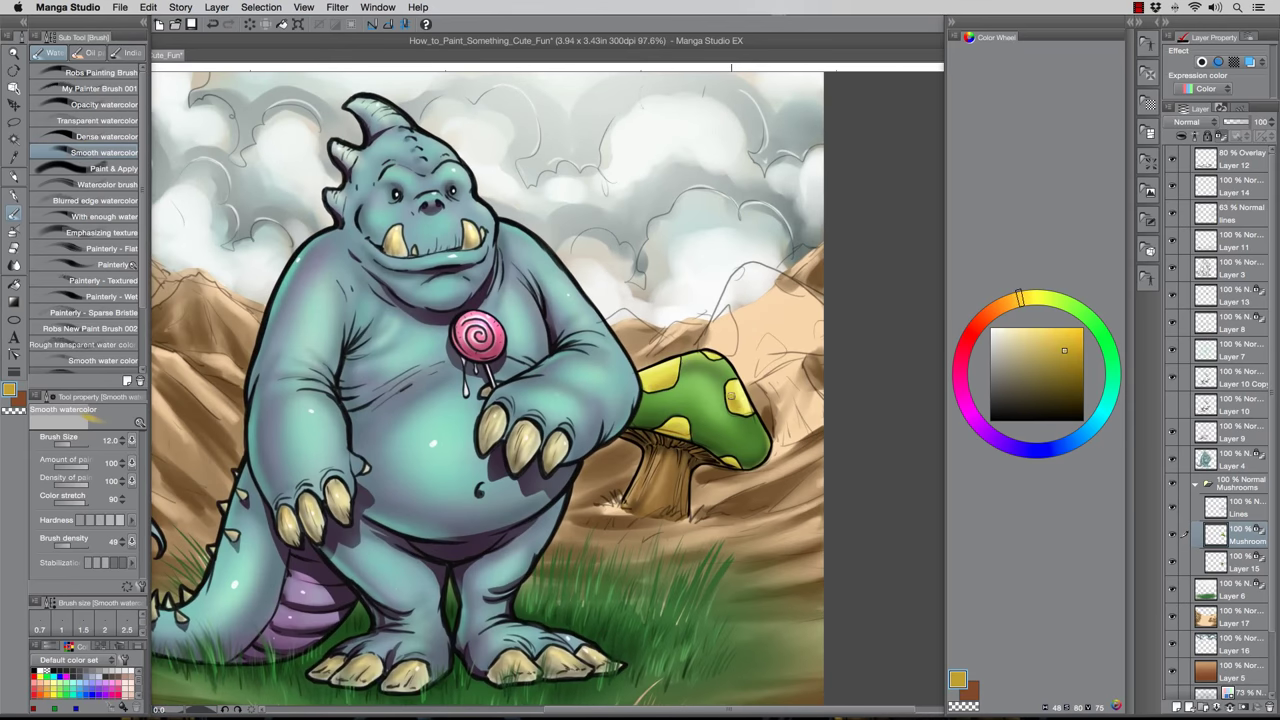
pyautogui.scroll(1, 744, 388)
pyautogui.click(1243, 566)
pyautogui.rightClick(1240, 561)
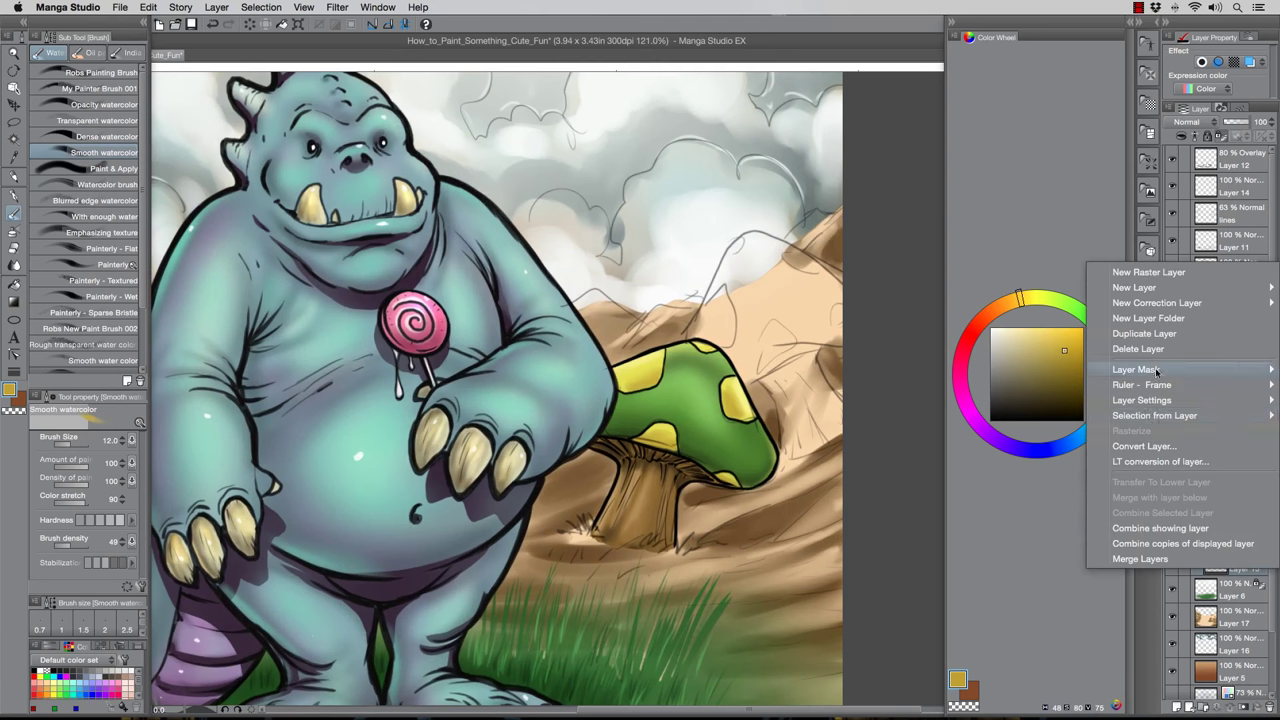
pyautogui.moveTo(1115, 417)
pyautogui.click(1030, 418)
pyautogui.press('super+shift+n')
pyautogui.click(13, 197)
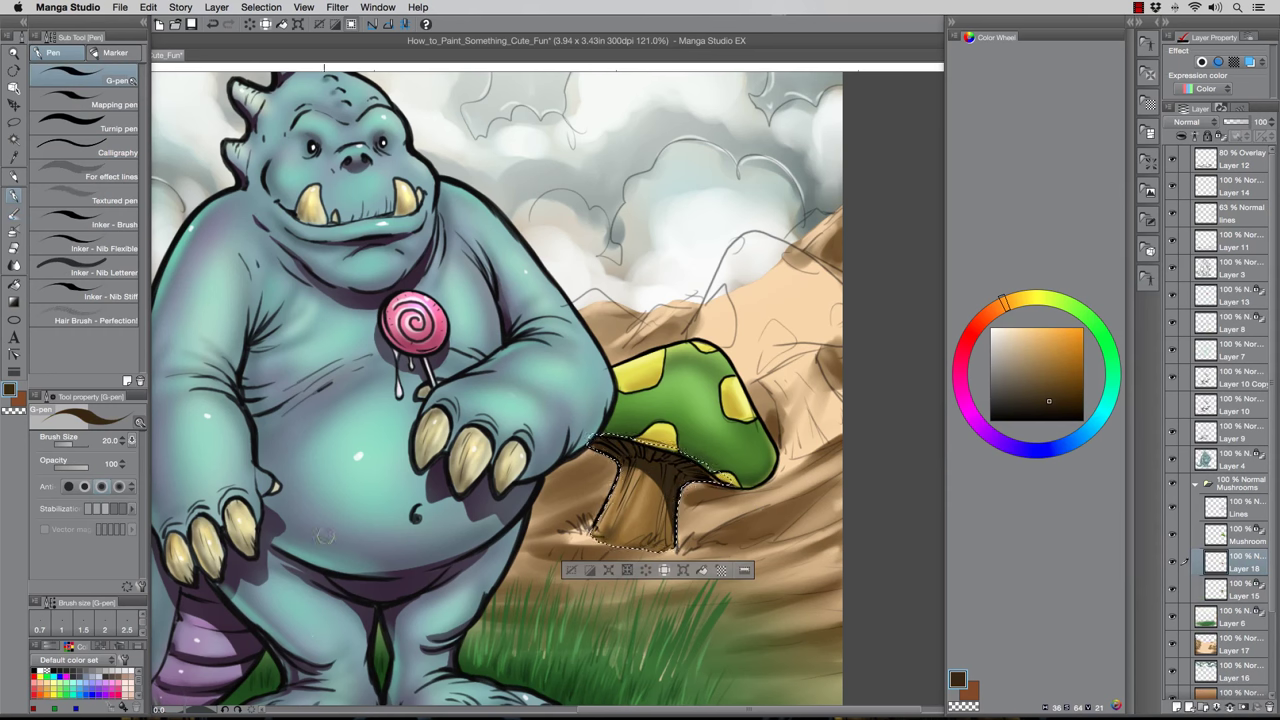
# Fade the lower edge of the stem's shadow with the Soft eraser at size 40 and clear the selection
pyautogui.press('e')
pyautogui.press(']')
pyautogui.press(']')
pyautogui.press(']')
pyautogui.press(']')
pyautogui.press(']')
pyautogui.moveTo(653, 481)
pyautogui.mouseDown()
pyautogui.moveTo(674, 504)
pyautogui.moveTo(646, 467)
pyautogui.mouseUp()
pyautogui.scroll(-3, 480, 443)
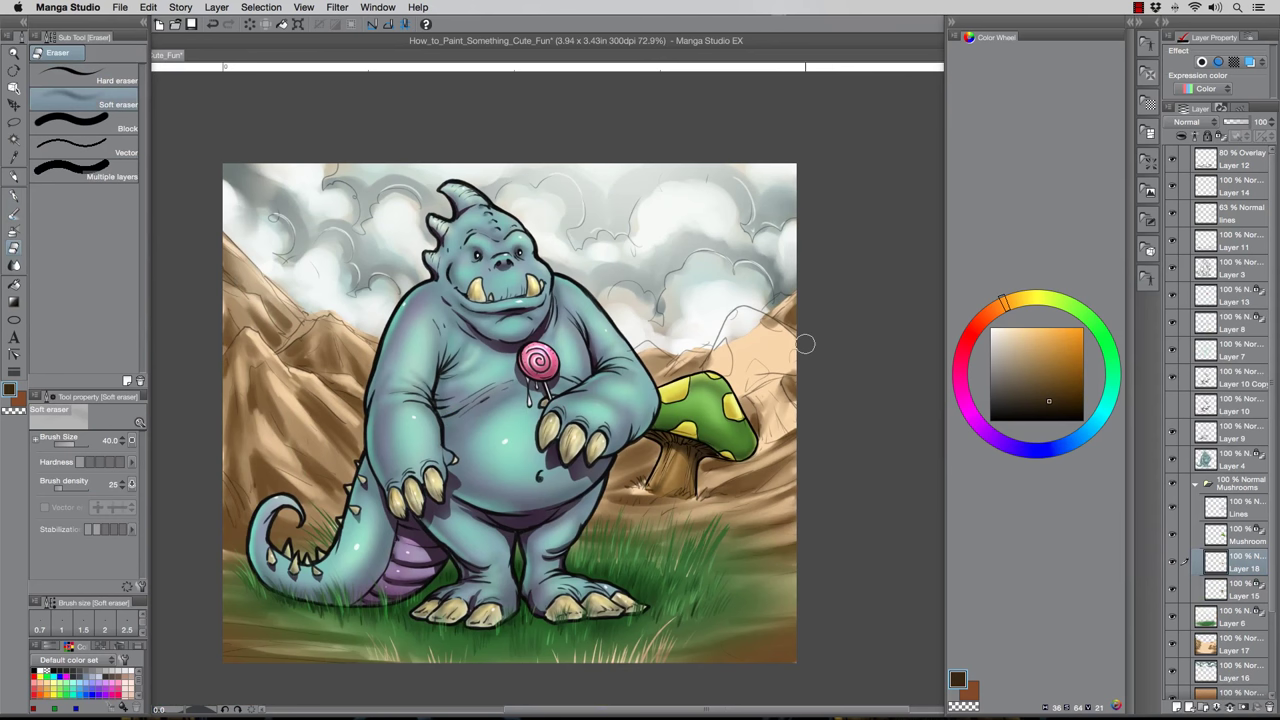
# Group the finished mushroom's layers in their own subfolder and add a second subfolder named Mushroom 2 containing a new layer
pyautogui.scroll(2, 805, 344)
pyautogui.click(1245, 510)
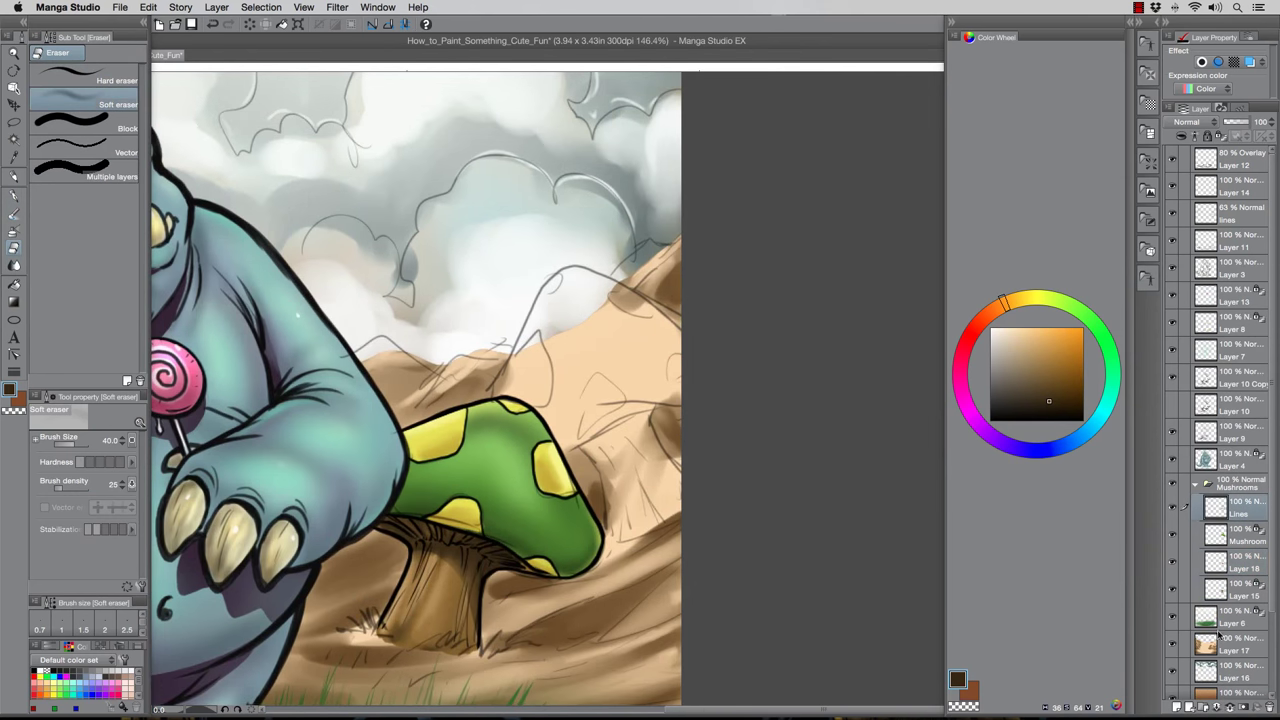
pyautogui.click(1204, 707)
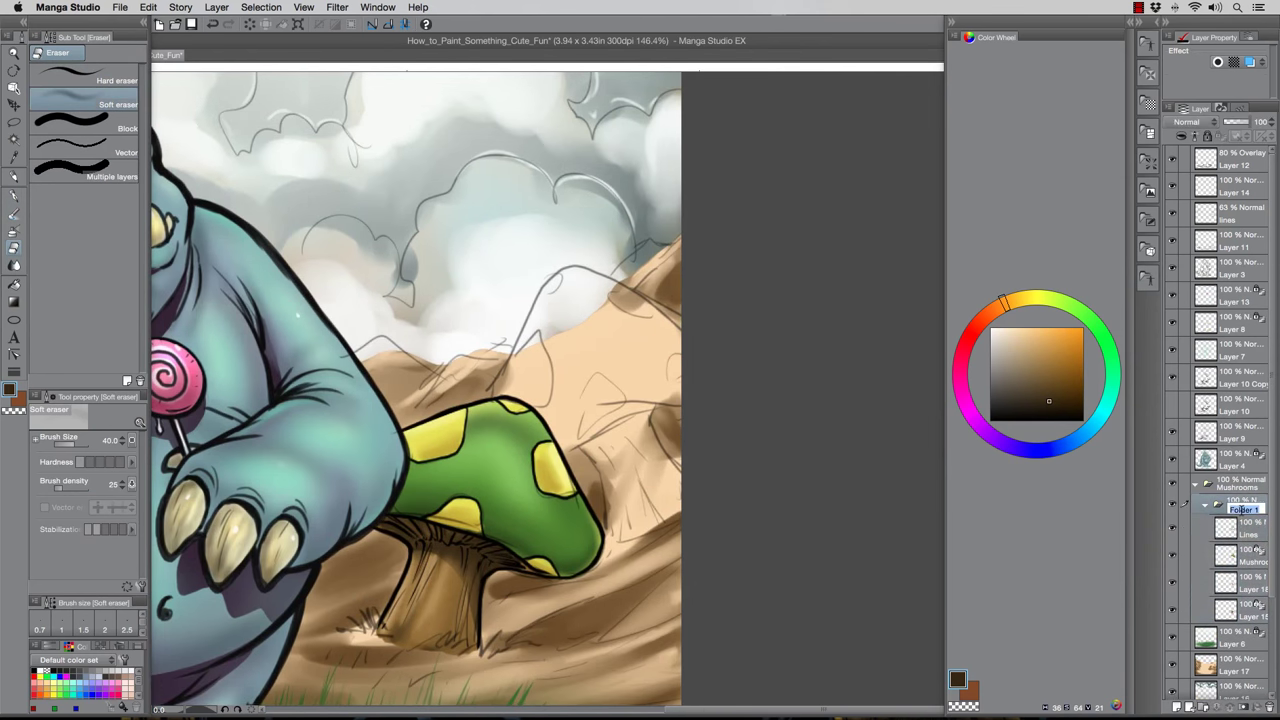
pyautogui.doubleClick(1243, 510)
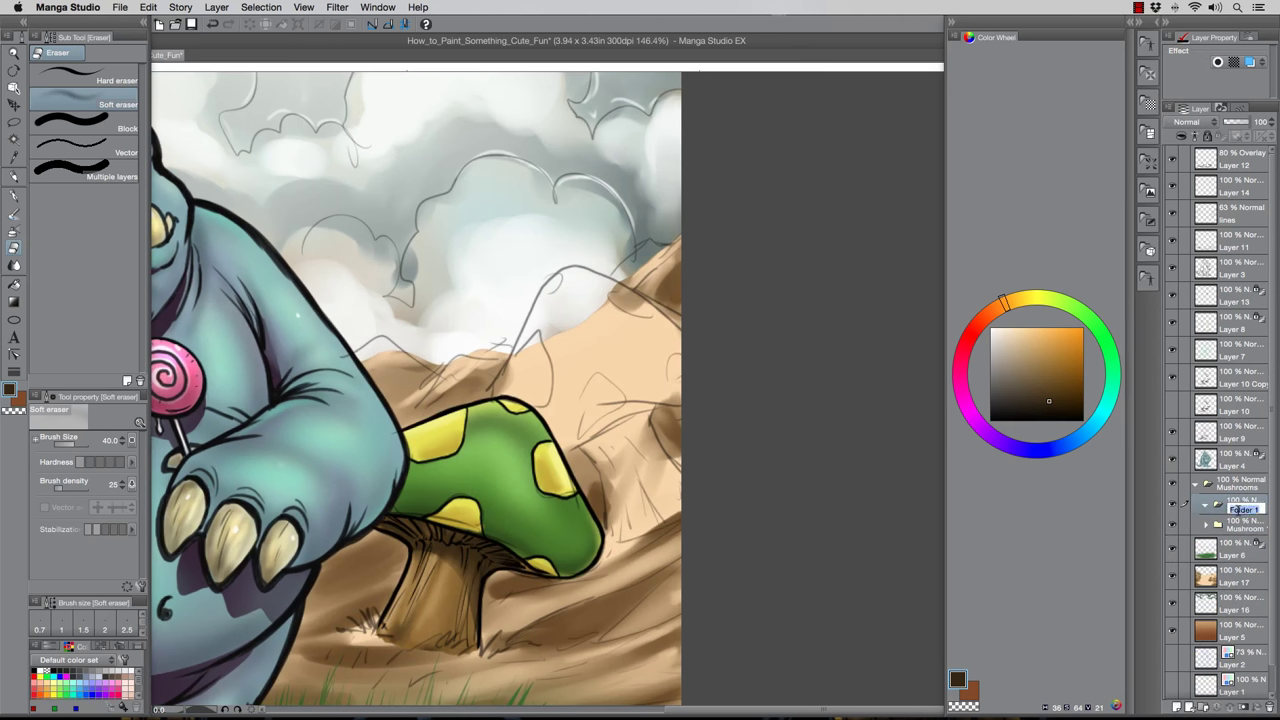
pyautogui.write('Mushroom 2')
pyautogui.press('Return')
pyautogui.click(1177, 705)
# Ink the cap outline and ridged stem of the rear mushroom in black with the G-pen at size 8
pyautogui.press('p')
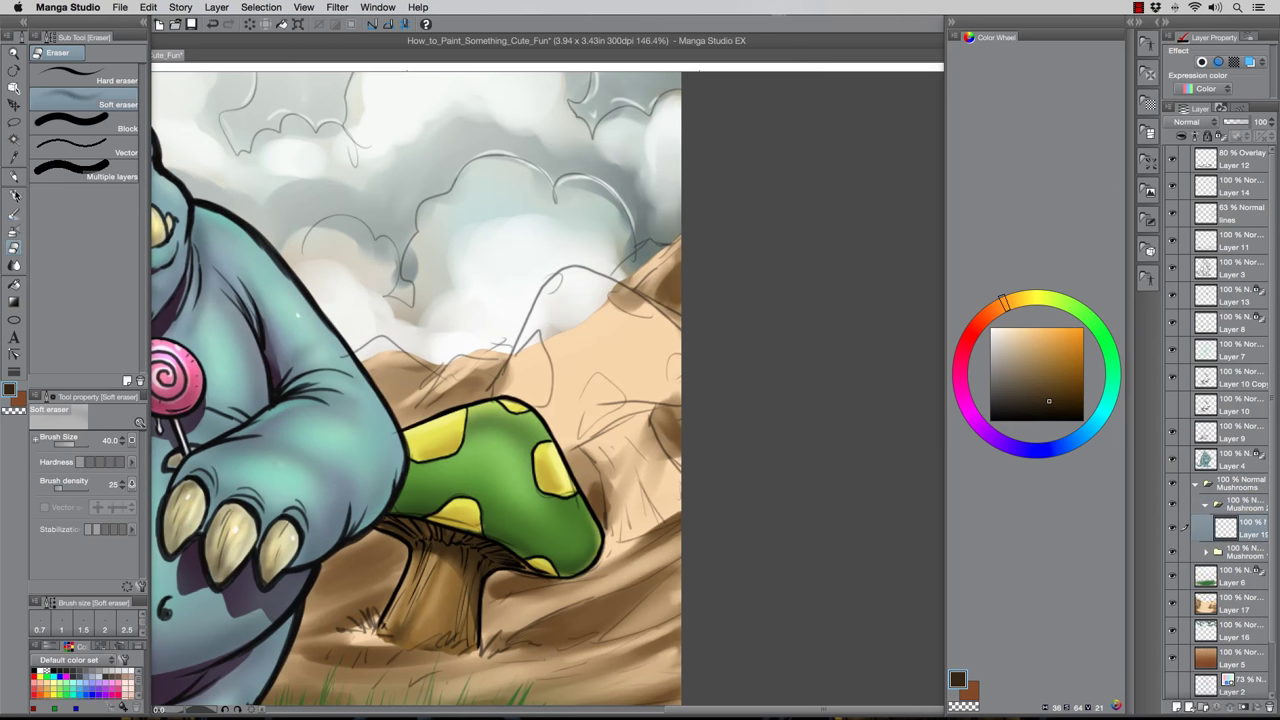
pyautogui.moveTo(568, 266); pyautogui.dragTo(493, 390)
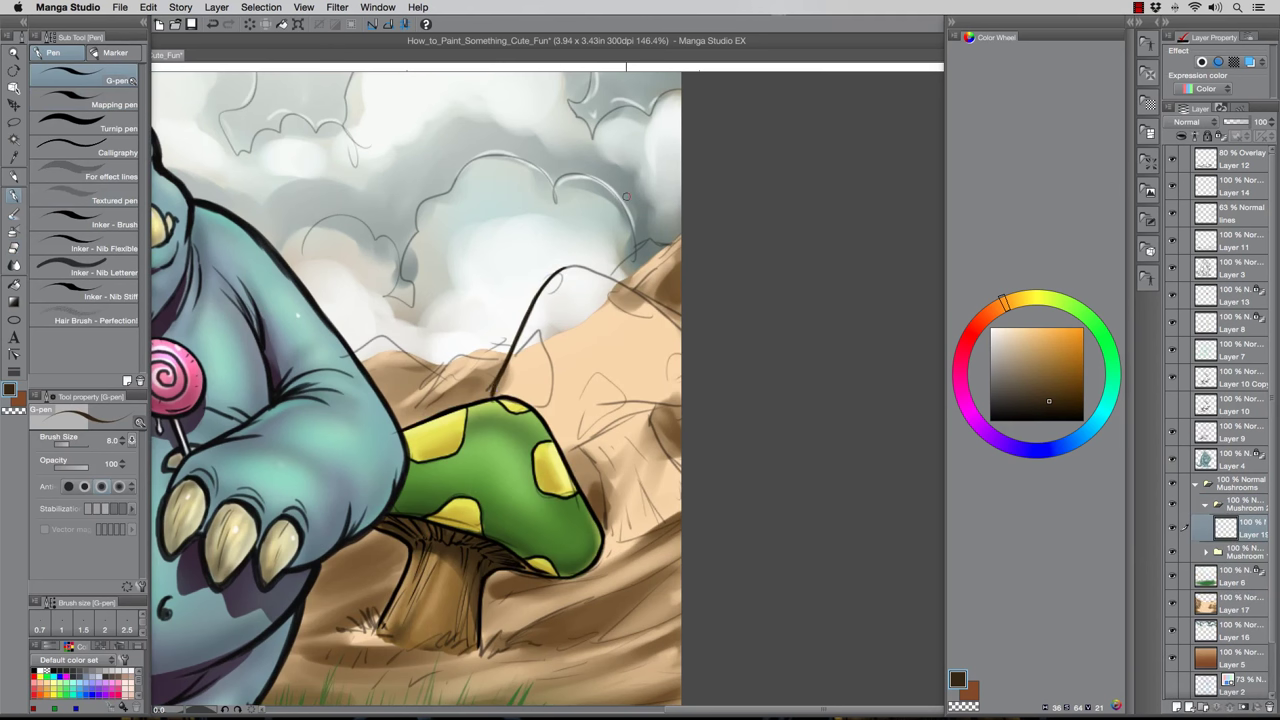
pyautogui.hotkey('ctrl', 'z')
pyautogui.keyDown('alt'); pyautogui.click(537, 411); pyautogui.keyUp('alt')
pyautogui.moveTo(565, 269); pyautogui.dragTo(499, 395)
pyautogui.moveTo(549, 278); pyautogui.dragTo(684, 307)
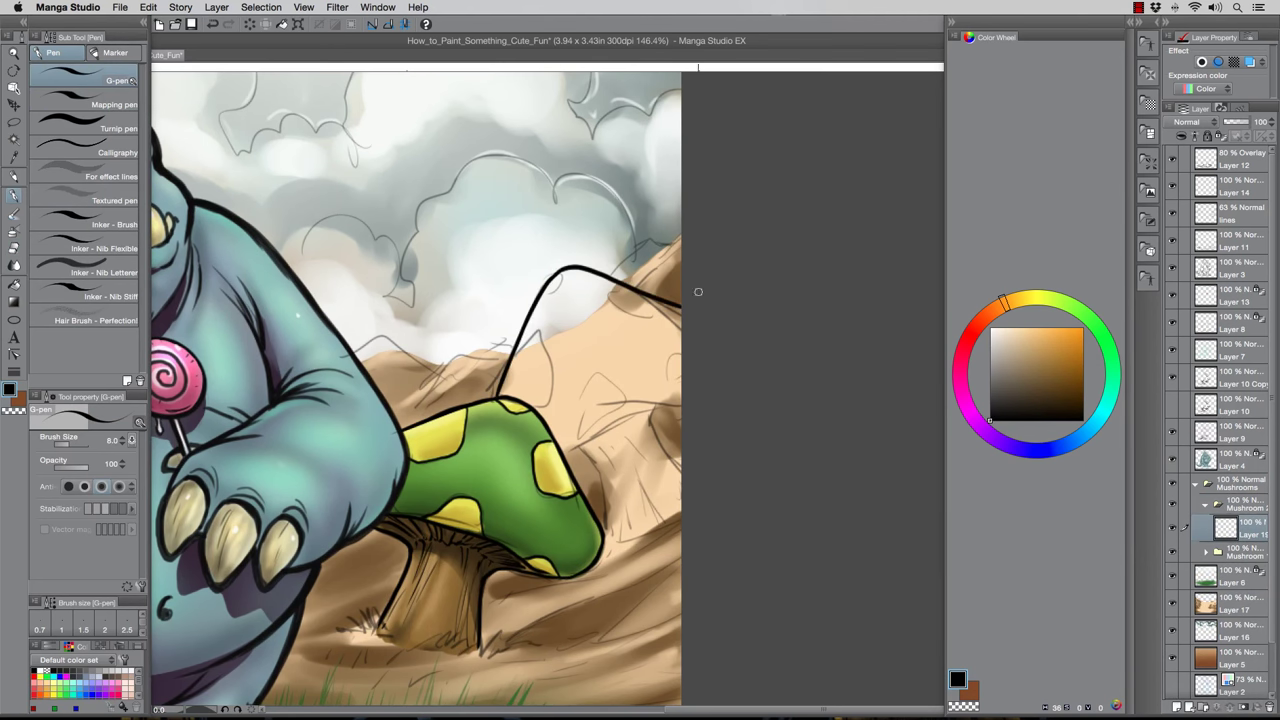
pyautogui.moveTo(650, 408)
pyautogui.mouseDown()
pyautogui.moveTo(565, 451)
pyautogui.moveTo(614, 540)
pyautogui.moveTo(682, 470)
pyautogui.mouseUp()
pyautogui.moveTo(612, 540)
pyautogui.mouseDown()
pyautogui.moveTo(682, 516)
pyautogui.moveTo(615, 541)
pyautogui.mouseUp()
pyautogui.press('super+z')
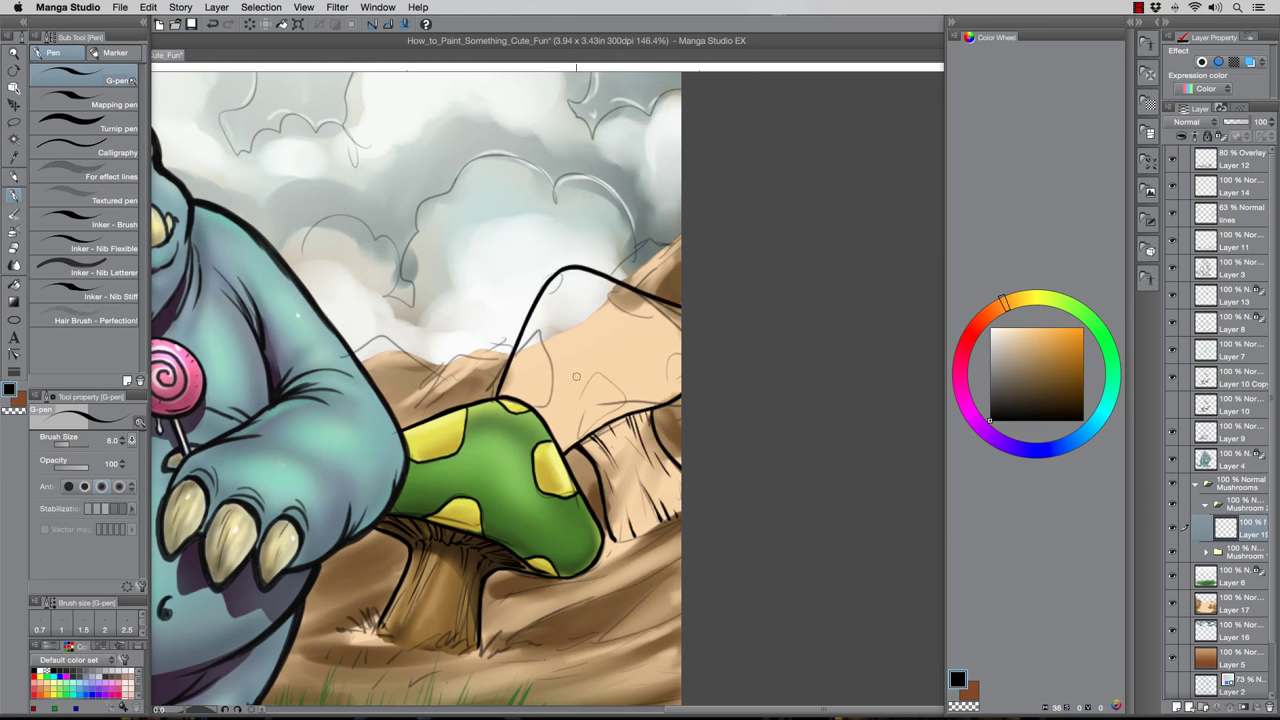
# Ink the outlines of the spots on the rear mushroom's cap in black
pyautogui.moveTo(537, 336); pyautogui.dragTo(546, 406)
pyautogui.moveTo(606, 282); pyautogui.dragTo(670, 304)
pyautogui.moveTo(576, 437); pyautogui.dragTo(600, 376)
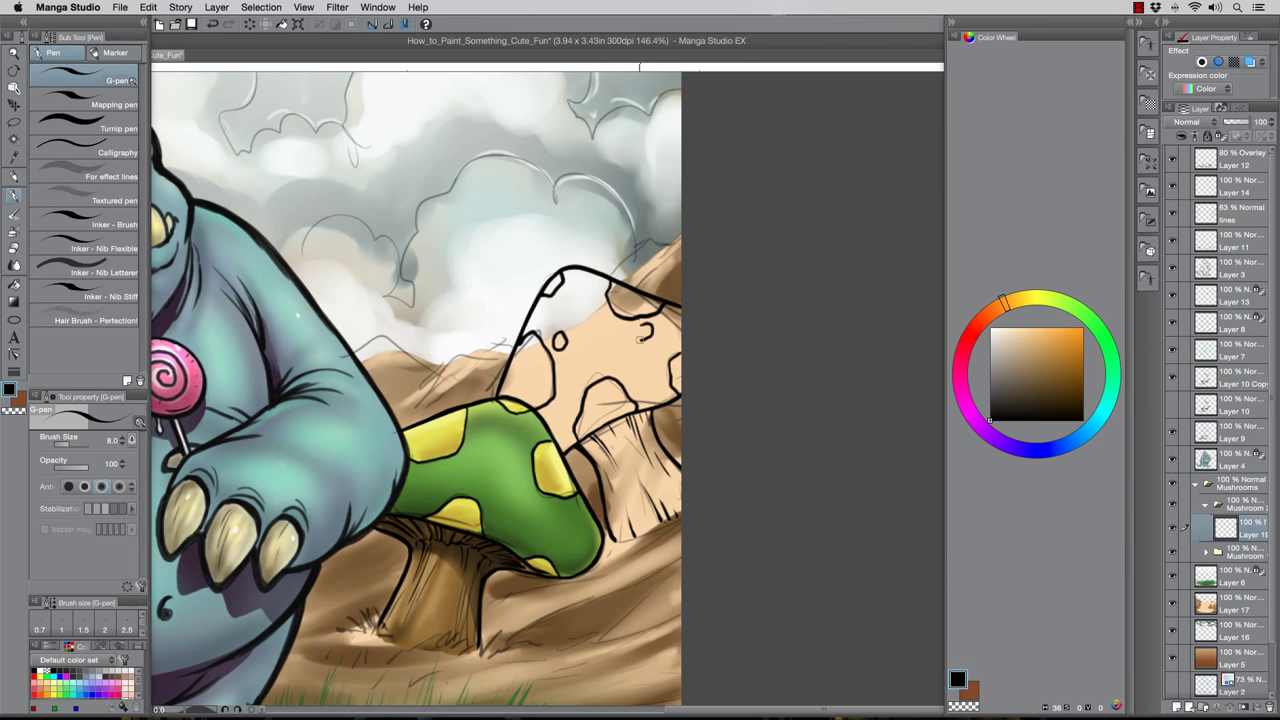
# On a new layer below the line work, fill the rear cap with green (H 94, S 68, V 51) at size 15
pyautogui.keyDown('alt'); pyautogui.click(493, 498); pyautogui.keyUp('alt')
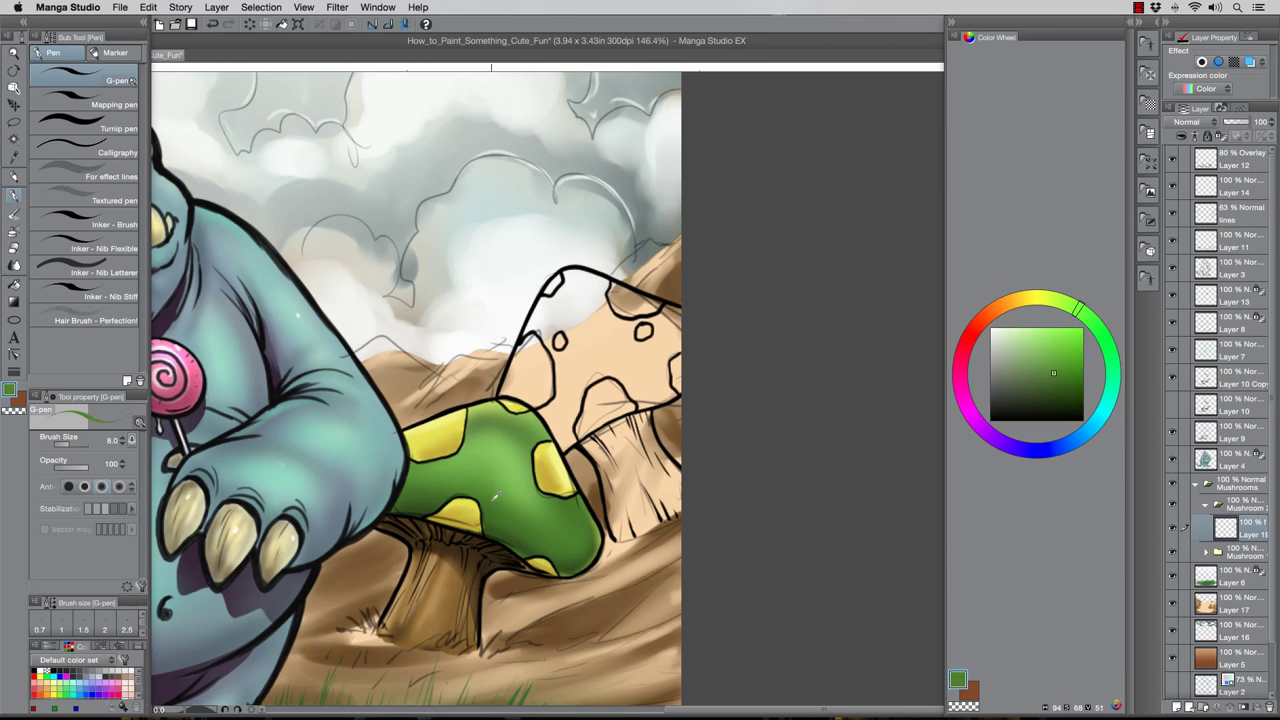
pyautogui.click(1176, 707)
pyautogui.moveTo(1236, 530); pyautogui.dragTo(1236, 566)
pyautogui.press(']')
pyautogui.press(']')
pyautogui.press(']')
pyautogui.moveTo(549, 308)
pyautogui.mouseDown()
pyautogui.moveTo(523, 361)
pyautogui.moveTo(560, 327)
pyautogui.moveTo(578, 396)
pyautogui.moveTo(658, 357)
pyautogui.moveTo(671, 384)
pyautogui.moveTo(566, 289)
pyautogui.moveTo(613, 294)
pyautogui.moveTo(660, 350)
pyautogui.mouseUp()
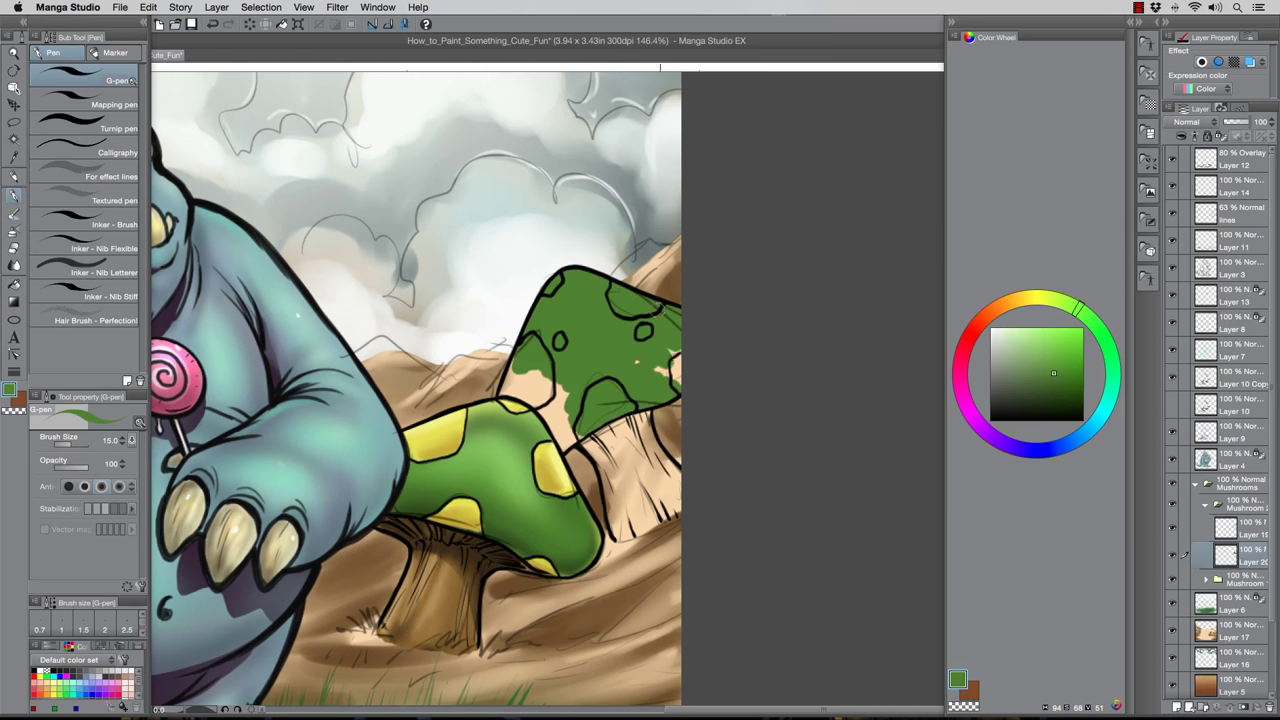
pyautogui.moveTo(508, 362)
pyautogui.mouseDown()
pyautogui.moveTo(564, 392)
pyautogui.moveTo(500, 390)
pyautogui.moveTo(541, 405)
pyautogui.moveTo(588, 452)
pyautogui.mouseUp()
pyautogui.press('[')
# Move the Mushroom 2 folder below the first mushroom's folder and select its cap colour layer, Layer 20
pyautogui.click(1205, 505)
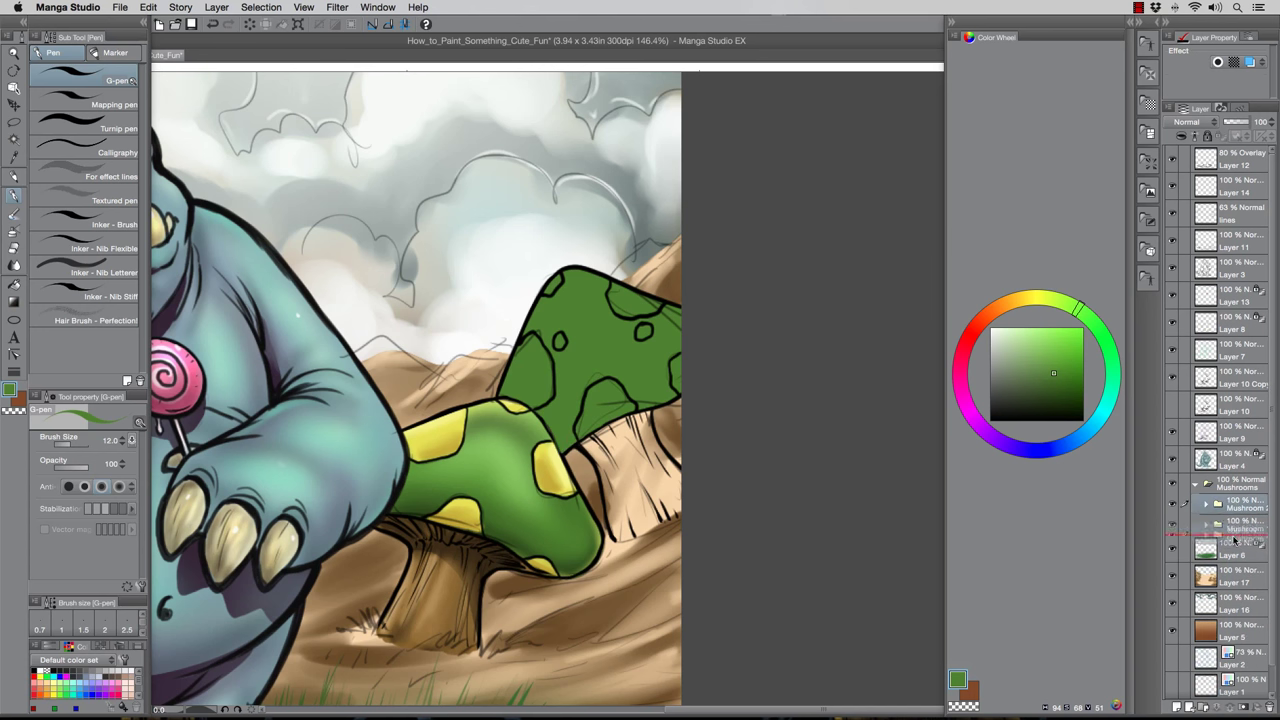
pyautogui.click(1198, 525)
pyautogui.click(1216, 570)
# Shade the rear cap with dark green (H 95, S 68, V 33) using the Stronger airbrush at sizes 17 and 50
pyautogui.click(13, 228)
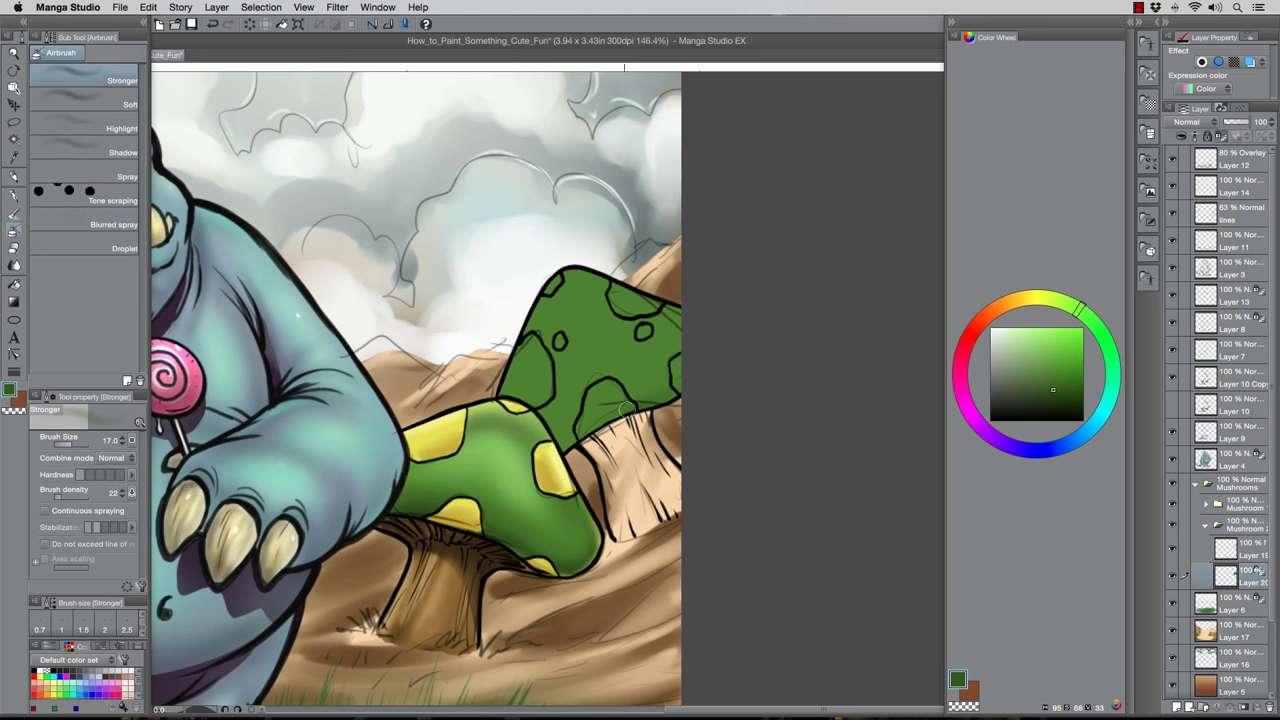
pyautogui.moveTo(578, 284); pyautogui.dragTo(535, 348)
pyautogui.moveTo(655, 374); pyautogui.dragTo(590, 410)
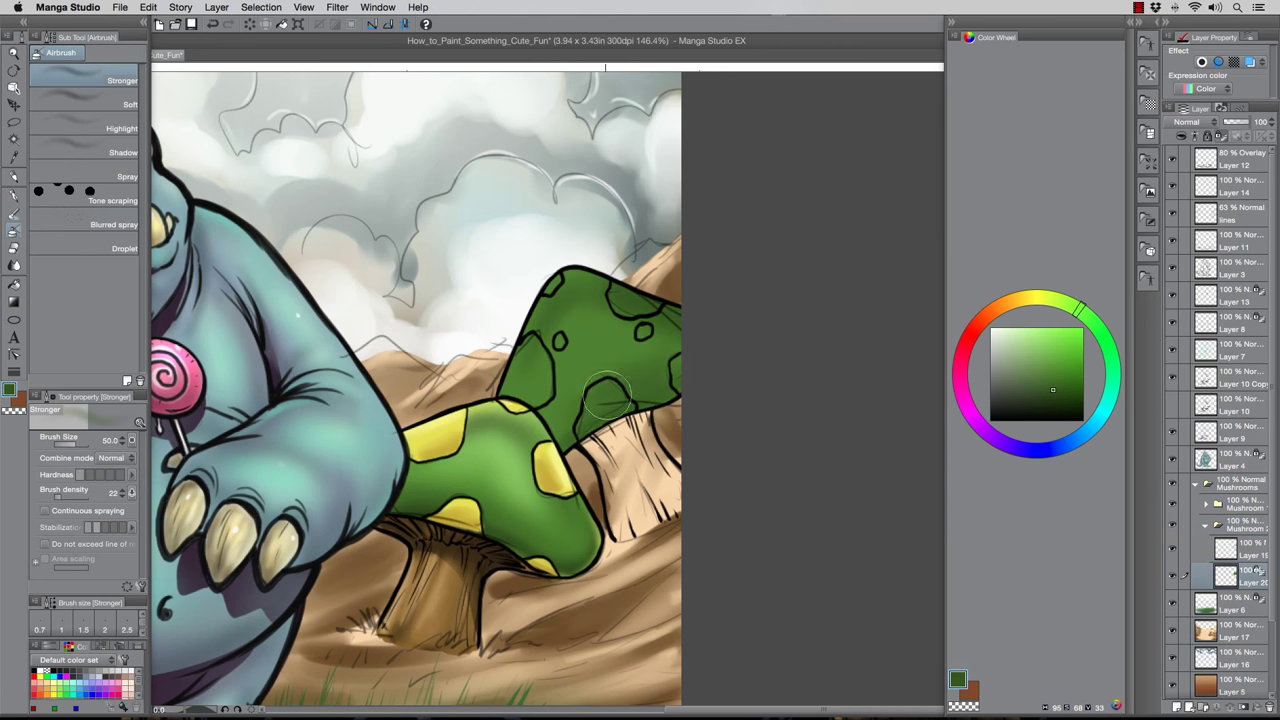
# Brighten the rear cap with green (H 94, S 68, V 51) using the Highlight airbrush, and sample yellow from the front cap's spot
pyautogui.click(85, 124)
pyautogui.keyDown('alt'); pyautogui.click(592, 318); pyautogui.keyUp('alt')
pyautogui.moveTo(595, 318)
pyautogui.mouseDown()
pyautogui.moveTo(561, 320)
pyautogui.moveTo(546, 420)
pyautogui.moveTo(534, 301)
pyautogui.moveTo(515, 350)
pyautogui.moveTo(587, 263)
pyautogui.moveTo(512, 362)
pyautogui.mouseUp()
pyautogui.press('[')
pyautogui.press('[')
pyautogui.press('[')
pyautogui.press('[')
pyautogui.press('[')
pyautogui.press('[')
pyautogui.press('[')
pyautogui.press('[')
pyautogui.press('[')
pyautogui.press('[')
pyautogui.moveTo(600, 388)
pyautogui.mouseDown()
pyautogui.moveTo(562, 420)
pyautogui.moveTo(660, 364)
pyautogui.mouseUp()
pyautogui.press(']')
pyautogui.press(']')
pyautogui.press(']')
pyautogui.press(']')
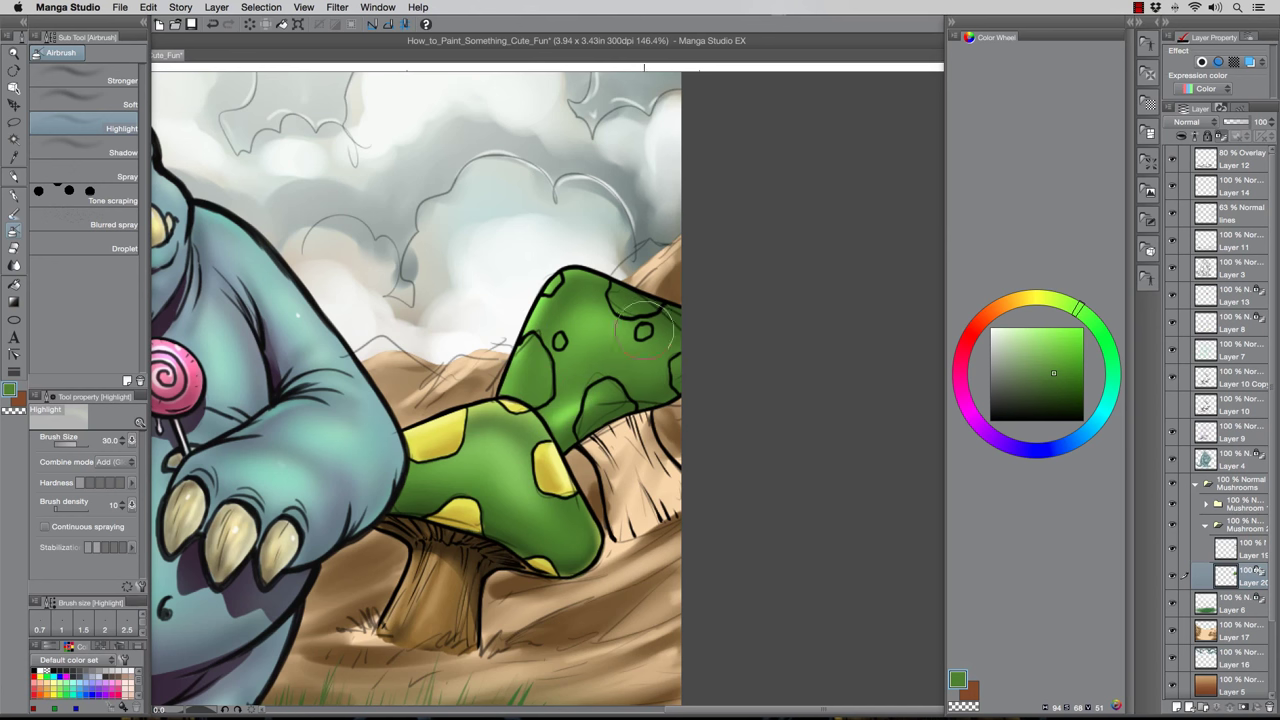
pyautogui.moveTo(568, 314); pyautogui.dragTo(564, 340)
pyautogui.keyDown('alt'); pyautogui.click(546, 460); pyautogui.keyUp('alt')
pyautogui.press('p')
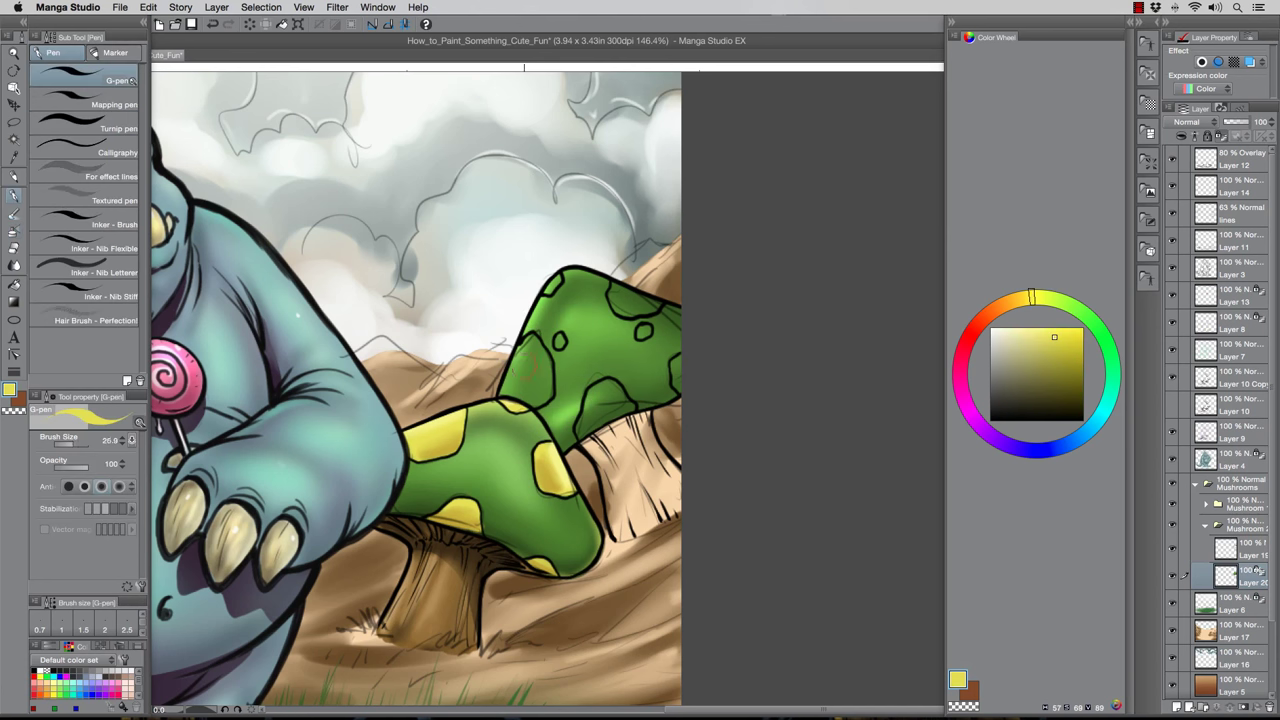
pyautogui.click(14, 229)
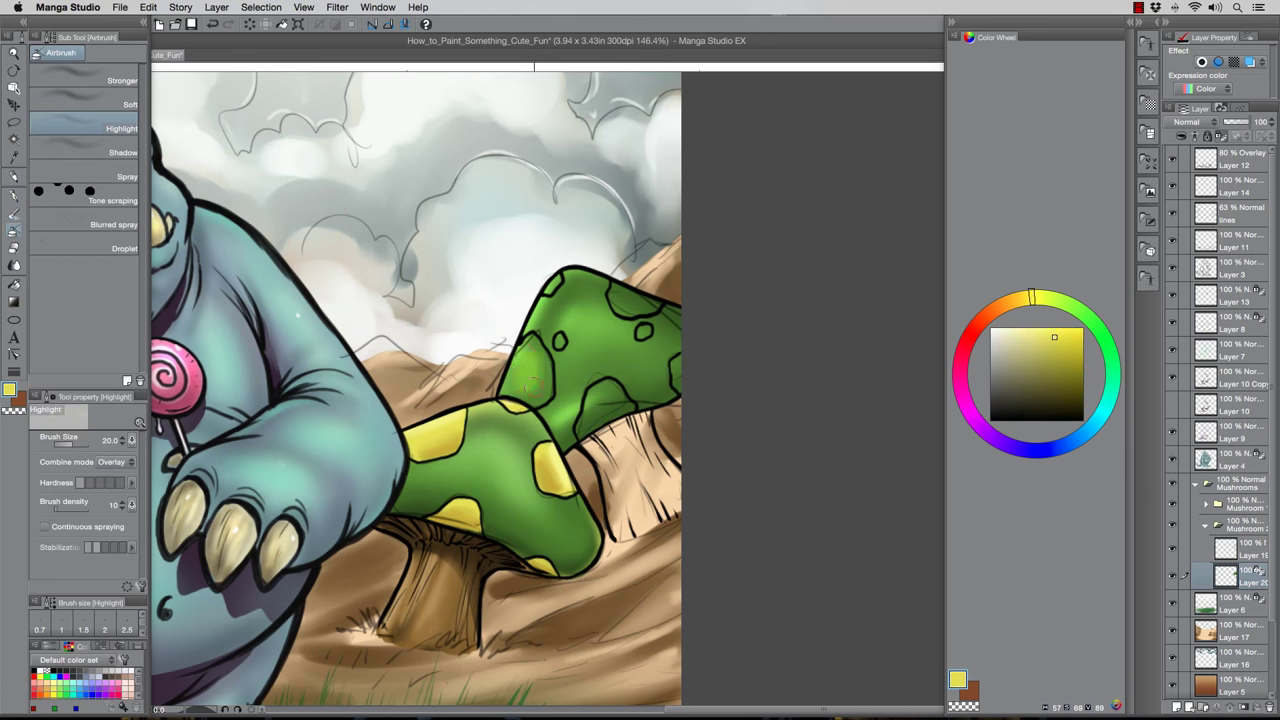
pyautogui.click(111, 462)
pyautogui.click(82, 370)
pyautogui.moveTo(528, 362)
pyautogui.mouseDown()
pyautogui.moveTo(530, 390)
pyautogui.moveTo(534, 350)
pyautogui.moveTo(522, 354)
pyautogui.moveTo(525, 402)
pyautogui.mouseUp()
pyautogui.press('super+z')
# Paint the rear cap's spots yellow (H 57, S 69, V 89) with the Smooth watercolor brush at size 10
pyautogui.click(14, 214)
pyautogui.moveTo(600, 385)
pyautogui.mouseDown()
pyautogui.moveTo(615, 405)
pyautogui.moveTo(588, 428)
pyautogui.moveTo(628, 408)
pyautogui.mouseUp()
pyautogui.press('[')
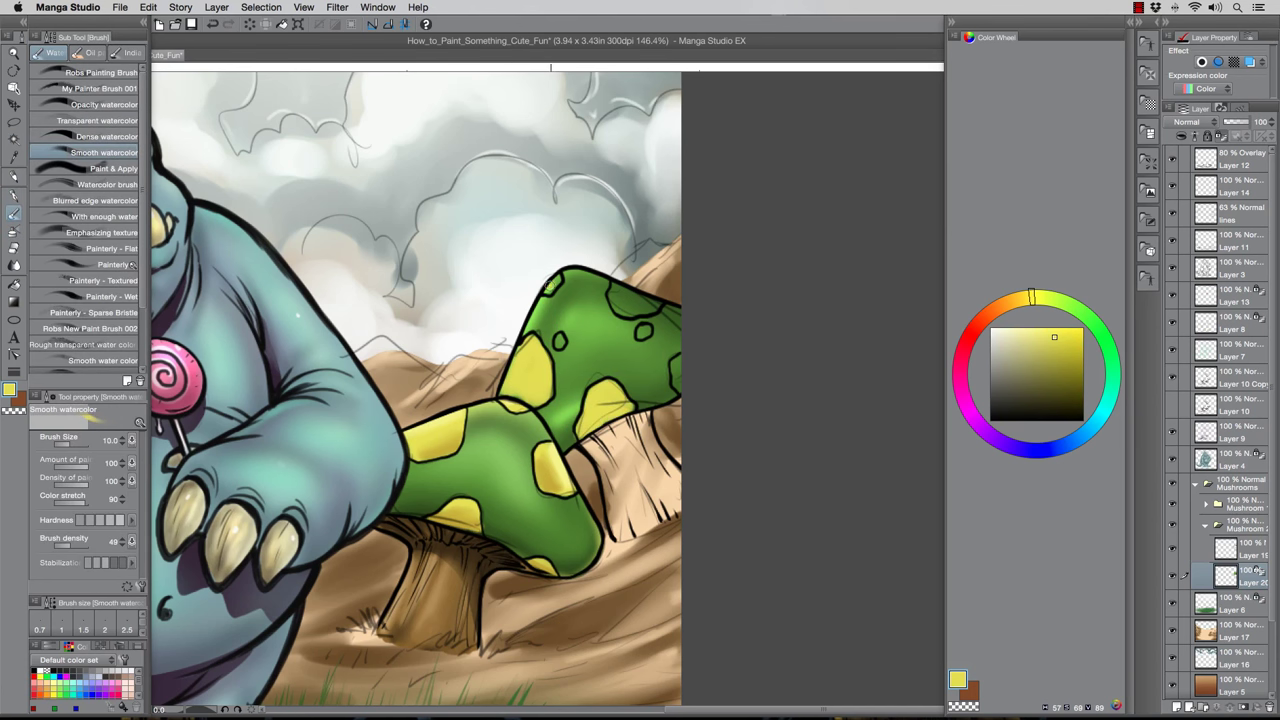
pyautogui.press(']')
pyautogui.moveTo(616, 292)
pyautogui.mouseDown()
pyautogui.moveTo(635, 296)
pyautogui.moveTo(677, 369)
pyautogui.mouseUp()
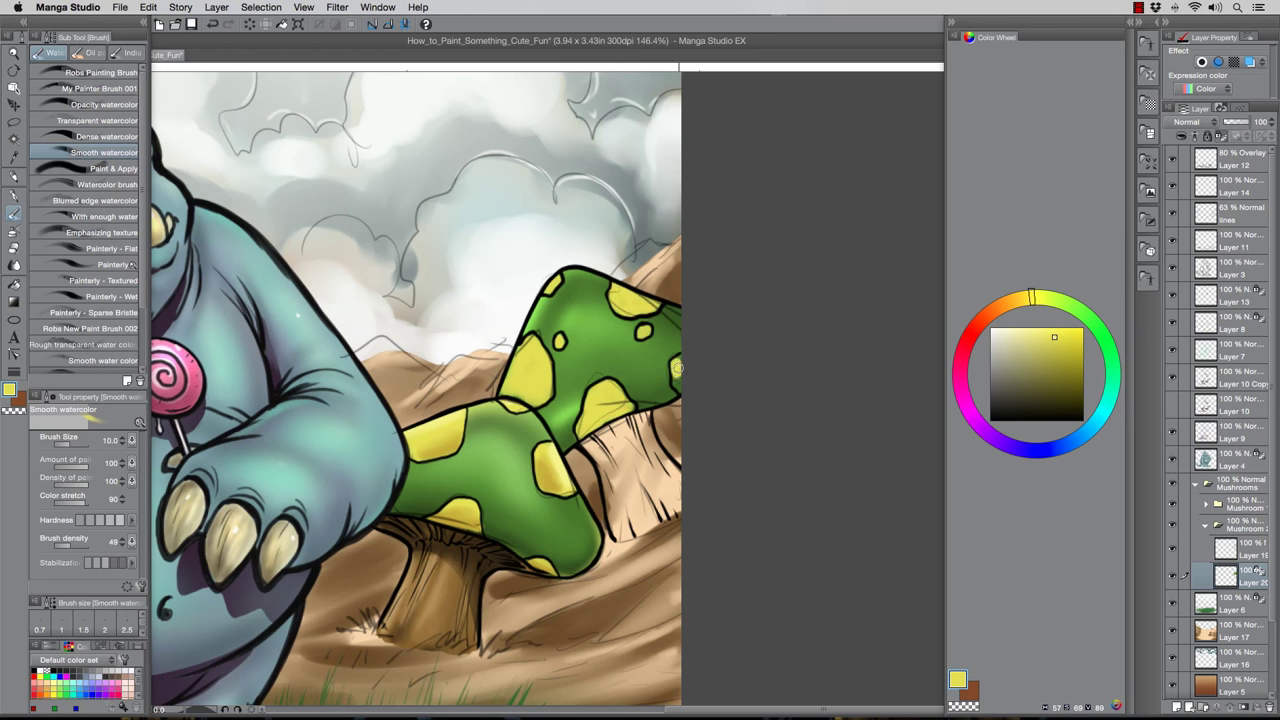
# Shade the edges of the rear cap's yellow spots with ochre (H 51, S 77, V 76) at sizes 12 and 8
pyautogui.keyDown('alt'); pyautogui.click(562, 486); pyautogui.keyUp('alt')
pyautogui.press('[')
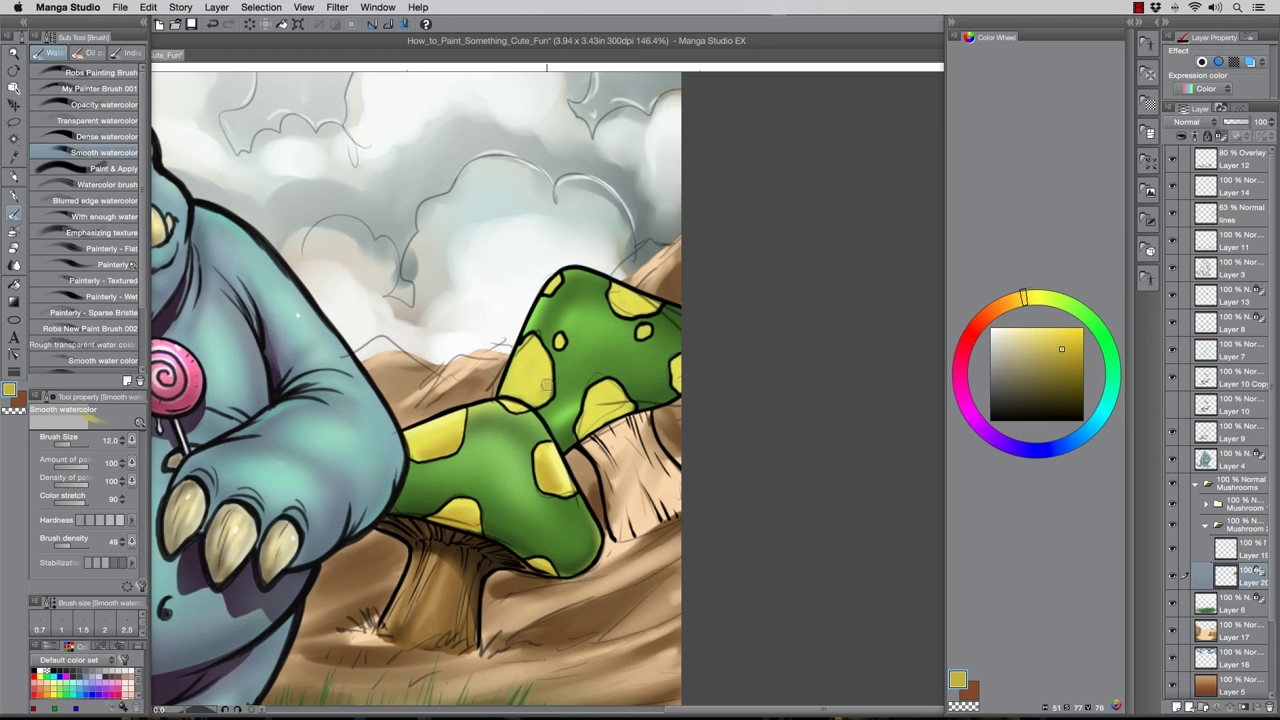
pyautogui.moveTo(550, 368)
pyautogui.mouseDown()
pyautogui.moveTo(534, 401)
pyautogui.moveTo(608, 412)
pyautogui.mouseUp()
pyautogui.moveTo(618, 303); pyautogui.dragTo(634, 304)
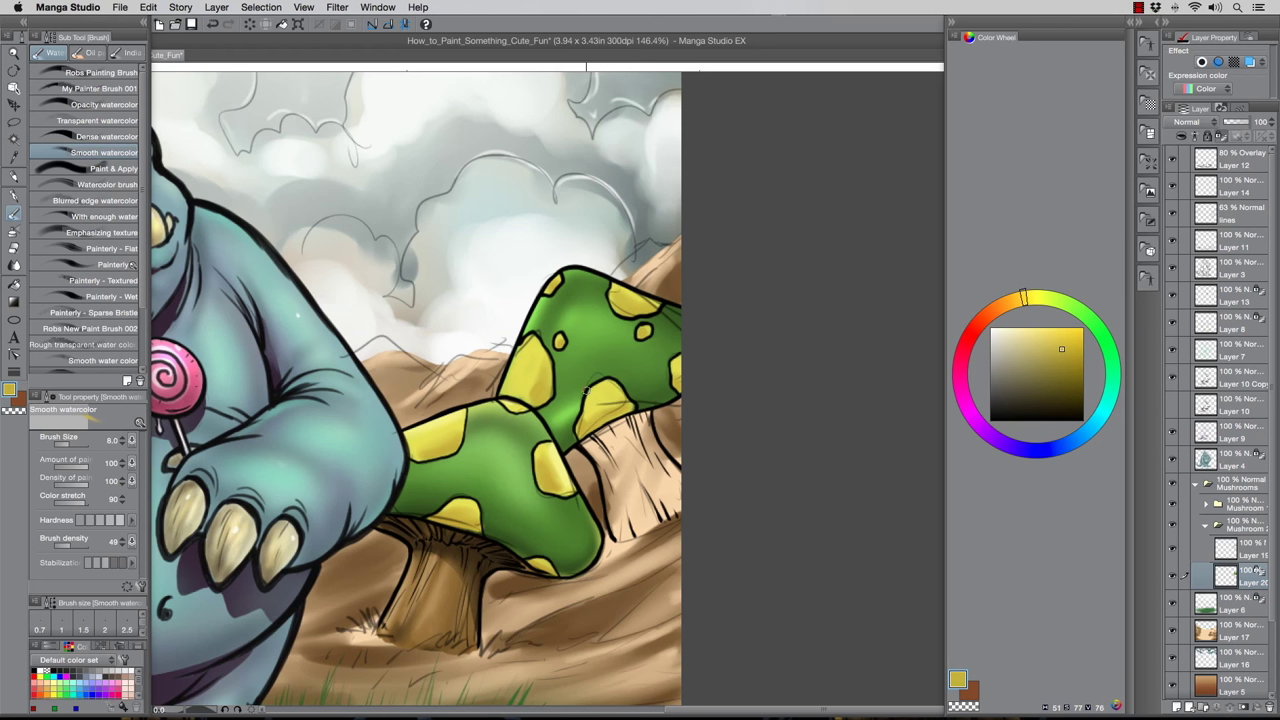
# On a new layer below the cap colour, fill the rear mushroom's stem with brown (H 36, S 64, V 56) at size 8
pyautogui.click(1176, 708)
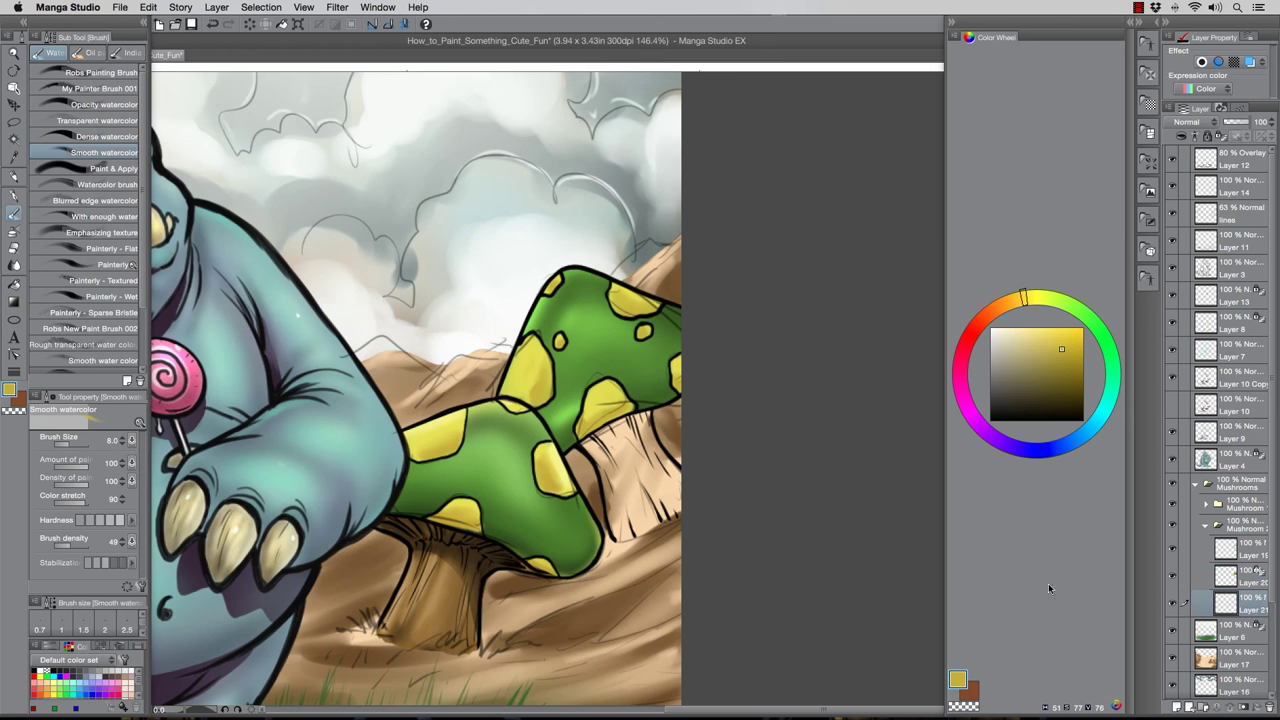
pyautogui.keyDown('alt'); pyautogui.click(447, 606); pyautogui.keyUp('alt')
pyautogui.moveTo(622, 490)
pyautogui.mouseDown()
pyautogui.moveTo(590, 444)
pyautogui.moveTo(620, 422)
pyautogui.moveTo(612, 482)
pyautogui.mouseUp()
pyautogui.moveTo(672, 436)
pyautogui.mouseDown()
pyautogui.moveTo(648, 490)
pyautogui.moveTo(604, 510)
pyautogui.moveTo(610, 535)
pyautogui.moveTo(665, 484)
pyautogui.mouseUp()
pyautogui.moveTo(676, 506); pyautogui.dragTo(662, 480)
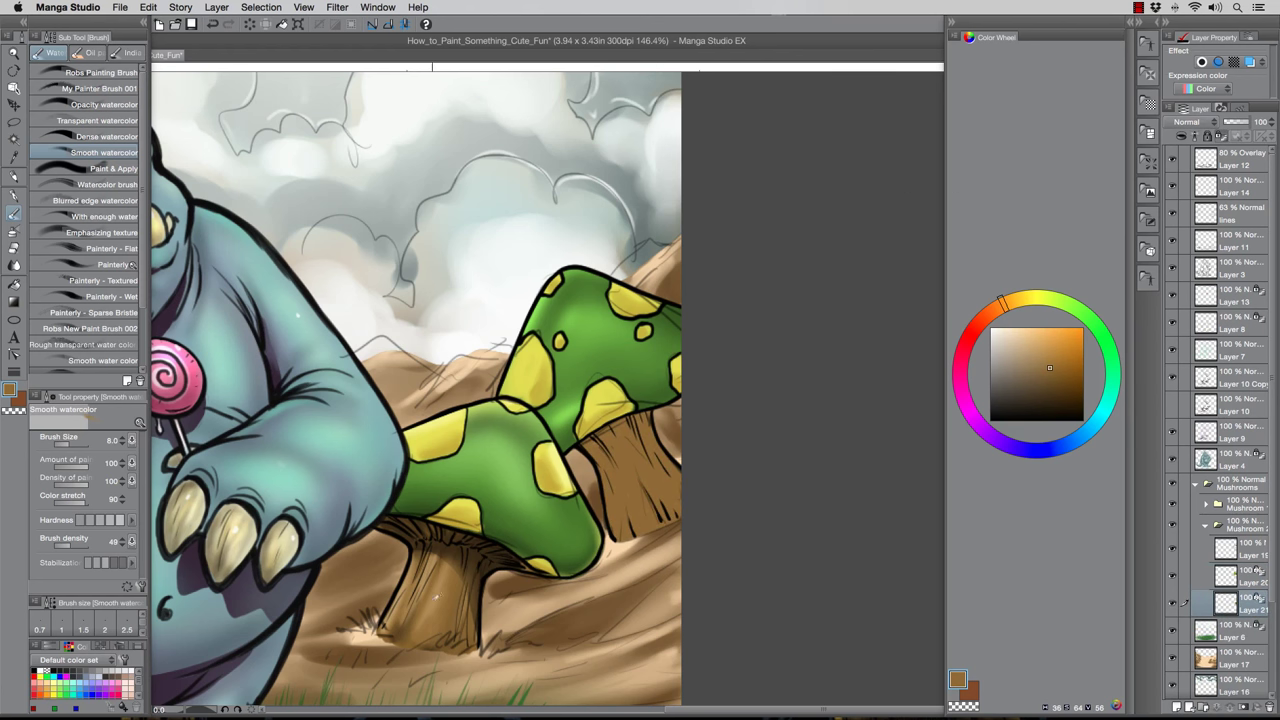
# Paint light brown (H 36, S 52, V 69) highlights and darker brown (H 36, S 66, V 45) shading on the rear stem
pyautogui.keyDown('alt'); pyautogui.click(435, 597); pyautogui.keyUp('alt')
pyautogui.moveTo(616, 524)
pyautogui.mouseDown()
pyautogui.moveTo(603, 458)
pyautogui.moveTo(628, 506)
pyautogui.mouseUp()
pyautogui.moveTo(664, 454); pyautogui.dragTo(621, 486)
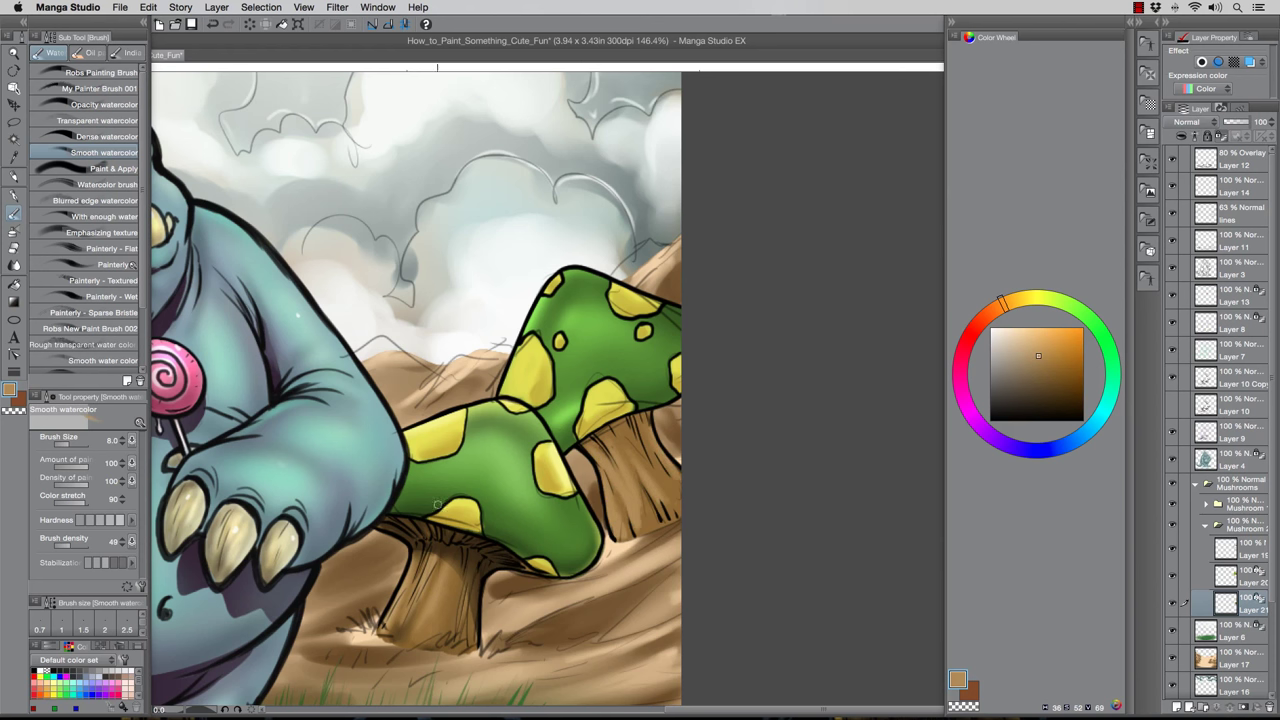
pyautogui.keyDown('alt'); pyautogui.click(446, 548); pyautogui.keyUp('alt')
pyautogui.moveTo(646, 525); pyautogui.dragTo(674, 468)
pyautogui.moveTo(676, 508); pyautogui.dragTo(650, 442)
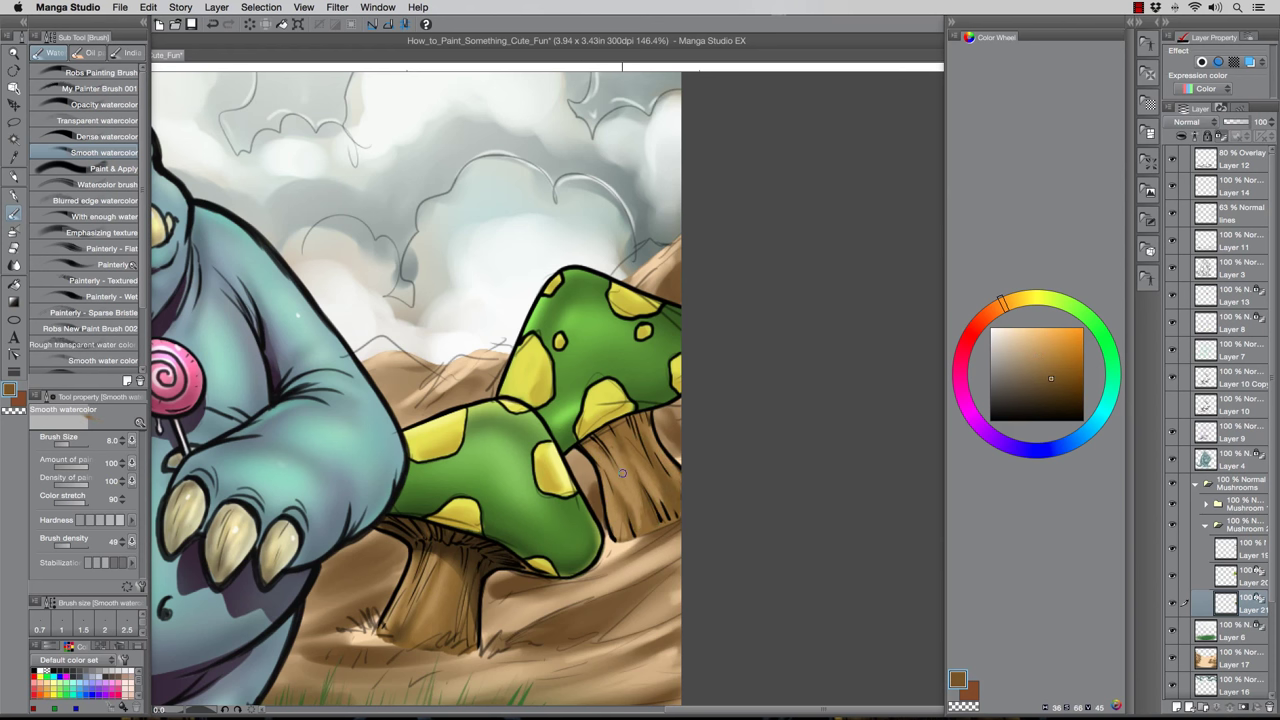
# Select the rear stem's area, paint a dark brown (H 35, S 64, V 24) shadow under the cap on a new layer, and deselect
pyautogui.rightClick(1210, 540)
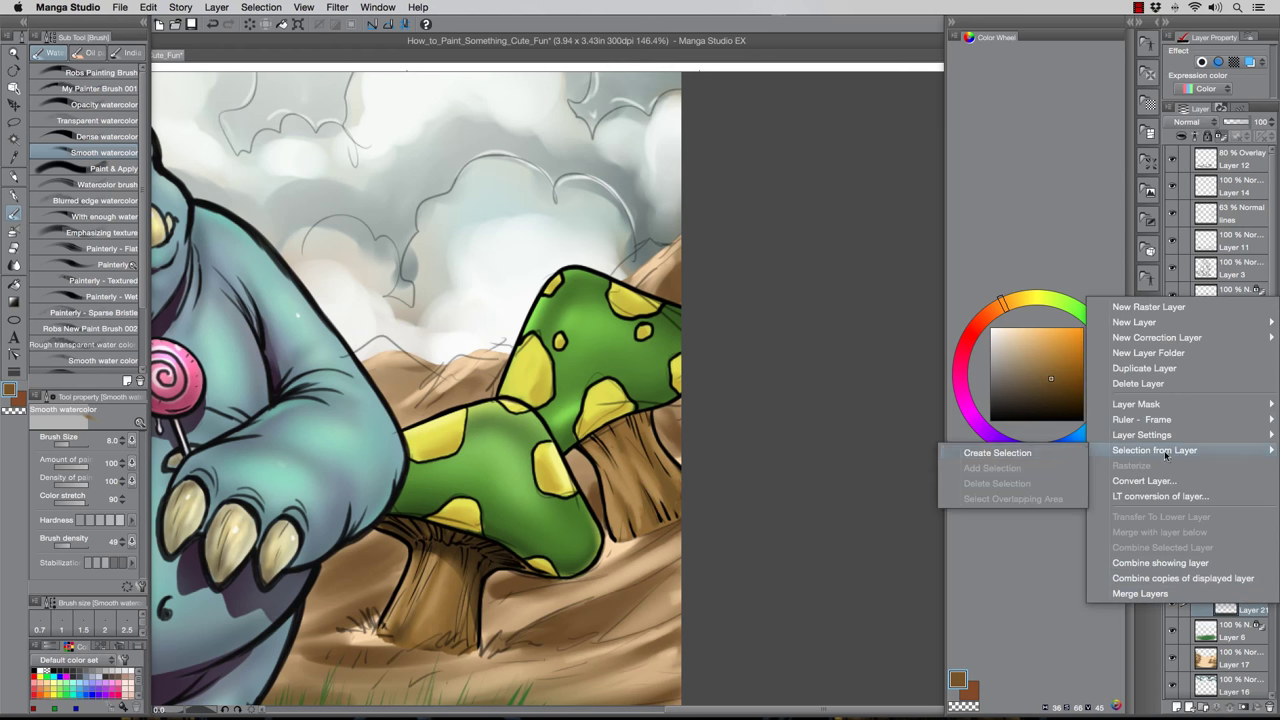
pyautogui.click(1150, 450)
pyautogui.hotkey('ctrl', 'shift', 'n')
pyautogui.press('p')
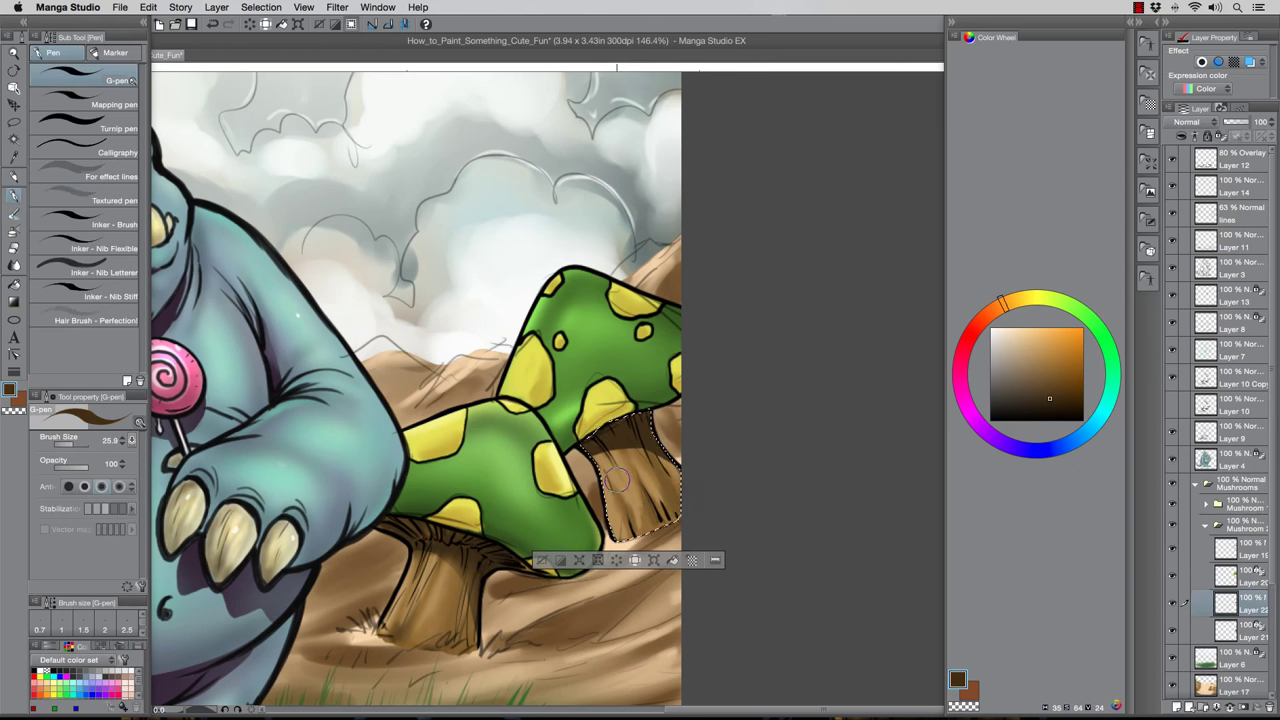
pyautogui.press('e')
pyautogui.press('super+d')
# Collapse the mushroom folders and add a folder named Mossy Areas with a new layer above the Mushrooms folder
pyautogui.hotkey('alt', 'space')
pyautogui.moveTo(452, 560); pyautogui.dragTo(423, 371)
pyautogui.scroll(1, 474, 345)
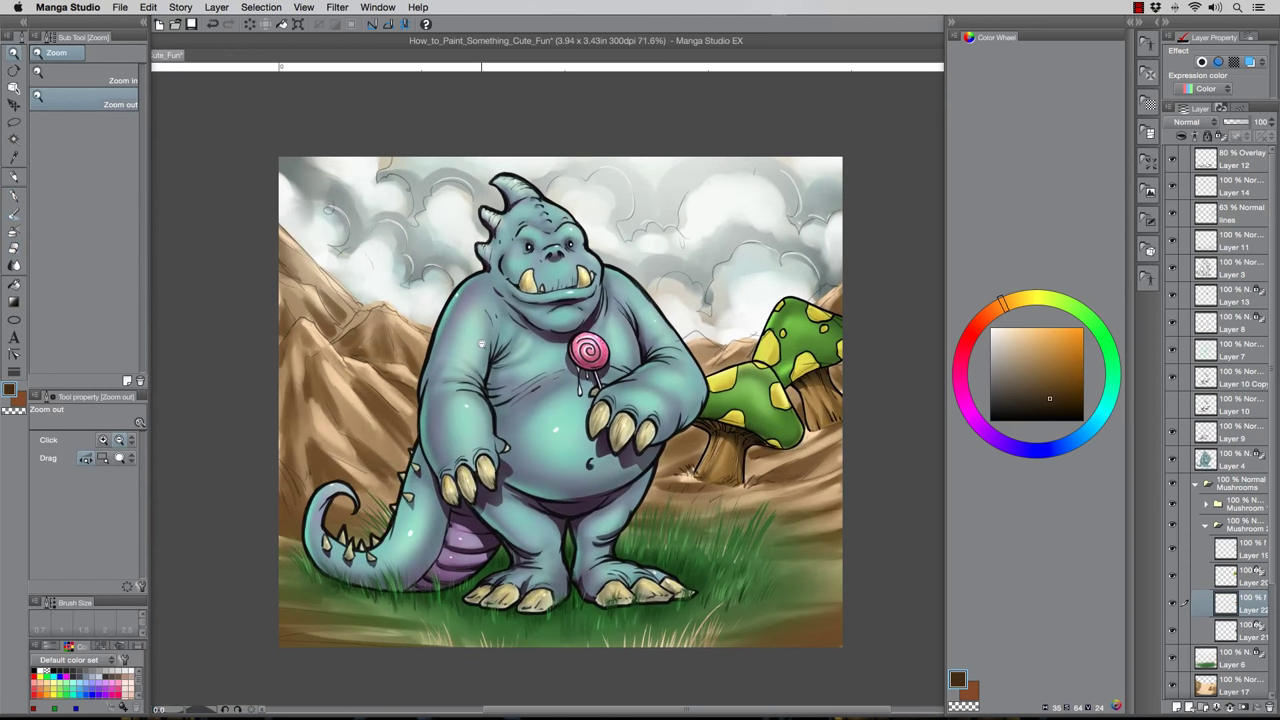
pyautogui.click(1205, 525)
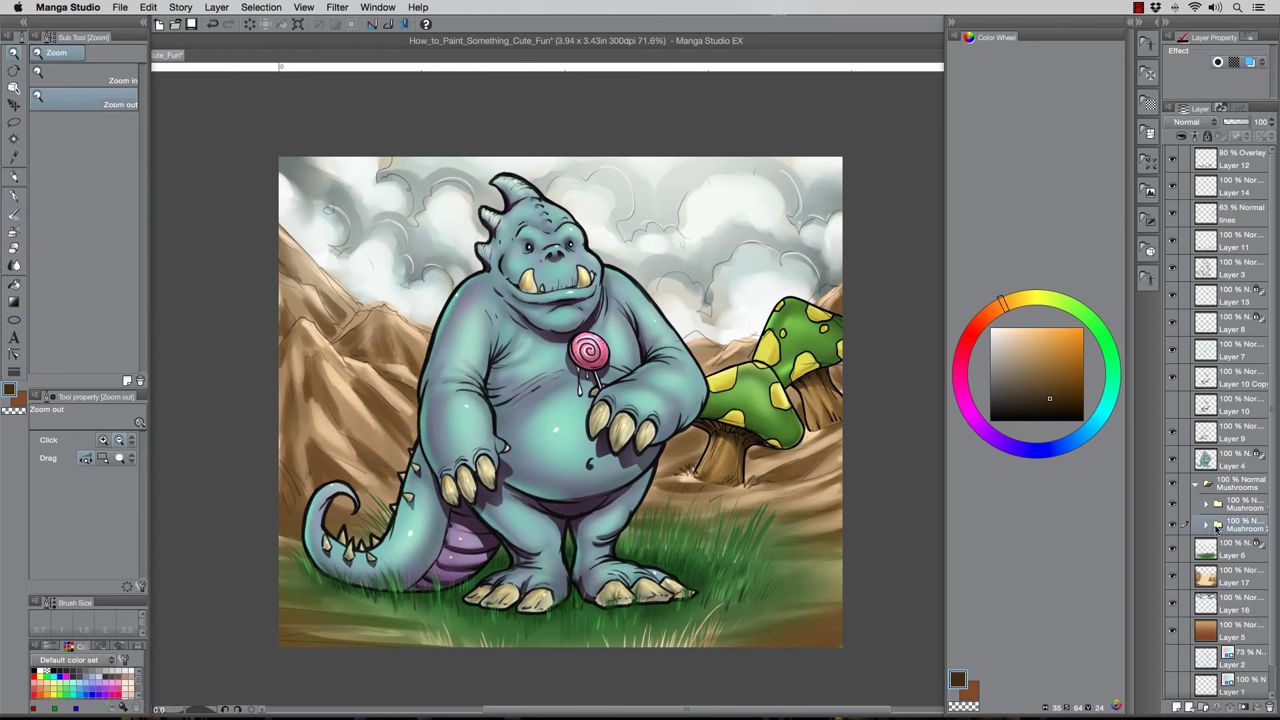
pyautogui.click(1195, 484)
pyautogui.click(1180, 707)
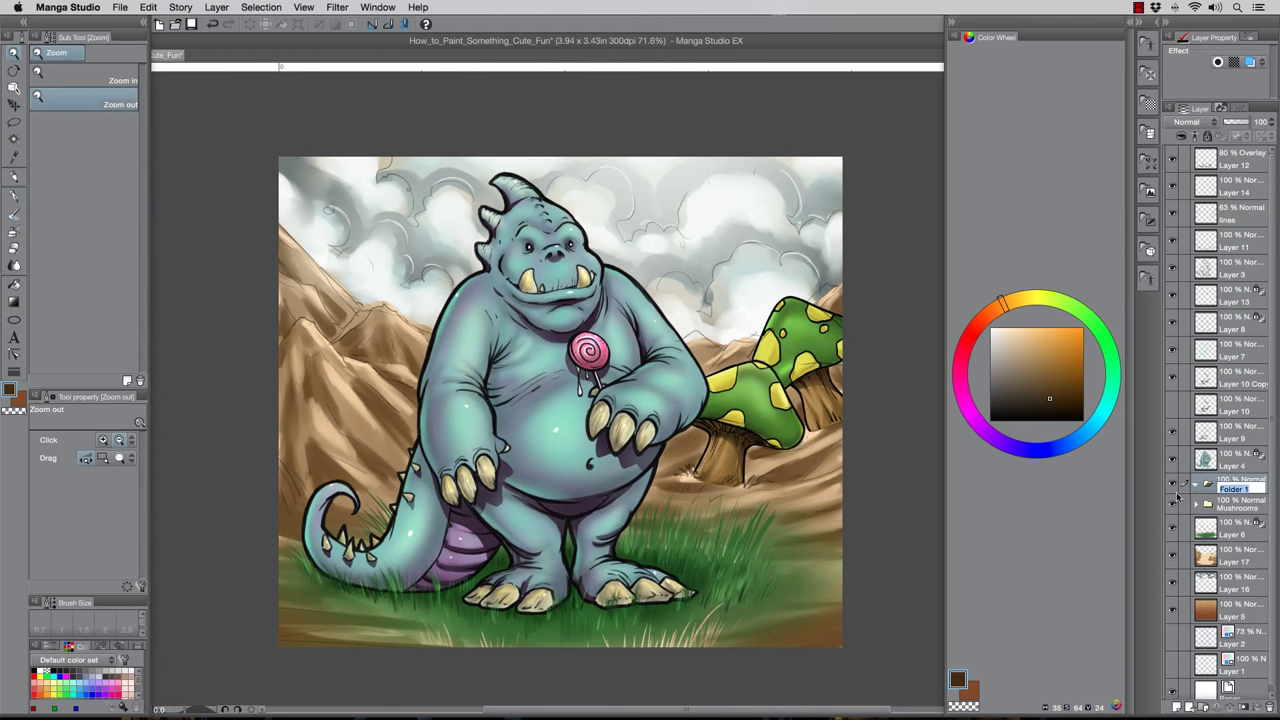
pyautogui.write('Mossy Areas')
pyautogui.press('Return')
pyautogui.click(1176, 708)
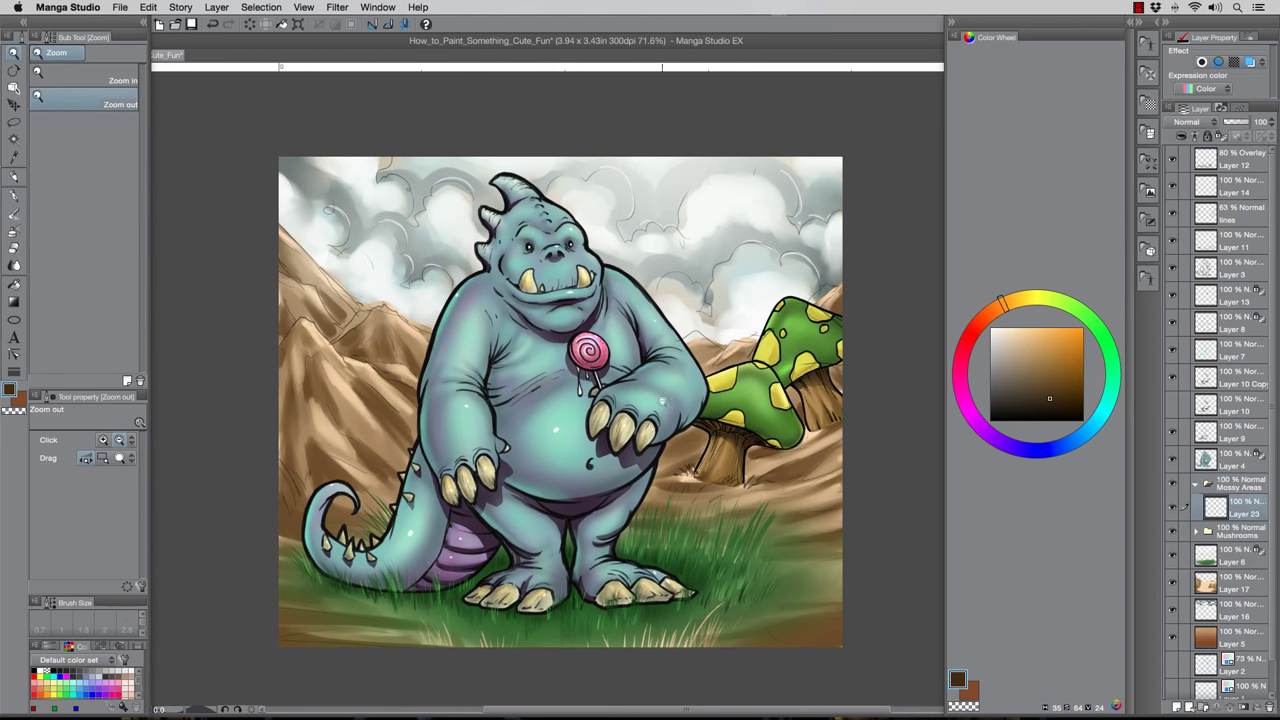
# Spray bright green (H 90, S 85, V 69) moss over the nearer mountain left of the monster with the Blurred spray airbrush
pyautogui.click(14, 230)
pyautogui.click(67, 219)
pyautogui.click(1073, 305)
pyautogui.click(1069, 356)
pyautogui.press('[')
pyautogui.press('[')
pyautogui.press('[')
pyautogui.press('[')
pyautogui.press('[')
pyautogui.press('[')
pyautogui.press('[')
pyautogui.press('[')
pyautogui.press('[')
pyautogui.press('[')
pyautogui.press('[')
pyautogui.moveTo(335, 362)
pyautogui.mouseDown()
pyautogui.moveTo(350, 396)
pyautogui.moveTo(326, 345)
pyautogui.moveTo(315, 377)
pyautogui.moveTo(396, 386)
pyautogui.mouseUp()
# Spray green moss along the ridge of the farther mountain with a smaller brush, down to size 17
pyautogui.press('[')
pyautogui.press('[')
pyautogui.press('[')
pyautogui.press('[')
pyautogui.press('[')
pyautogui.moveTo(366, 318)
pyautogui.mouseDown()
pyautogui.moveTo(392, 304)
pyautogui.moveTo(418, 328)
pyautogui.moveTo(302, 274)
pyautogui.moveTo(292, 240)
pyautogui.moveTo(284, 262)
pyautogui.mouseUp()
pyautogui.press('[')
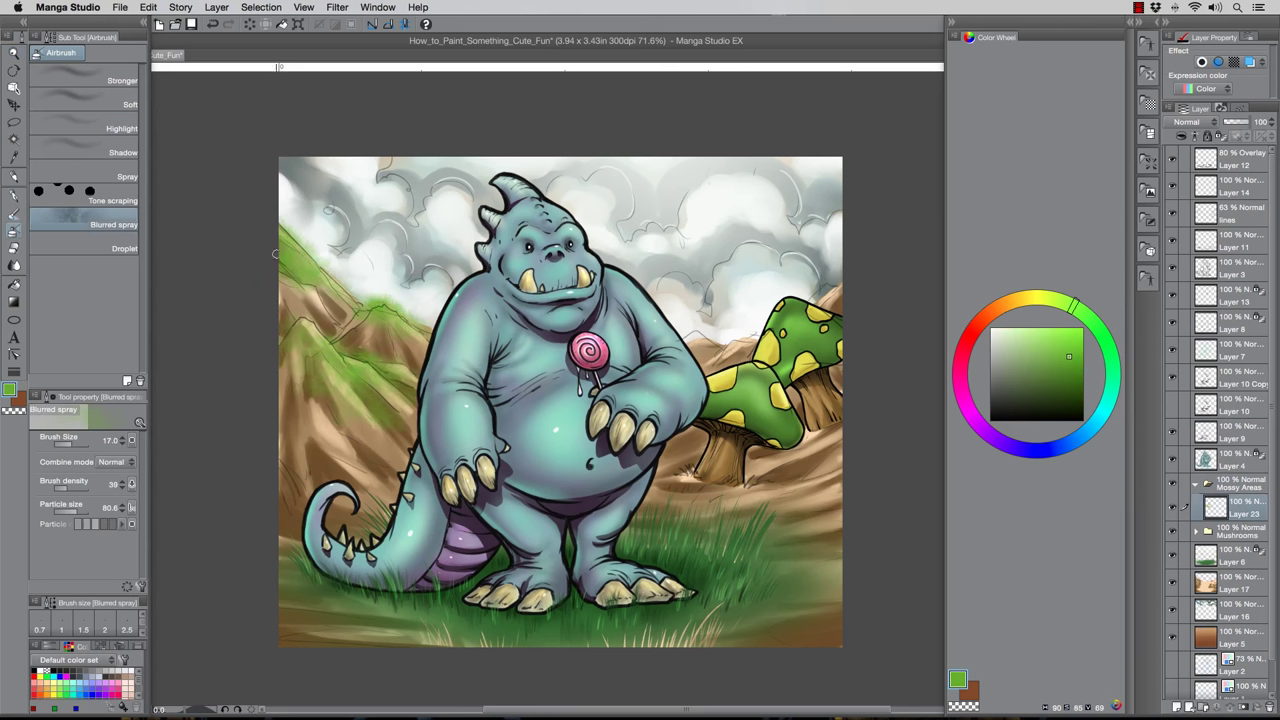
# Spray green moss on the ground around the mushrooms and across the lower-right foreground, enlarging the brush to size 70
pyautogui.press(']')
pyautogui.press(']')
pyautogui.press(']')
pyautogui.press(']')
pyautogui.moveTo(729, 490)
pyautogui.mouseDown()
pyautogui.moveTo(835, 484)
pyautogui.moveTo(714, 509)
pyautogui.moveTo(676, 476)
pyautogui.mouseUp()
pyautogui.press(']')
pyautogui.press(']')
pyautogui.press(']')
pyautogui.press(']')
pyautogui.moveTo(808, 542)
pyautogui.mouseDown()
pyautogui.moveTo(851, 566)
pyautogui.moveTo(780, 632)
pyautogui.mouseUp()
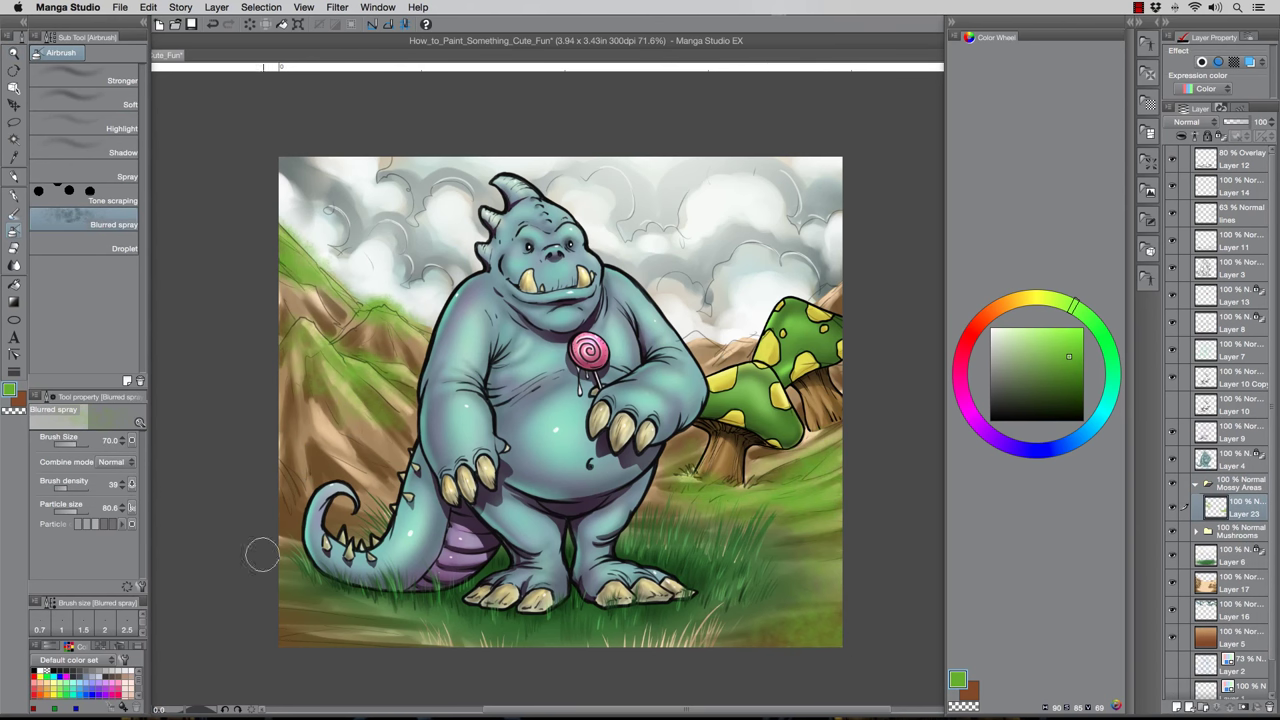
# Spray darker green shading over the mountain left of the monster with a smaller Blurred spray brush and a brush density of 62
pyautogui.press('[')
pyautogui.press('[')
pyautogui.press('[')
pyautogui.press('[')
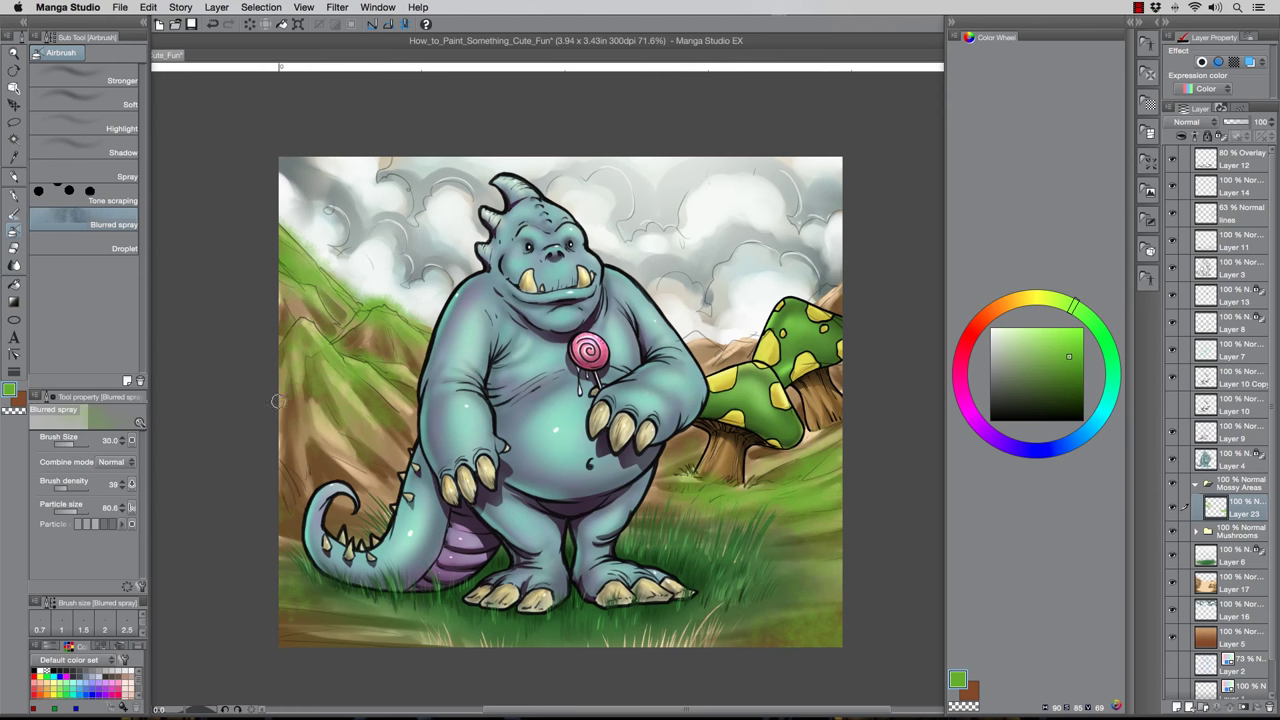
pyautogui.press('[')
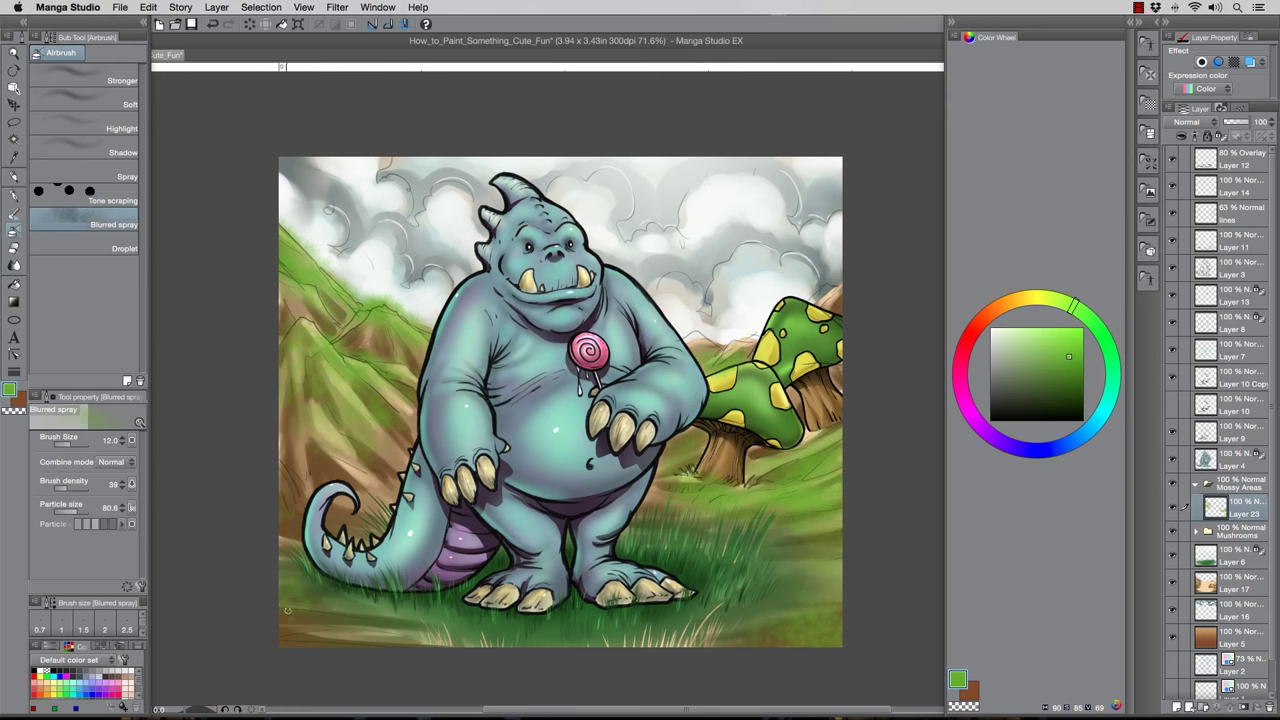
pyautogui.hotkey('alt', 'space')
pyautogui.moveTo(330, 380); pyautogui.dragTo(347, 382)
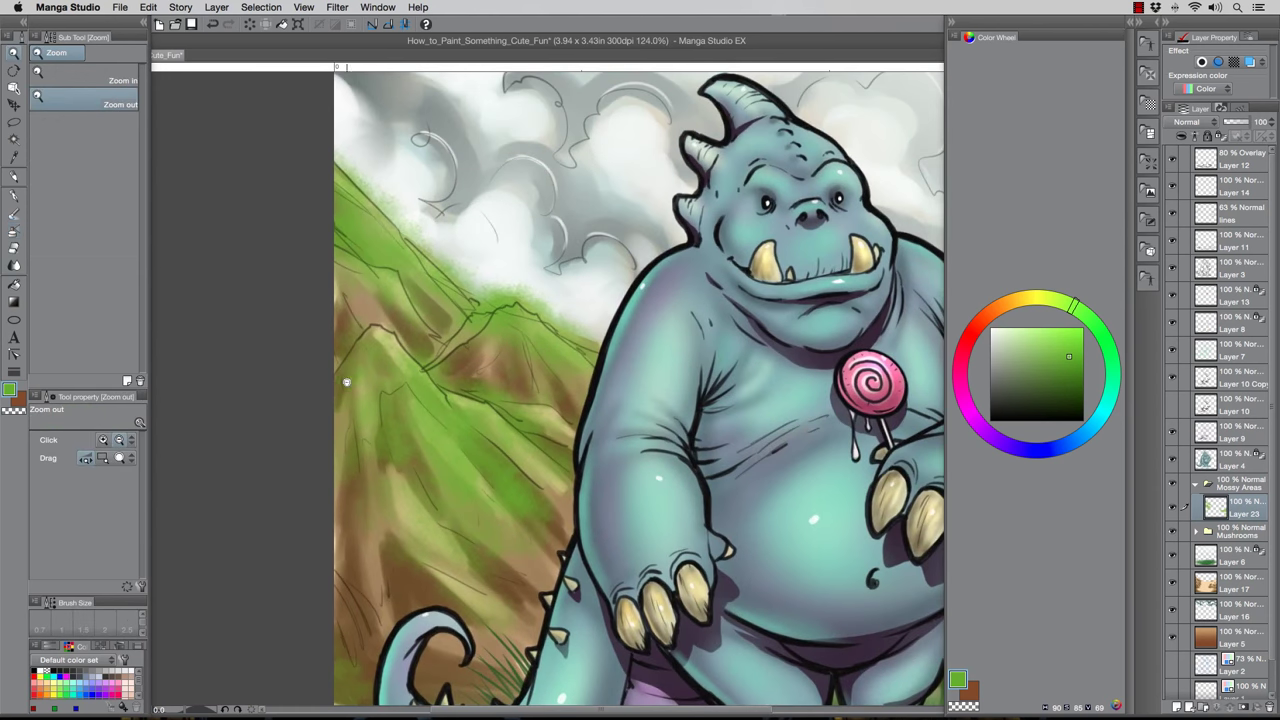
pyautogui.click(1060, 387)
pyautogui.moveTo(404, 411); pyautogui.dragTo(515, 502)
pyautogui.click(75, 488)
pyautogui.moveTo(401, 428); pyautogui.dragTo(380, 352)
pyautogui.moveTo(422, 414); pyautogui.dragTo(460, 450)
# Add finer dark green moss texture to the nearer mountain's slopes and peak, reducing the brush size as the details get smaller
pyautogui.press('[')
pyautogui.press('[')
pyautogui.press('[')
pyautogui.press('[')
pyautogui.press('[')
pyautogui.moveTo(438, 391)
pyautogui.mouseDown()
pyautogui.moveTo(541, 438)
pyautogui.moveTo(568, 506)
pyautogui.mouseUp()
pyautogui.moveTo(452, 476); pyautogui.dragTo(522, 548)
pyautogui.moveTo(376, 358); pyautogui.dragTo(350, 460)
pyautogui.press('[')
pyautogui.press('[')
pyautogui.moveTo(370, 352)
pyautogui.mouseDown()
pyautogui.moveTo(426, 375)
pyautogui.moveTo(514, 406)
pyautogui.moveTo(364, 349)
pyautogui.moveTo(339, 368)
pyautogui.moveTo(340, 402)
pyautogui.mouseUp()
pyautogui.press('[')
# Hide the lines layer and spray dark green moss over the left mountains and the ground below the mushrooms
pyautogui.click(1172, 213)
pyautogui.moveTo(672, 248); pyautogui.dragTo(590, 300)
pyautogui.moveTo(585, 395)
pyautogui.mouseDown()
pyautogui.moveTo(360, 432)
pyautogui.moveTo(376, 428)
pyautogui.mouseUp()
pyautogui.moveTo(298, 206)
pyautogui.mouseDown()
pyautogui.moveTo(310, 242)
pyautogui.moveTo(408, 298)
pyautogui.moveTo(375, 305)
pyautogui.moveTo(360, 410)
pyautogui.moveTo(423, 404)
pyautogui.moveTo(398, 434)
pyautogui.mouseUp()
pyautogui.moveTo(858, 432); pyautogui.dragTo(776, 474)
pyautogui.moveTo(850, 468)
pyautogui.mouseDown()
pyautogui.moveTo(760, 493)
pyautogui.moveTo(860, 534)
pyautogui.mouseUp()
pyautogui.moveTo(858, 580)
pyautogui.mouseDown()
pyautogui.moveTo(816, 614)
pyautogui.moveTo(852, 520)
pyautogui.moveTo(790, 440)
pyautogui.moveTo(680, 440)
pyautogui.mouseUp()
# Spray very dark green (H 90, S 69, V 16) shading into the mountain's hollows with a tiny brush
pyautogui.click(1054, 405)
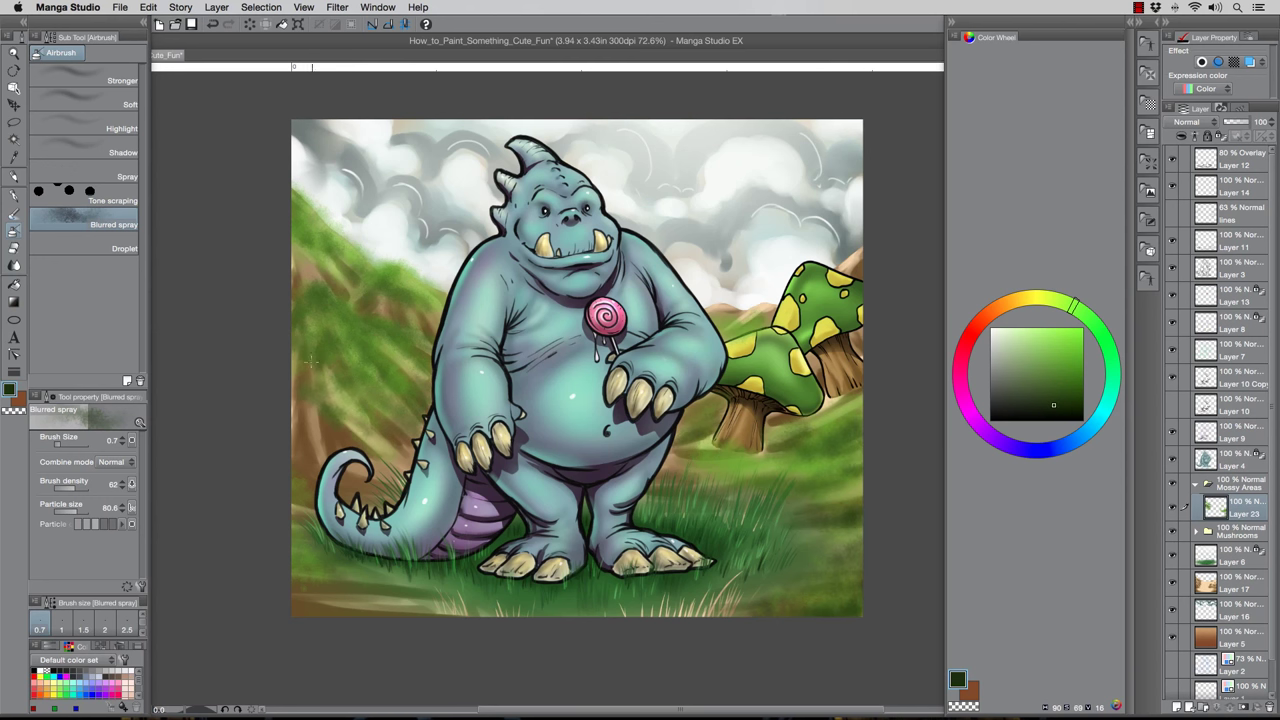
pyautogui.moveTo(374, 372)
pyautogui.mouseDown()
pyautogui.moveTo(345, 345)
pyautogui.moveTo(378, 378)
pyautogui.mouseUp()
pyautogui.press(']')
pyautogui.press(']')
pyautogui.moveTo(350, 335)
pyautogui.mouseDown()
pyautogui.moveTo(312, 375)
pyautogui.moveTo(322, 398)
pyautogui.mouseUp()
pyautogui.moveTo(368, 292)
pyautogui.mouseDown()
pyautogui.moveTo(418, 314)
pyautogui.moveTo(267, 298)
pyautogui.mouseUp()
pyautogui.moveTo(345, 376)
pyautogui.mouseDown()
pyautogui.moveTo(298, 380)
pyautogui.moveTo(300, 438)
pyautogui.moveTo(390, 316)
pyautogui.moveTo(426, 328)
pyautogui.moveTo(300, 244)
pyautogui.moveTo(305, 277)
pyautogui.moveTo(405, 436)
pyautogui.moveTo(365, 427)
pyautogui.moveTo(320, 383)
pyautogui.moveTo(375, 369)
pyautogui.moveTo(401, 410)
pyautogui.moveTo(335, 316)
pyautogui.moveTo(374, 334)
pyautogui.moveTo(299, 288)
pyautogui.moveTo(313, 292)
pyautogui.moveTo(299, 374)
pyautogui.moveTo(367, 484)
pyautogui.moveTo(308, 382)
pyautogui.mouseUp()
pyautogui.press('[')
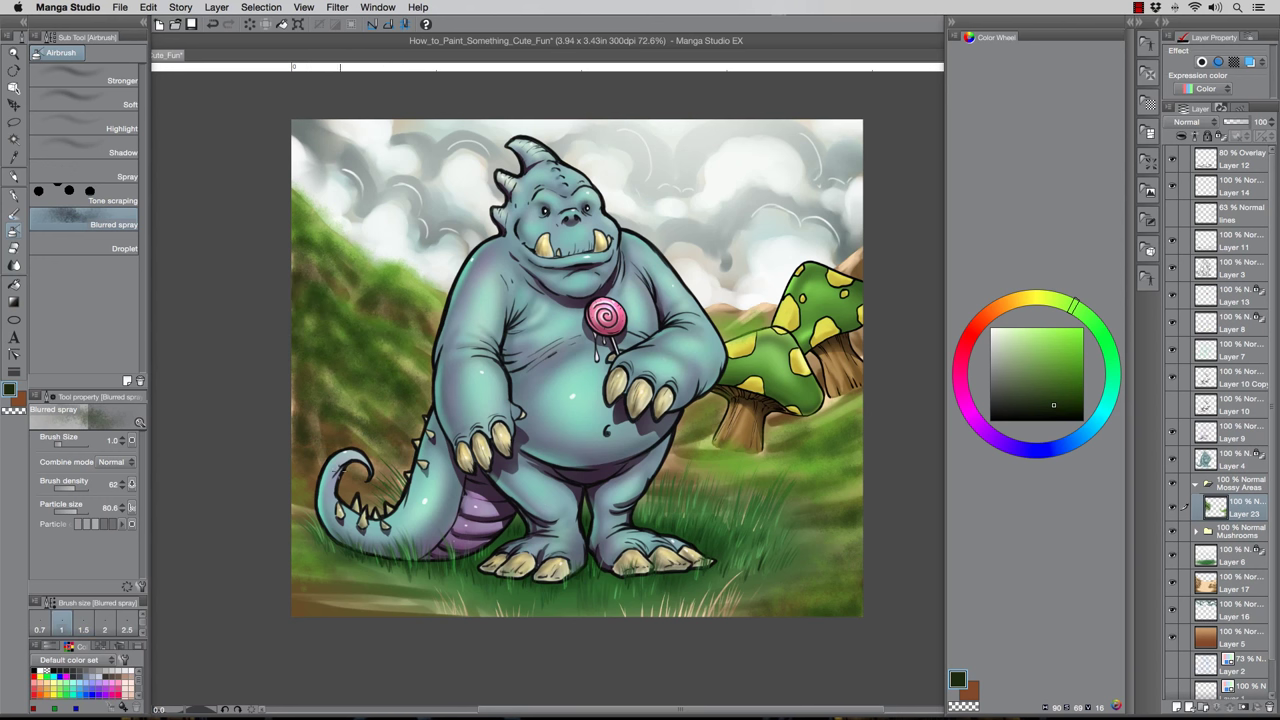
# Deepen the dark green shading along the mountain's left edge, the lower-right ground and the lower-left foreground at size 0.7
pyautogui.moveTo(340, 468)
pyautogui.mouseDown()
pyautogui.moveTo(390, 432)
pyautogui.moveTo(430, 345)
pyautogui.moveTo(330, 240)
pyautogui.moveTo(423, 312)
pyautogui.moveTo(335, 315)
pyautogui.moveTo(297, 294)
pyautogui.mouseUp()
pyautogui.press('[')
pyautogui.moveTo(850, 440)
pyautogui.mouseDown()
pyautogui.moveTo(760, 478)
pyautogui.moveTo(848, 560)
pyautogui.mouseUp()
pyautogui.moveTo(298, 606)
pyautogui.mouseDown()
pyautogui.moveTo(350, 588)
pyautogui.moveTo(392, 602)
pyautogui.mouseUp()
# Try the Droplet airbrush at size 60 and the Spray airbrush, and return to Blurred spray
pyautogui.click(77, 243)
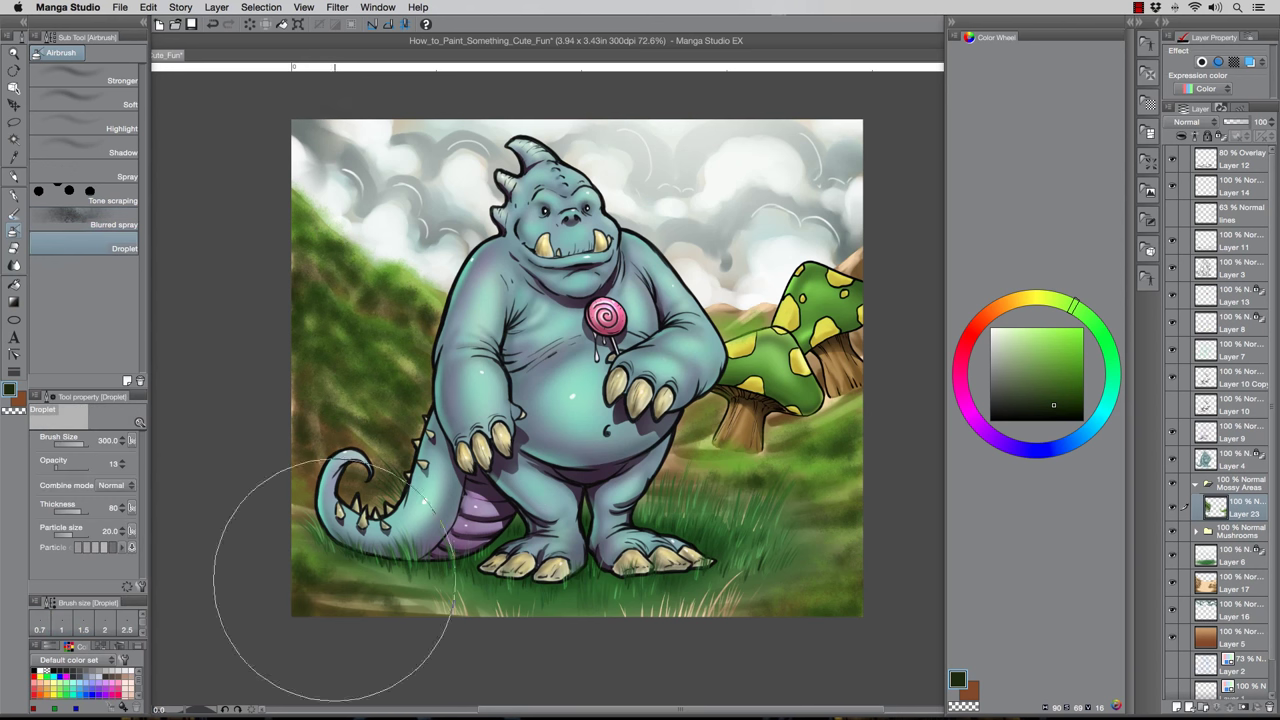
pyautogui.press('[')
pyautogui.press('[')
pyautogui.press('[')
pyautogui.press('[')
pyautogui.press('[')
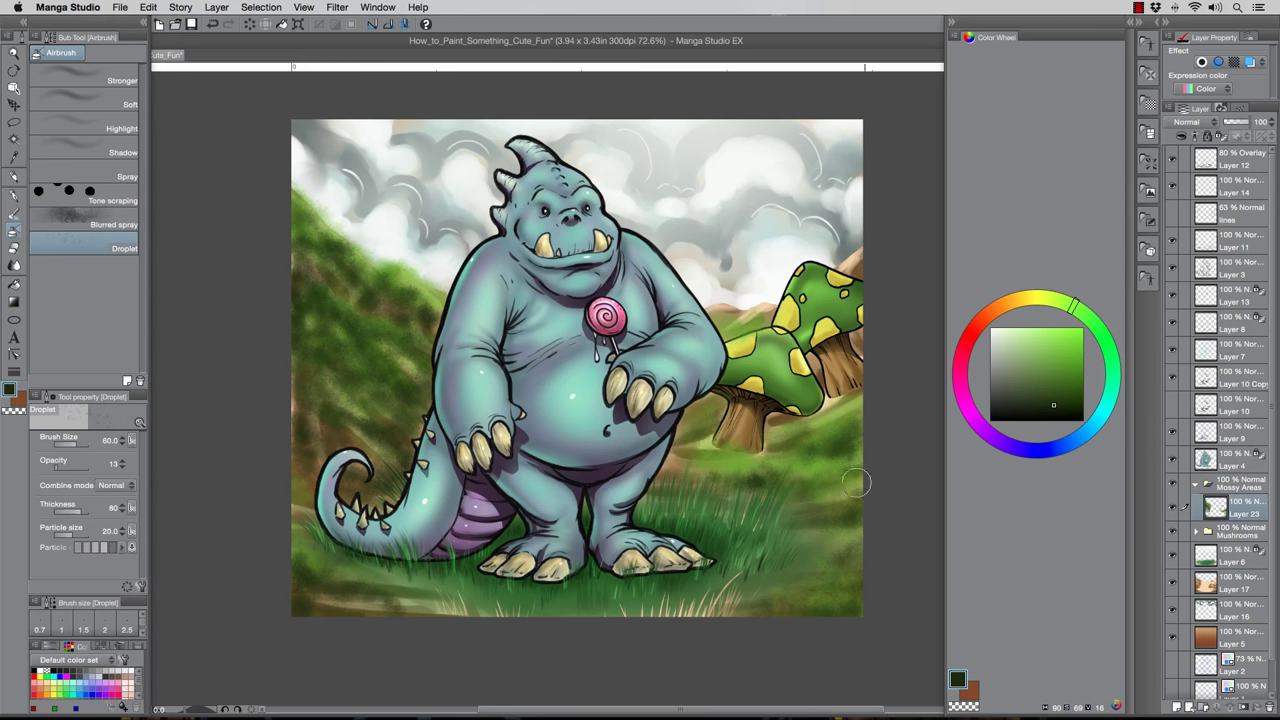
pyautogui.click(64, 182)
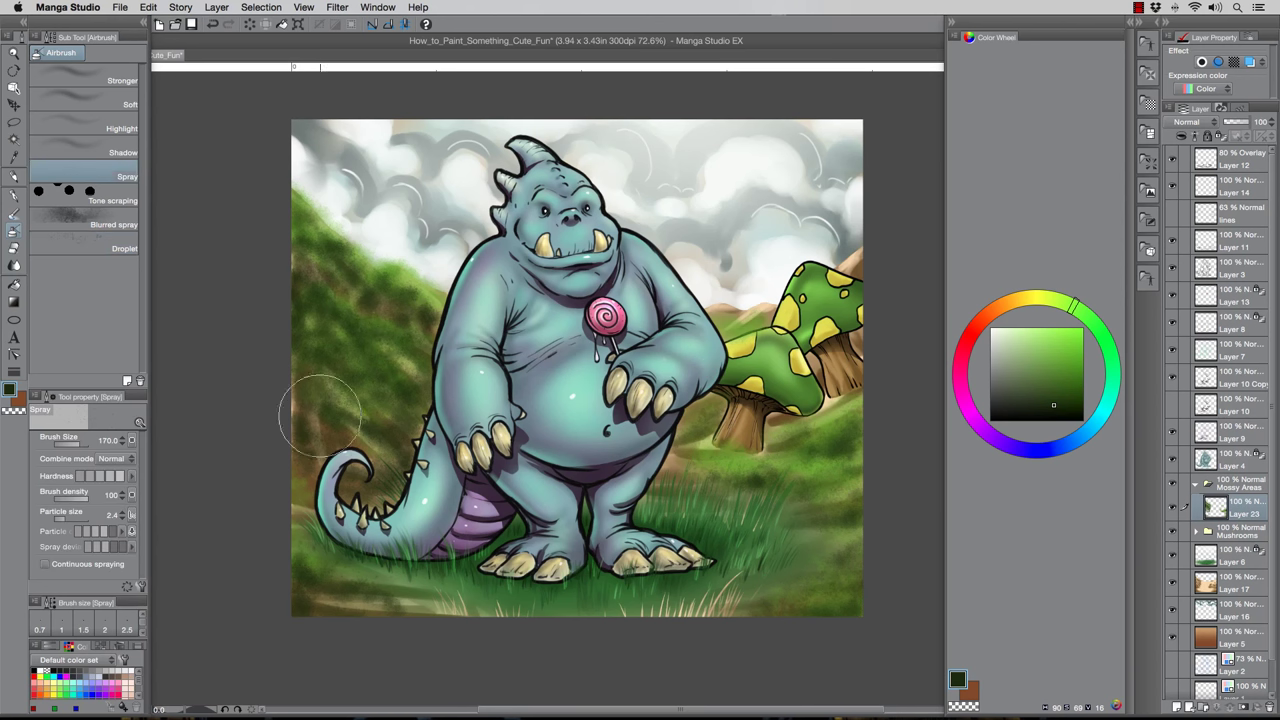
pyautogui.click(85, 224)
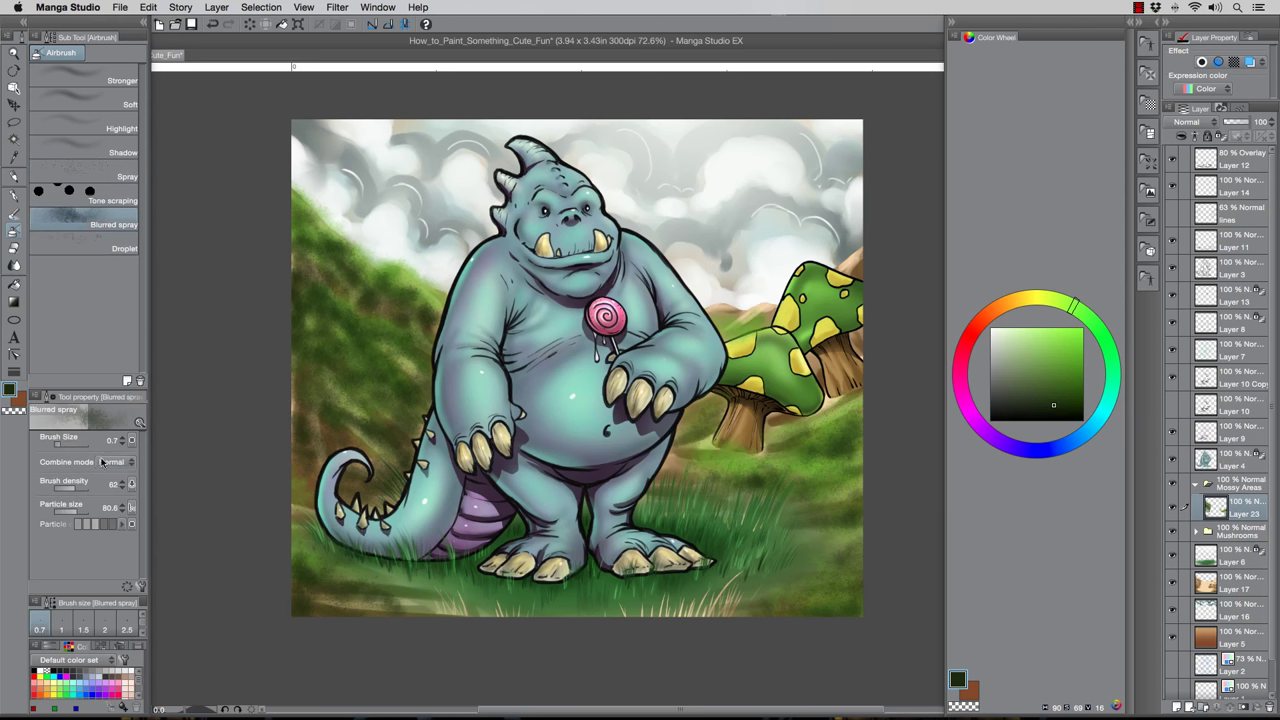
# Reduce the particle size, enlarge the brush and spray dark green over the lower-left foreground and the mountain's base
pyautogui.click(122, 511)
pyautogui.press(']')
pyautogui.press(']')
pyautogui.press(']')
pyautogui.press(']')
pyautogui.press(']')
pyautogui.press(']')
pyautogui.press(']')
pyautogui.press(']')
pyautogui.press(']')
pyautogui.press(']')
pyautogui.press(']')
pyautogui.press(']')
pyautogui.press(']')
pyautogui.press(']')
pyautogui.press(']')
pyautogui.press(']')
pyautogui.press(']')
pyautogui.moveTo(352, 578); pyautogui.dragTo(432, 602)
pyautogui.moveTo(300, 546)
pyautogui.mouseDown()
pyautogui.moveTo(486, 606)
pyautogui.moveTo(460, 607)
pyautogui.mouseUp()
pyautogui.moveTo(304, 556); pyautogui.dragTo(300, 470)
pyautogui.moveTo(342, 436); pyautogui.dragTo(312, 428)
pyautogui.moveTo(342, 384); pyautogui.dragTo(376, 408)
# Spray darker shadows across the middle of the nearer mountain with a smaller brush and a deeper green
pyautogui.press('[')
pyautogui.press('[')
pyautogui.press('[')
pyautogui.press('[')
pyautogui.press('[')
pyautogui.moveTo(366, 390)
pyautogui.mouseDown()
pyautogui.moveTo(386, 416)
pyautogui.moveTo(338, 346)
pyautogui.moveTo(298, 364)
pyautogui.moveTo(296, 400)
pyautogui.mouseUp()
pyautogui.click(1052, 412)
pyautogui.moveTo(354, 340)
pyautogui.mouseDown()
pyautogui.moveTo(311, 282)
pyautogui.moveTo(345, 308)
pyautogui.mouseUp()
# Spray lighter green (H 90, S 66, V 63) moss over the nearer mountain, enlarging the brush to size 30
pyautogui.click(1051, 361)
pyautogui.press('[')
pyautogui.moveTo(356, 316)
pyautogui.mouseDown()
pyautogui.moveTo(382, 334)
pyautogui.moveTo(358, 342)
pyautogui.mouseUp()
pyautogui.press(']')
pyautogui.press(']')
pyautogui.press(']')
pyautogui.press(']')
pyautogui.press(']')
pyautogui.press(']')
pyautogui.moveTo(316, 314); pyautogui.dragTo(380, 352)
pyautogui.moveTo(372, 328); pyautogui.dragTo(397, 345)
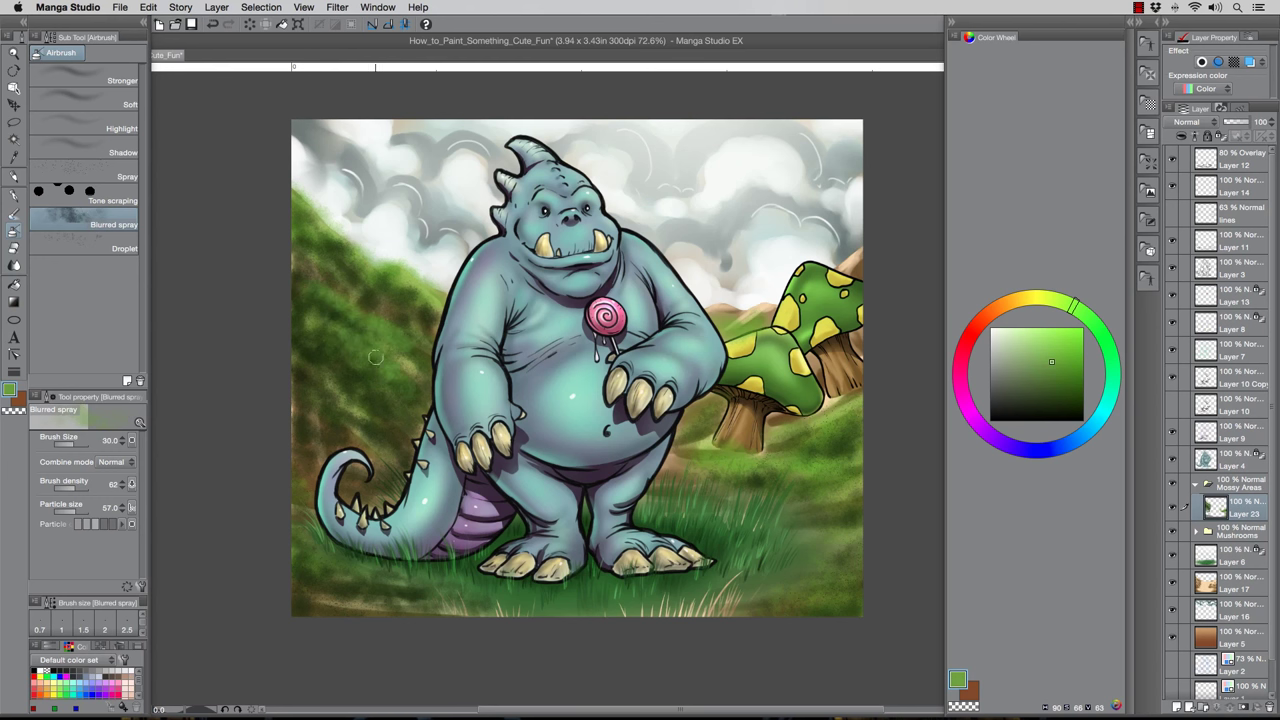
# Spray light green moss details on the mountains, the ground below the mushrooms and the foreground with brush size 15 and particle size 29
pyautogui.press('[')
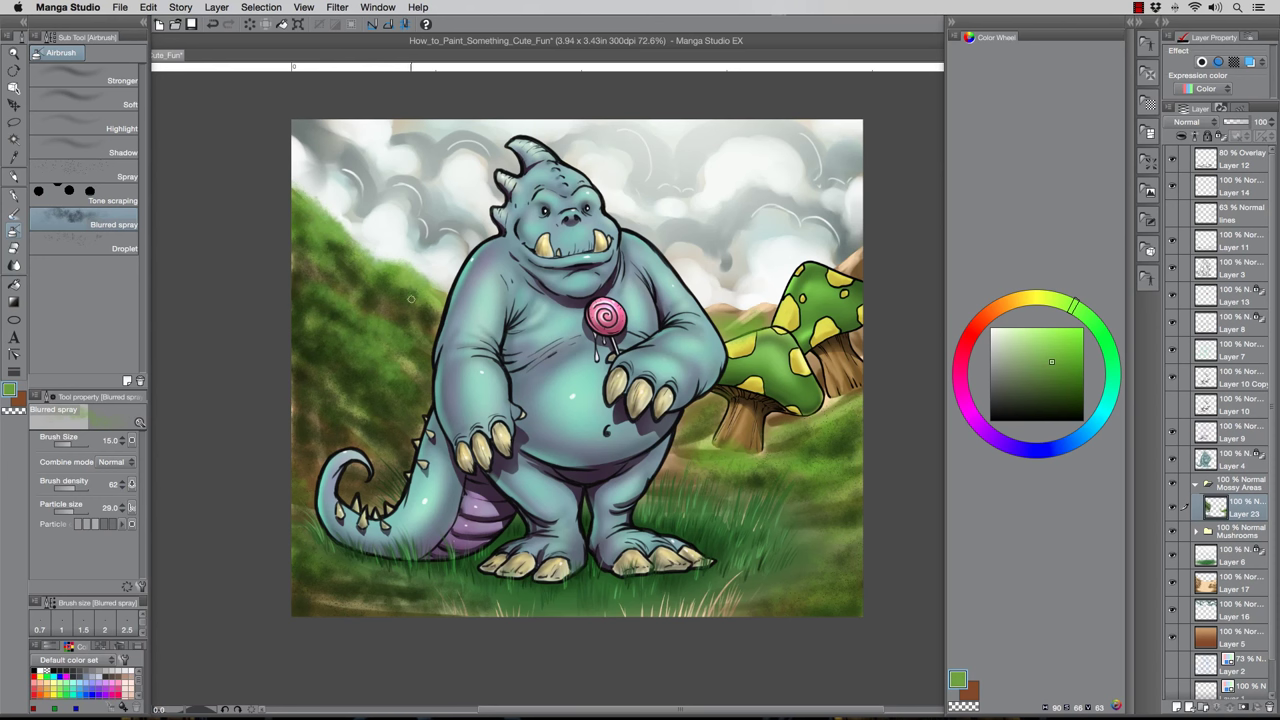
pyautogui.moveTo(352, 275); pyautogui.dragTo(319, 342)
pyautogui.moveTo(764, 476); pyautogui.dragTo(736, 492)
pyautogui.moveTo(821, 497); pyautogui.dragTo(804, 529)
pyautogui.moveTo(829, 543); pyautogui.dragTo(787, 580)
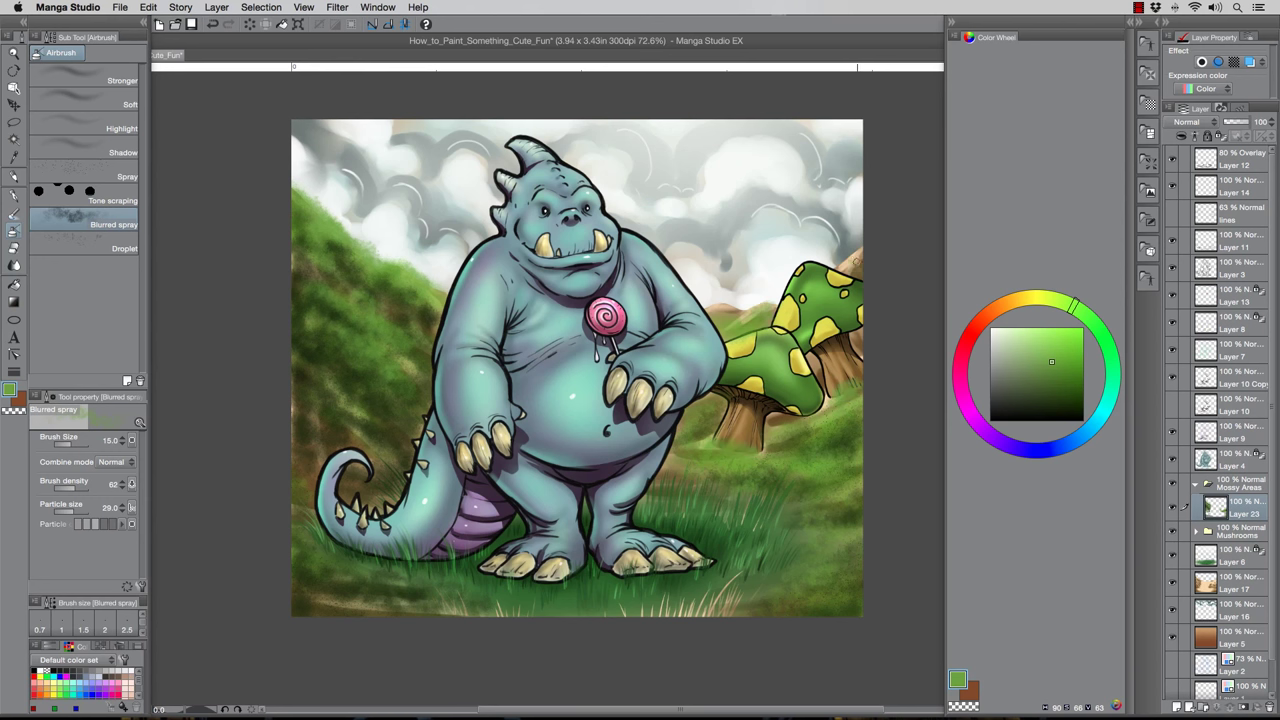
pyautogui.moveTo(313, 352)
pyautogui.mouseDown()
pyautogui.moveTo(400, 445)
pyautogui.moveTo(313, 587)
pyautogui.moveTo(375, 590)
pyautogui.mouseUp()
pyautogui.moveTo(840, 585); pyautogui.dragTo(857, 567)
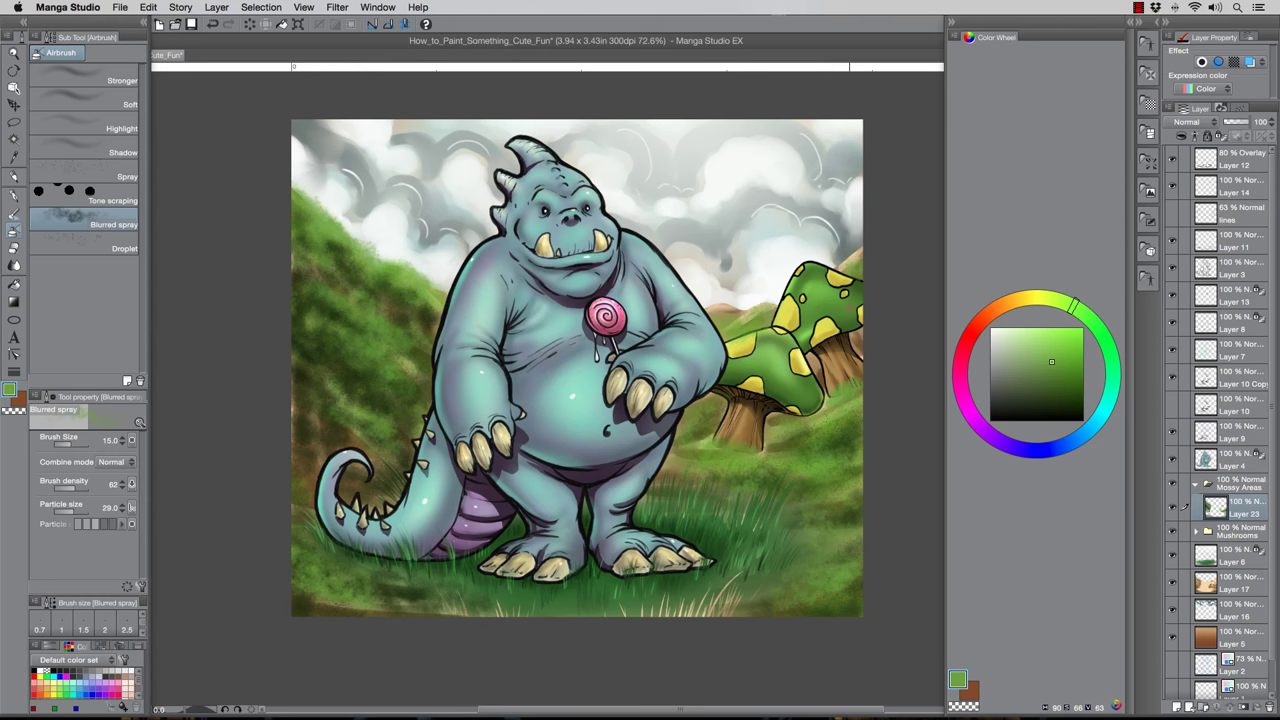
# Move the Mossy Areas folder beneath the Layer 6 grass and select the moss layer inside it again
pyautogui.click(1196, 484)
pyautogui.moveTo(1236, 485); pyautogui.dragTo(1232, 537)
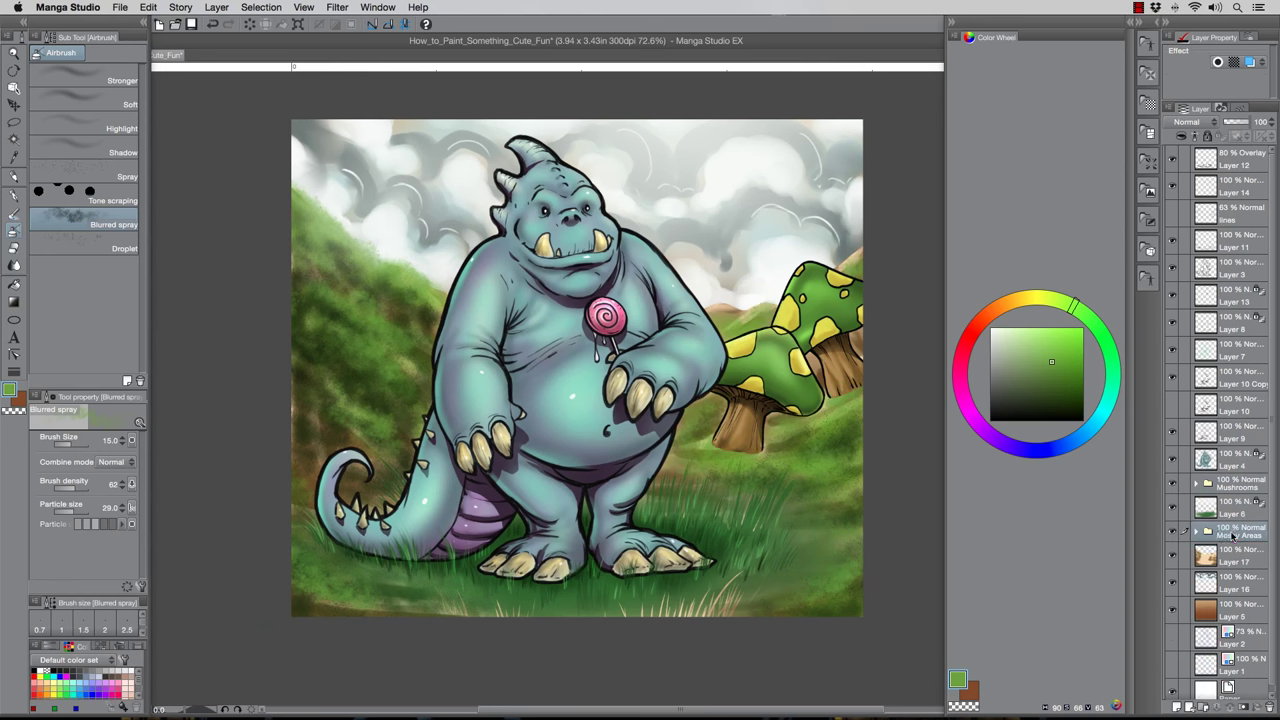
pyautogui.click(1174, 510)
pyautogui.click(1174, 510)
pyautogui.click(1175, 511)
pyautogui.click(1175, 511)
pyautogui.click(1196, 532)
pyautogui.click(1242, 562)
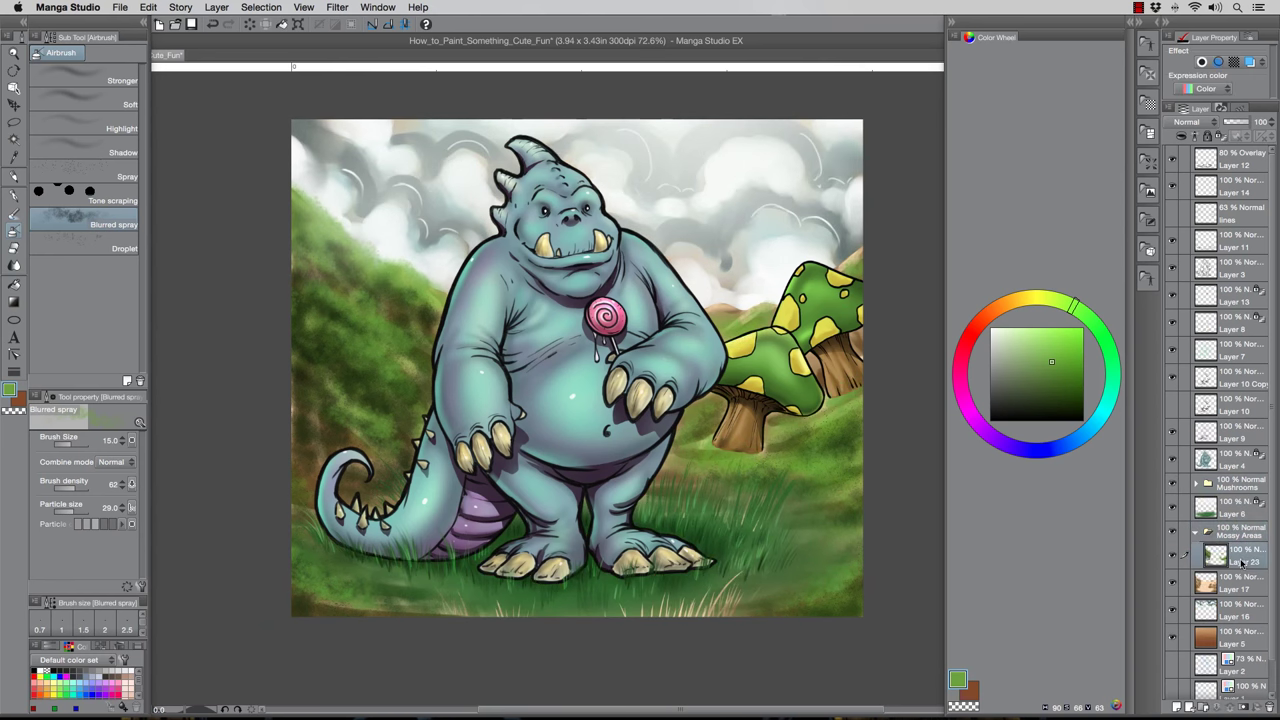
# Spray more light moss on the mountains, and cover the ground below the mushrooms with darker green sampled from the mountain
pyautogui.moveTo(308, 260); pyautogui.dragTo(357, 278)
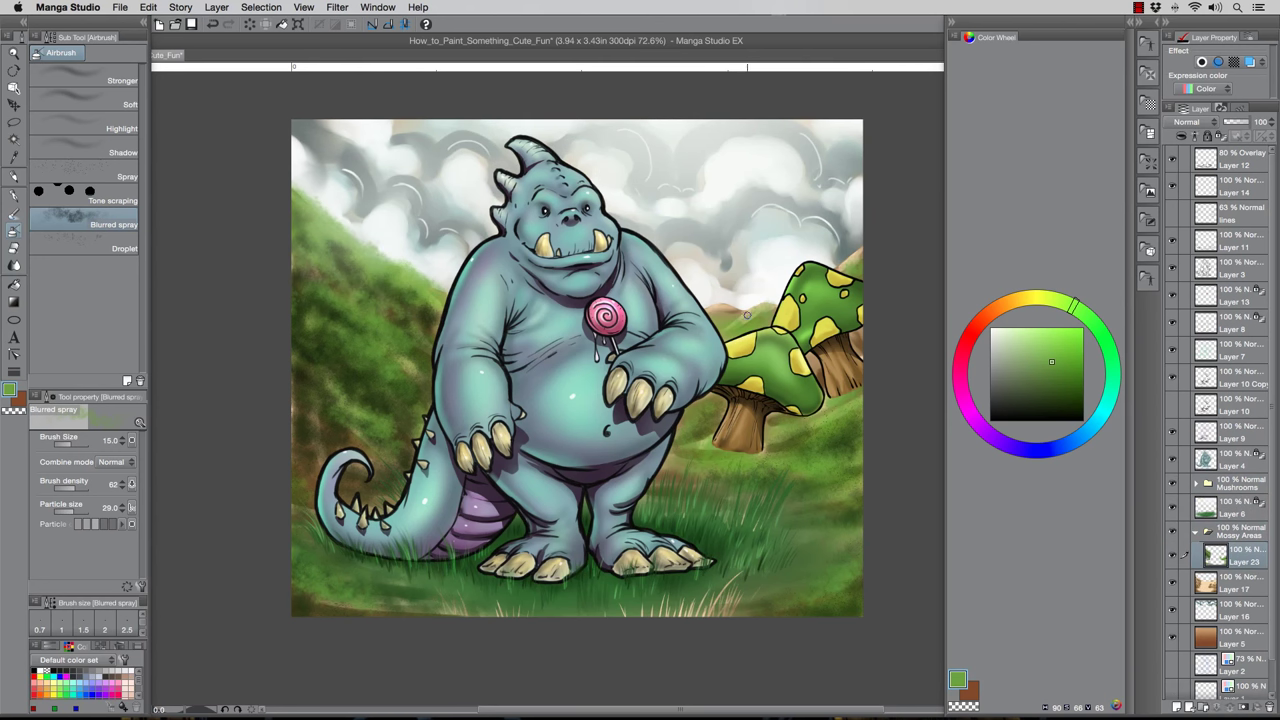
pyautogui.moveTo(337, 433)
pyautogui.mouseDown()
pyautogui.moveTo(322, 460)
pyautogui.moveTo(320, 447)
pyautogui.mouseUp()
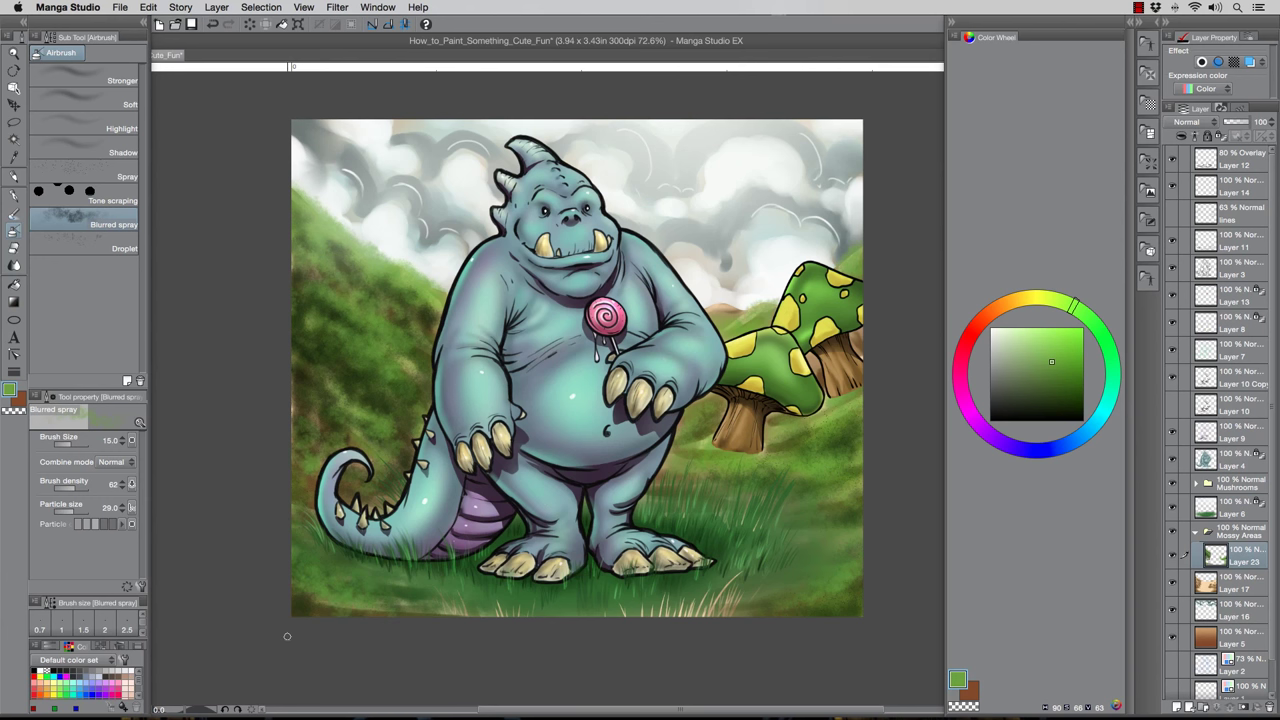
pyautogui.keyDown('alt'); pyautogui.click(303, 388); pyautogui.keyUp('alt')
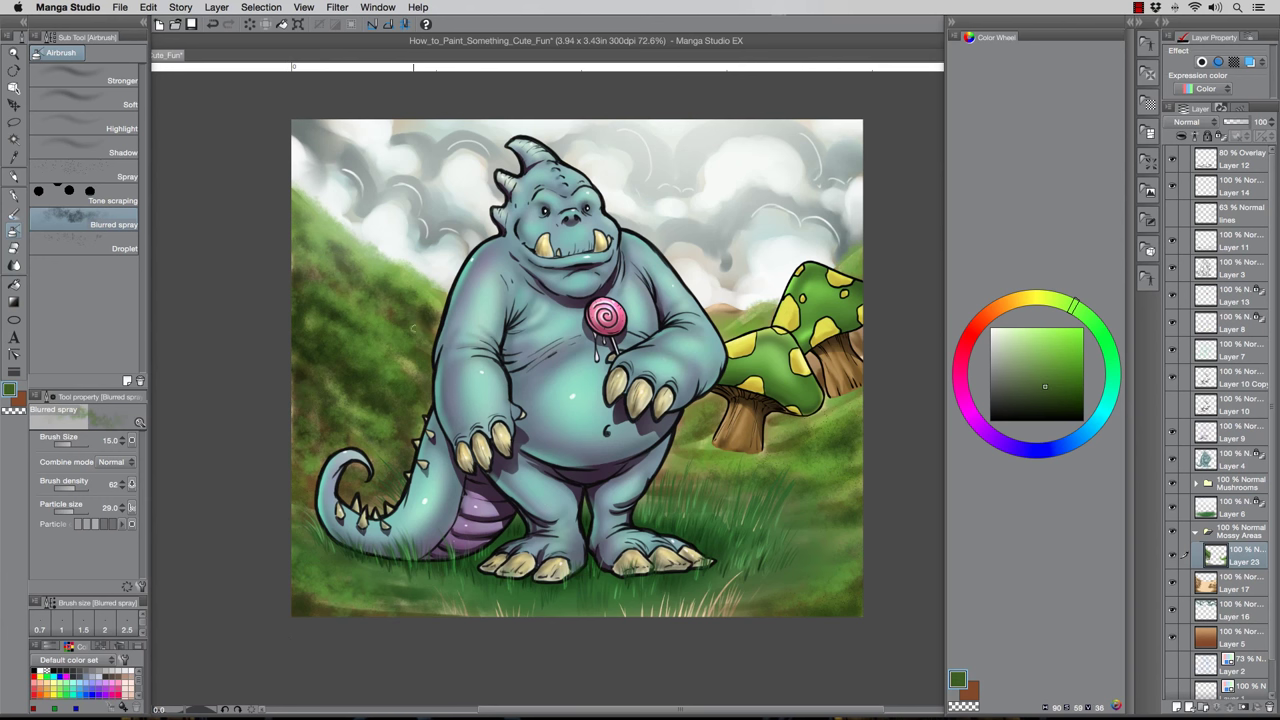
pyautogui.press(']')
pyautogui.press(']')
pyautogui.press(']')
pyautogui.press(']')
pyautogui.moveTo(824, 598)
pyautogui.mouseDown()
pyautogui.moveTo(803, 450)
pyautogui.moveTo(771, 451)
pyautogui.mouseUp()
# Sample the foreground's colour and spray it over the left mountains and the lower-left ground with a smaller brush and particle size 53.6
pyautogui.keyDown('alt'); pyautogui.click(778, 597); pyautogui.keyUp('alt')
pyautogui.press('[')
pyautogui.press('[')
pyautogui.moveTo(308, 462); pyautogui.dragTo(300, 488)
pyautogui.moveTo(300, 240); pyautogui.dragTo(323, 259)
pyautogui.click(72, 512)
pyautogui.moveTo(364, 354)
pyautogui.mouseDown()
pyautogui.moveTo(316, 432)
pyautogui.moveTo(312, 470)
pyautogui.mouseUp()
pyautogui.moveTo(378, 572)
pyautogui.mouseDown()
pyautogui.moveTo(302, 605)
pyautogui.moveTo(351, 623)
pyautogui.mouseUp()
# Spray yellow (H 59, S 70, V 92) highlights on the mountain in Add (Glow) mode at size 25, undoing the last stroke
pyautogui.click(1034, 298)
pyautogui.click(1055, 335)
pyautogui.click(115, 462)
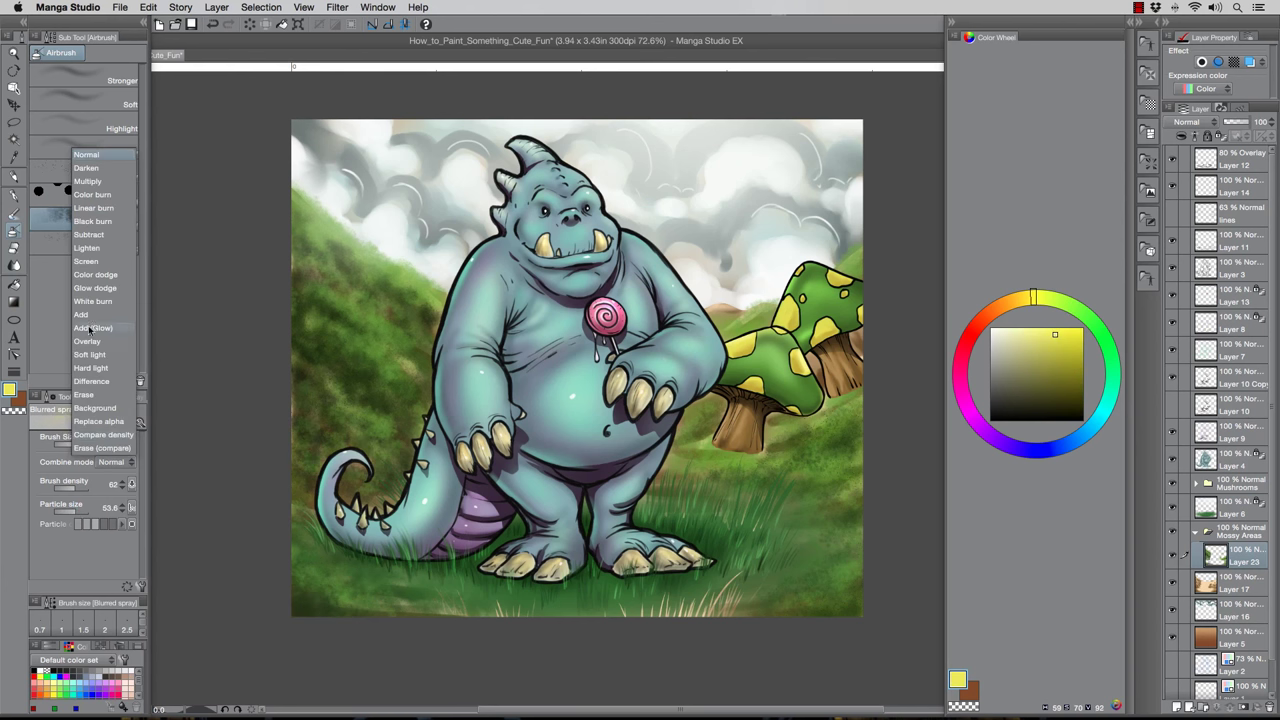
pyautogui.click(92, 329)
pyautogui.press(']')
pyautogui.press(']')
pyautogui.moveTo(360, 328)
pyautogui.mouseDown()
pyautogui.moveTo(320, 306)
pyautogui.moveTo(320, 322)
pyautogui.moveTo(345, 240)
pyautogui.moveTo(412, 285)
pyautogui.moveTo(423, 338)
pyautogui.moveTo(330, 395)
pyautogui.moveTo(294, 372)
pyautogui.mouseUp()
pyautogui.press('super+z')
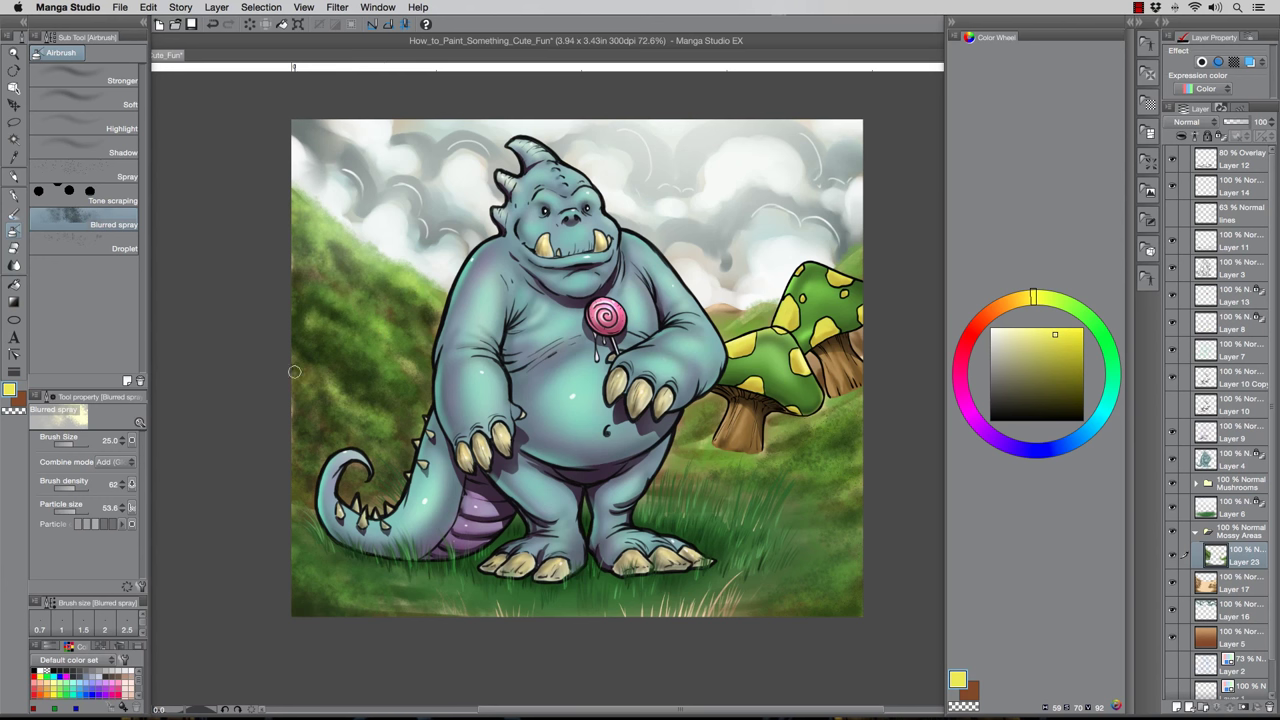
# Spray glowing yellow highlights on the ground around the mushrooms and across the lower-left and lower-right foreground
pyautogui.moveTo(830, 436)
pyautogui.mouseDown()
pyautogui.moveTo(820, 450)
pyautogui.moveTo(840, 570)
pyautogui.moveTo(702, 435)
pyautogui.mouseUp()
pyautogui.moveTo(311, 578)
pyautogui.mouseDown()
pyautogui.moveTo(395, 595)
pyautogui.moveTo(286, 546)
pyautogui.mouseUp()
pyautogui.moveTo(754, 596); pyautogui.dragTo(820, 566)
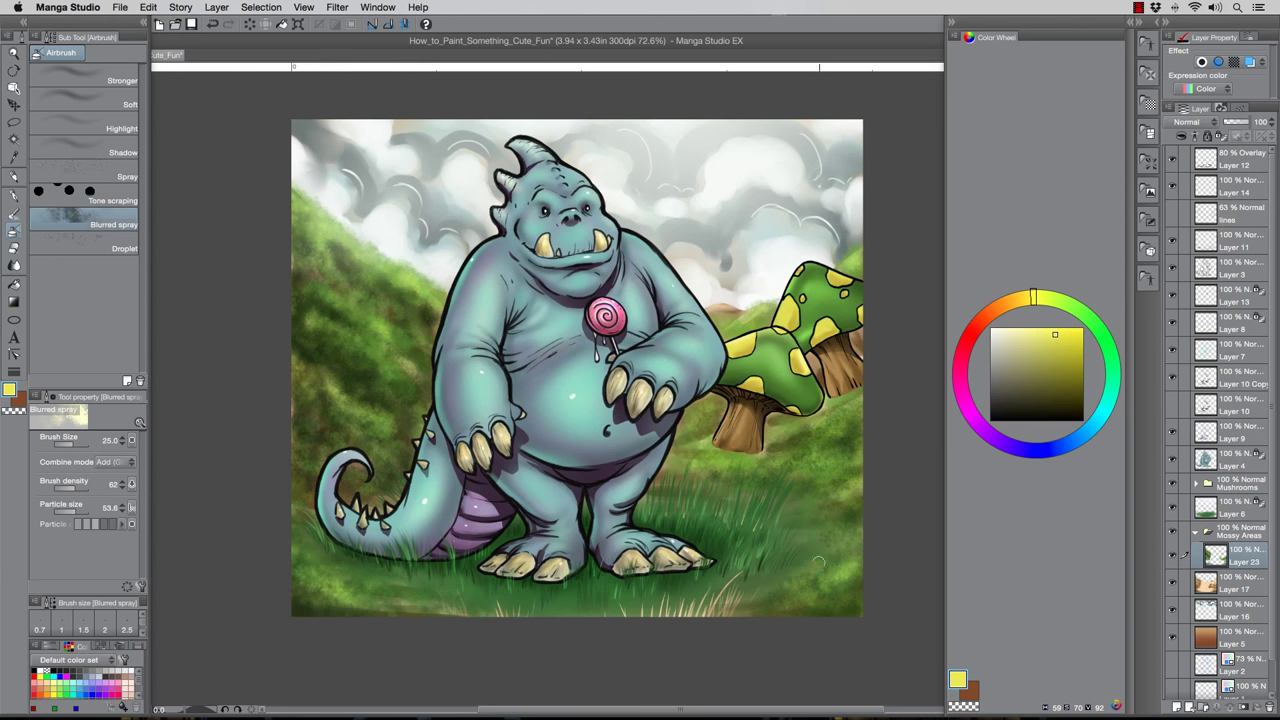
pyautogui.moveTo(746, 488); pyautogui.dragTo(707, 500)
# Choose the Smooth watercolor brush with dark green (H 114, S 65, V 30), move Layer 6 above the Mushrooms folder and collapse the folders
pyautogui.click(1240, 513)
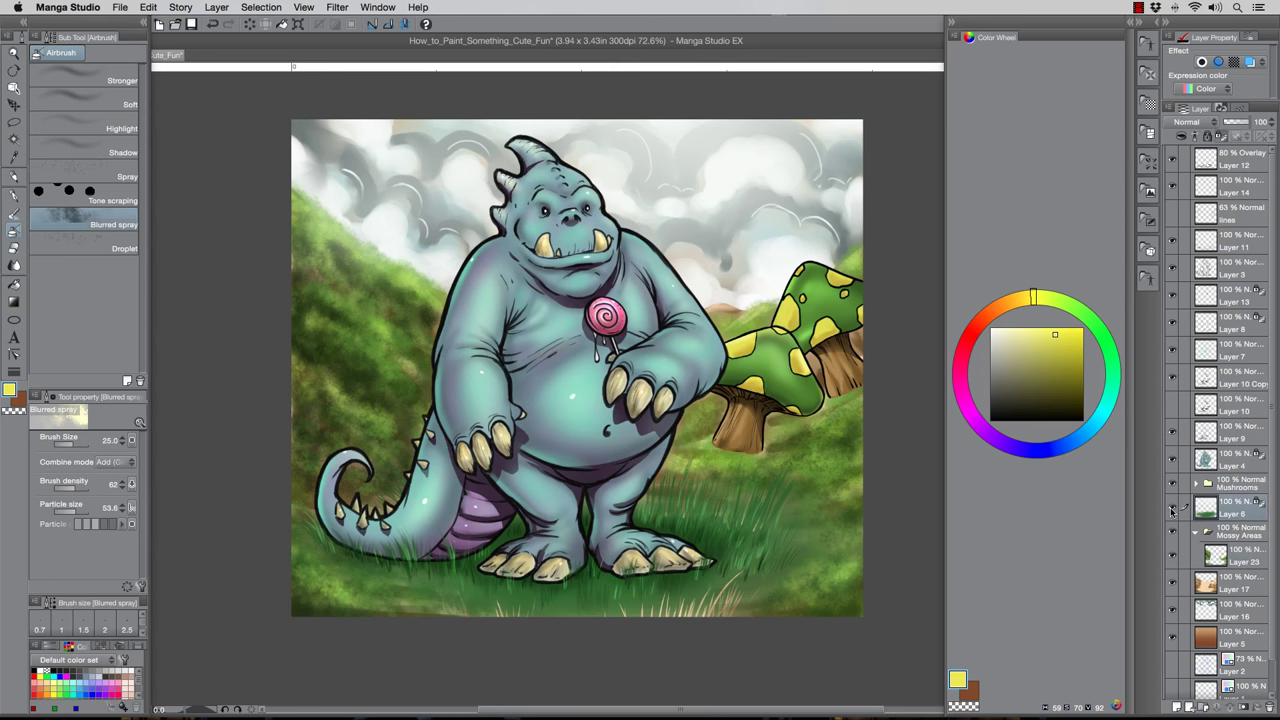
pyautogui.click(14, 213)
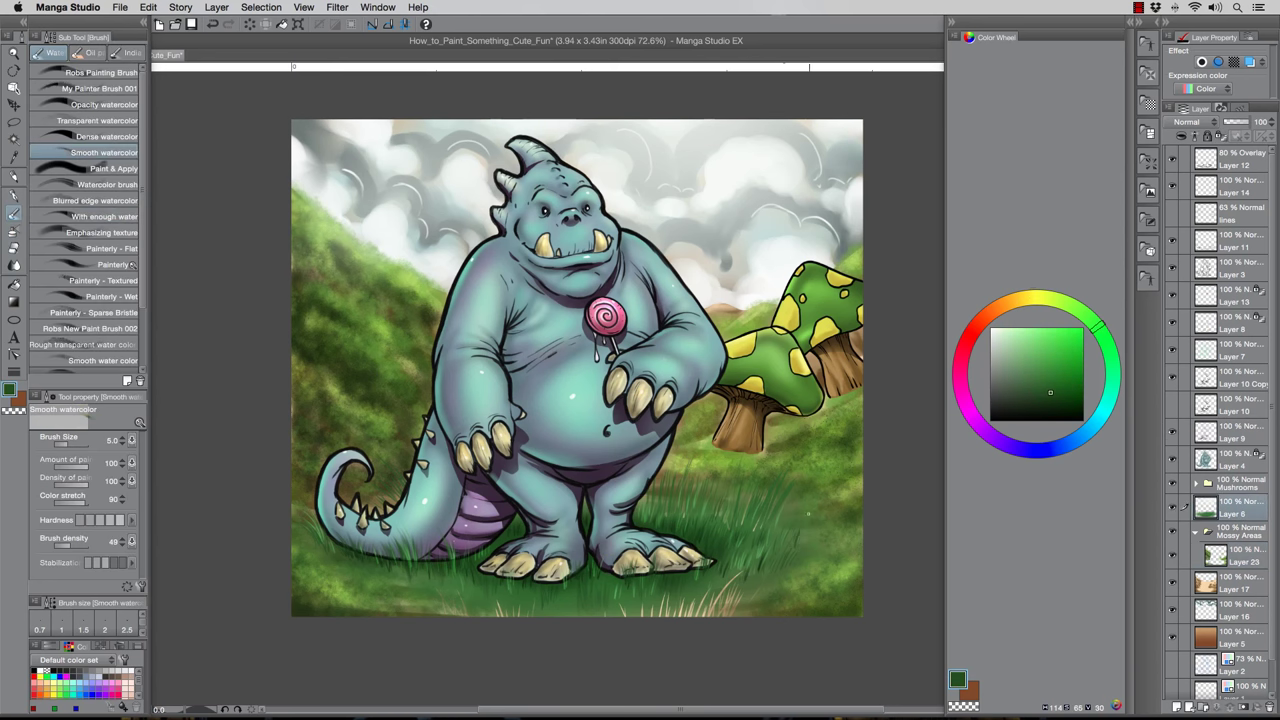
pyautogui.moveTo(1238, 508); pyautogui.dragTo(1236, 483)
pyautogui.moveTo(782, 530); pyautogui.dragTo(789, 511)
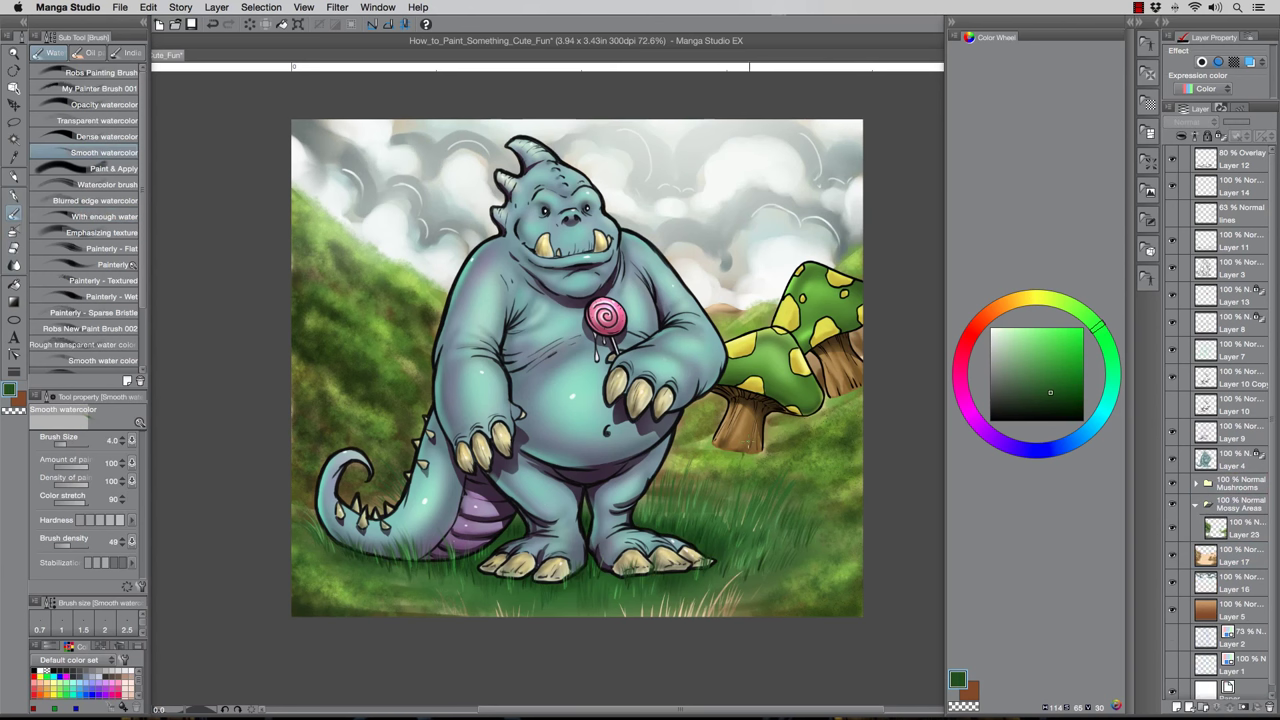
pyautogui.click(1196, 484)
pyautogui.moveTo(1236, 549); pyautogui.dragTo(1231, 476)
pyautogui.click(1196, 511)
pyautogui.click(1196, 532)
# Paint dark green grass blades around the base of the front mushroom's stem with the size 4 brush
pyautogui.moveTo(741, 453); pyautogui.dragTo(744, 440)
pyautogui.moveTo(752, 457); pyautogui.dragTo(767, 439)
pyautogui.moveTo(764, 452)
pyautogui.mouseDown()
pyautogui.moveTo(769, 435)
pyautogui.moveTo(726, 437)
pyautogui.mouseUp()
pyautogui.moveTo(729, 449); pyautogui.dragTo(714, 436)
pyautogui.moveTo(715, 448)
pyautogui.mouseDown()
pyautogui.moveTo(709, 428)
pyautogui.moveTo(776, 435)
pyautogui.mouseUp()
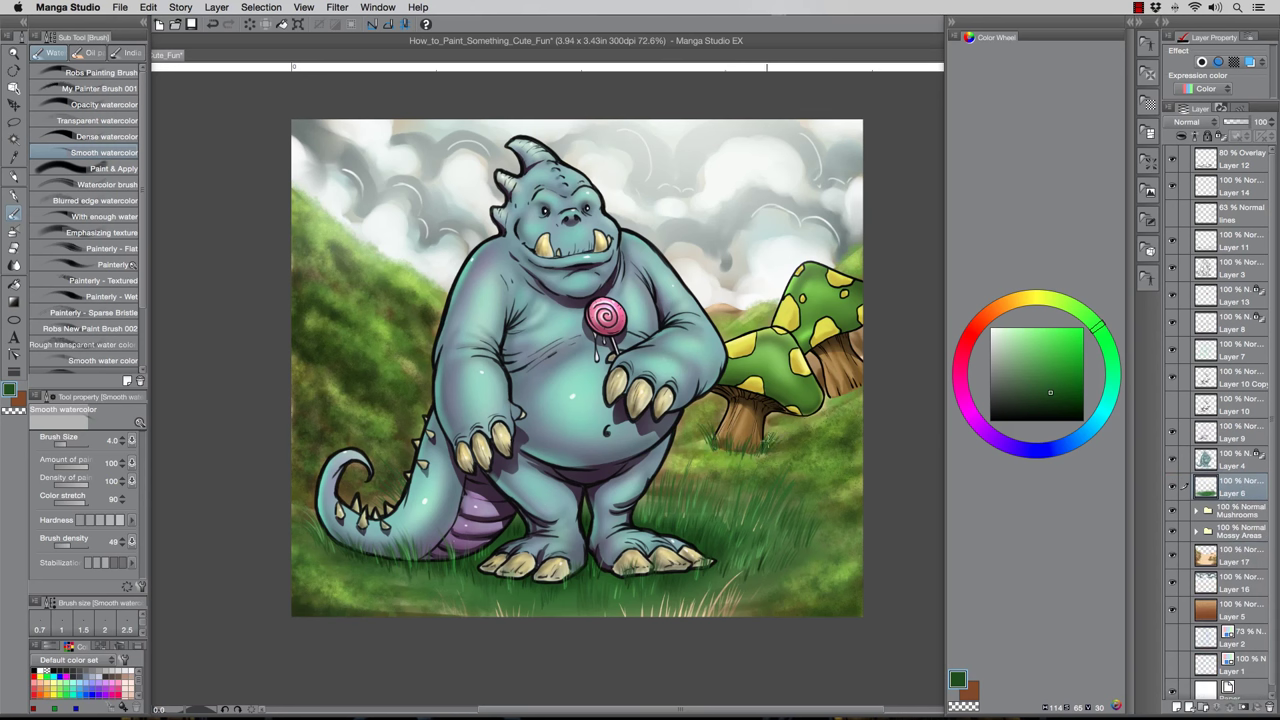
# Paint dark green grass blades around the base of the rear mushroom's stem
pyautogui.moveTo(844, 394); pyautogui.dragTo(840, 378)
pyautogui.moveTo(841, 396)
pyautogui.mouseDown()
pyautogui.moveTo(835, 383)
pyautogui.moveTo(860, 371)
pyautogui.mouseUp()
pyautogui.moveTo(852, 389); pyautogui.dragTo(842, 380)
pyautogui.moveTo(839, 391)
pyautogui.mouseDown()
pyautogui.moveTo(831, 380)
pyautogui.moveTo(856, 370)
pyautogui.moveTo(838, 384)
pyautogui.mouseUp()
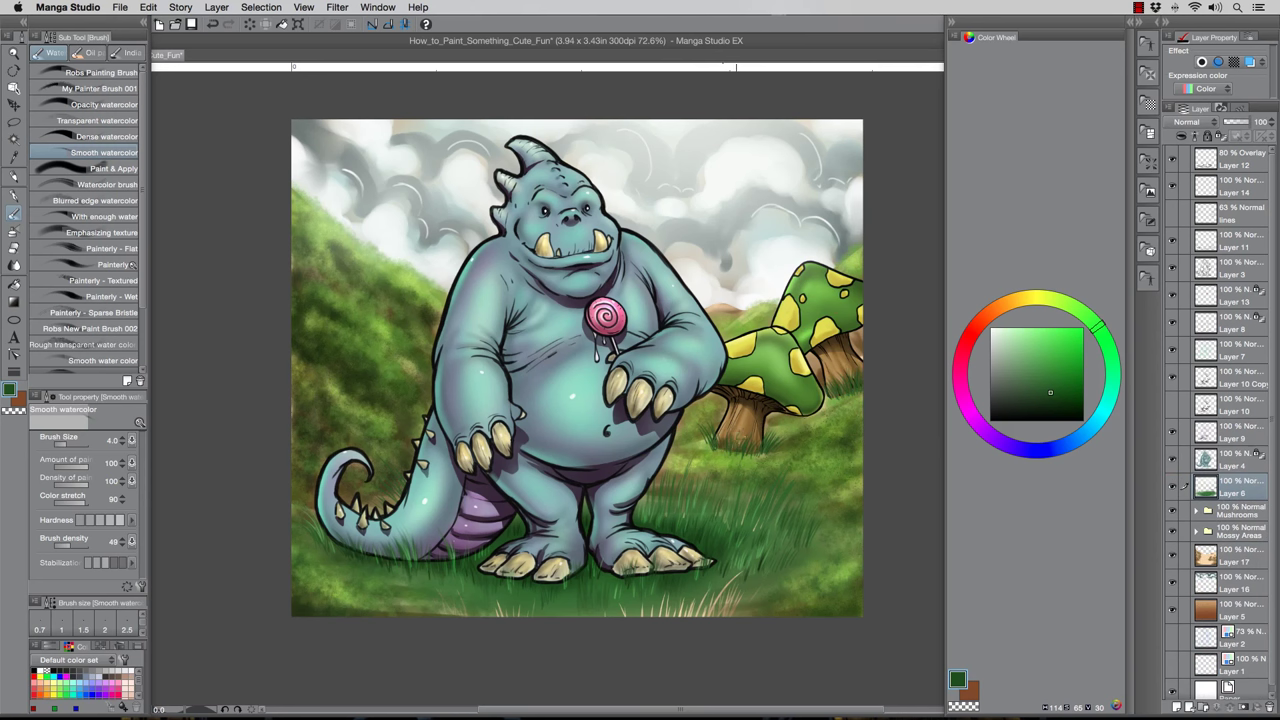
# Paint more grass blades beside the front mushroom, near the monster's tail and across the ground on the right side of the picture
pyautogui.moveTo(709, 448); pyautogui.dragTo(704, 433)
pyautogui.moveTo(322, 564); pyautogui.dragTo(311, 551)
pyautogui.moveTo(847, 469)
pyautogui.mouseDown()
pyautogui.moveTo(846, 431)
pyautogui.moveTo(828, 445)
pyautogui.moveTo(865, 404)
pyautogui.moveTo(810, 441)
pyautogui.mouseUp()
pyautogui.moveTo(814, 578); pyautogui.dragTo(824, 554)
# Choose the Hair Brush - Perfection pen and paint fine dark green grass strokes on the ground in the picture's lower right
pyautogui.click(14, 178)
pyautogui.click(14, 196)
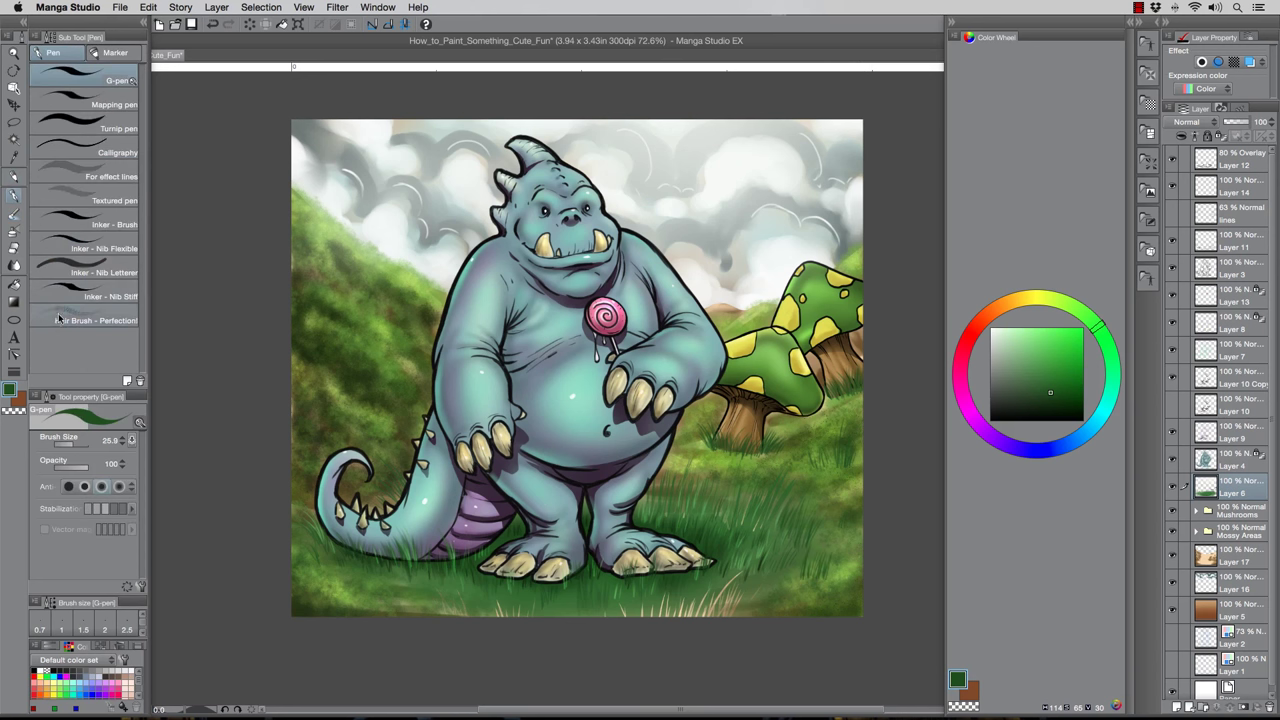
pyautogui.click(66, 317)
pyautogui.moveTo(768, 596)
pyautogui.mouseDown()
pyautogui.moveTo(764, 560)
pyautogui.moveTo(784, 564)
pyautogui.mouseUp()
pyautogui.moveTo(804, 588)
pyautogui.mouseDown()
pyautogui.moveTo(812, 546)
pyautogui.moveTo(853, 545)
pyautogui.mouseUp()
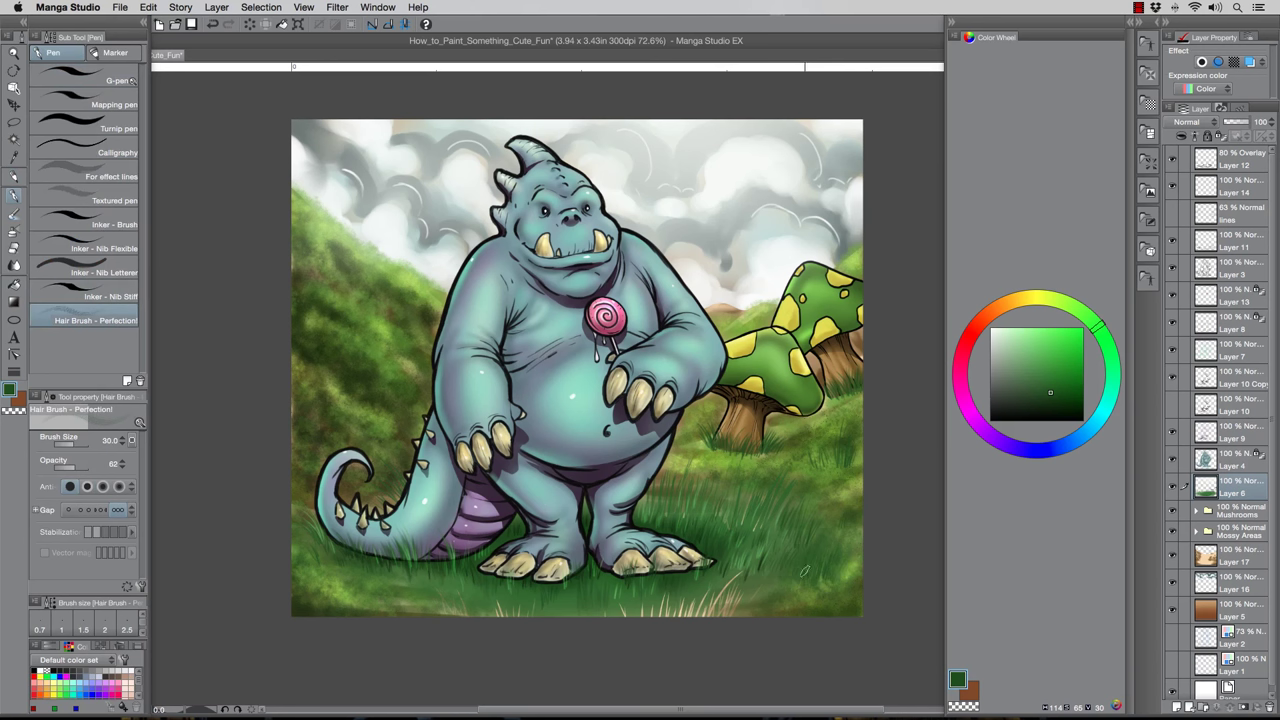
# Reduce the hair brush and paint dark green grass blades around both mushroom stems and below the monster's tail
pyautogui.press('[')
pyautogui.moveTo(826, 471)
pyautogui.mouseDown()
pyautogui.moveTo(838, 424)
pyautogui.moveTo(809, 449)
pyautogui.mouseUp()
pyautogui.moveTo(806, 480); pyautogui.dragTo(811, 458)
pyautogui.press('[')
pyautogui.moveTo(307, 580); pyautogui.dragTo(318, 546)
pyautogui.moveTo(318, 580); pyautogui.dragTo(330, 555)
pyautogui.moveTo(326, 586)
pyautogui.mouseDown()
pyautogui.moveTo(336, 562)
pyautogui.moveTo(358, 577)
pyautogui.mouseUp()
pyautogui.moveTo(697, 463); pyautogui.dragTo(688, 441)
pyautogui.moveTo(718, 459)
pyautogui.mouseDown()
pyautogui.moveTo(749, 435)
pyautogui.moveTo(772, 439)
pyautogui.mouseUp()
# Paint light green (H 110, S 61, V 76) grass blades by the rear mushroom, on the ground at right and around the tail
pyautogui.keyDown('alt'); pyautogui.click(742, 539); pyautogui.keyUp('alt')
pyautogui.click(1046, 350)
pyautogui.press('[')
pyautogui.press('[')
pyautogui.moveTo(822, 466); pyautogui.dragTo(822, 446)
pyautogui.moveTo(836, 468); pyautogui.dragTo(838, 440)
pyautogui.moveTo(838, 469)
pyautogui.mouseDown()
pyautogui.moveTo(847, 441)
pyautogui.moveTo(829, 439)
pyautogui.mouseUp()
pyautogui.moveTo(808, 575)
pyautogui.mouseDown()
pyautogui.moveTo(815, 540)
pyautogui.moveTo(828, 541)
pyautogui.moveTo(796, 544)
pyautogui.mouseUp()
pyautogui.press(']')
pyautogui.moveTo(803, 568); pyautogui.dragTo(802, 540)
pyautogui.moveTo(312, 566); pyautogui.dragTo(299, 536)
pyautogui.moveTo(309, 507); pyautogui.dragTo(299, 491)
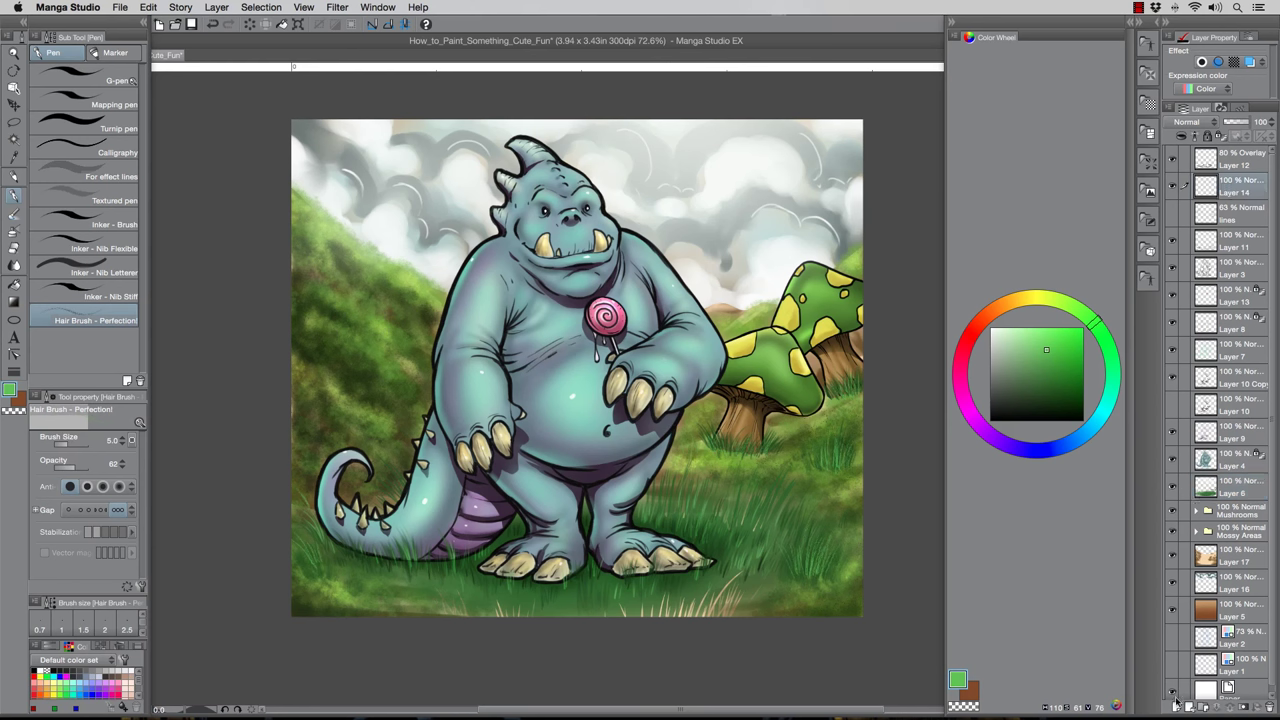
# On a new Final Lines layer, ink the hill edges and some grass blades in black with the size 5 G-pen
pyautogui.press('d')
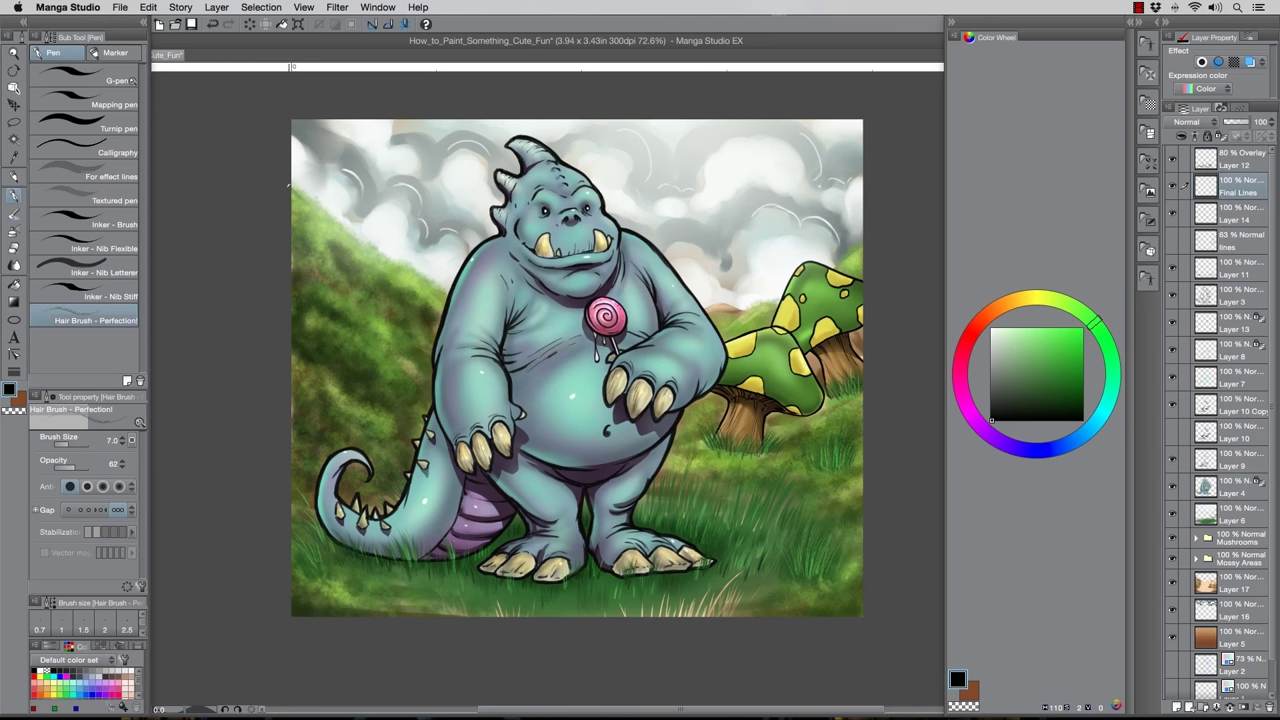
pyautogui.click(57, 79)
pyautogui.moveTo(290, 186); pyautogui.dragTo(301, 190)
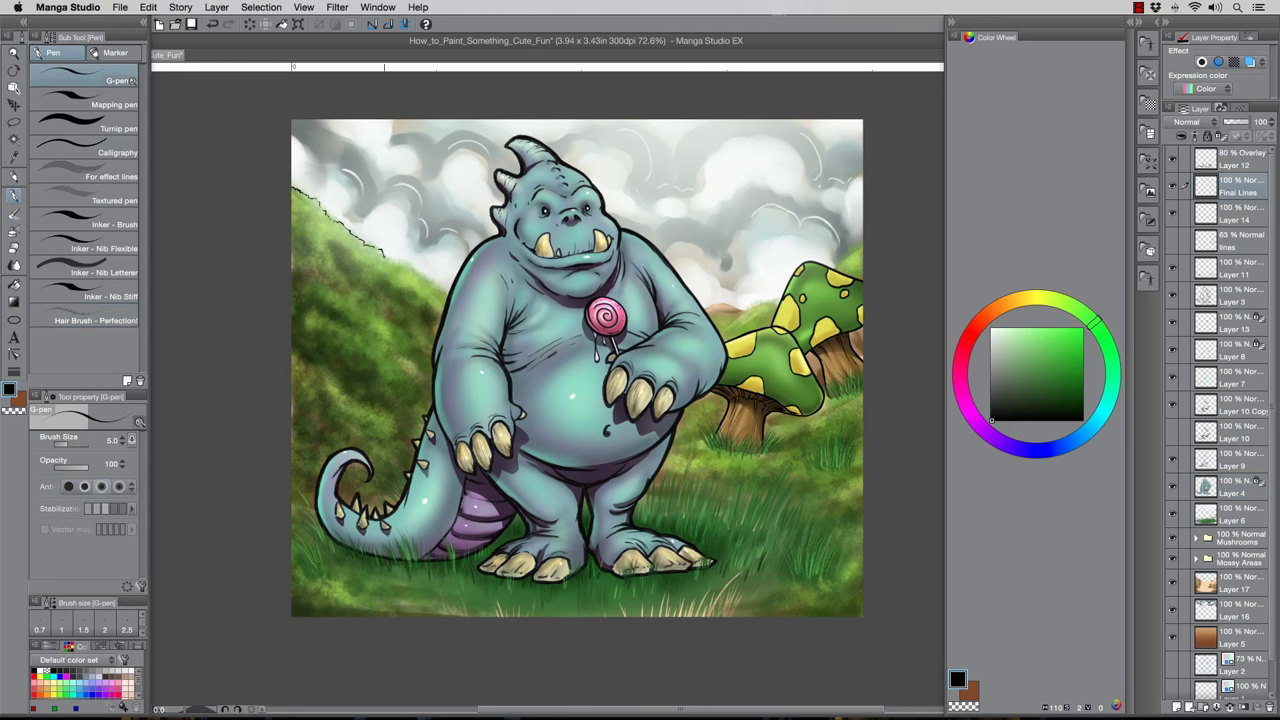
pyautogui.moveTo(701, 310); pyautogui.dragTo(744, 305)
pyautogui.press('[')
pyautogui.press(']')
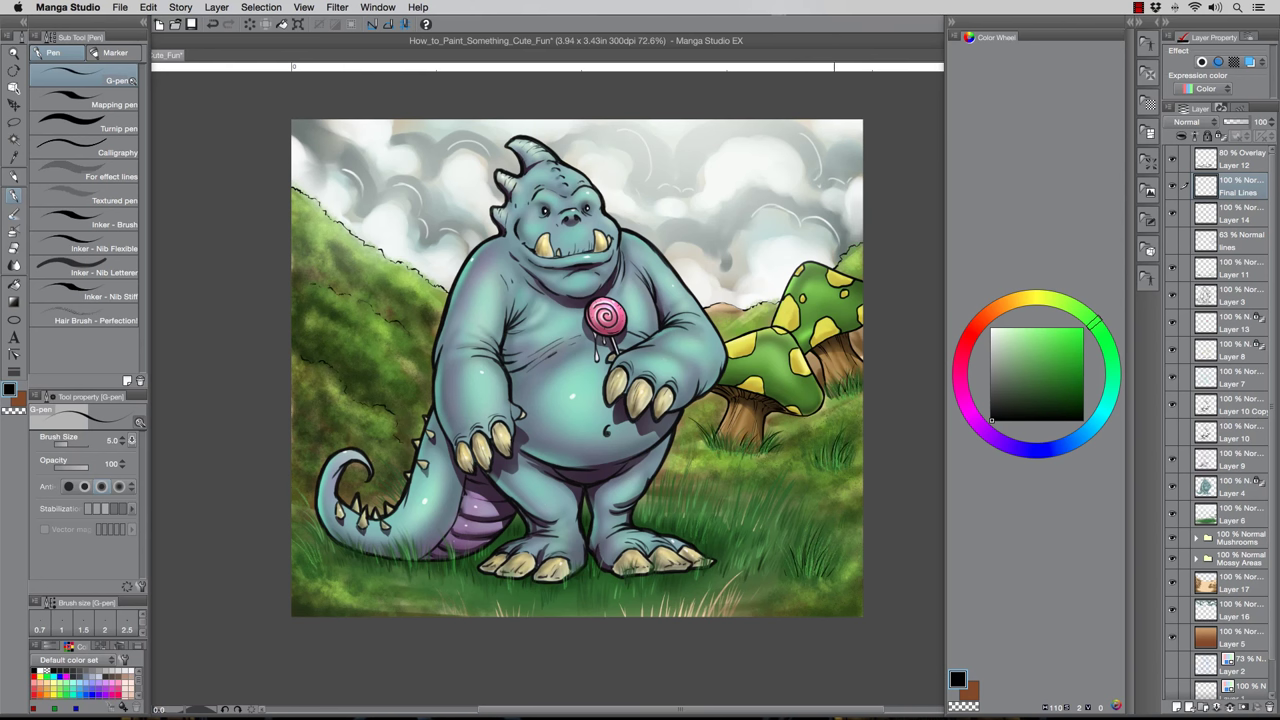
pyautogui.moveTo(728, 531); pyautogui.dragTo(743, 514)
# Ink broken black contour lines on the clouds around the monster's head and add grass strokes on the ground at right
pyautogui.moveTo(330, 170)
pyautogui.mouseDown()
pyautogui.moveTo(365, 203)
pyautogui.moveTo(429, 232)
pyautogui.mouseUp()
pyautogui.moveTo(429, 222); pyautogui.dragTo(470, 245)
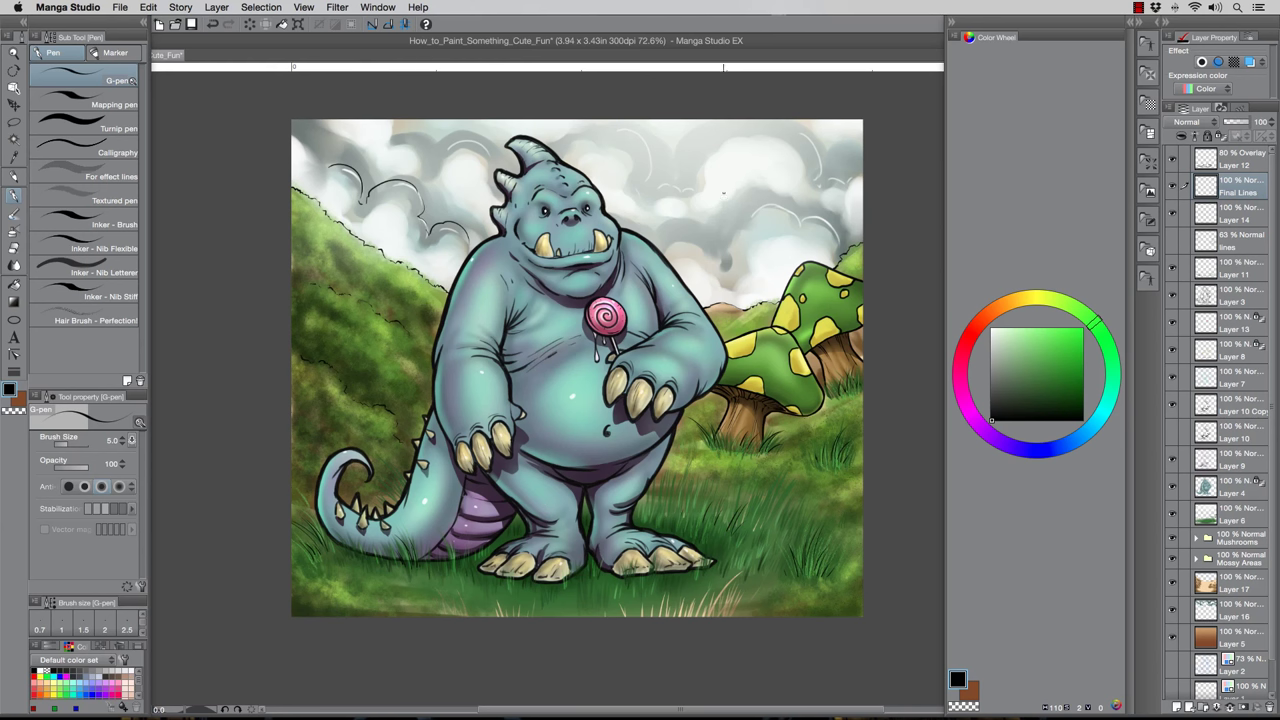
pyautogui.moveTo(676, 238)
pyautogui.mouseDown()
pyautogui.moveTo(752, 224)
pyautogui.moveTo(842, 256)
pyautogui.mouseUp()
pyautogui.moveTo(602, 126)
pyautogui.mouseDown()
pyautogui.moveTo(659, 185)
pyautogui.moveTo(844, 182)
pyautogui.mouseUp()
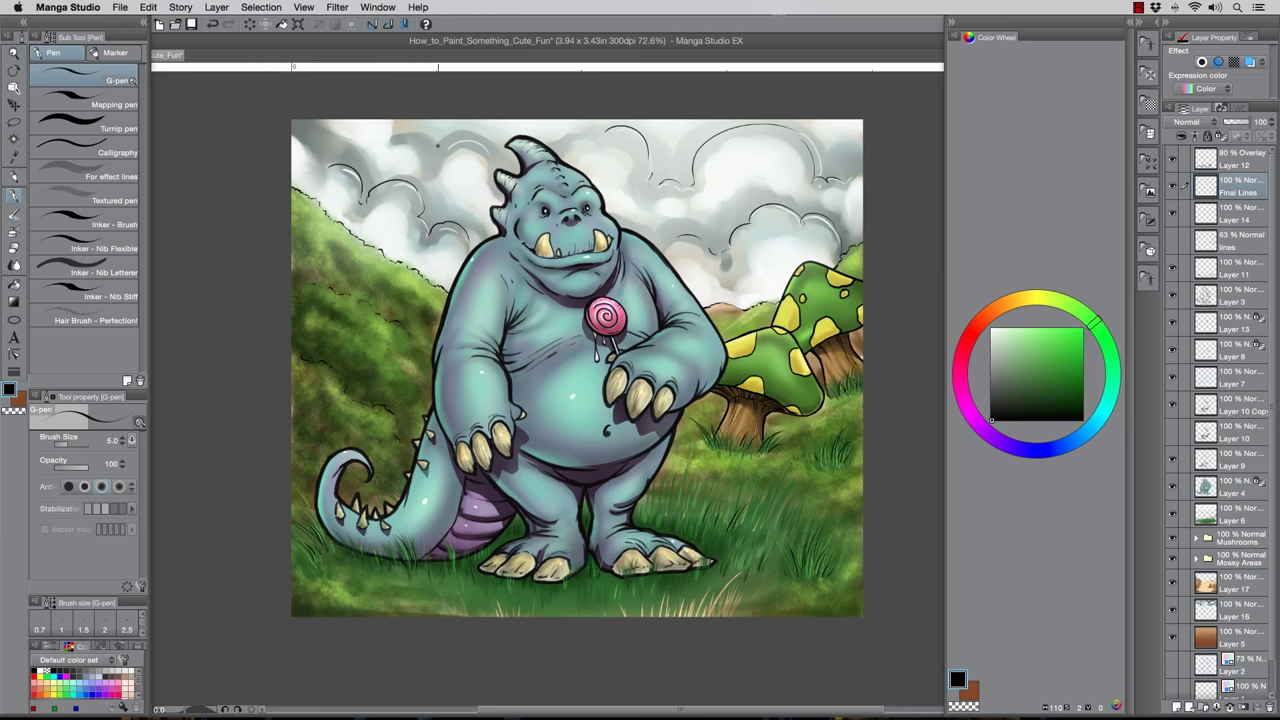
pyautogui.moveTo(437, 145); pyautogui.dragTo(500, 150)
pyautogui.moveTo(432, 150); pyautogui.dragTo(397, 126)
pyautogui.moveTo(746, 566); pyautogui.dragTo(707, 608)
pyautogui.scroll(1, 731, 449)
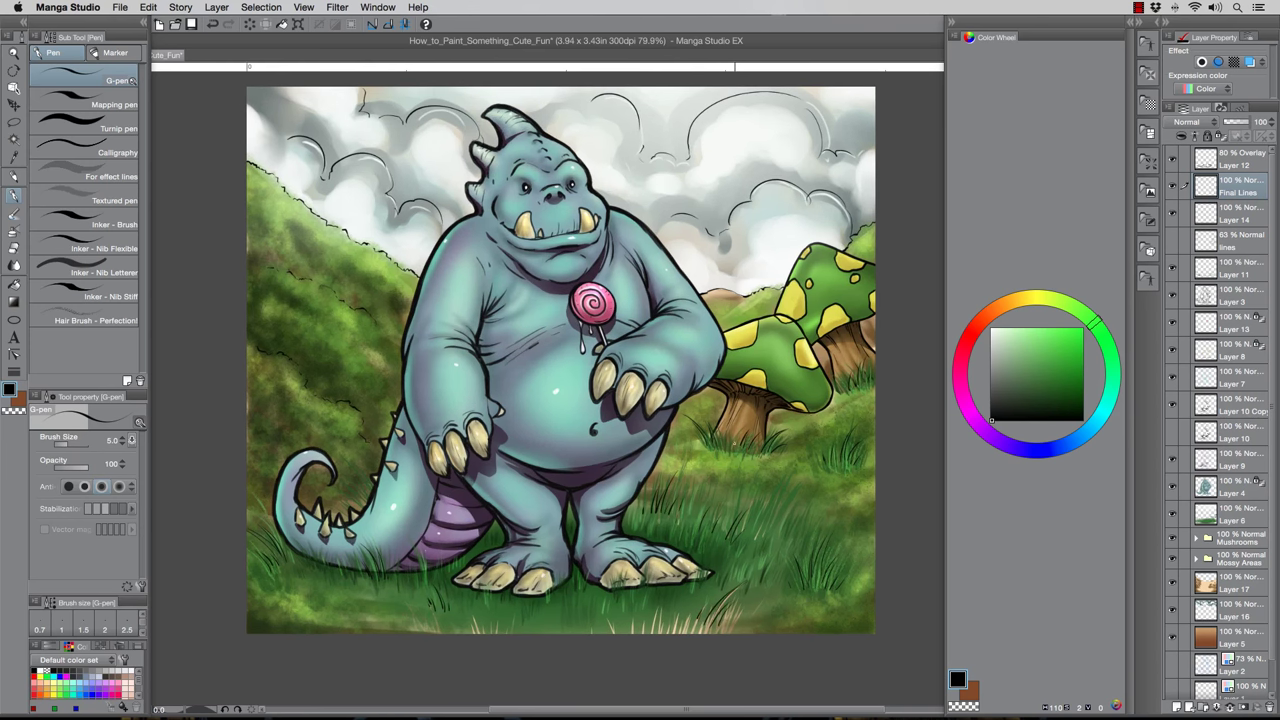
# Inspect the Mushrooms folder by toggling visibility, and check the first mushroom's Lines and colour layers with the Soft eraser and Blend tools
pyautogui.click(1196, 540)
pyautogui.click(1173, 538)
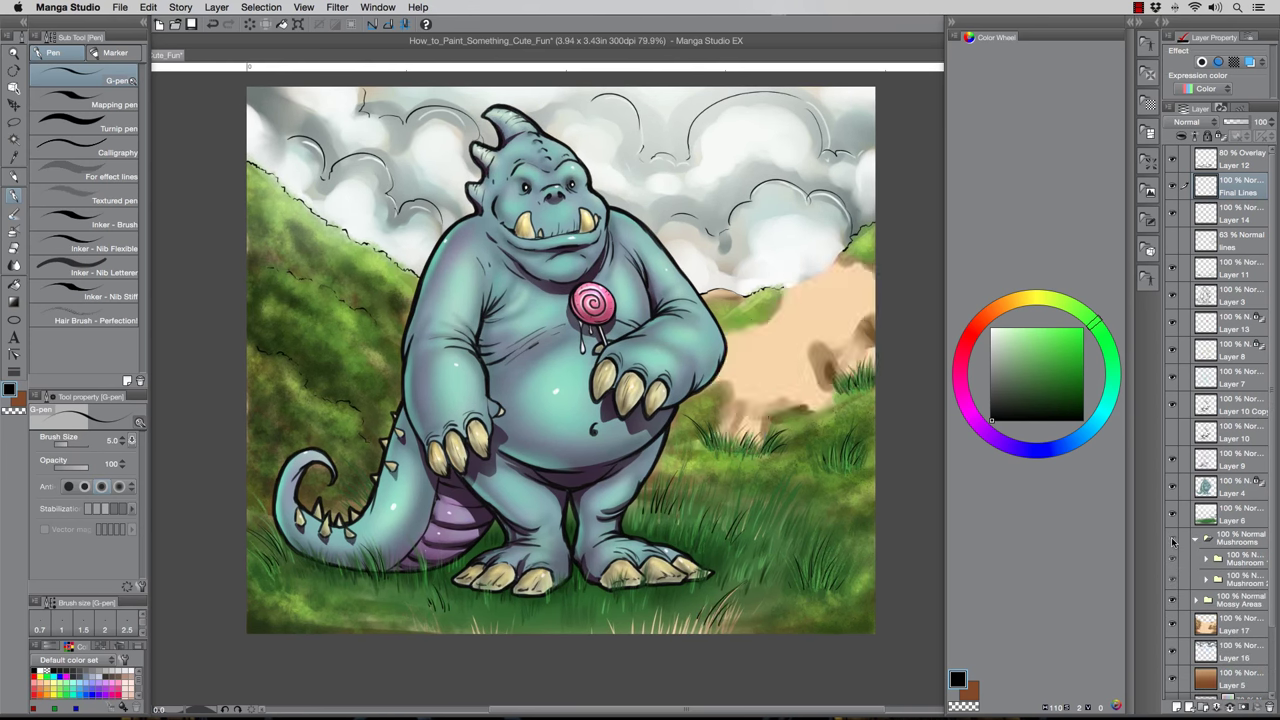
pyautogui.click(1173, 538)
pyautogui.click(1205, 560)
pyautogui.click(1173, 584)
pyautogui.click(1174, 585)
pyautogui.click(1185, 583)
pyautogui.press('e')
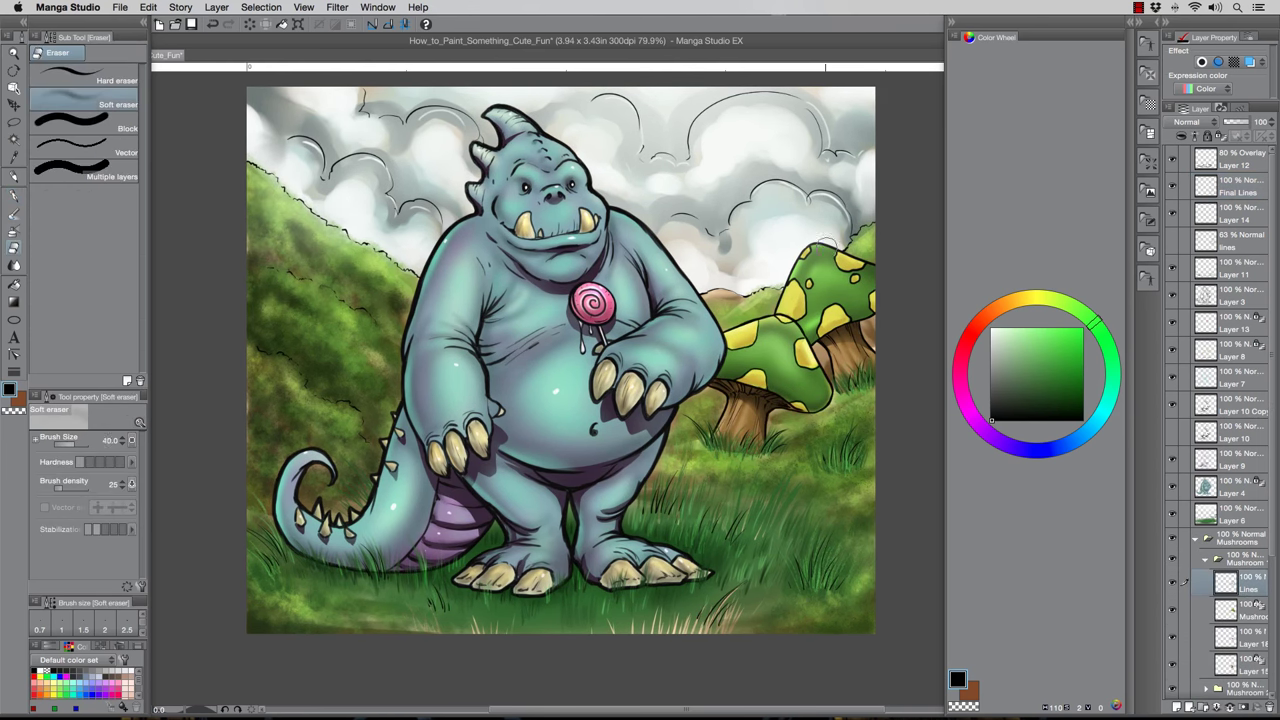
pyautogui.click(1231, 607)
pyautogui.press('j')
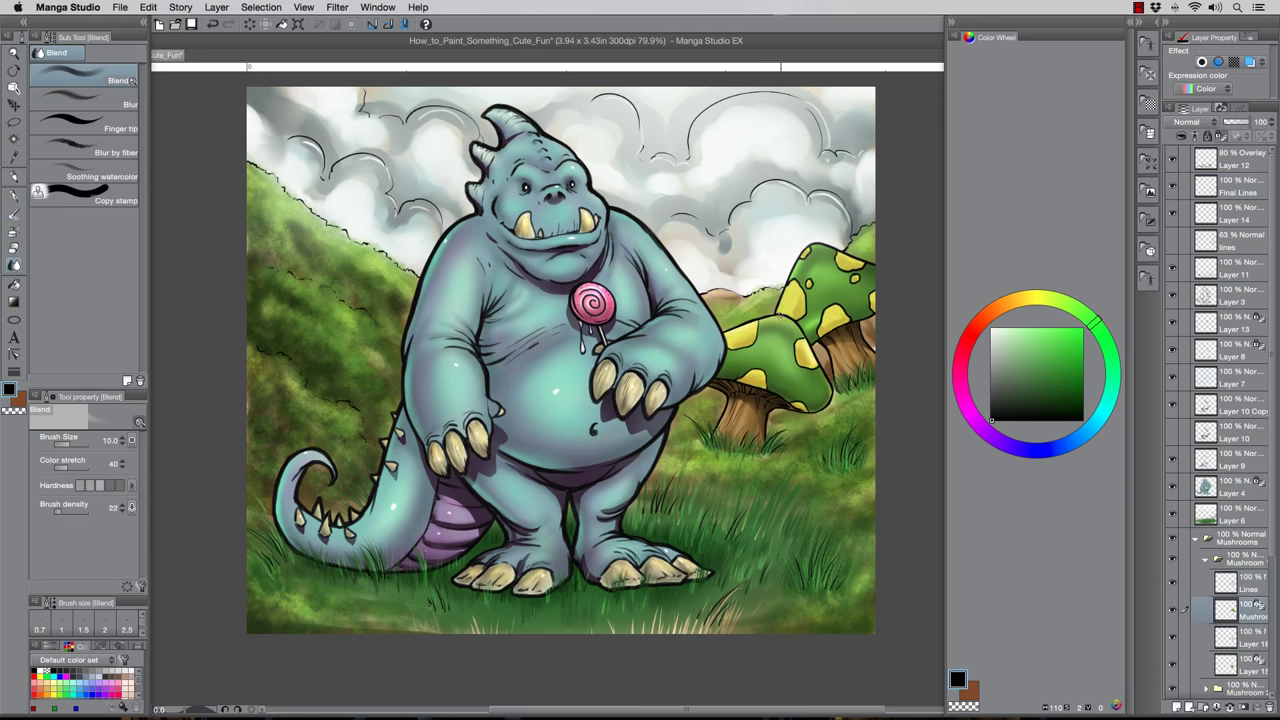
pyautogui.click(1207, 561)
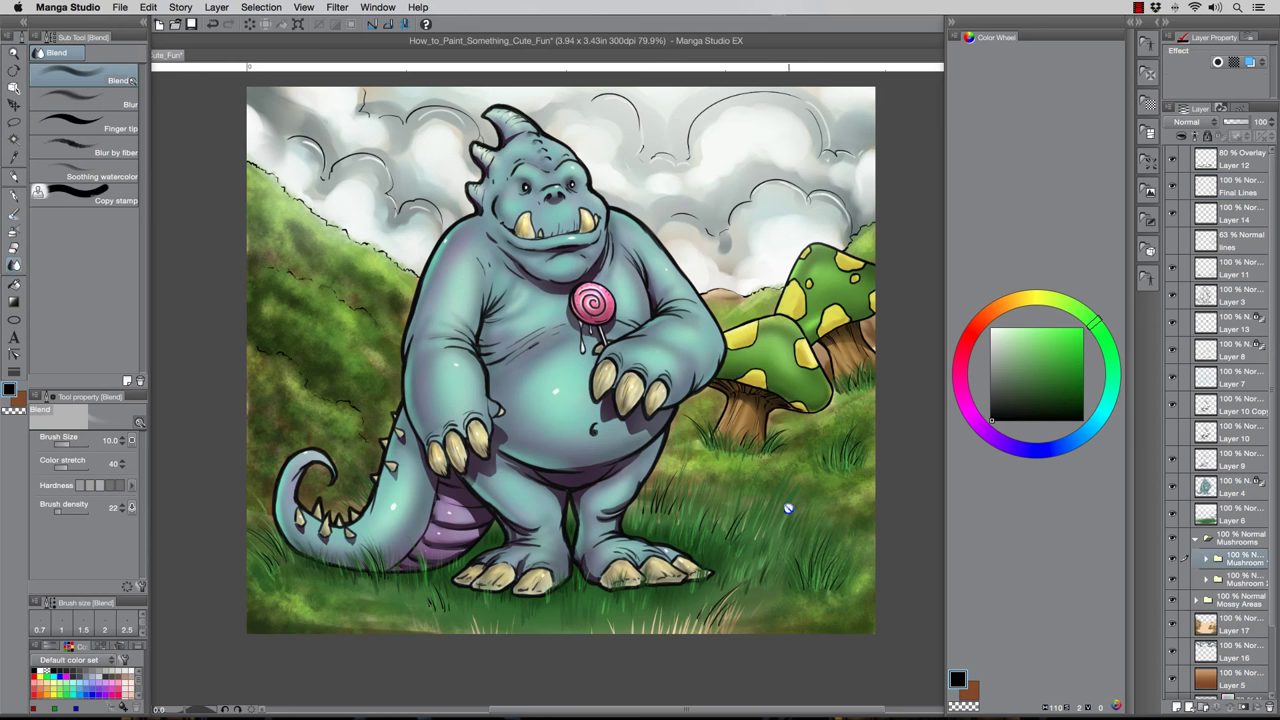
# Select the monster's silhouette from Layer 4 and add a new layer above it
pyautogui.scroll(-1, 642, 322)
pyautogui.rightClick(1230, 488)
pyautogui.moveTo(1151, 338)
pyautogui.click(1025, 340)
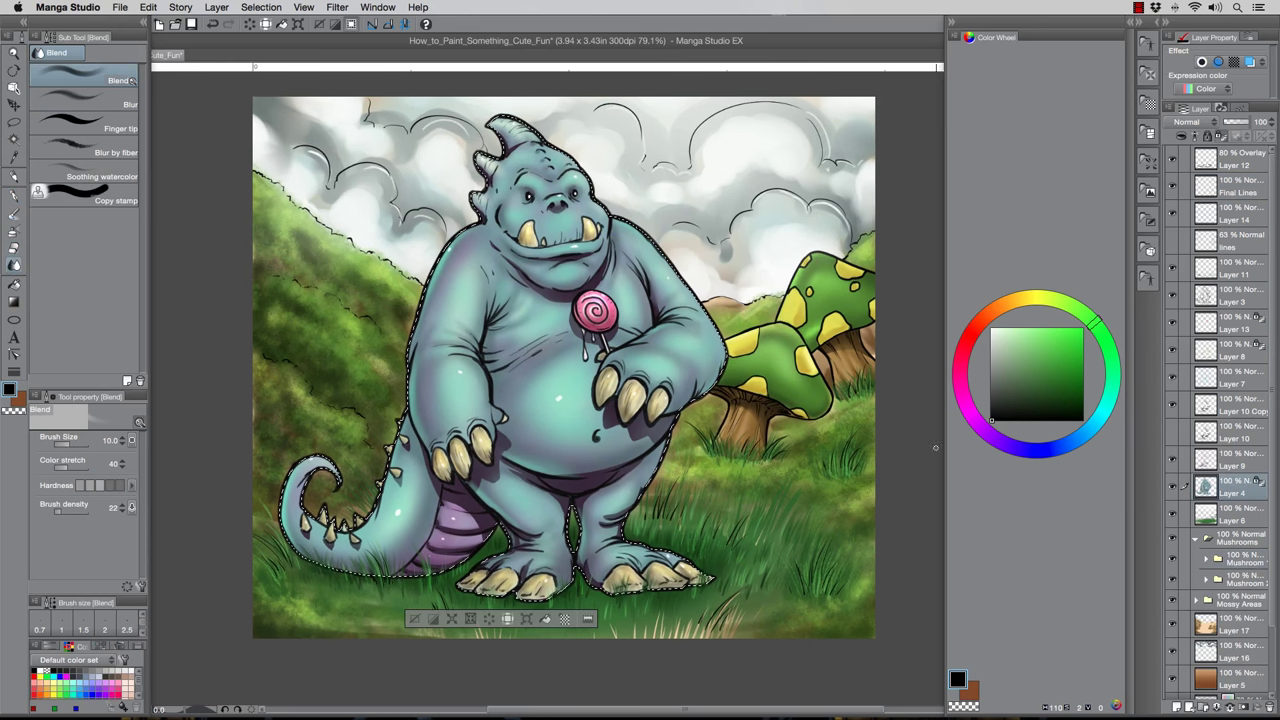
pyautogui.click(1176, 707)
# Switch to the Blurred spray airbrush and set the drawing colour to purple (H 275, S 58, V 74)
pyautogui.click(14, 231)
pyautogui.click(1091, 425)
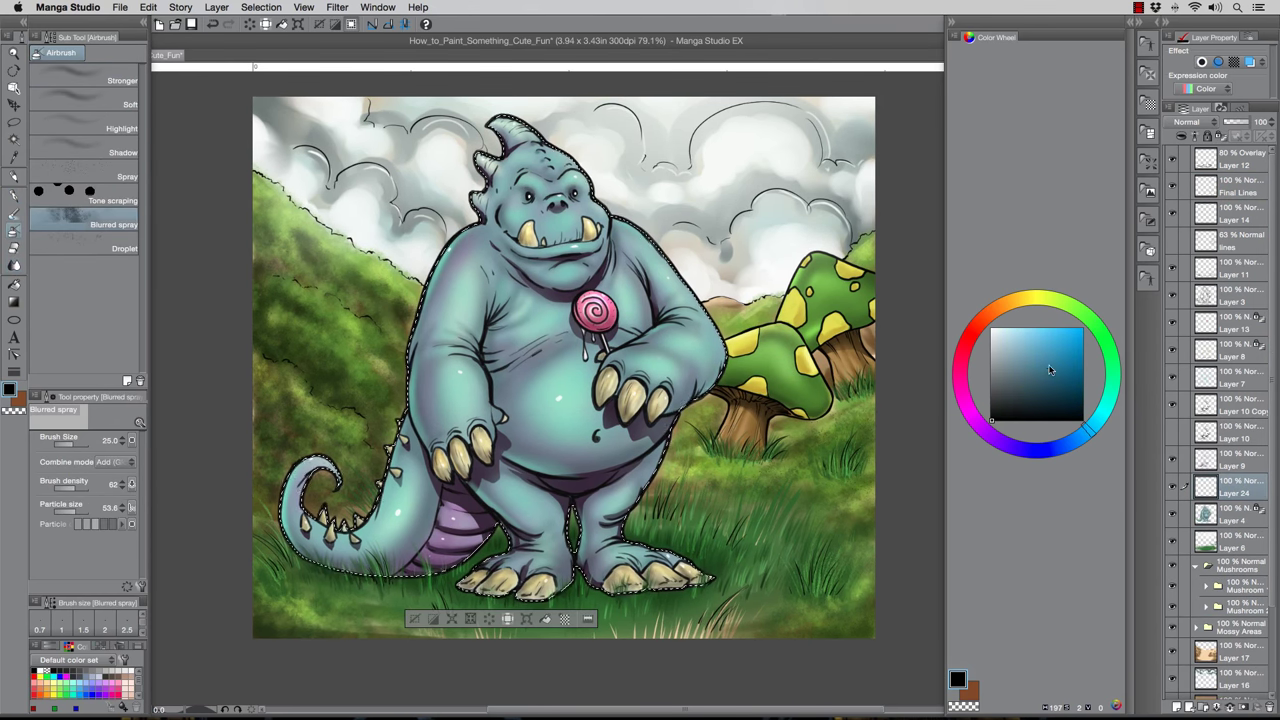
pyautogui.click(1050, 356)
pyautogui.click(993, 437)
pyautogui.click(1044, 352)
# Try spraying purple speckles on the monster's skin with the Spray and Blurred spray airbrushes at different brush and particle sizes
pyautogui.press(']')
pyautogui.press(']')
pyautogui.press(']')
pyautogui.press('super+z')
pyautogui.click(114, 462)
pyautogui.click(102, 153)
pyautogui.press('super+z')
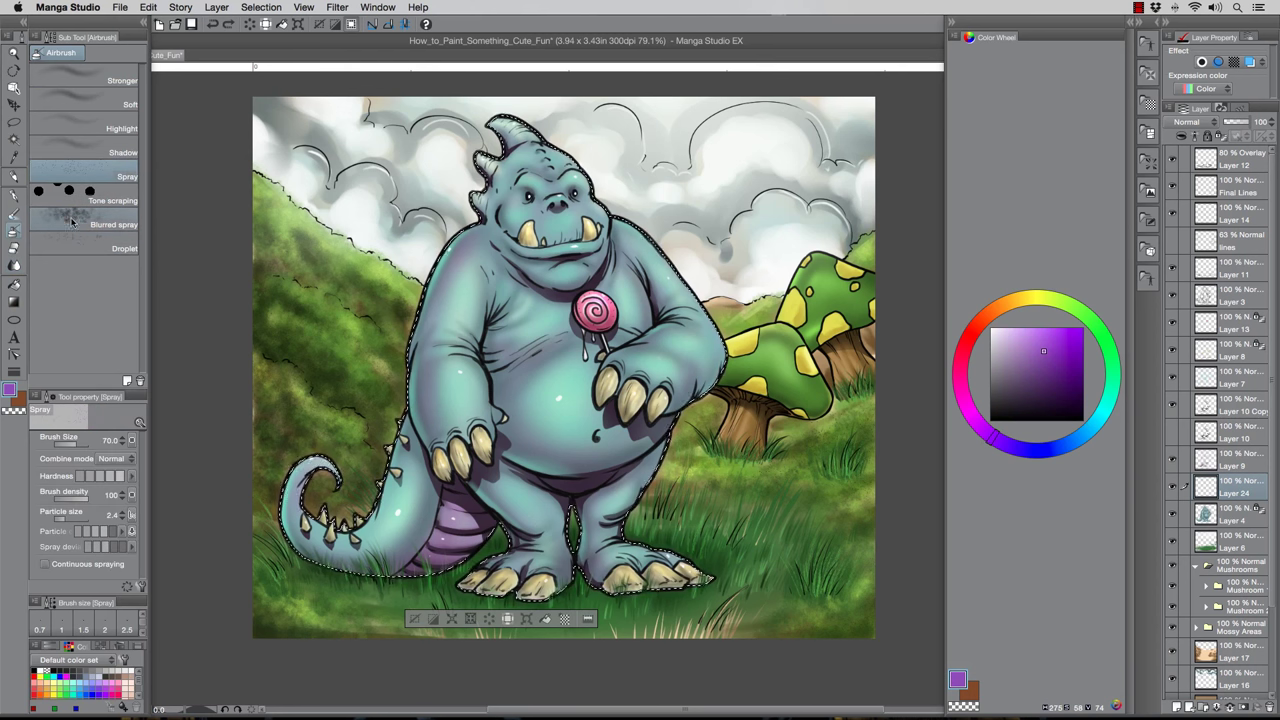
pyautogui.click(74, 490)
pyautogui.click(77, 513)
pyautogui.press('super+z')
pyautogui.moveTo(70, 444); pyautogui.dragTo(82, 444)
pyautogui.moveTo(495, 320); pyautogui.dragTo(455, 325)
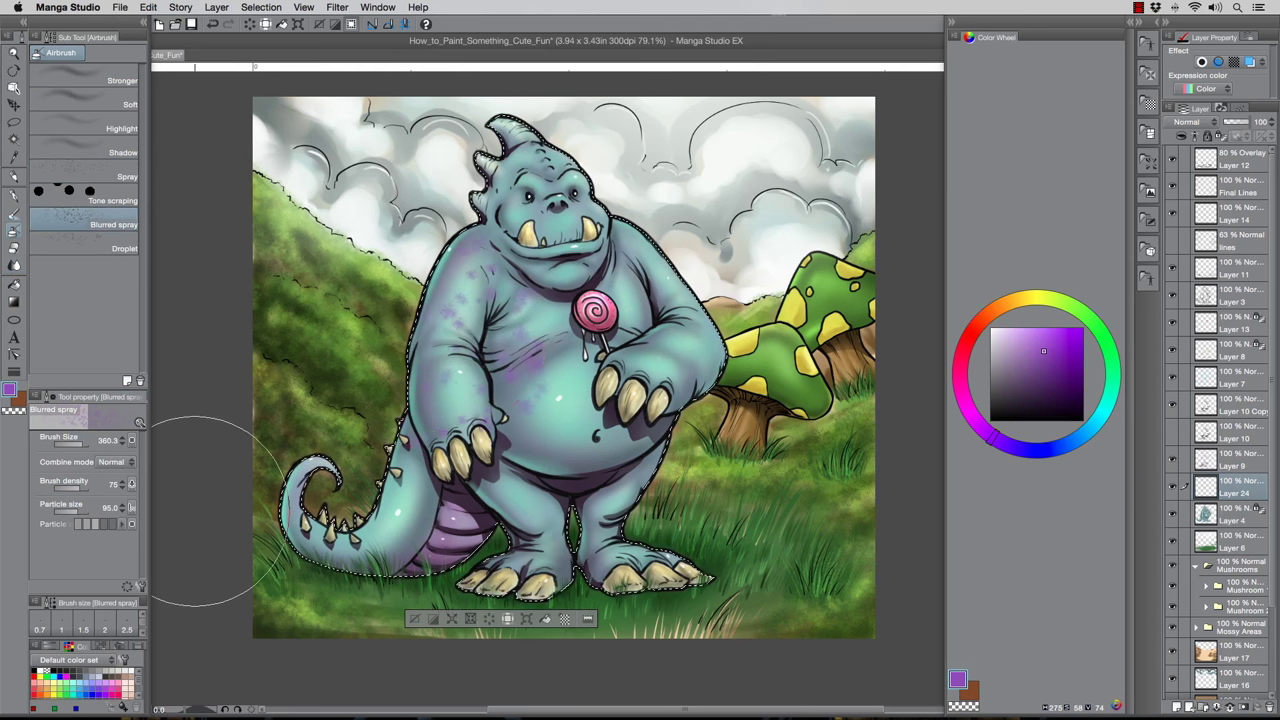
pyautogui.press('super+z')
# Dot small purple spots over the monster's arms, shoulder, belly and tail with the size 6 Darker pencil, and deselect
pyautogui.press('p')
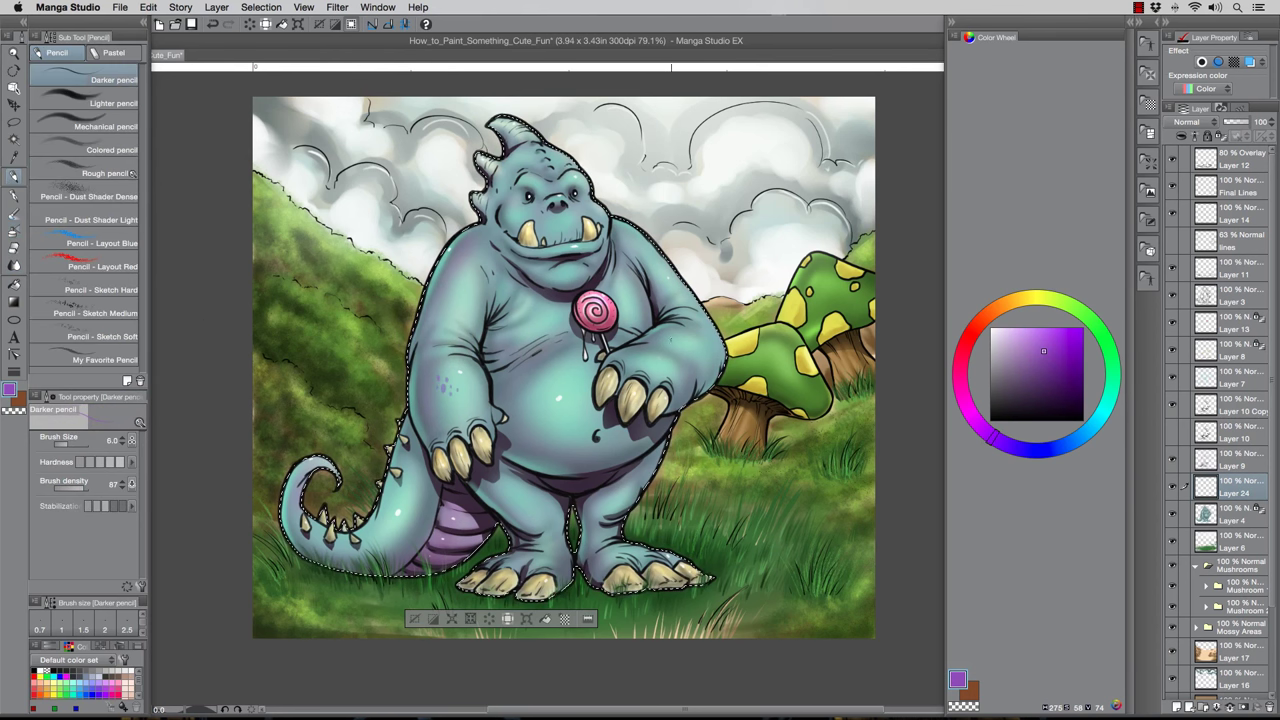
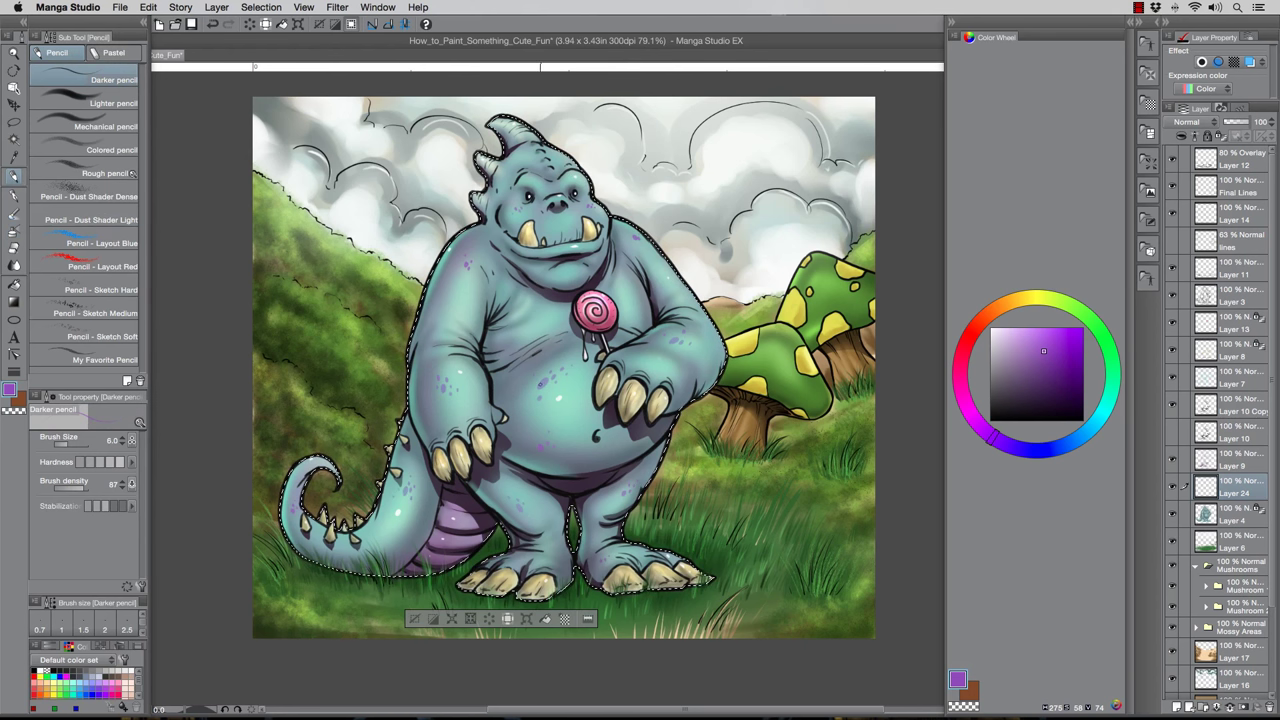
pyautogui.press('super+d')
# Enlarge the Darker pencil to size 40, shade the forearm spots and set a dark purple (H 275, S 62, V 20)
pyautogui.click(1046, 377)
pyautogui.press(']')
pyautogui.press(']')
pyautogui.press(']')
pyautogui.press(']')
pyautogui.press(']')
pyautogui.press(']')
pyautogui.press(']')
pyautogui.press(']')
pyautogui.press(']')
pyautogui.press(']')
pyautogui.moveTo(440, 377); pyautogui.dragTo(449, 390)
pyautogui.click(1046, 393)
pyautogui.click(1048, 402)
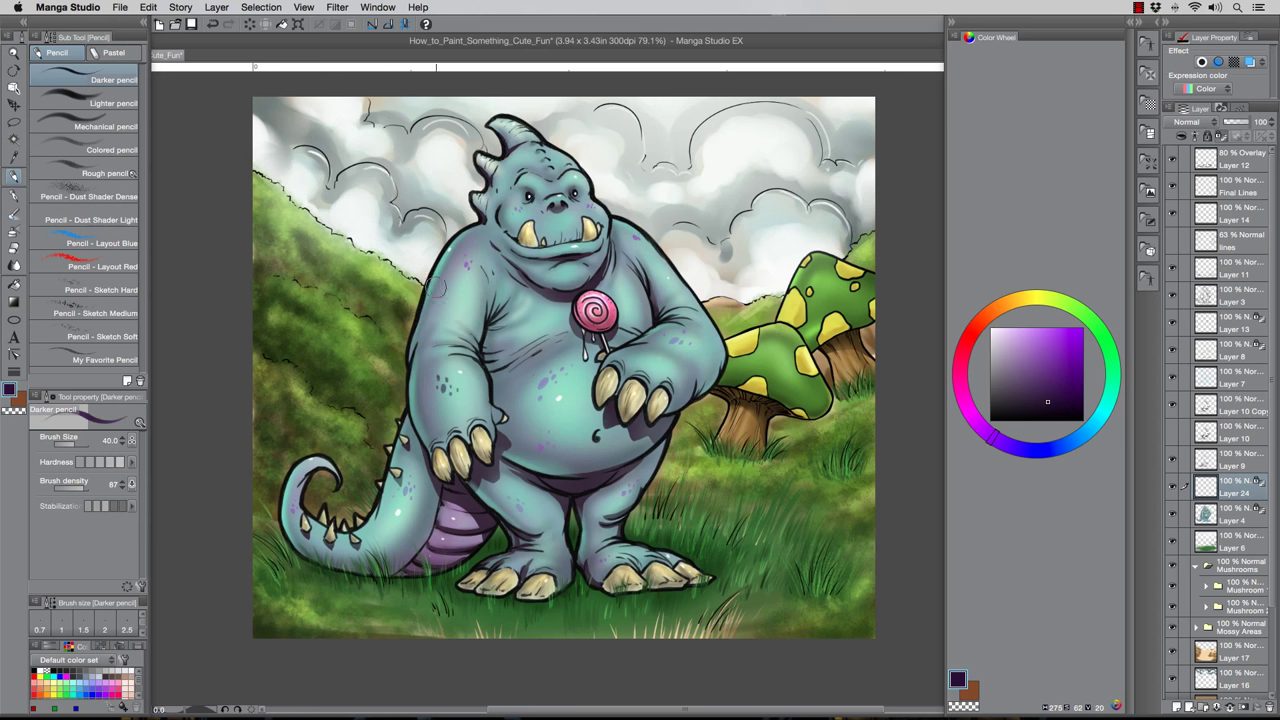
# Darken the spots on the monster's belly, lollipop arm and tail with the dark purple pencil
pyautogui.press(']')
pyautogui.moveTo(555, 372); pyautogui.dragTo(543, 386)
pyautogui.click(541, 446)
pyautogui.moveTo(670, 342); pyautogui.dragTo(685, 341)
pyautogui.click(408, 489)
# Try airbrushing a dark purple patch in a lassoed area of the hanging arm's upper part, using the Stronger airbrush on a new layer
pyautogui.click(15, 123)
pyautogui.moveTo(432, 278); pyautogui.dragTo(427, 296)
pyautogui.click(14, 231)
pyautogui.click(90, 77)
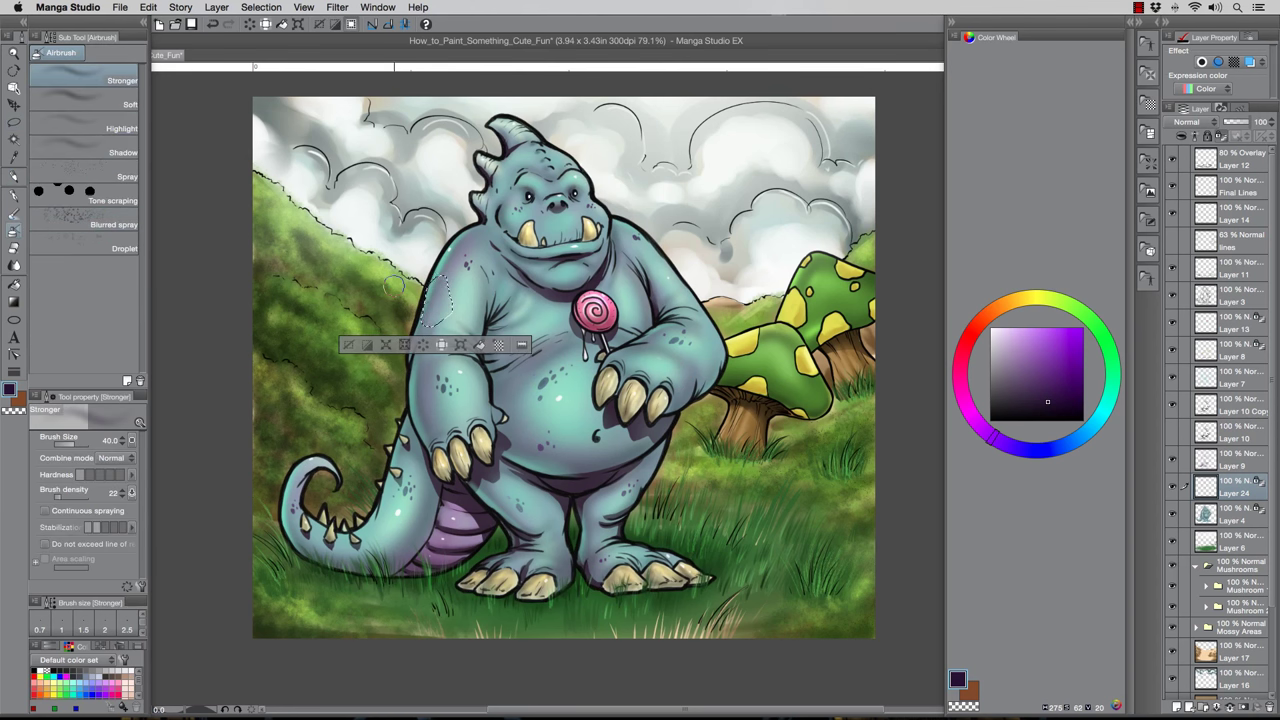
pyautogui.press('super+shift+n')
pyautogui.press('super+d')
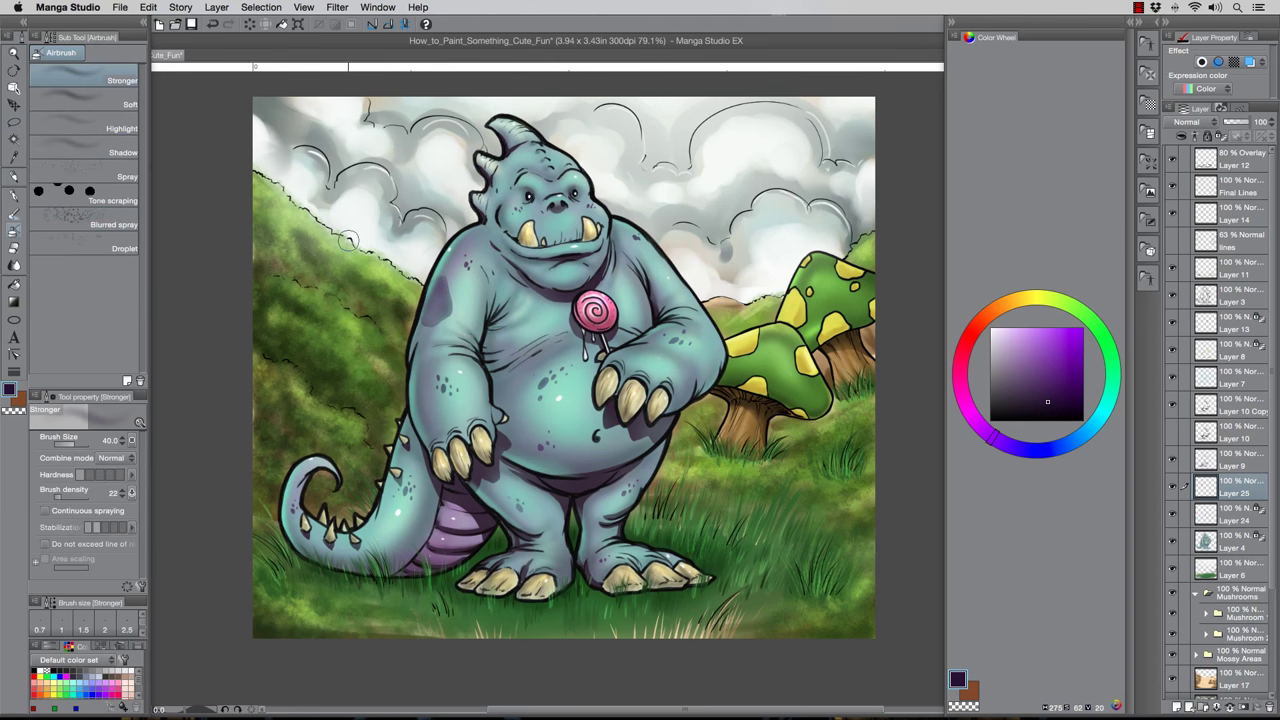
# Try airbrushing a matching dark patch in a lassoed area on the upper part of the lollipop arm
pyautogui.click(15, 123)
pyautogui.moveTo(656, 270); pyautogui.dragTo(656, 270)
pyautogui.click(14, 231)
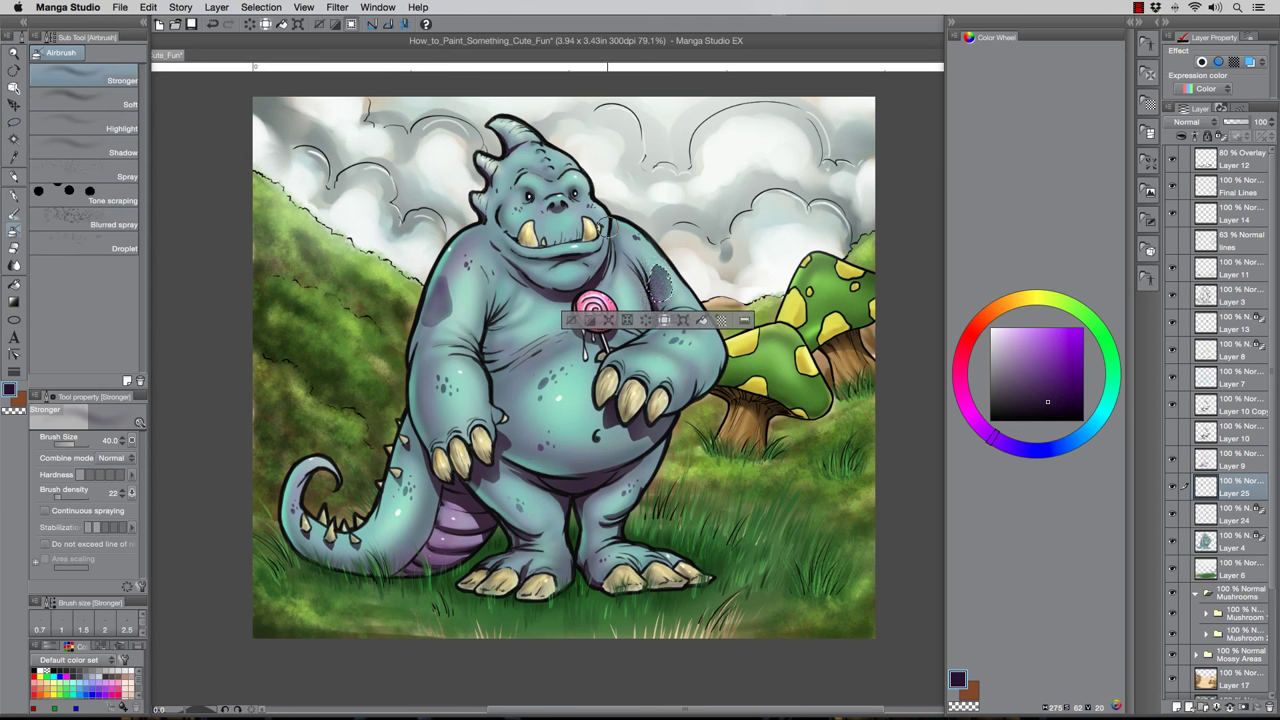
pyautogui.press('super+d')
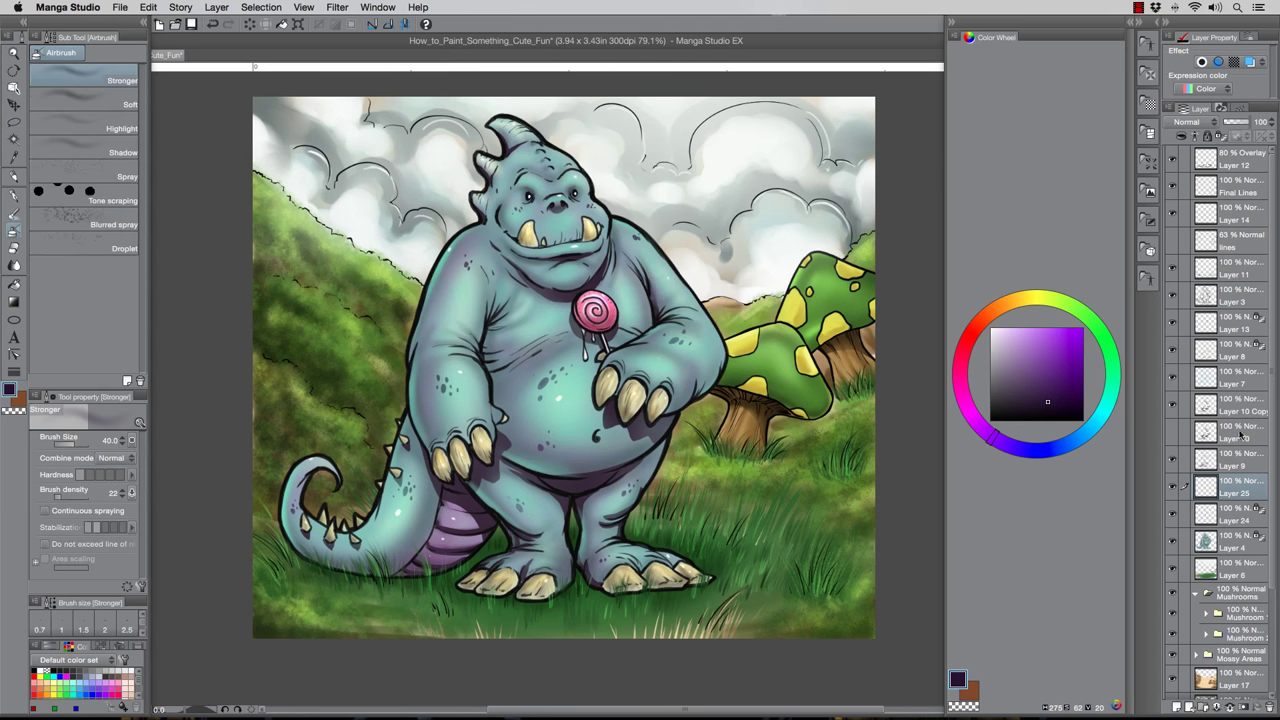
# Find the layer holding the foreground grass by toggling layer visibility, and select Layer 11
pyautogui.click(1172, 351)
pyautogui.click(1172, 351)
pyautogui.click(1173, 269)
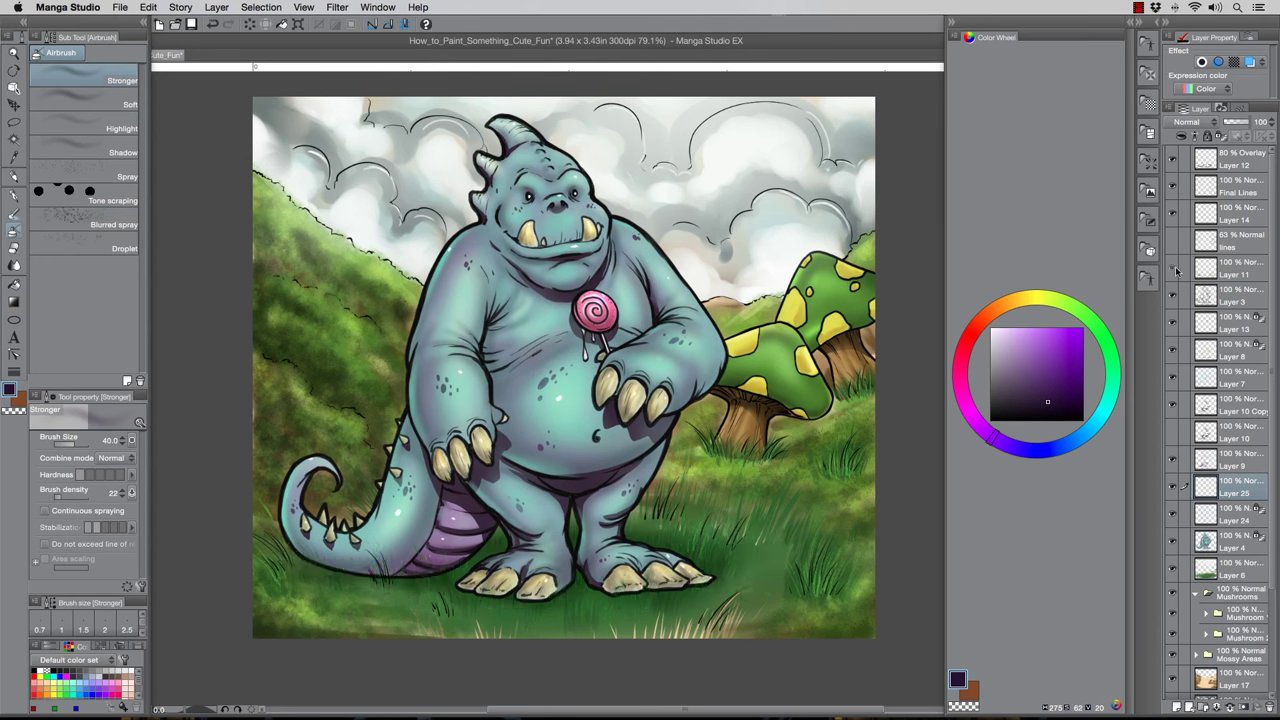
pyautogui.click(1173, 269)
pyautogui.click(1238, 271)
# Paint dark green (H 115, S 62, V 31) grass blades below the foot nearest the mushrooms with the size 7 Darker pencil
pyautogui.press('p')
pyautogui.press('p')
pyautogui.keyDown('alt'); pyautogui.click(660, 510); pyautogui.keyUp('alt')
pyautogui.press('[')
pyautogui.press('[')
pyautogui.press('[')
pyautogui.press('[')
pyautogui.press('[')
pyautogui.press('[')
pyautogui.press('[')
pyautogui.press('[')
pyautogui.press('[')
pyautogui.press('[')
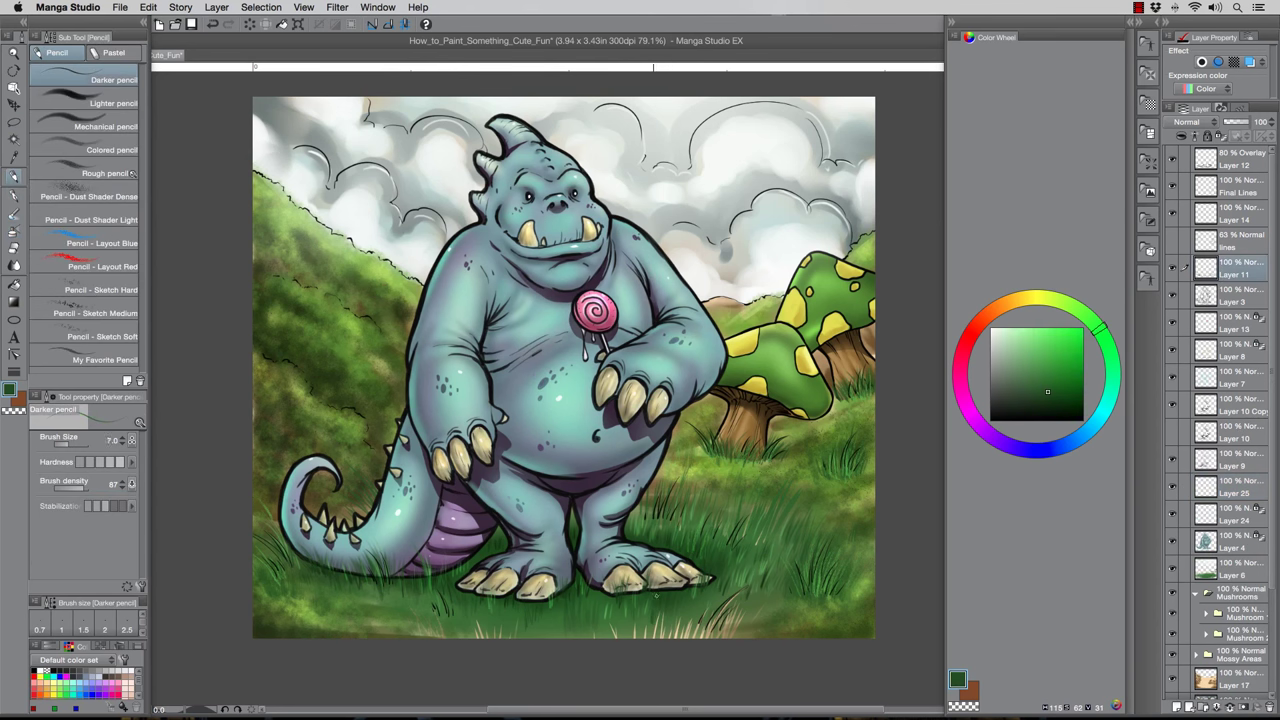
pyautogui.moveTo(685, 603); pyautogui.dragTo(768, 613)
pyautogui.moveTo(601, 618)
pyautogui.mouseDown()
pyautogui.moveTo(618, 601)
pyautogui.moveTo(626, 613)
pyautogui.mouseUp()
# Paint more dark green grass blades between the feet, below the tail-side foot and beneath the tail
pyautogui.moveTo(582, 621)
pyautogui.mouseDown()
pyautogui.moveTo(578, 598)
pyautogui.moveTo(558, 615)
pyautogui.mouseUp()
pyautogui.moveTo(569, 639)
pyautogui.mouseDown()
pyautogui.moveTo(520, 588)
pyautogui.moveTo(566, 562)
pyautogui.mouseUp()
pyautogui.moveTo(469, 607); pyautogui.dragTo(465, 578)
pyautogui.moveTo(478, 623)
pyautogui.mouseDown()
pyautogui.moveTo(477, 607)
pyautogui.moveTo(443, 609)
pyautogui.mouseUp()
pyautogui.moveTo(427, 615)
pyautogui.mouseDown()
pyautogui.moveTo(421, 595)
pyautogui.moveTo(388, 594)
pyautogui.mouseUp()
pyautogui.moveTo(378, 607); pyautogui.dragTo(369, 587)
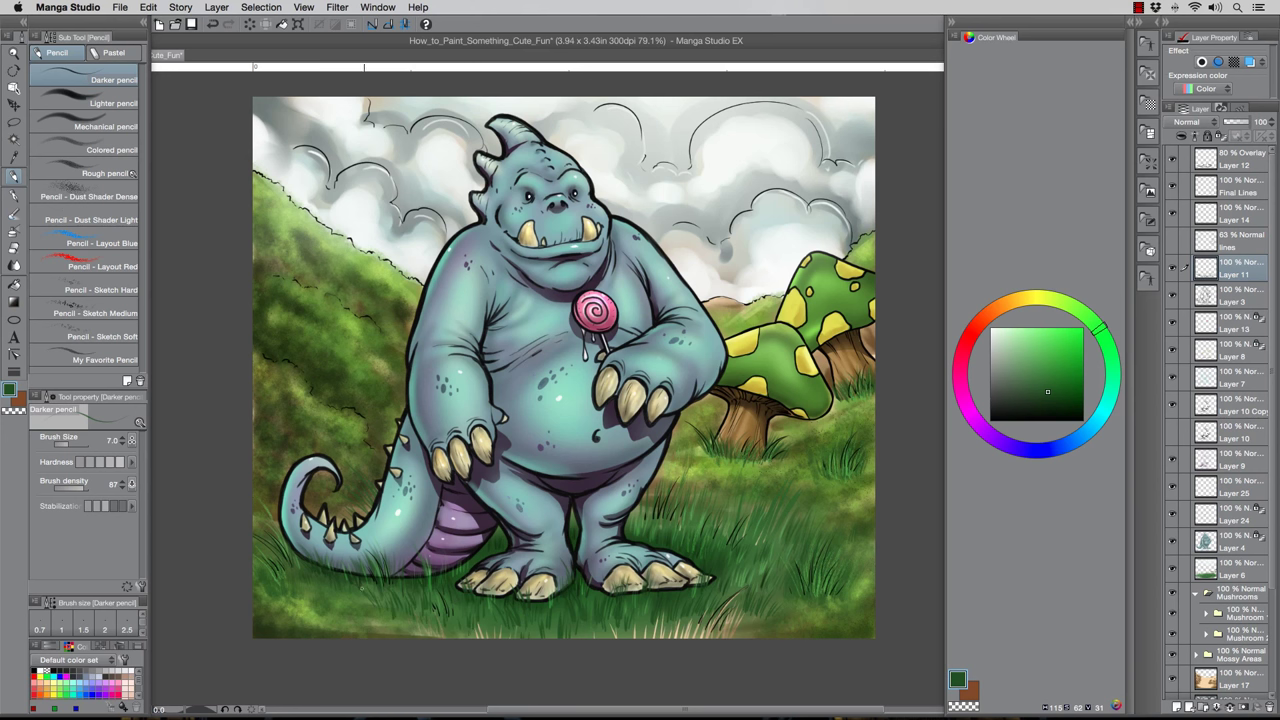
# Paint dark green blades along the picture's lower right edge and add a tuft below the tail
pyautogui.moveTo(730, 640)
pyautogui.mouseDown()
pyautogui.moveTo(726, 616)
pyautogui.moveTo(690, 624)
pyautogui.mouseUp()
pyautogui.moveTo(680, 640)
pyautogui.mouseDown()
pyautogui.moveTo(676, 616)
pyautogui.moveTo(660, 612)
pyautogui.mouseUp()
pyautogui.moveTo(652, 640); pyautogui.dragTo(642, 608)
pyautogui.moveTo(732, 640); pyautogui.dragTo(726, 610)
pyautogui.moveTo(746, 640); pyautogui.dragTo(740, 615)
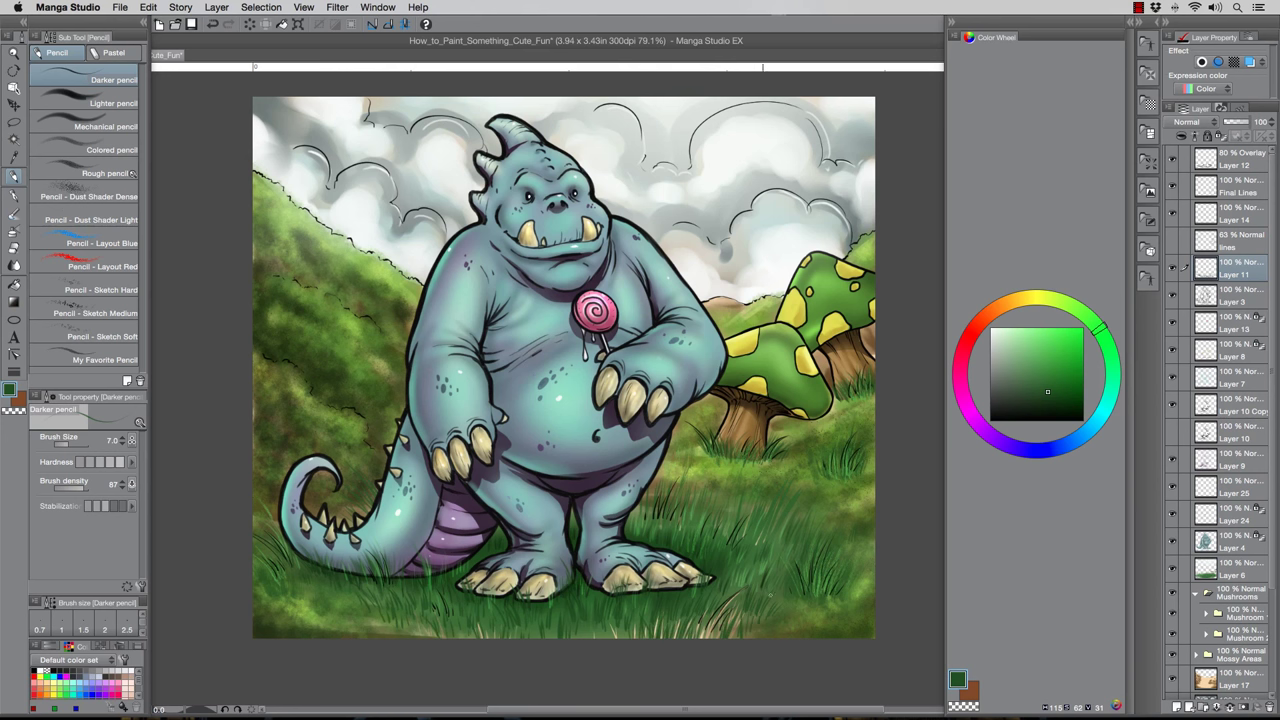
pyautogui.moveTo(356, 617); pyautogui.dragTo(345, 596)
# Paint very dark green (H 115, S 61, V 14) grass blades along the bottom edge below the feet with the size 6 pencil
pyautogui.click(1047, 408)
pyautogui.press('[')
pyautogui.moveTo(535, 638); pyautogui.dragTo(535, 624)
pyautogui.moveTo(528, 640)
pyautogui.mouseDown()
pyautogui.moveTo(519, 621)
pyautogui.moveTo(583, 621)
pyautogui.mouseUp()
pyautogui.moveTo(593, 640); pyautogui.dragTo(589, 619)
pyautogui.moveTo(506, 634); pyautogui.dragTo(498, 614)
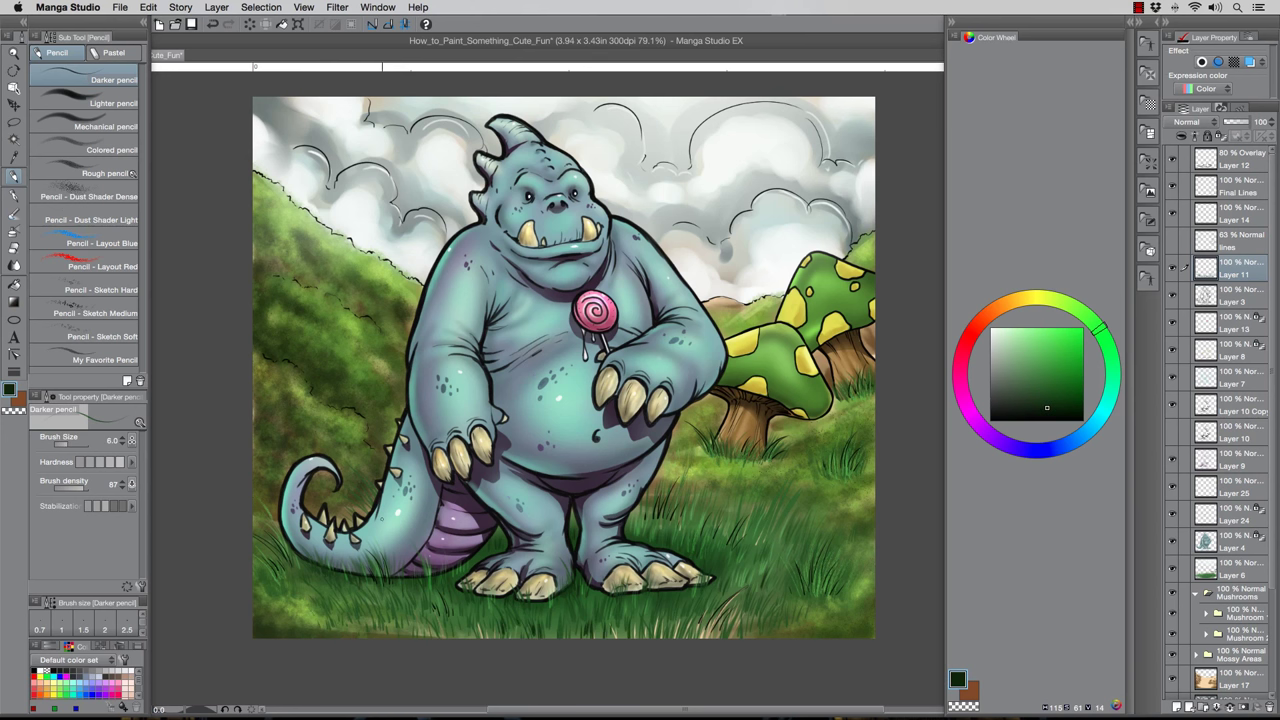
# Paint very dark green grass blades across the ground in the picture's lower right
pyautogui.moveTo(724, 636)
pyautogui.mouseDown()
pyautogui.moveTo(708, 606)
pyautogui.moveTo(721, 624)
pyautogui.mouseUp()
pyautogui.moveTo(766, 632)
pyautogui.mouseDown()
pyautogui.moveTo(754, 608)
pyautogui.moveTo(815, 577)
pyautogui.mouseUp()
pyautogui.moveTo(823, 593); pyautogui.dragTo(817, 569)
# Paint very dark green grass blades below the tail and the tail-side foot
pyautogui.moveTo(429, 631); pyautogui.dragTo(419, 615)
pyautogui.moveTo(445, 631); pyautogui.dragTo(389, 598)
pyautogui.moveTo(387, 619); pyautogui.dragTo(381, 605)
pyautogui.moveTo(467, 627); pyautogui.dragTo(461, 609)
pyautogui.moveTo(367, 617); pyautogui.dragTo(361, 601)
pyautogui.moveTo(464, 638); pyautogui.dragTo(458, 624)
# Add very dark green blades between the monster's feet, under the foot nearest the mushrooms and farther right on the ground
pyautogui.moveTo(576, 622); pyautogui.dragTo(568, 597)
pyautogui.moveTo(666, 612); pyautogui.dragTo(654, 593)
pyautogui.moveTo(792, 630); pyautogui.dragTo(786, 608)
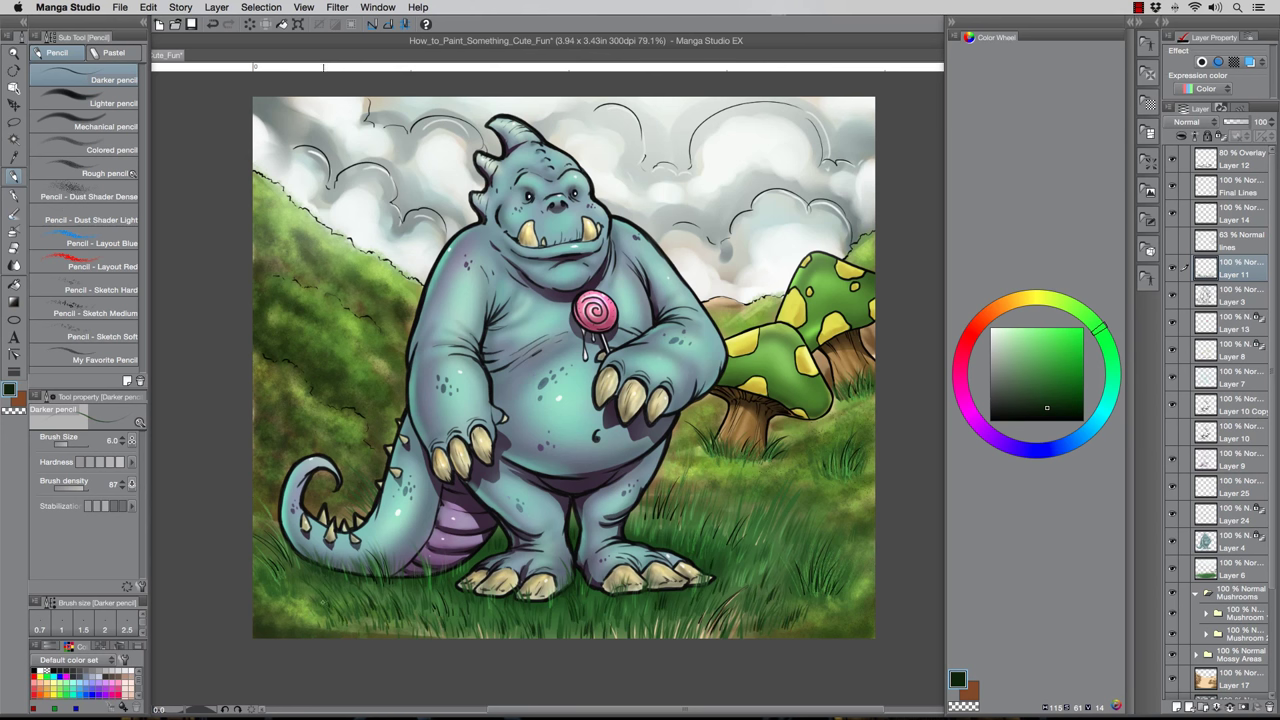
# Finish the dark grass at the mushroom stem, then sign and date the picture 2016 in yellow (H 52, S 74, V 78) on a new top layer
pyautogui.moveTo(742, 460); pyautogui.dragTo(734, 438)
pyautogui.click(1023, 298)
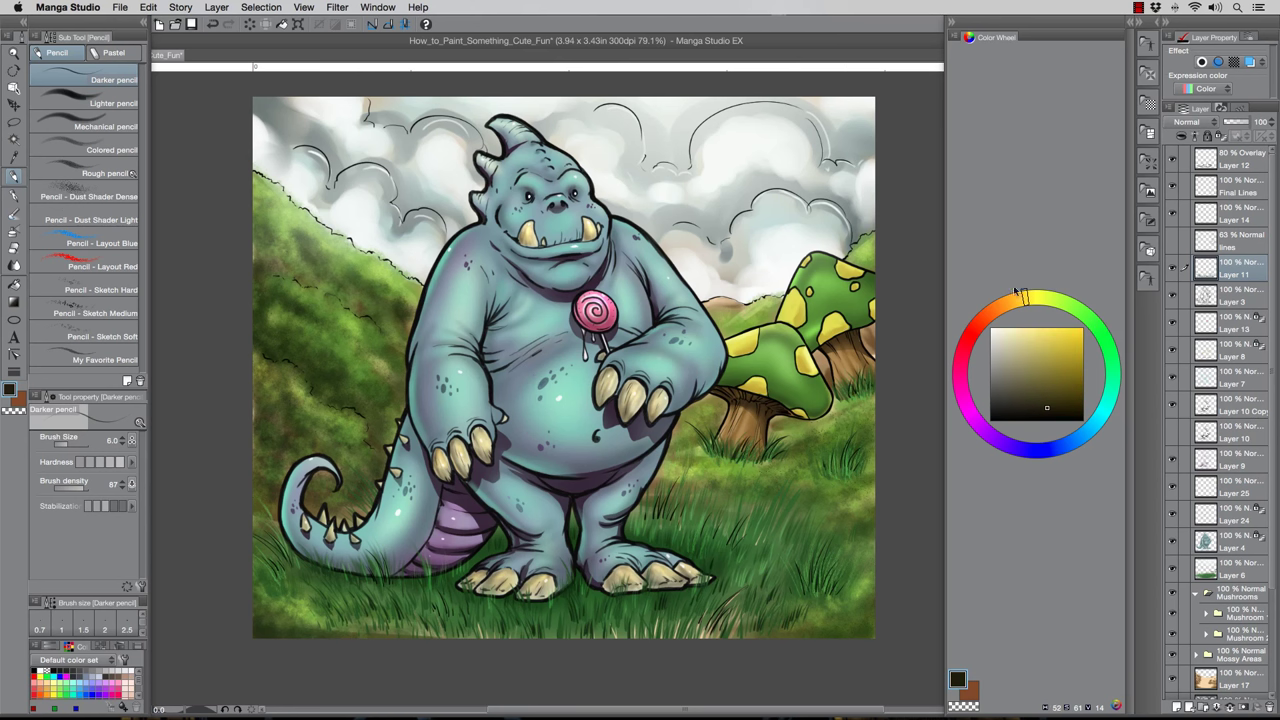
pyautogui.click(1240, 159)
pyautogui.click(1177, 707)
pyautogui.click(1059, 347)
pyautogui.press('[')
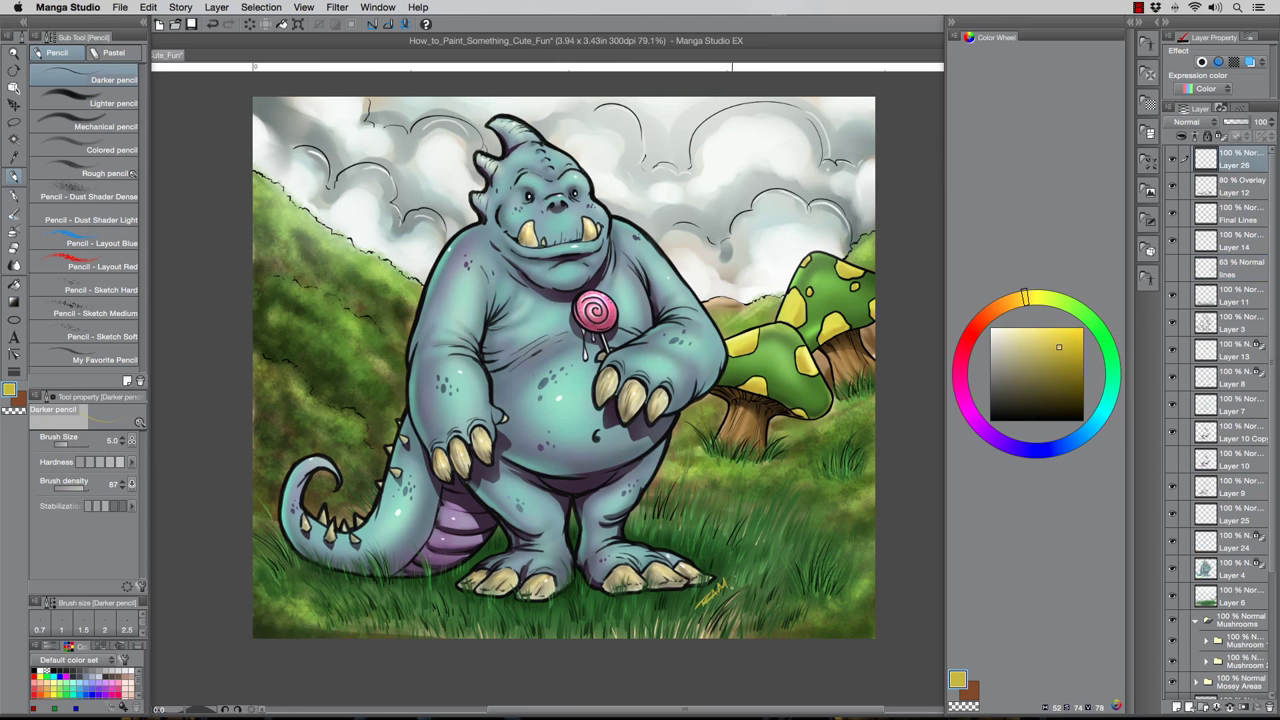
pyautogui.moveTo(696, 596)
pyautogui.mouseDown()
pyautogui.moveTo(745, 608)
pyautogui.moveTo(752, 590)
pyautogui.mouseUp()
# Add a new layer beneath the signature layer and try a green Stronger airbrush stroke across the ground at the feet
pyautogui.click(1177, 706)
pyautogui.moveTo(1233, 167); pyautogui.dragTo(1229, 198)
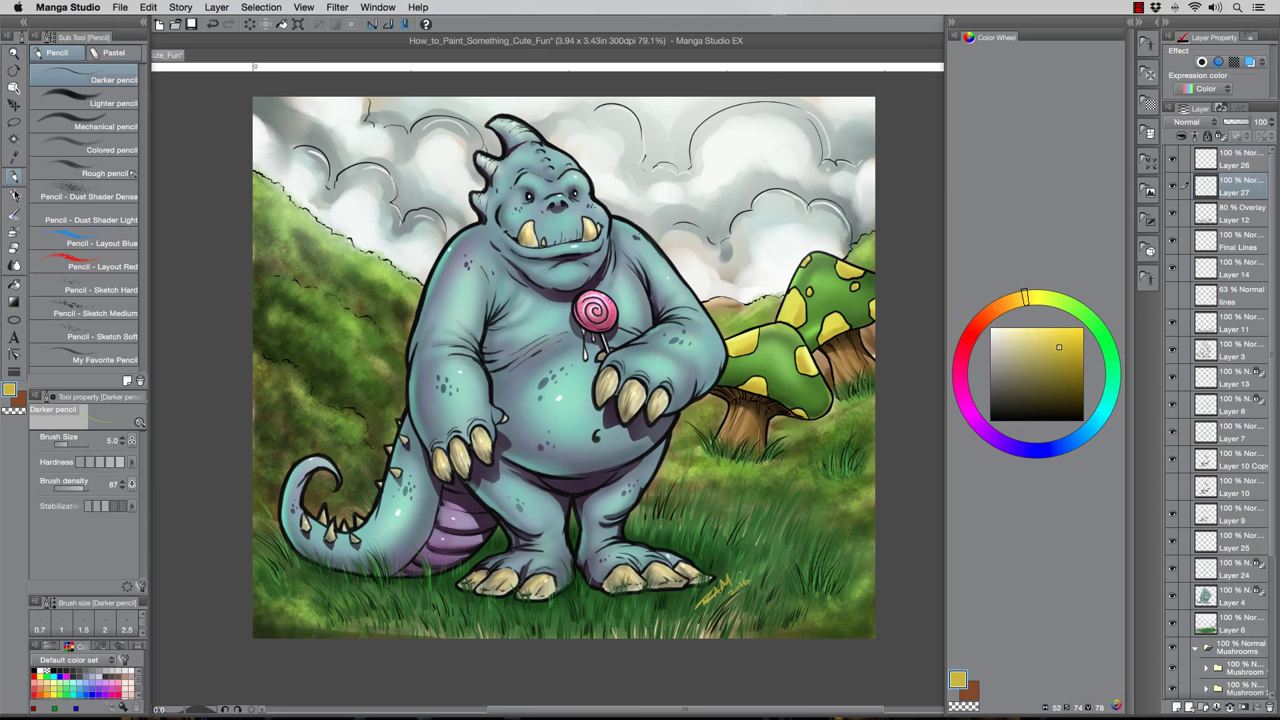
pyautogui.click(14, 231)
pyautogui.click(75, 77)
pyautogui.click(1077, 308)
pyautogui.moveTo(718, 594)
pyautogui.mouseDown()
pyautogui.moveTo(722, 581)
pyautogui.moveTo(712, 594)
pyautogui.moveTo(739, 586)
pyautogui.moveTo(450, 589)
pyautogui.moveTo(512, 576)
pyautogui.mouseUp()
pyautogui.press('super+z')
# Airbrush dark green (H 91, S 68, V 18) shading on the grass around the monster's feet, under the tail and below the mushrooms
pyautogui.click(1053, 404)
pyautogui.moveTo(582, 563)
pyautogui.mouseDown()
pyautogui.moveTo(684, 566)
pyautogui.moveTo(650, 555)
pyautogui.mouseUp()
pyautogui.moveTo(416, 585); pyautogui.dragTo(295, 578)
pyautogui.moveTo(373, 588); pyautogui.dragTo(492, 613)
pyautogui.moveTo(697, 537); pyautogui.dragTo(640, 528)
pyautogui.moveTo(603, 466)
pyautogui.mouseDown()
pyautogui.moveTo(790, 465)
pyautogui.moveTo(815, 425)
pyautogui.moveTo(825, 479)
pyautogui.moveTo(680, 452)
pyautogui.moveTo(840, 415)
pyautogui.moveTo(808, 372)
pyautogui.moveTo(834, 522)
pyautogui.mouseUp()
# Airbrush broad dark green shading at brush size 100 across the lower ground and onto the mossy hill above the tail
pyautogui.press(']')
pyautogui.press(']')
pyautogui.press(']')
pyautogui.press(']')
pyautogui.press(']')
pyautogui.moveTo(864, 587)
pyautogui.mouseDown()
pyautogui.moveTo(700, 628)
pyautogui.moveTo(341, 611)
pyautogui.moveTo(264, 564)
pyautogui.mouseUp()
pyautogui.moveTo(281, 428); pyautogui.dragTo(312, 405)
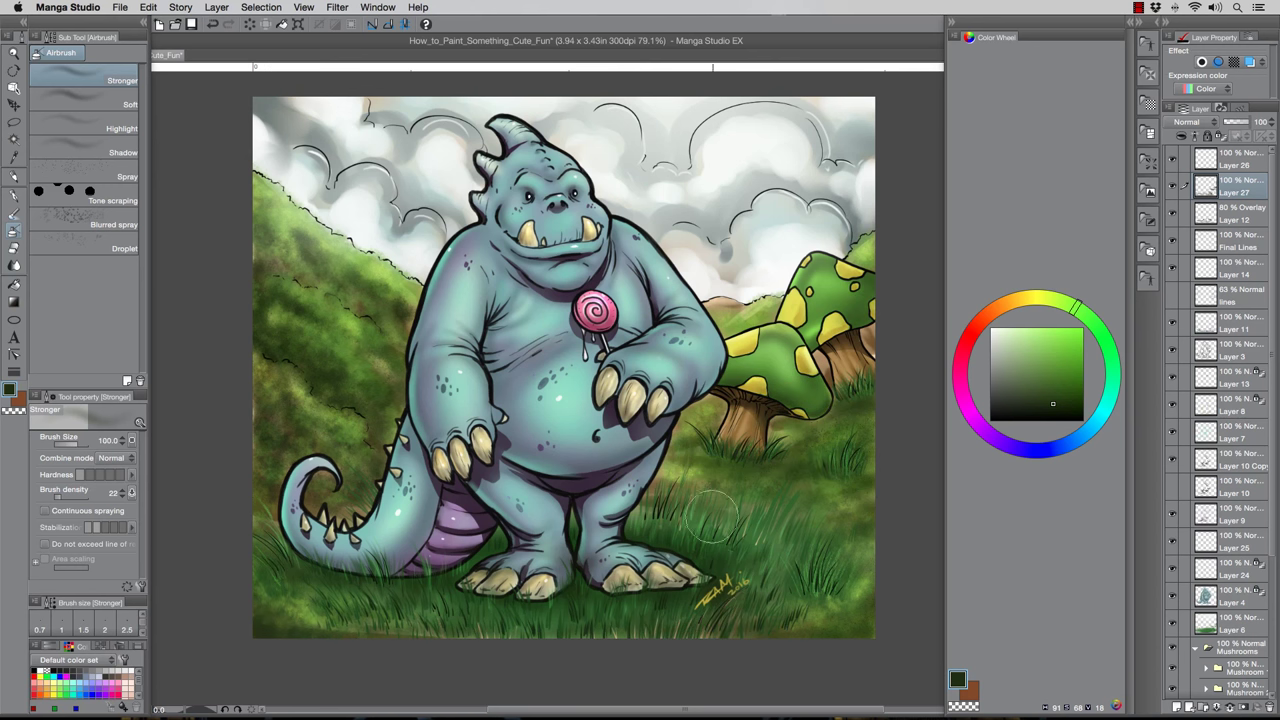
pyautogui.hotkey('ctrl', '-')
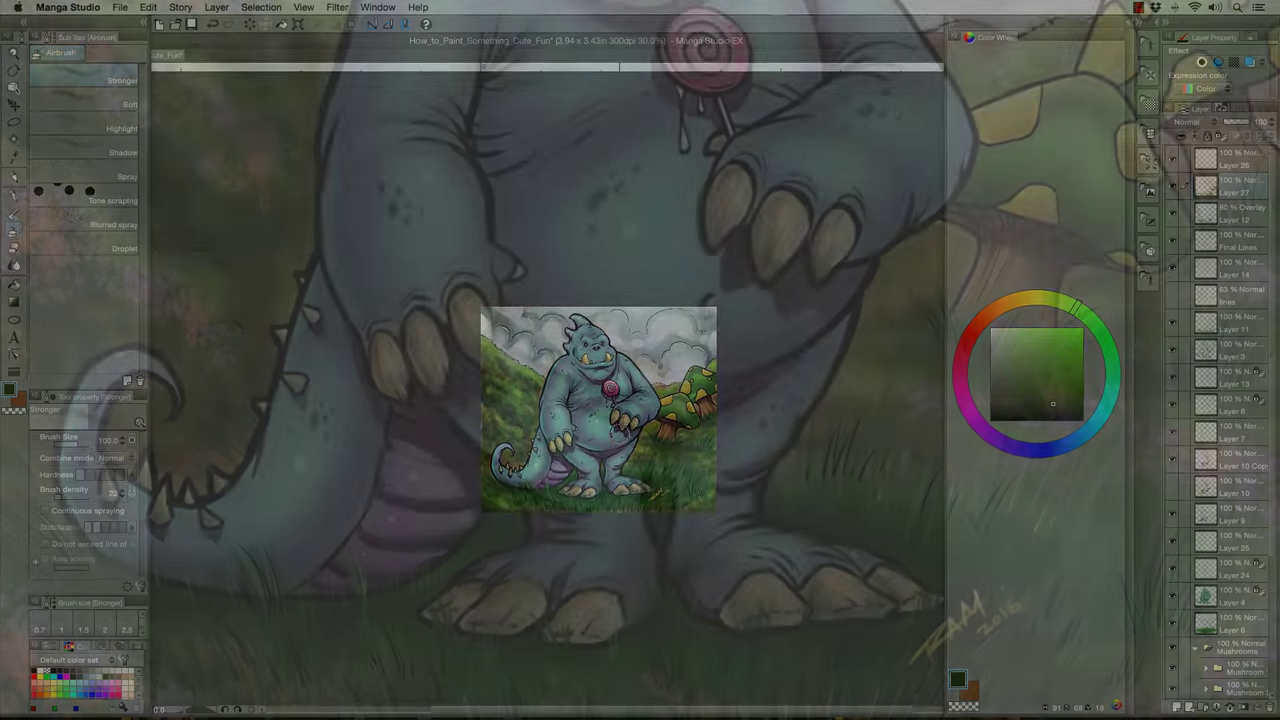